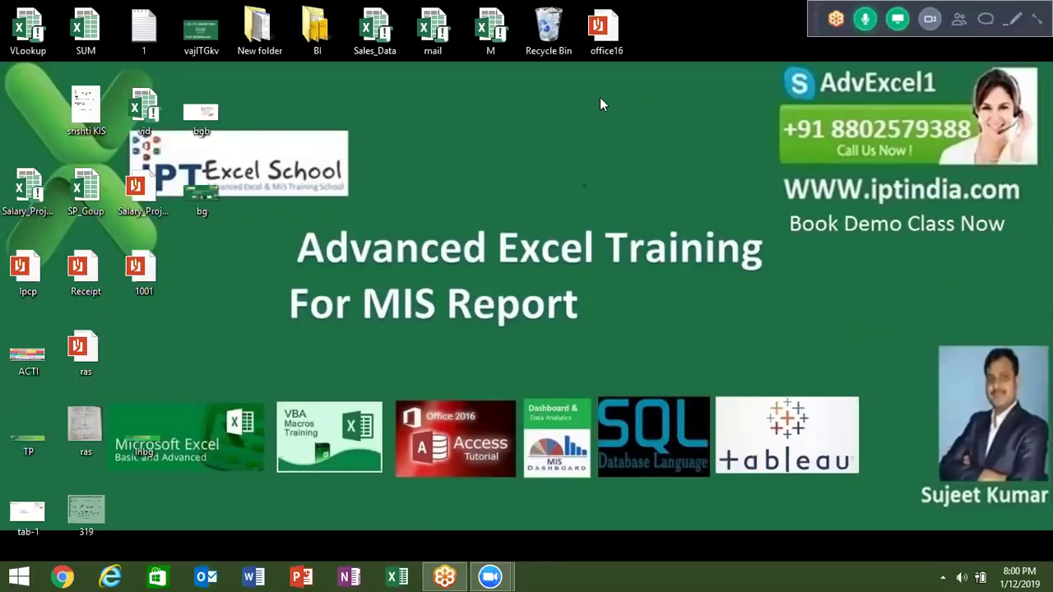
Step: Launch Excel and create a new blank workbook, Book1
{"action": "left_click", "coordinate": [402, 579]}
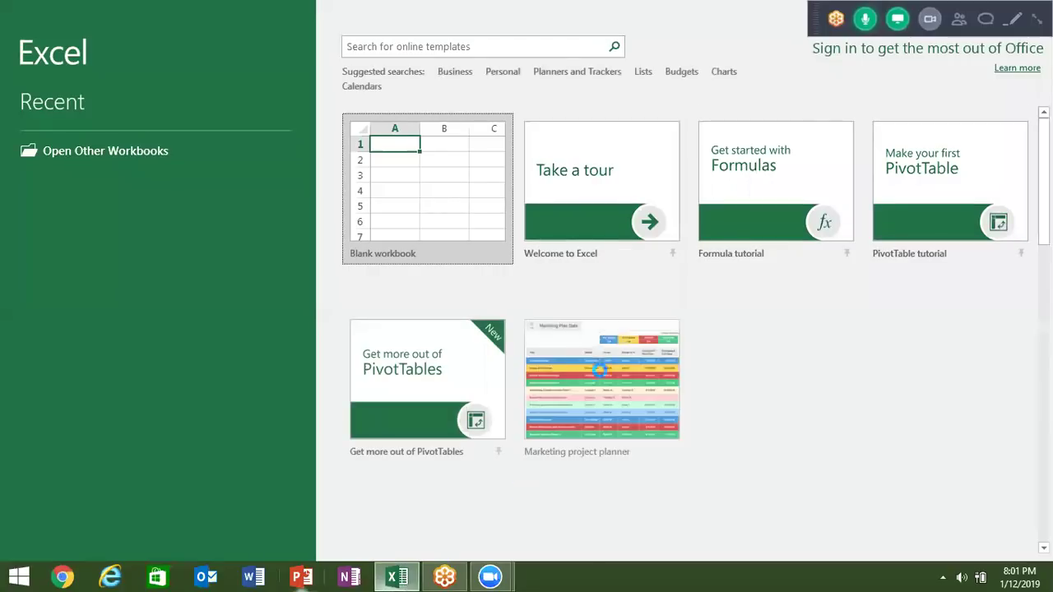
{"action": "left_click", "coordinate": [484, 111]}
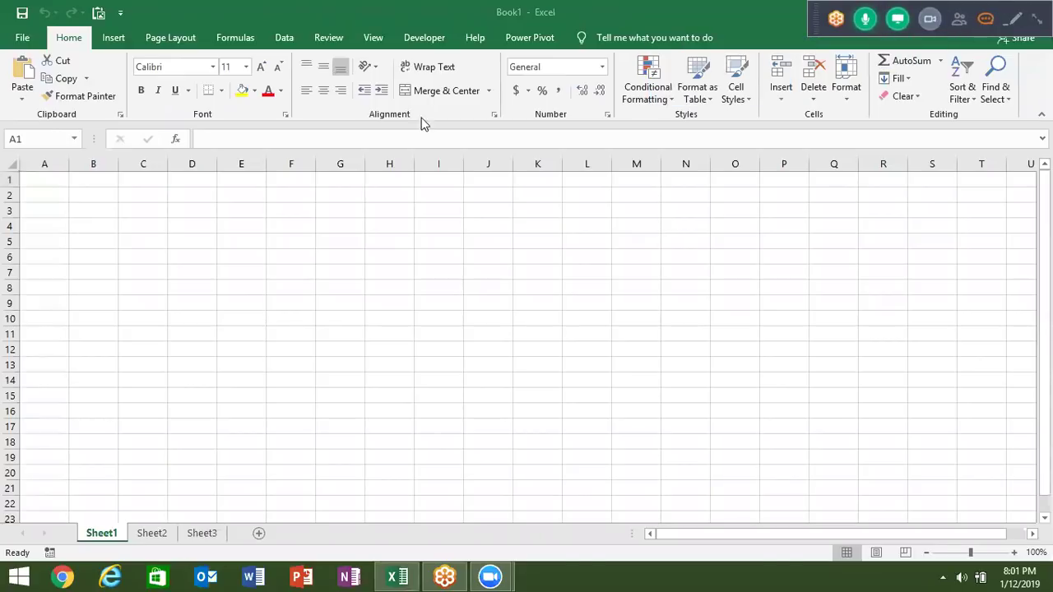
Step: Open the Class_file workbook from the recent workbooks list
{"action": "left_click", "coordinate": [26, 39]}
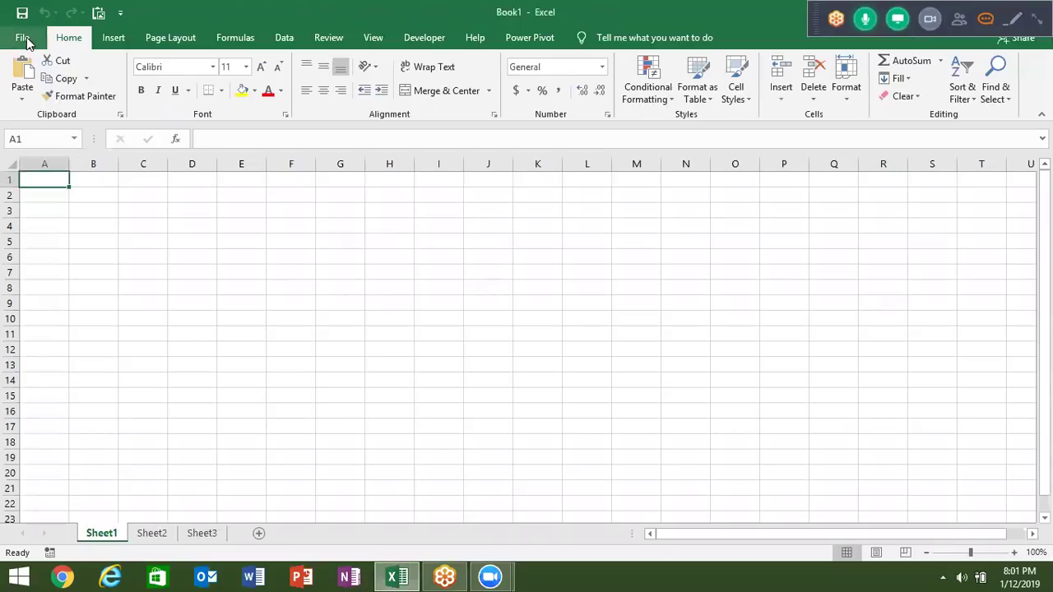
{"action": "left_click", "coordinate": [26, 42]}
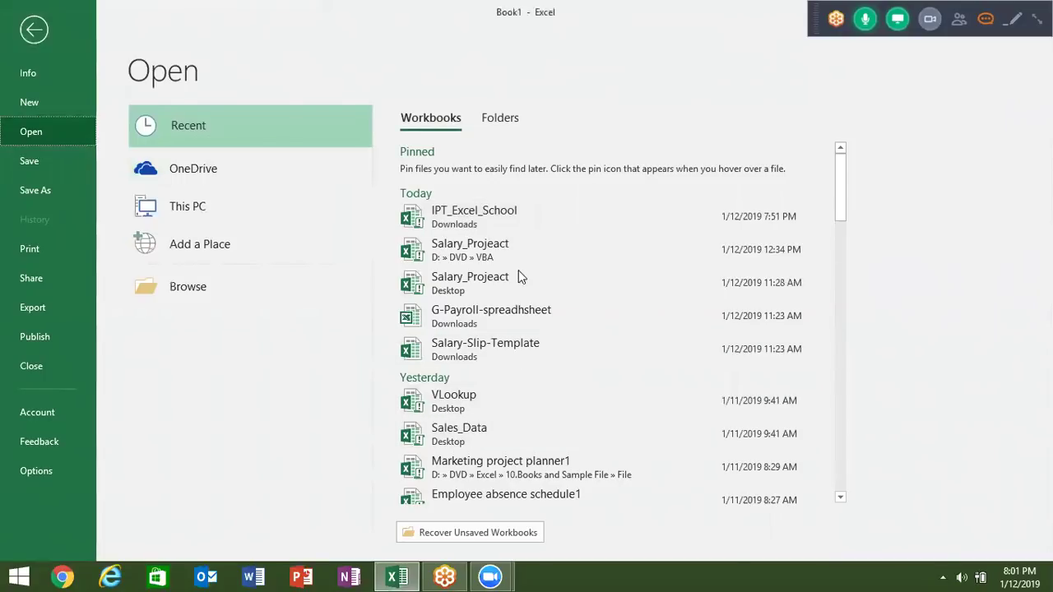
{"action": "left_click_drag", "start_coordinate": [835, 208], "coordinate": [836, 249]}
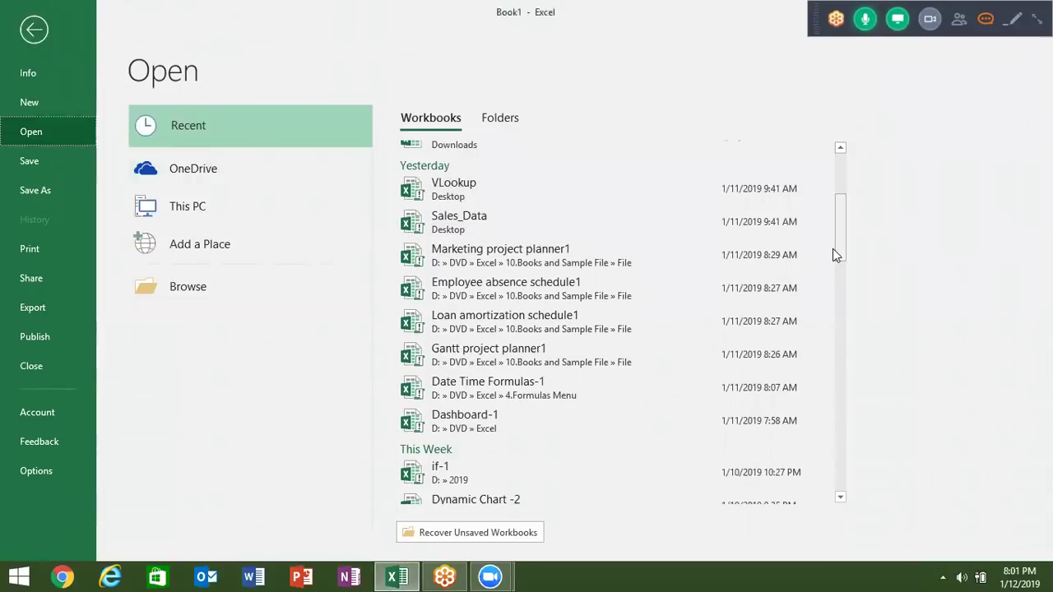
{"action": "mouse_move", "coordinate": [839, 251]}
{"action": "left_mouse_down"}
{"action": "mouse_move", "coordinate": [834, 204]}
{"action": "mouse_move", "coordinate": [837, 270]}
{"action": "mouse_move", "coordinate": [823, 283]}
{"action": "left_mouse_up"}
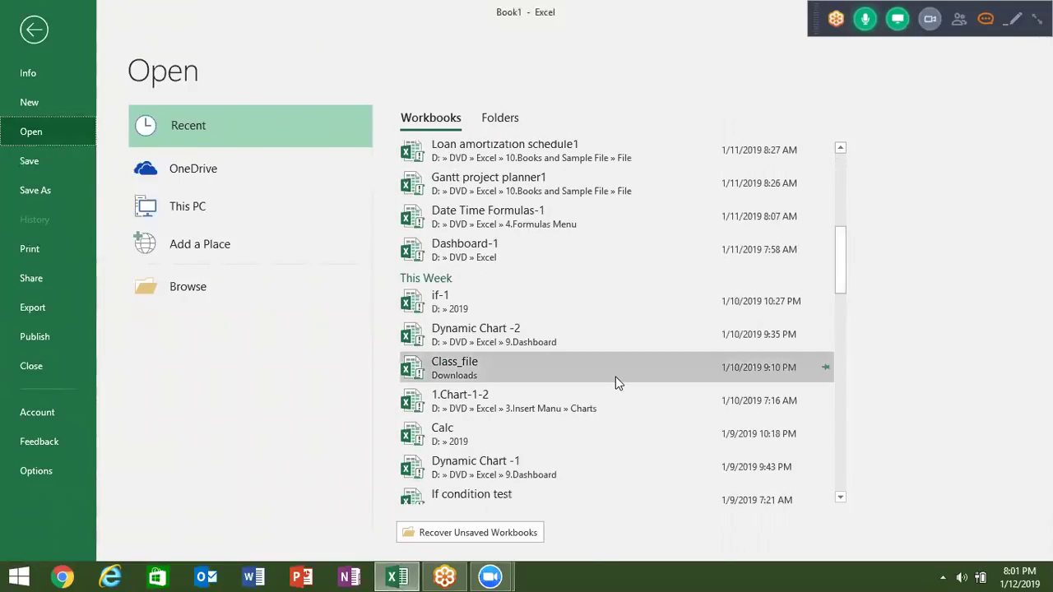
{"action": "left_click", "coordinate": [615, 376]}
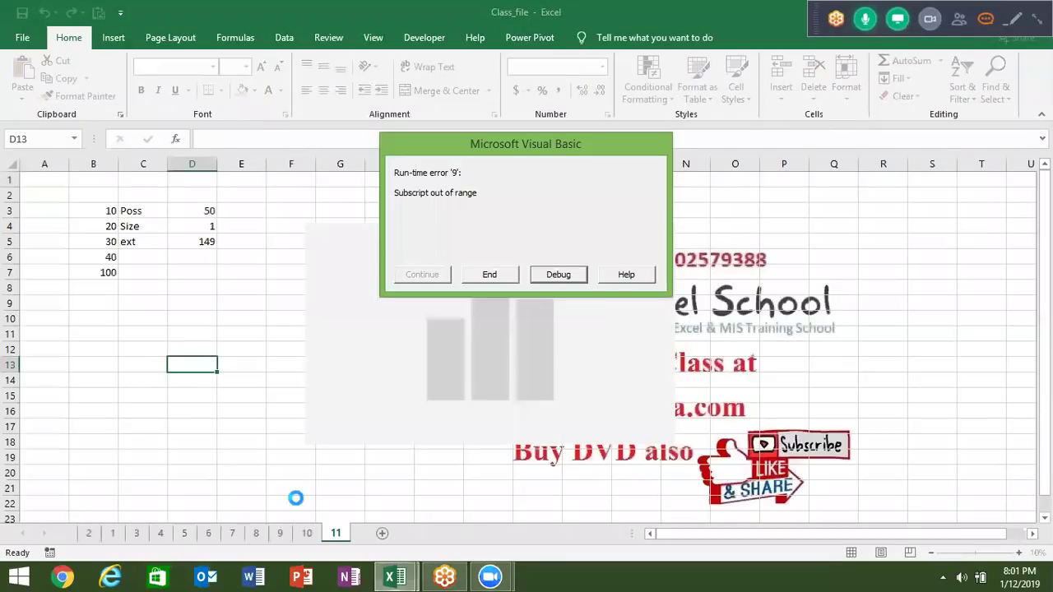
Step: Dismiss the macro error, add a blank sheet, and delete the grouped sheets 2 through 11
{"action": "left_click", "coordinate": [503, 276]}
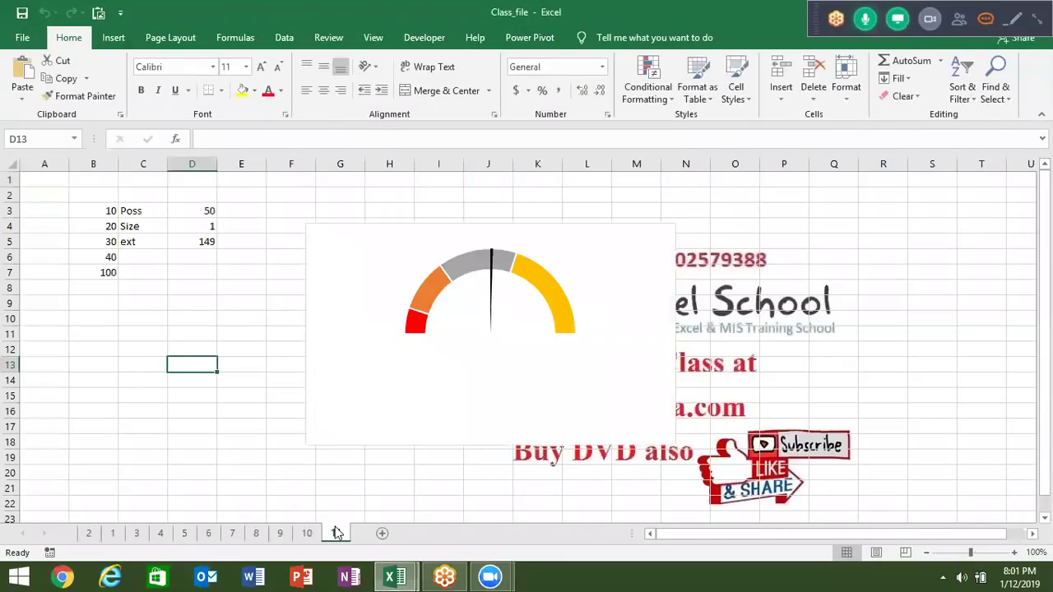
{"action": "left_click", "coordinate": [383, 533]}
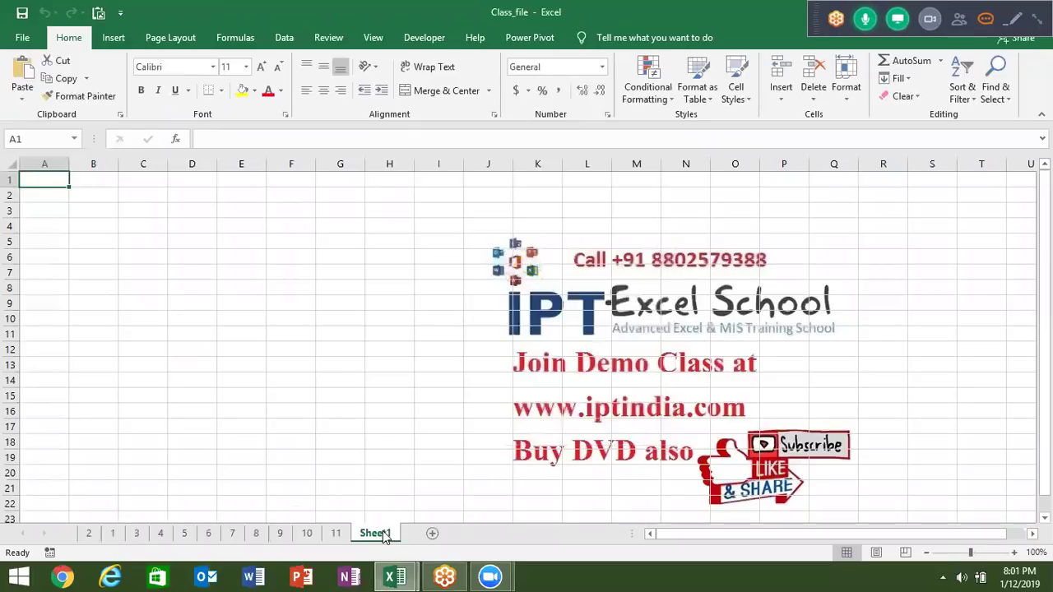
{"action": "left_click", "coordinate": [337, 533]}
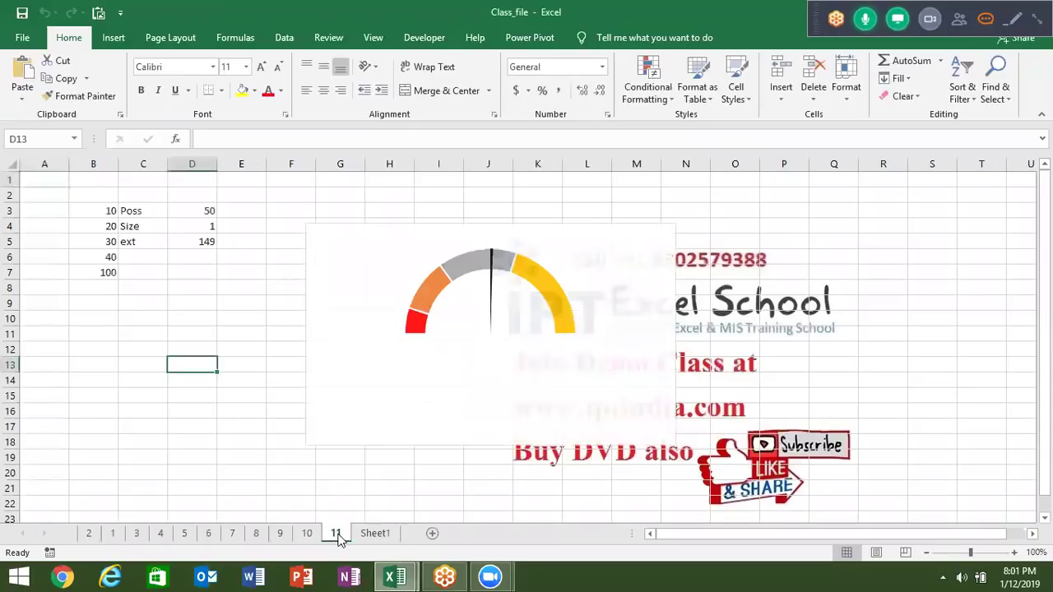
{"action": "left_click", "coordinate": [90, 533], "text": "shift"}
{"action": "right_click", "coordinate": [91, 533]}
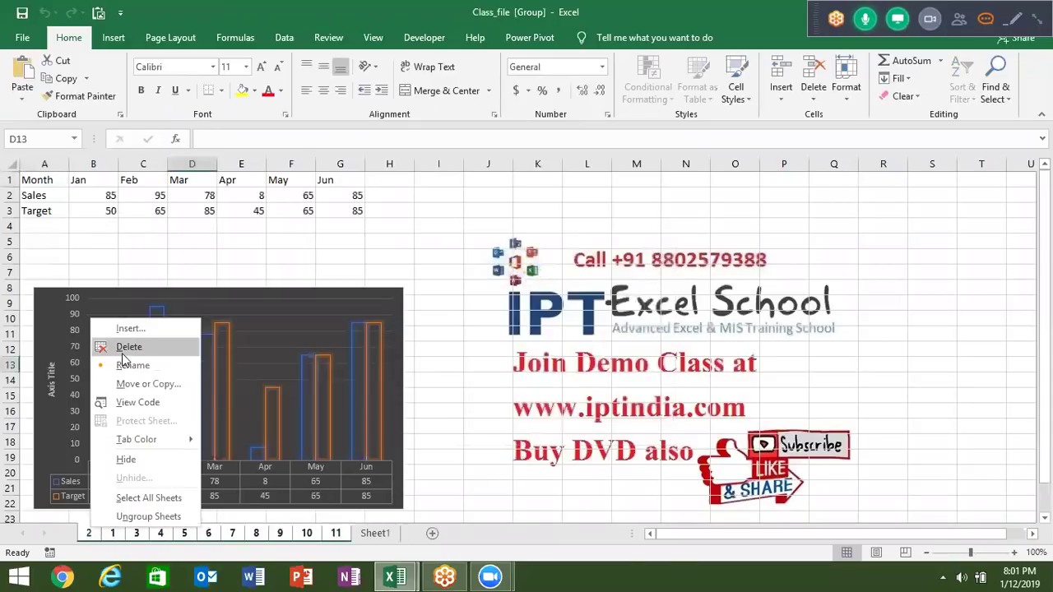
{"action": "left_click", "coordinate": [118, 349]}
{"action": "left_click", "coordinate": [500, 331]}
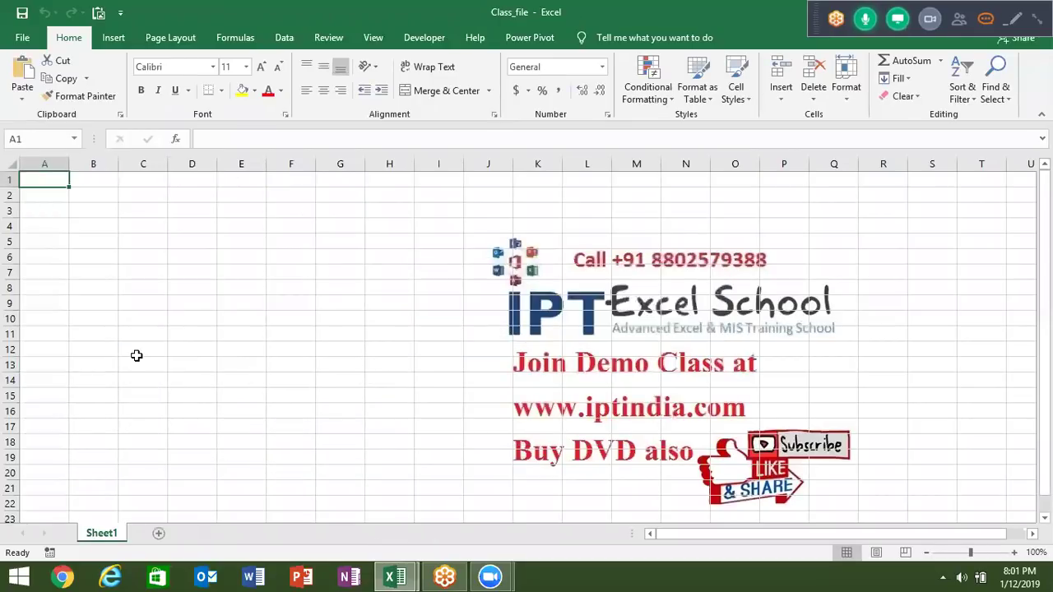
Step: Browse the More Functions category submenus on the Formulas tab
{"action": "left_click", "coordinate": [423, 38]}
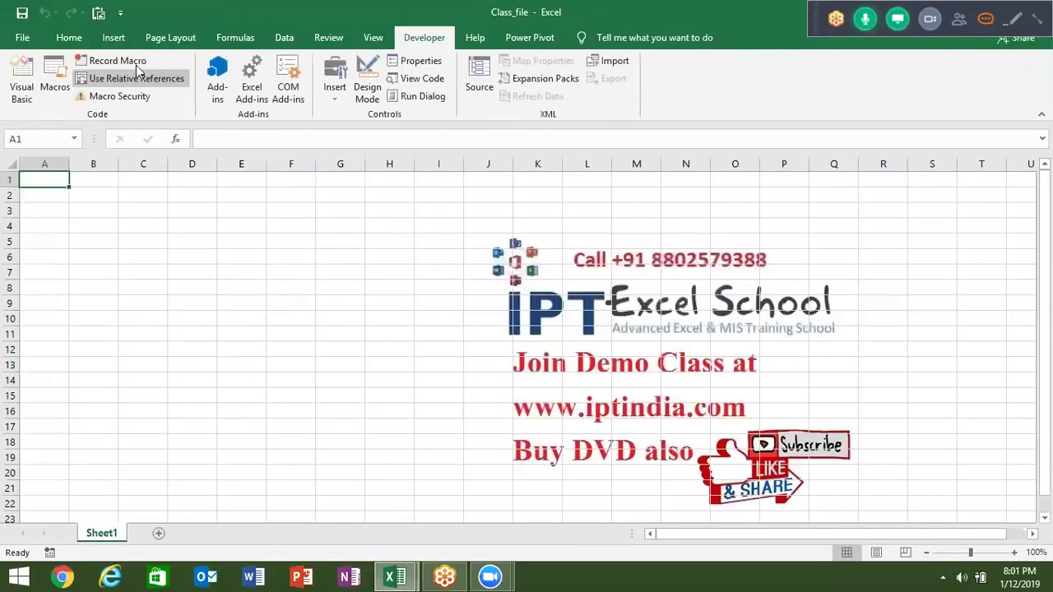
{"action": "left_click", "coordinate": [230, 41]}
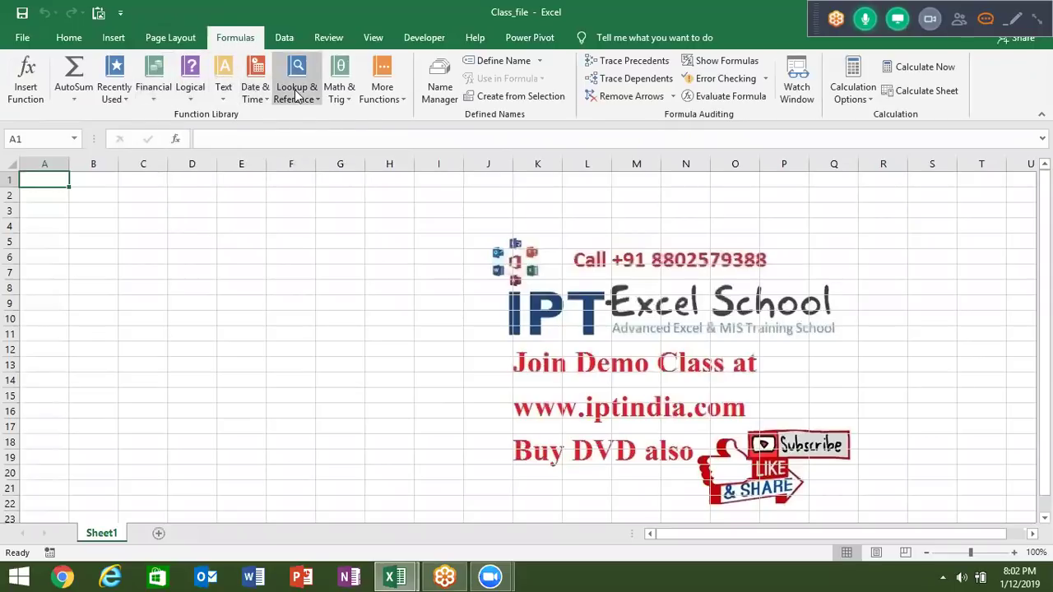
{"action": "left_click", "coordinate": [382, 91]}
{"action": "mouse_move", "coordinate": [403, 122]}
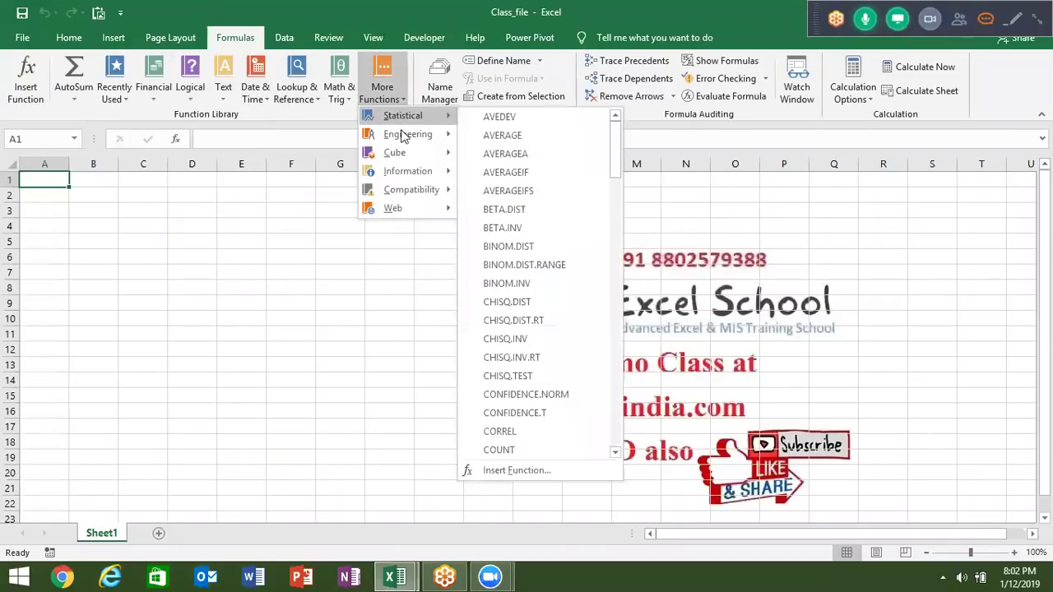
{"action": "mouse_move", "coordinate": [398, 153]}
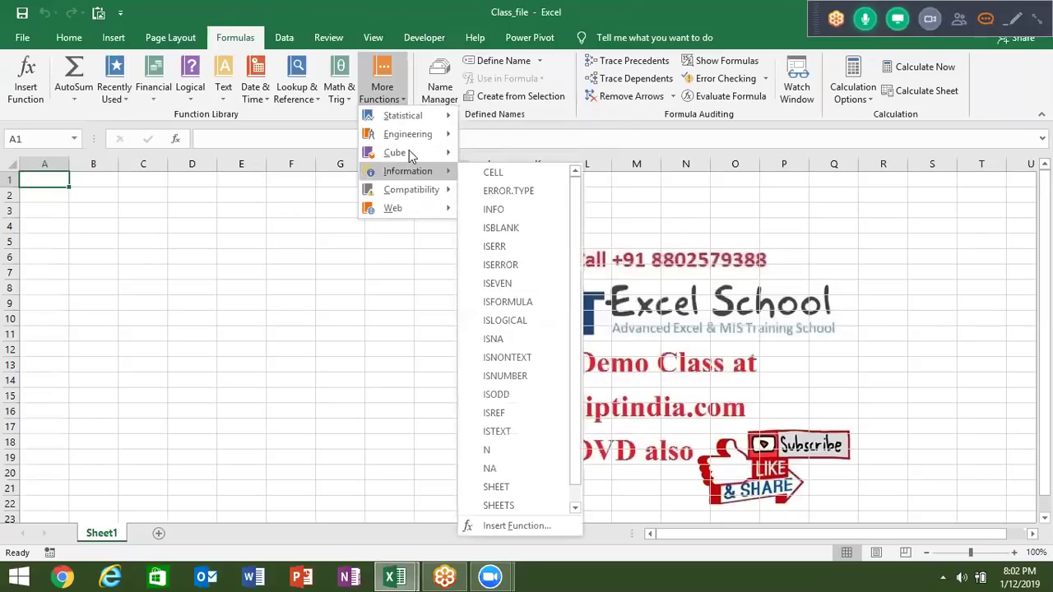
{"action": "mouse_move", "coordinate": [405, 189]}
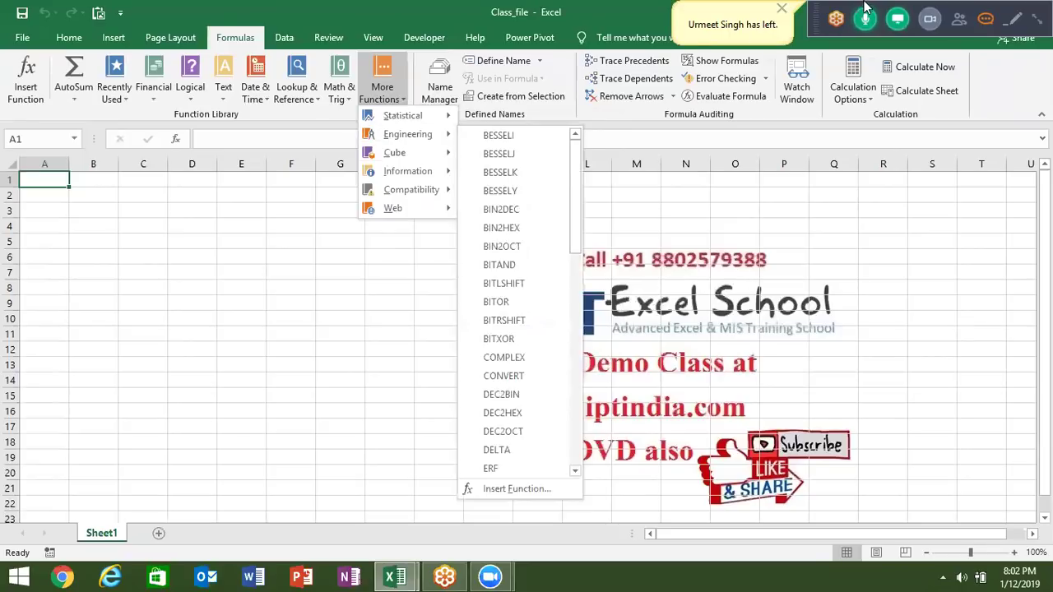
Step: Insert the CELL function into A1 from More Functions > Information
{"action": "left_click", "coordinate": [1034, 18]}
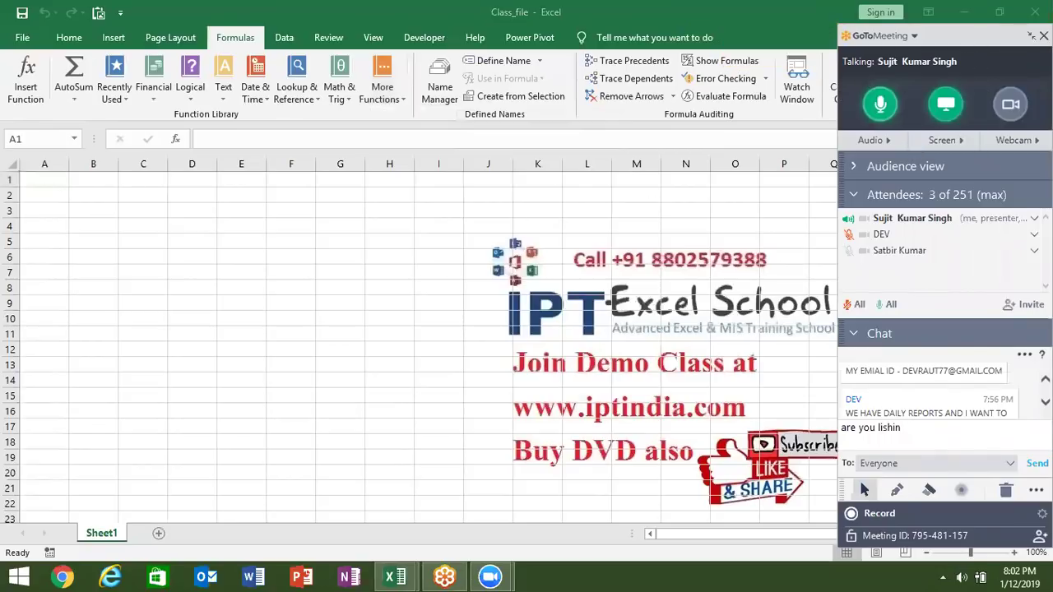
{"action": "left_click", "coordinate": [1032, 36]}
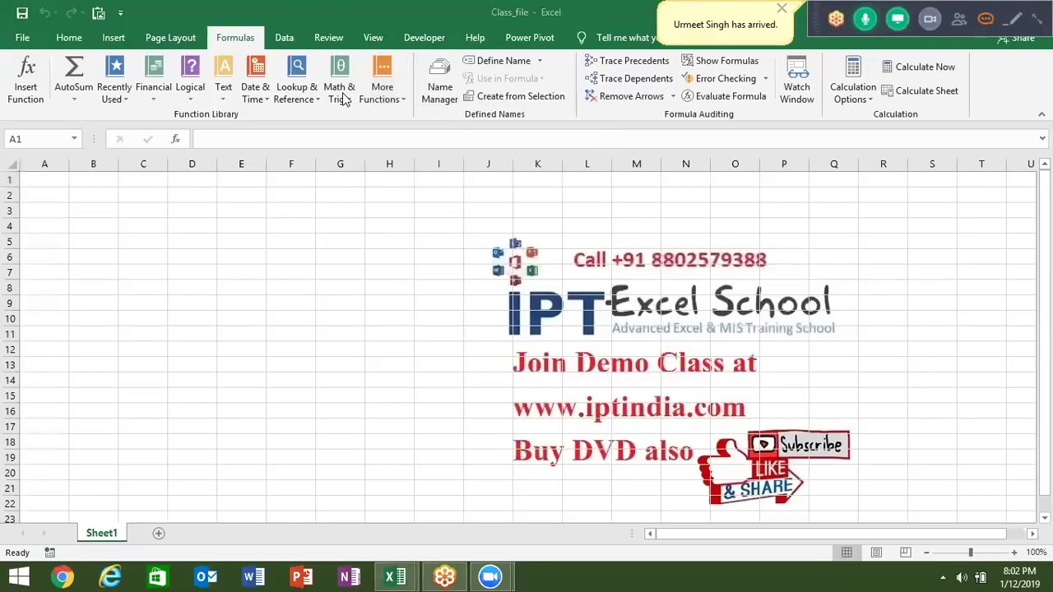
{"action": "left_click", "coordinate": [401, 102]}
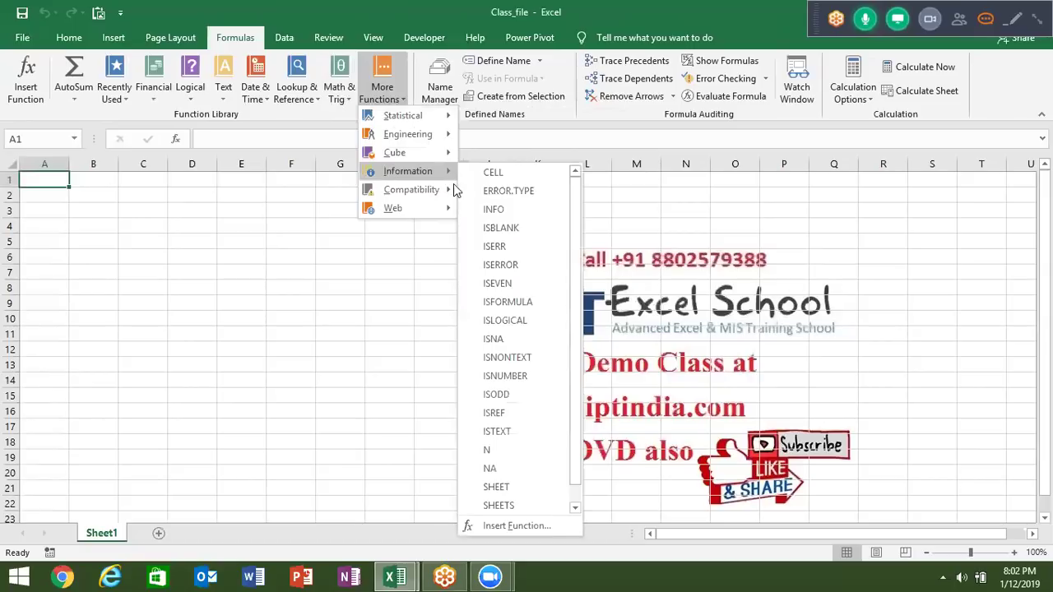
{"action": "left_click", "coordinate": [486, 176]}
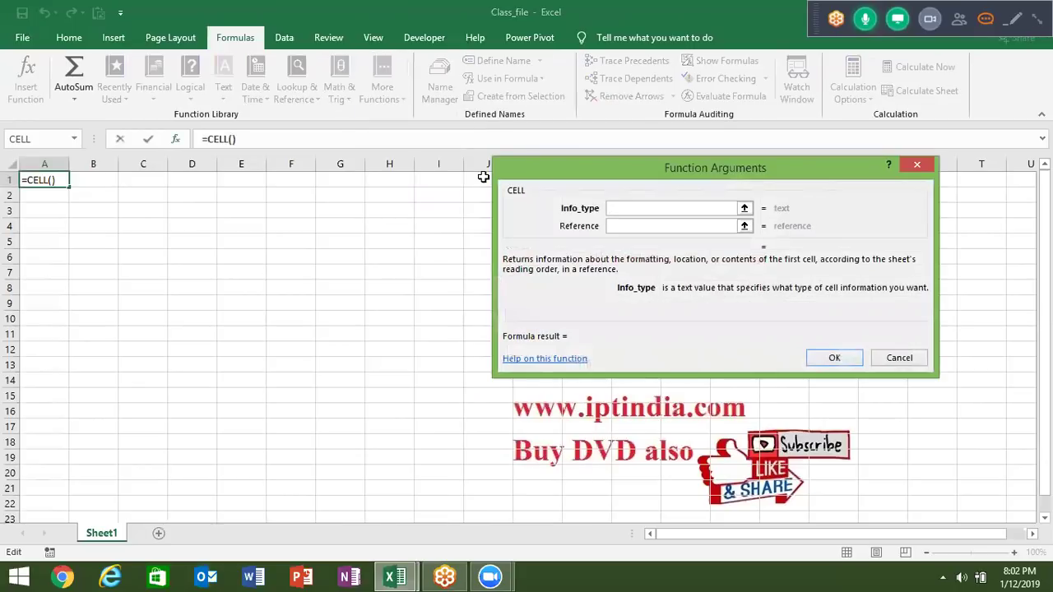
Step: Cancel the A1 entry and enter =CELL("filename") in B4 to show the full file path
{"action": "key", "text": "Escape"}
{"action": "left_click", "coordinate": [54, 256]}
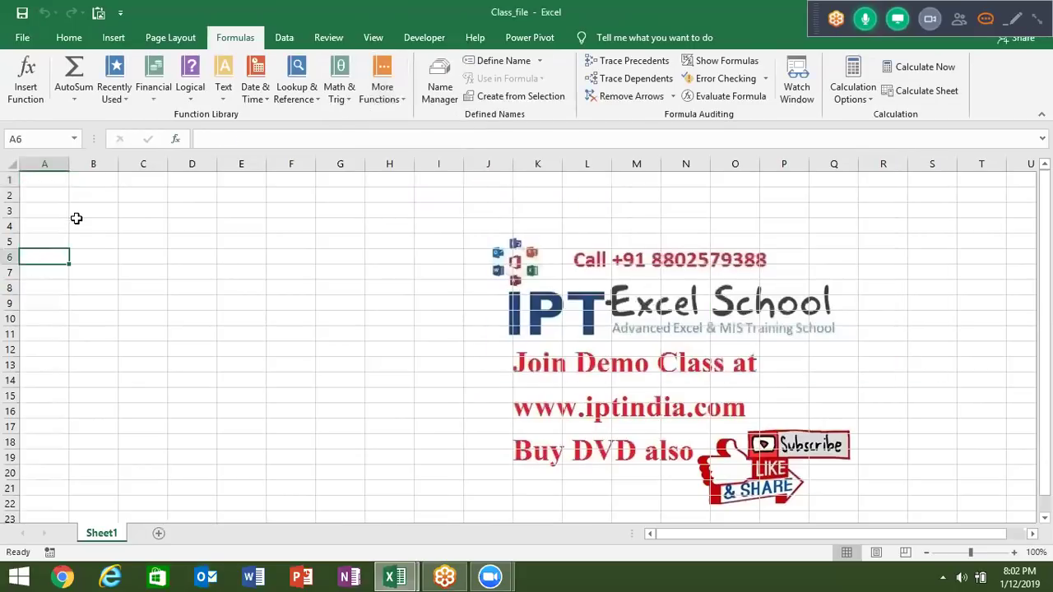
{"action": "left_click", "coordinate": [77, 222]}
{"action": "type", "text": "=cl"}
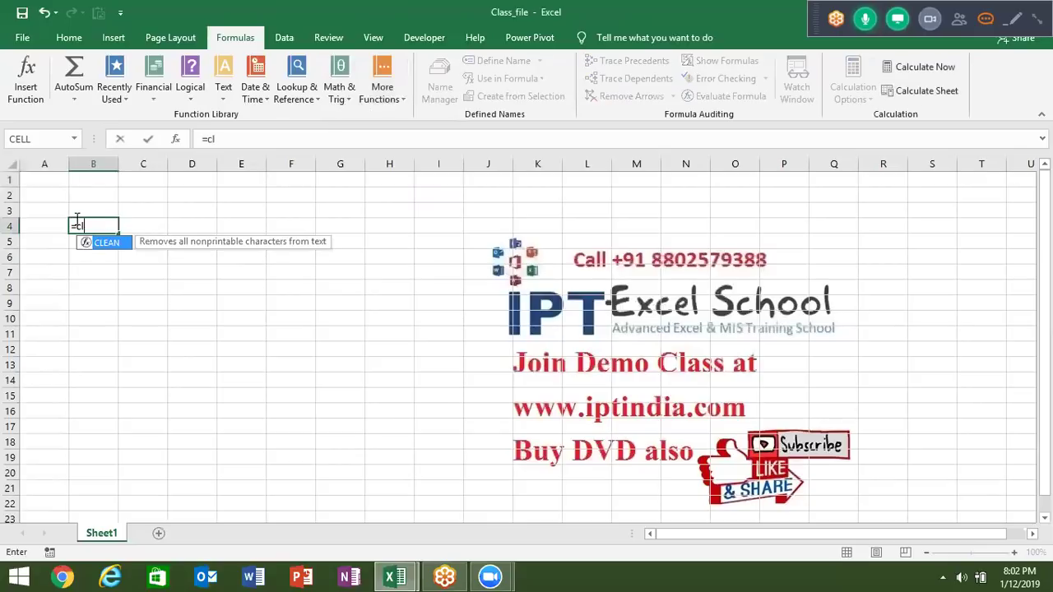
{"action": "key", "text": "BackSpace"}
{"action": "type", "text": "el"}
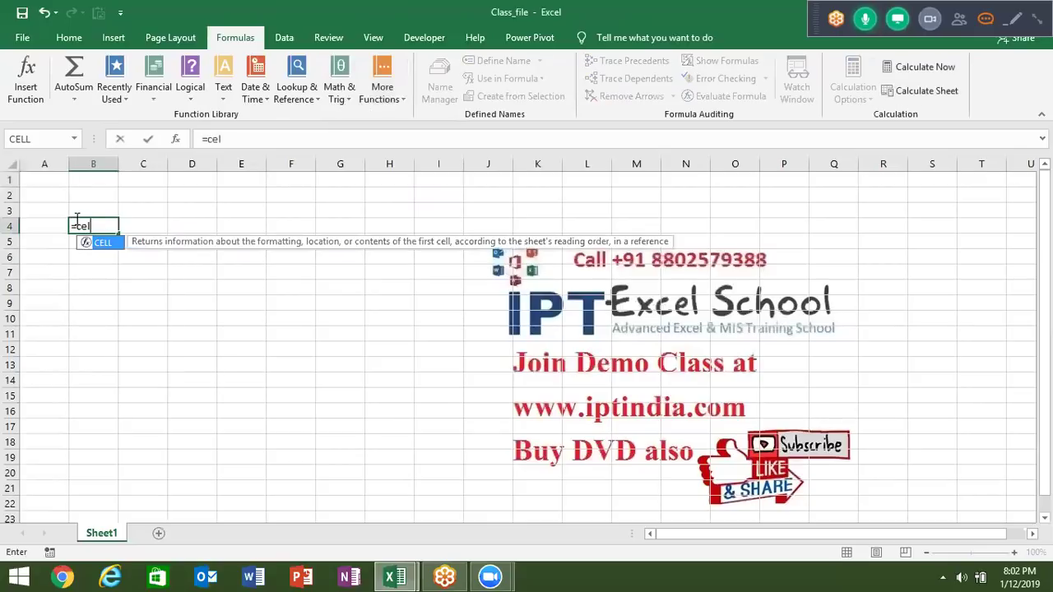
{"action": "key", "text": "Tab"}
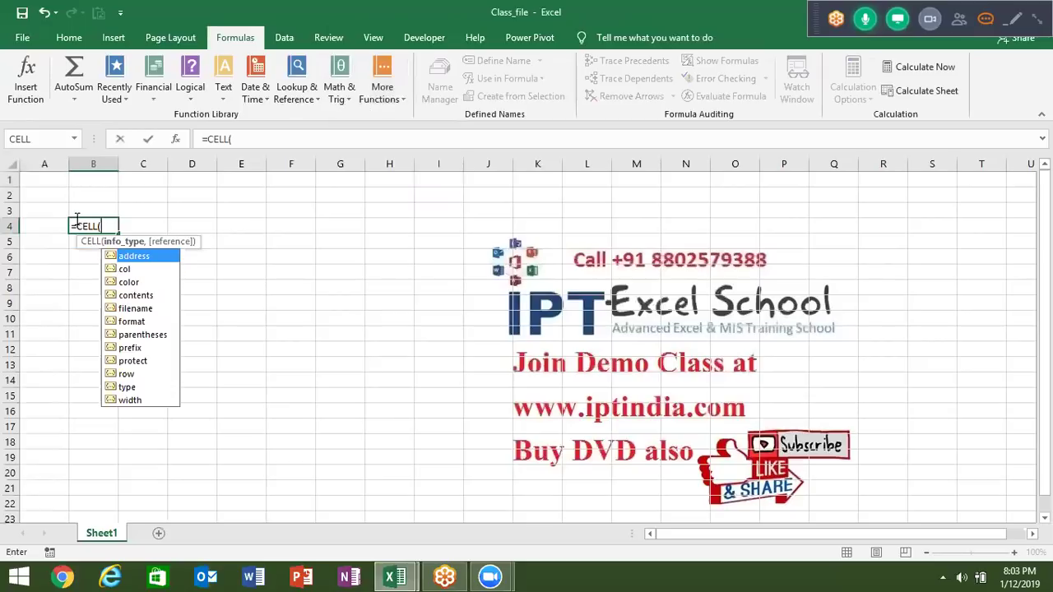
{"action": "key", "text": "Down"}
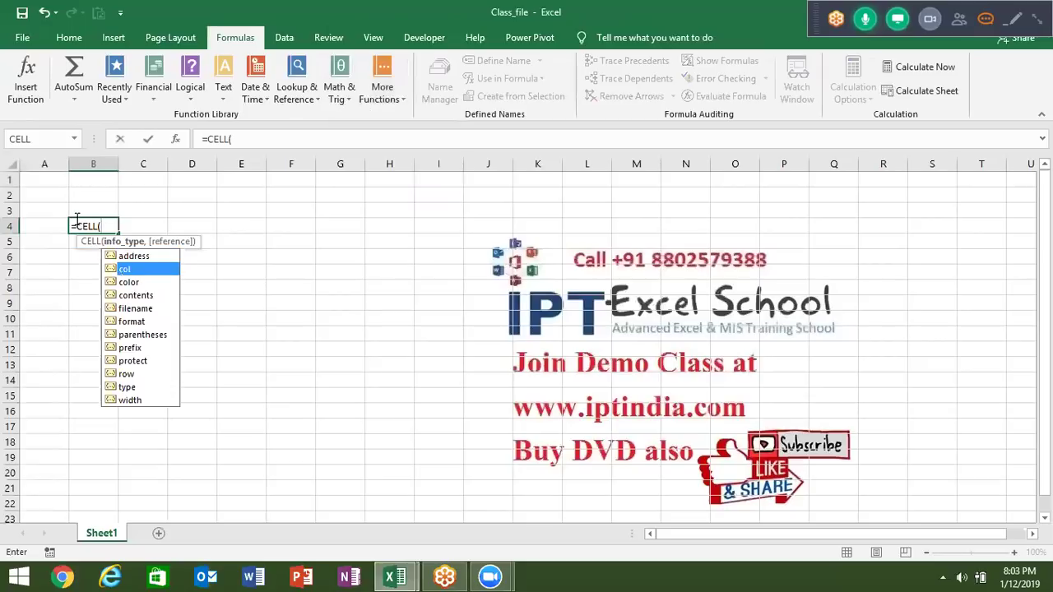
{"action": "key", "text": "Down"}
{"action": "key", "text": "Down"}
{"action": "key", "text": "Down"}
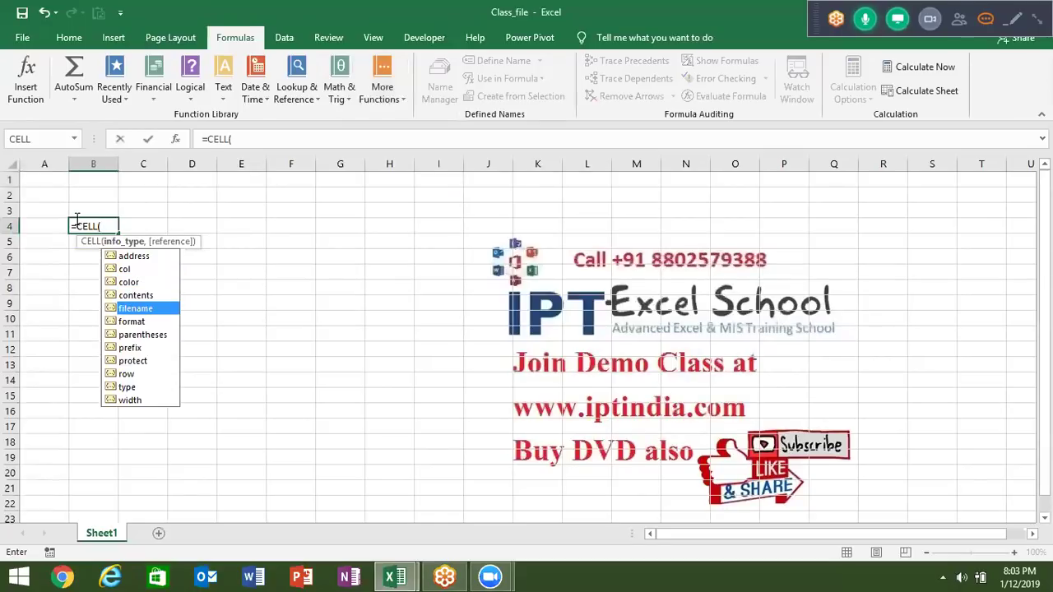
{"action": "key", "text": "Tab"}
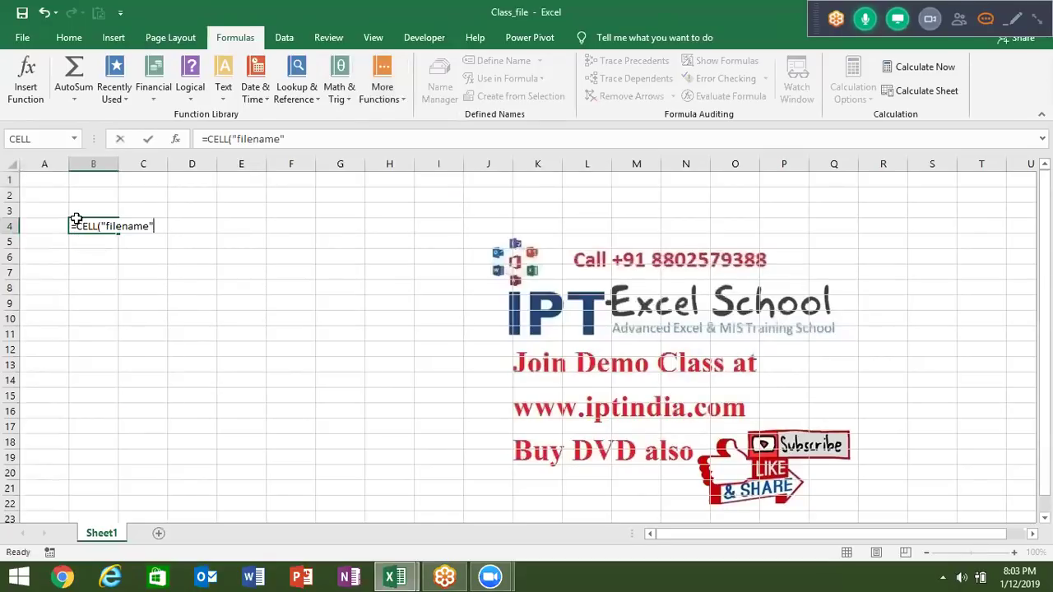
{"action": "key", "text": "Return"}
{"action": "left_click", "coordinate": [78, 227]}
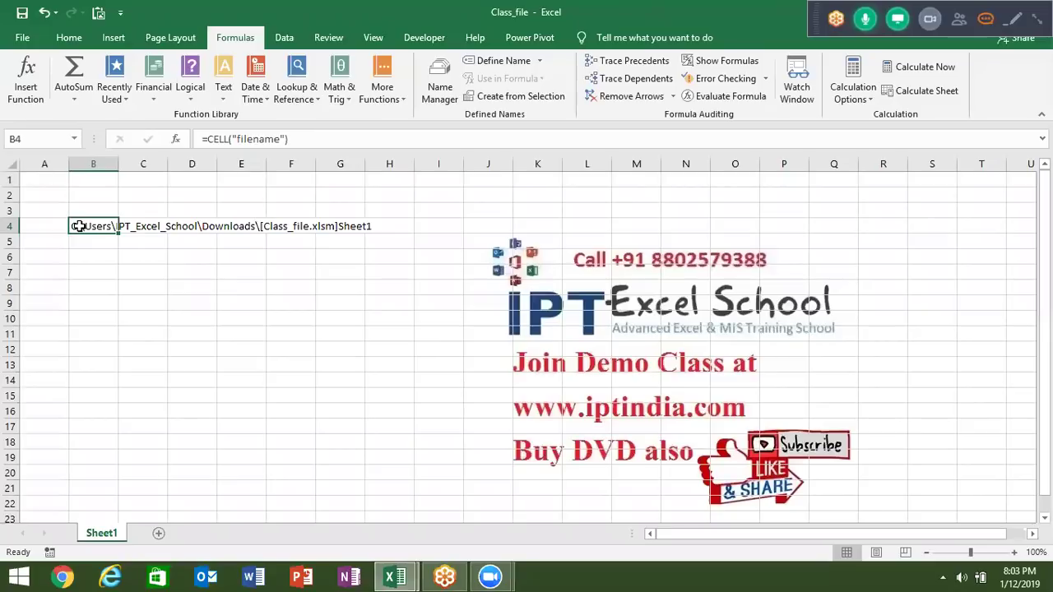
{"action": "left_click", "coordinate": [1036, 18]}
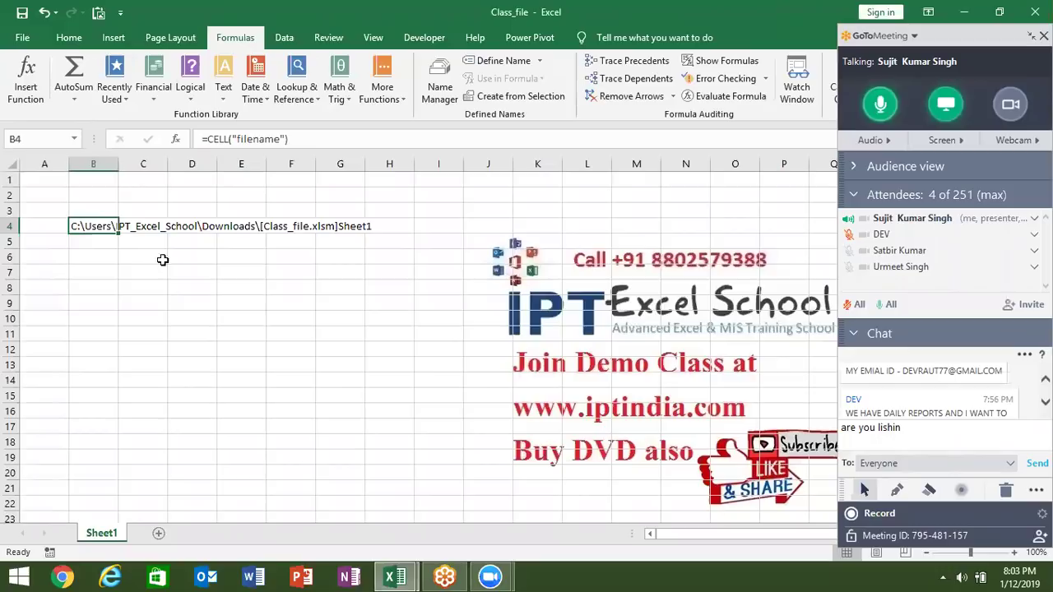
{"action": "left_click", "coordinate": [108, 245]}
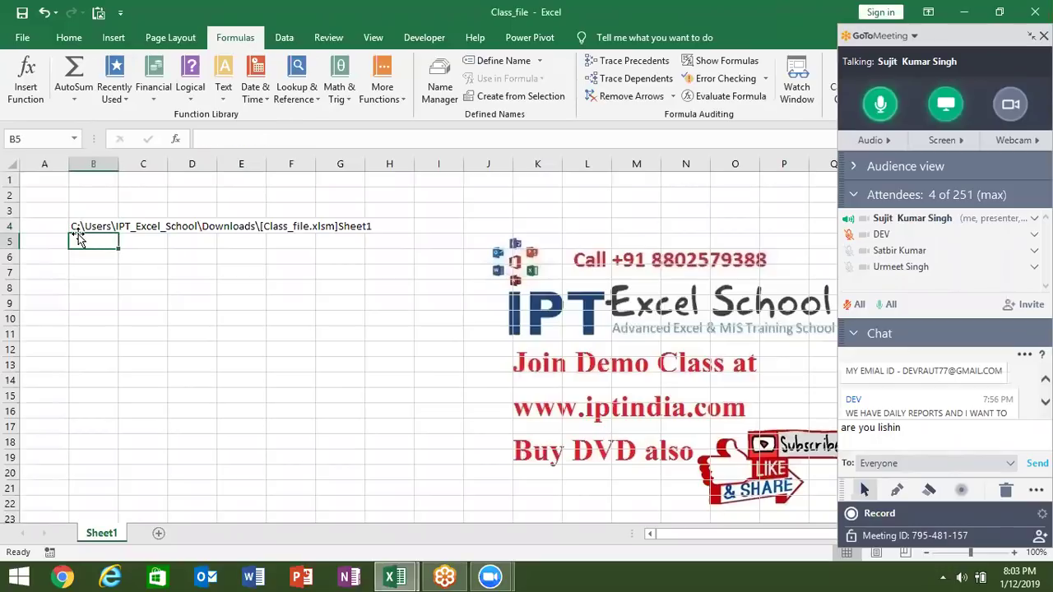
{"action": "double_click", "coordinate": [88, 229]}
{"action": "key", "text": "ctrl+Return"}
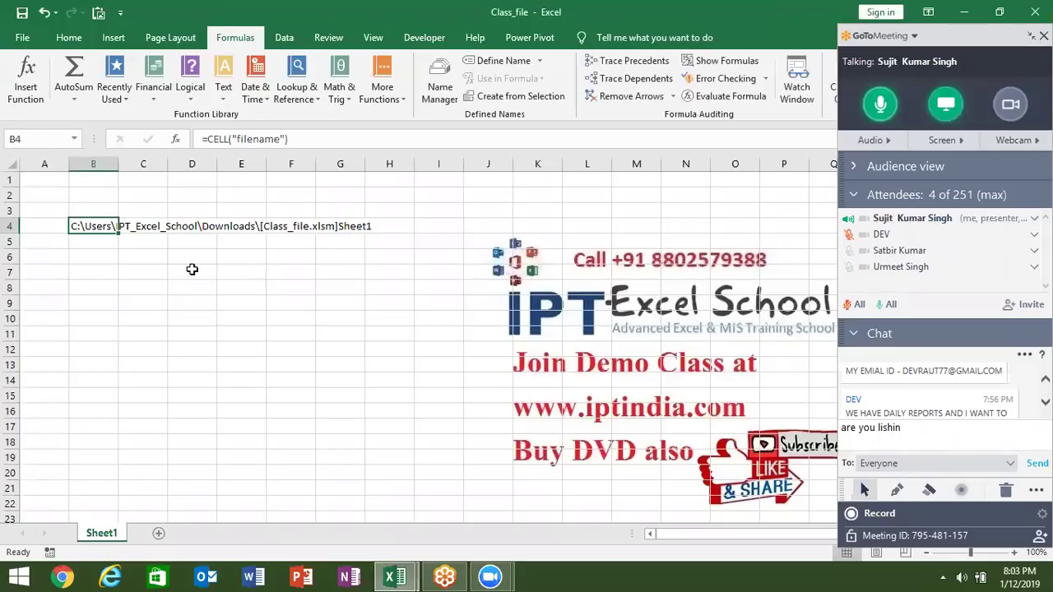
{"action": "left_click", "coordinate": [105, 248]}
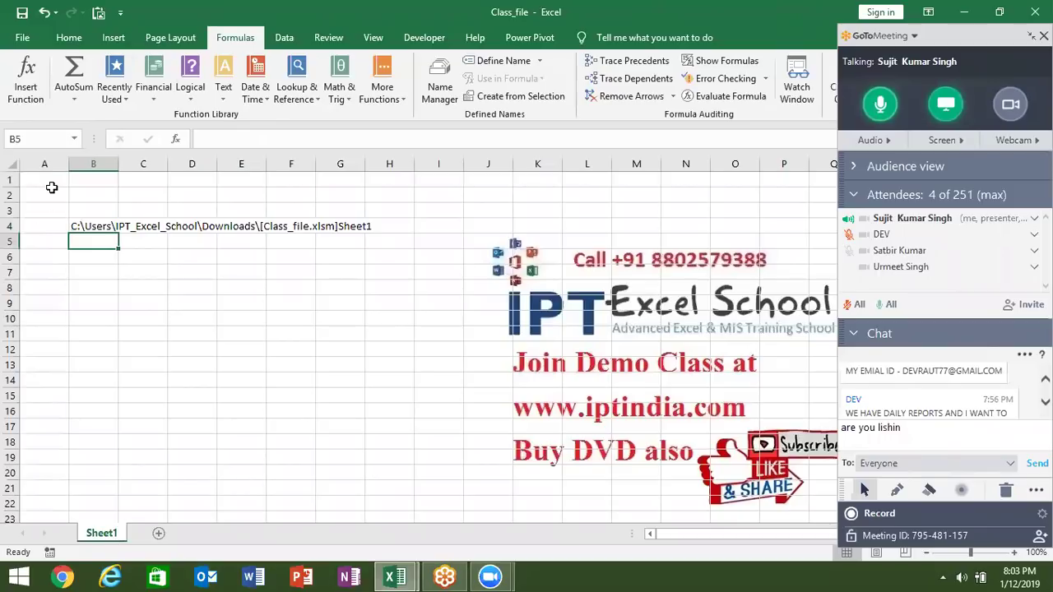
Step: Enter =FIND("]",B4,1) in B6 so it returns 53
{"action": "key", "text": "Down"}
{"action": "type", "text": "="}
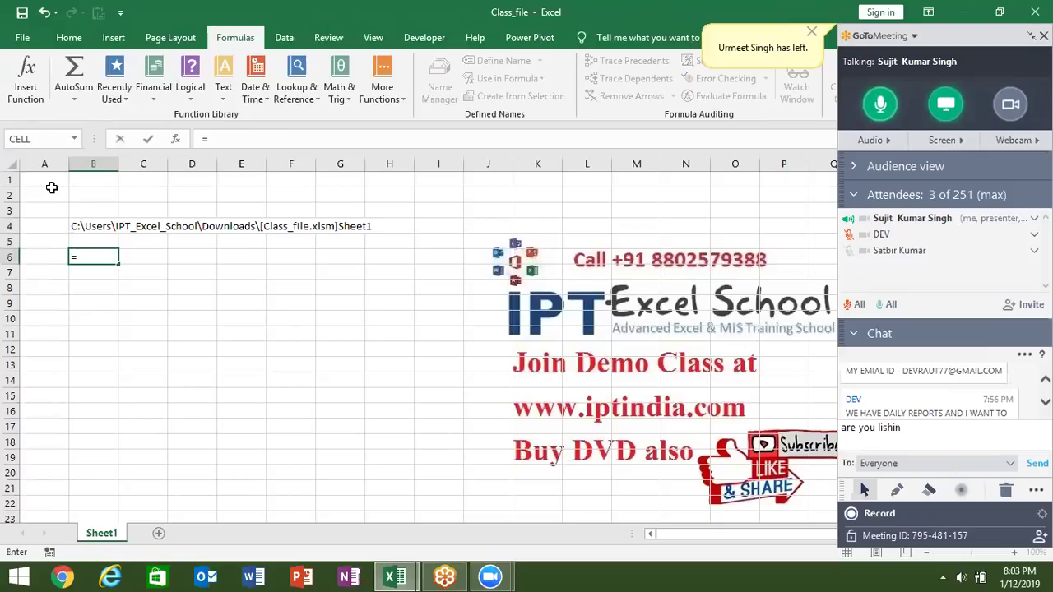
{"action": "type", "text": "find"}
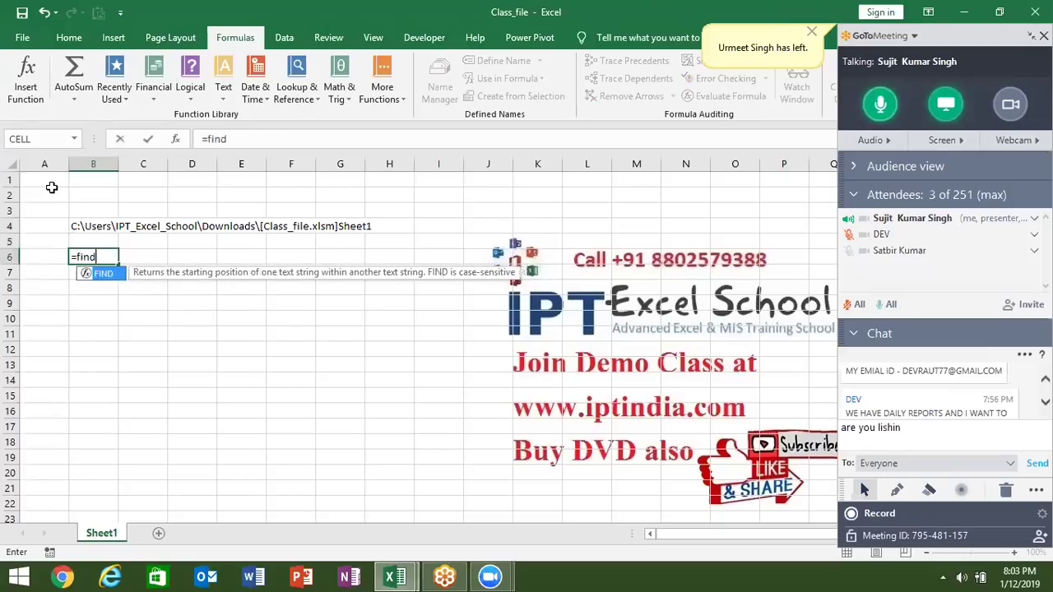
{"action": "key", "text": "Tab"}
{"action": "type", "text": "\""}
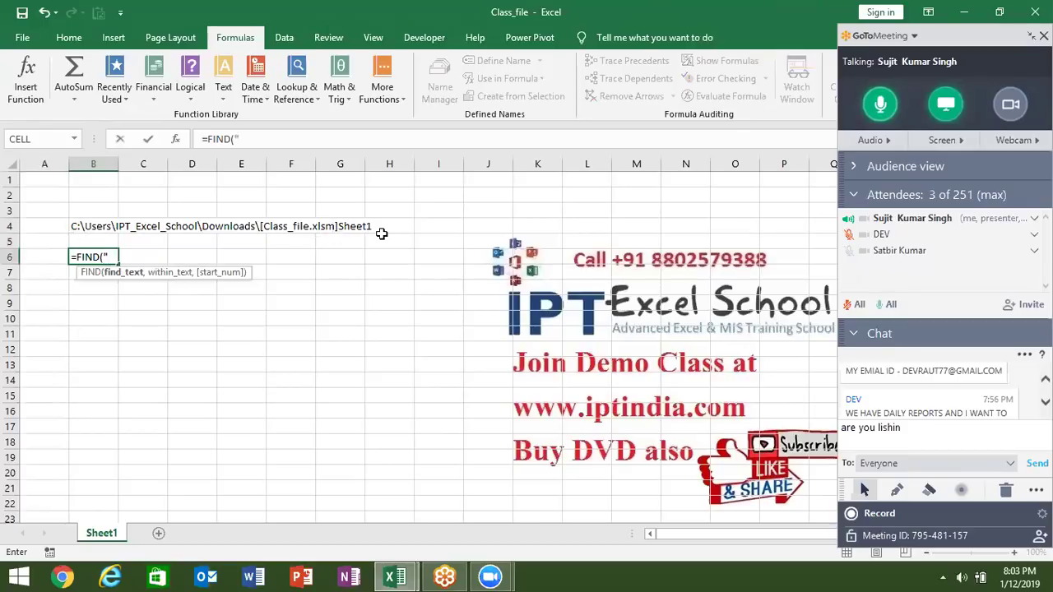
{"action": "type", "text": "]\","}
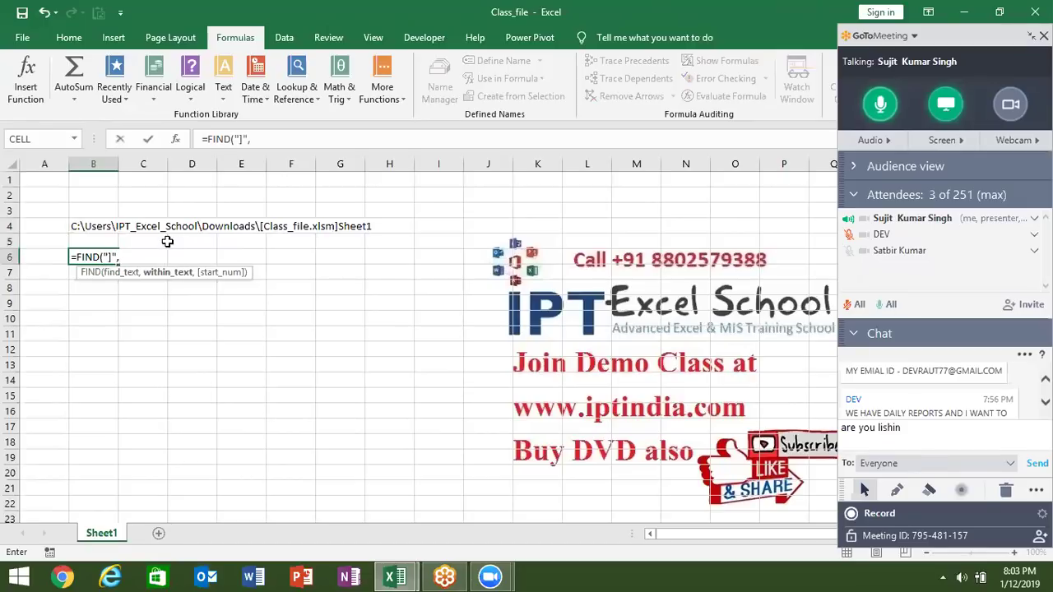
{"action": "left_click", "coordinate": [104, 227]}
{"action": "type", "text": ","}
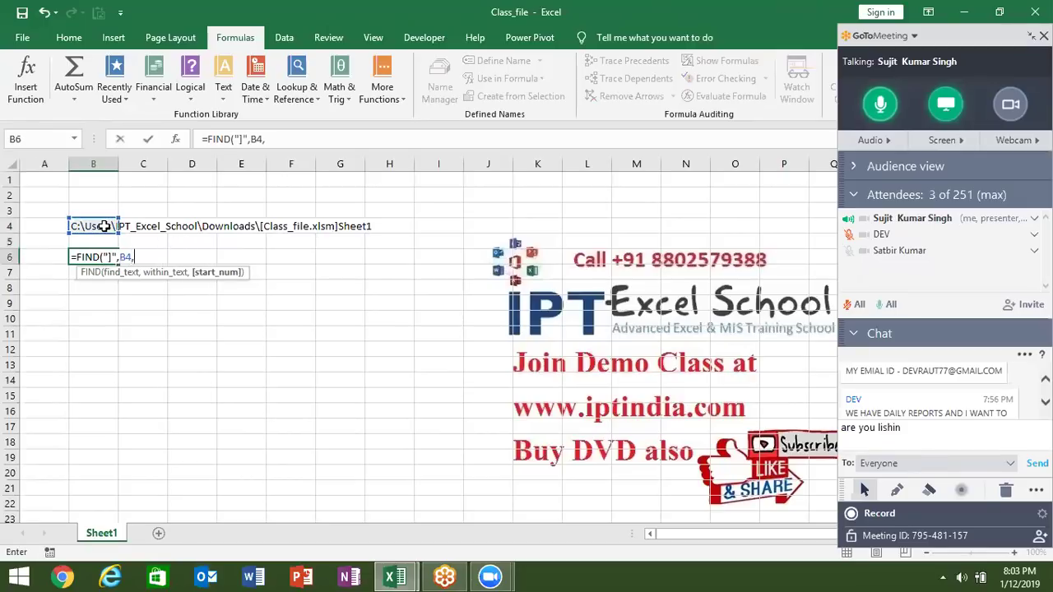
{"action": "type", "text": "1"}
{"action": "type", "text": ")"}
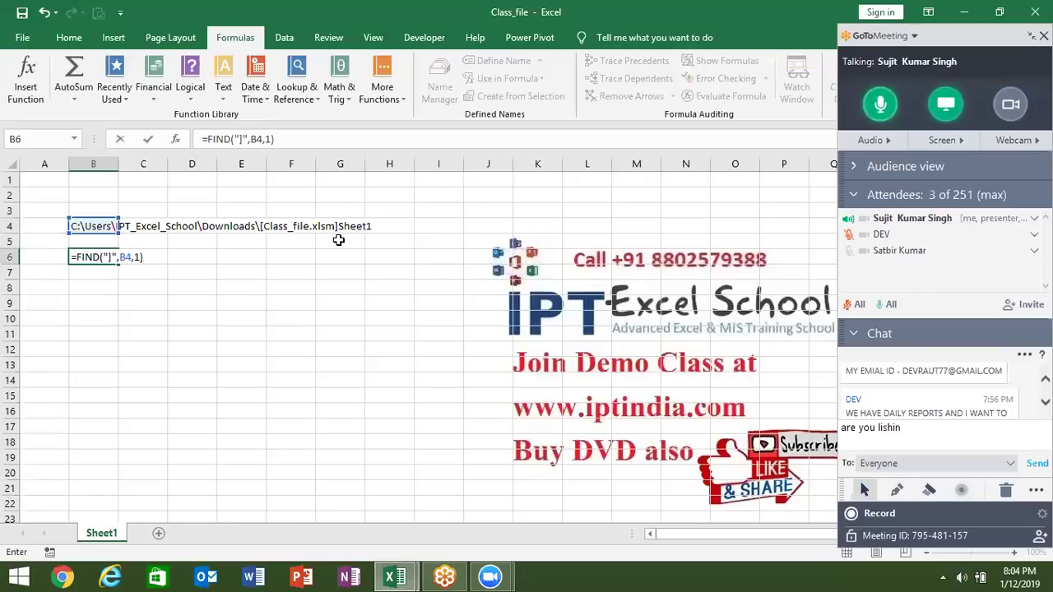
{"action": "key", "text": "Return"}
{"action": "key", "text": "Up"}
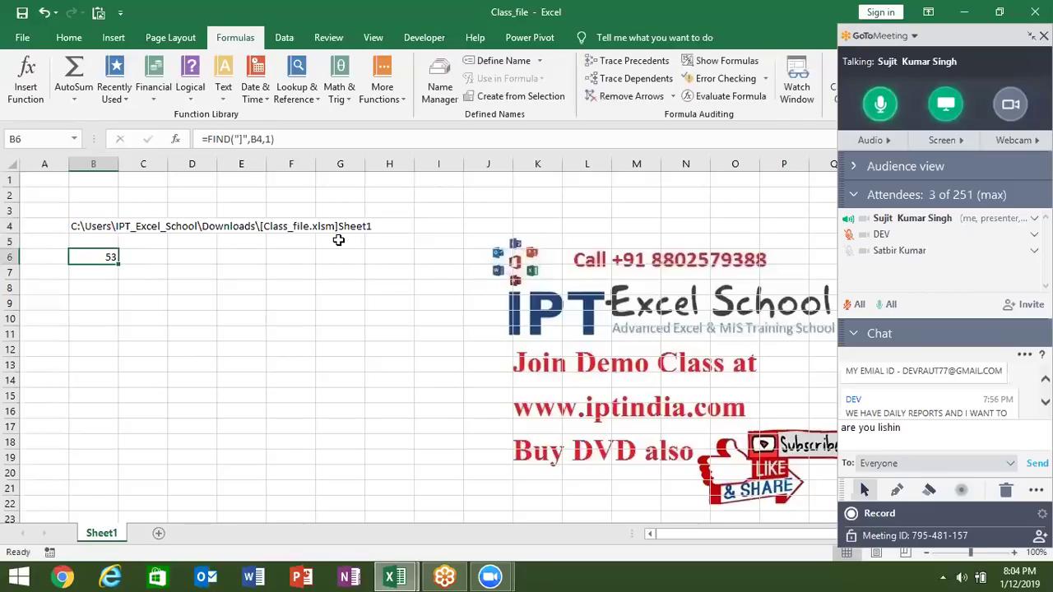
{"action": "key", "text": "Right"}
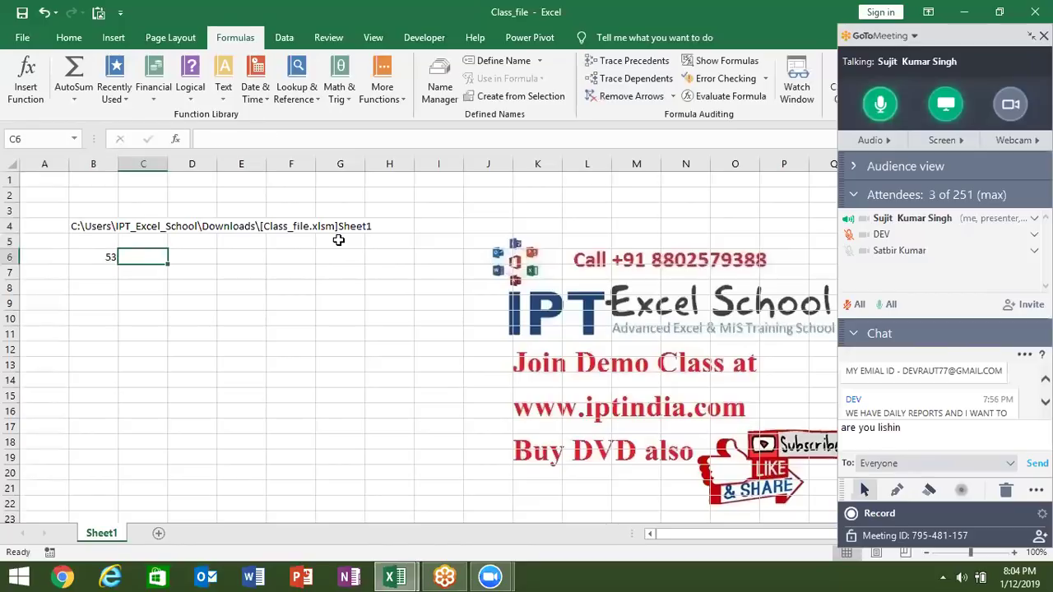
Step: Enter =RIGHT(B4,LEN(B4)-B6) in C6, accepting Excel's correction, so it returns Sheet1
{"action": "type", "text": "="}
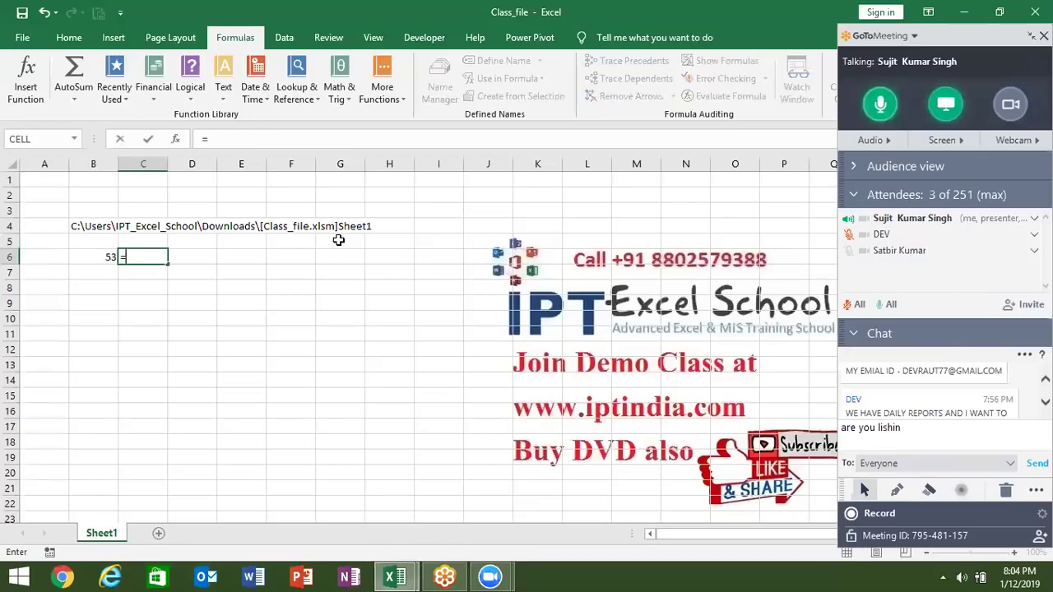
{"action": "type", "text": "ri"}
{"action": "key", "text": "Tab"}
{"action": "left_click", "coordinate": [96, 224]}
{"action": "type", "text": ",le"}
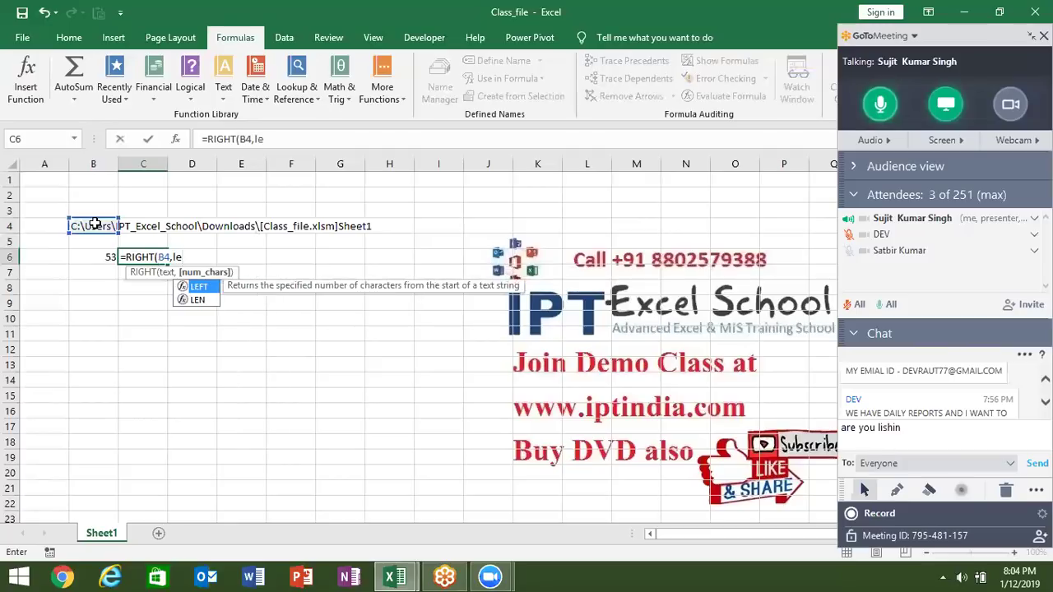
{"action": "key", "text": "Down"}
{"action": "key", "text": "Tab"}
{"action": "left_click", "coordinate": [99, 224]}
{"action": "type", "text": ")-"}
{"action": "left_click", "coordinate": [106, 259]}
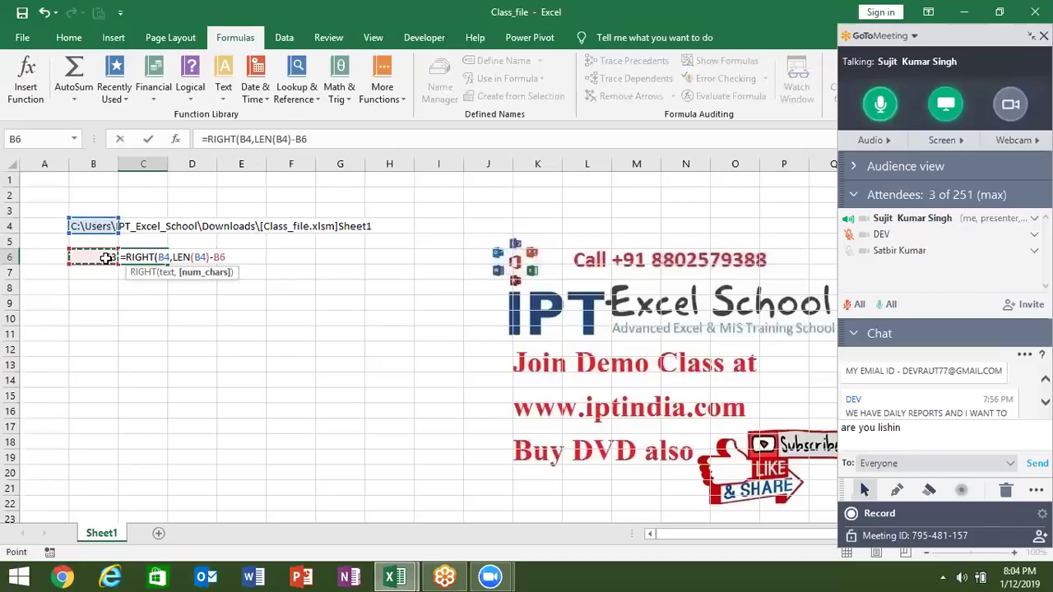
{"action": "key", "text": "Return"}
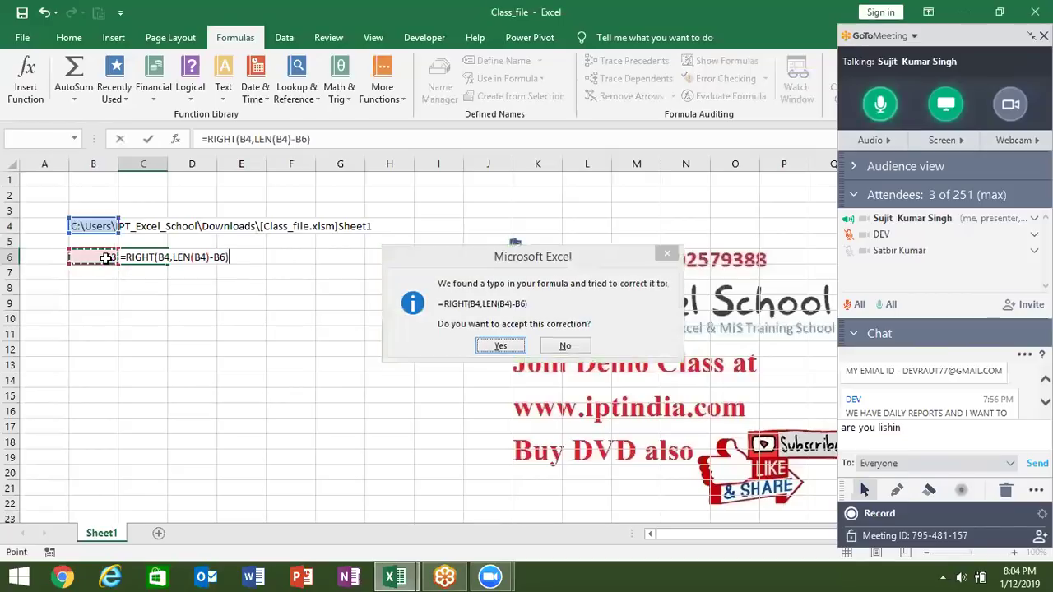
{"action": "key", "text": "Return"}
{"action": "key", "text": "Up"}
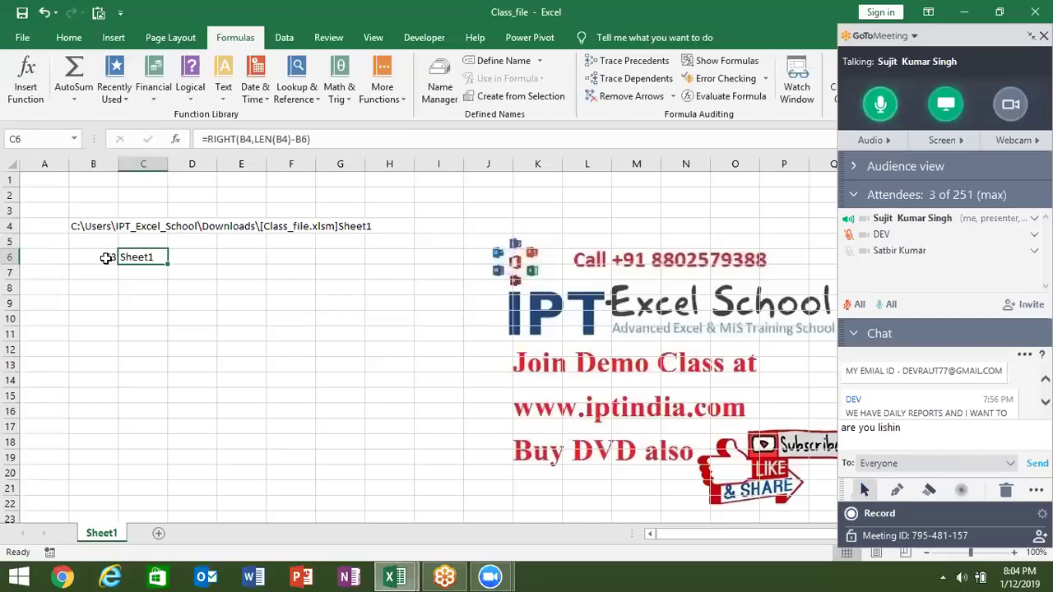
Step: Rename Sheet1 to Jan so C6 shows Jan, and add a new blank Sheet2
{"action": "double_click", "coordinate": [100, 533]}
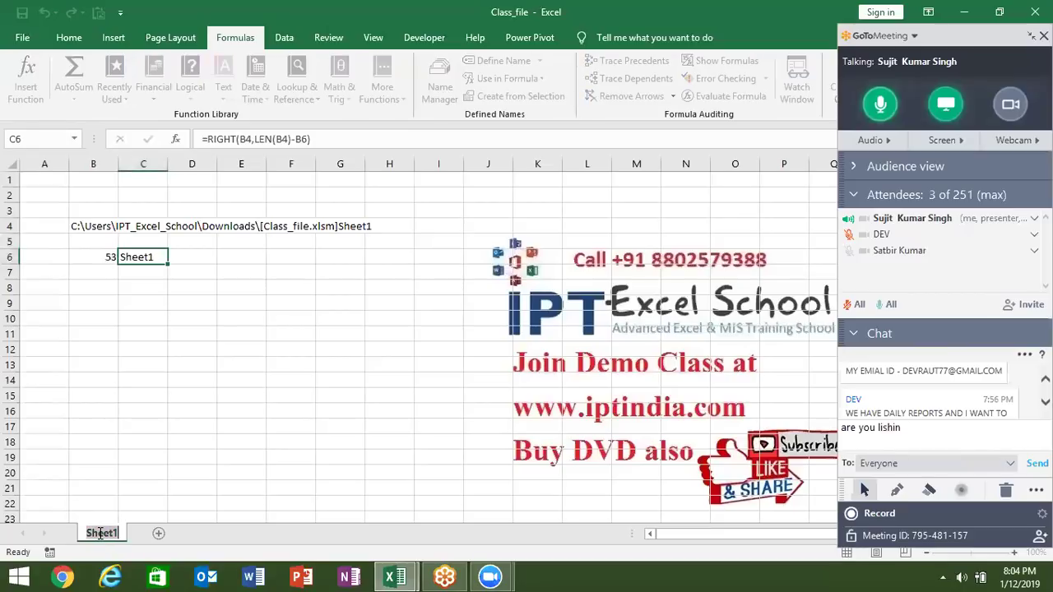
{"action": "type", "text": "Jan"}
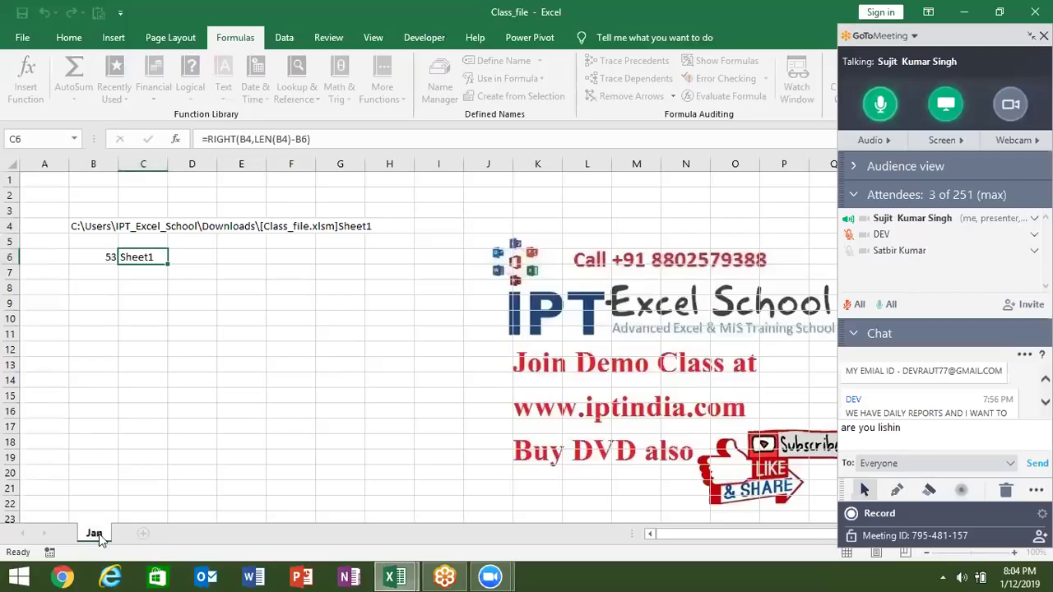
{"action": "key", "text": "Return"}
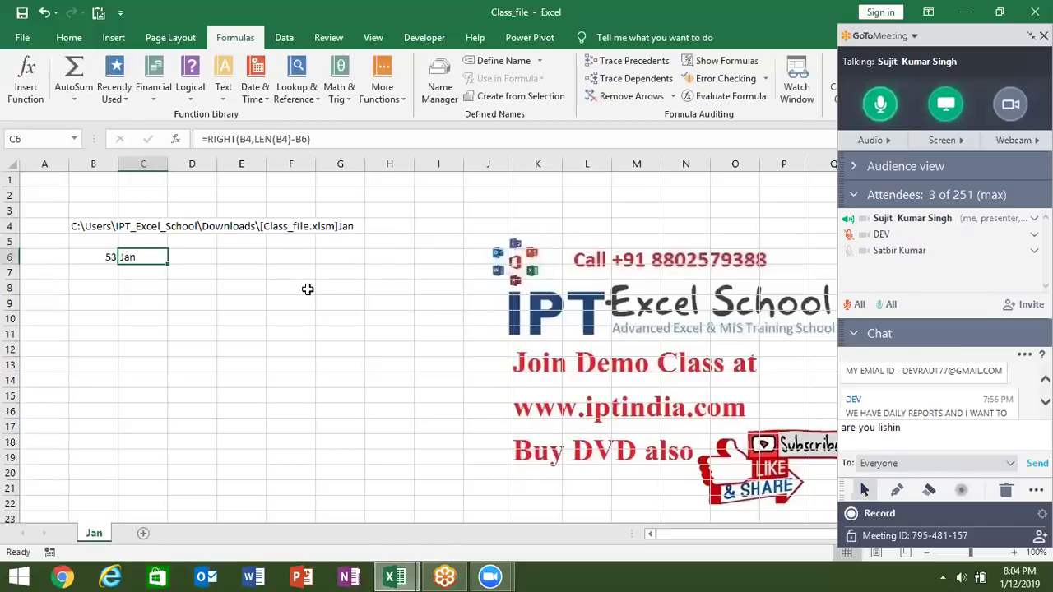
{"action": "left_click", "coordinate": [144, 535]}
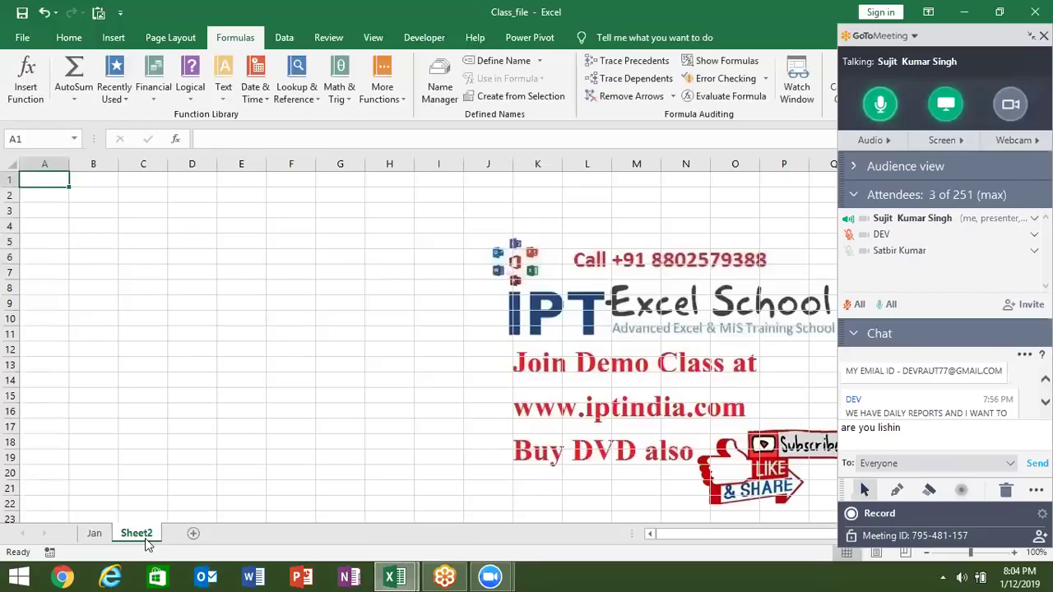
Step: Rename the new sheet to Data
{"action": "double_click", "coordinate": [146, 536]}
{"action": "type", "text": "Data"}
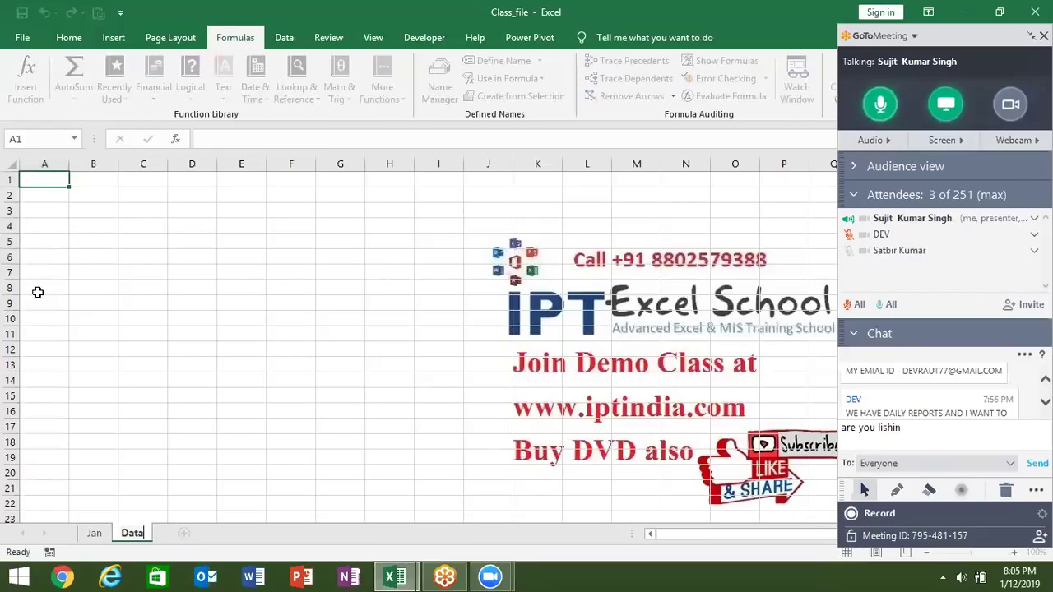
{"action": "left_click", "coordinate": [59, 228]}
Step: Enter the headers Month, Name, City, Amt in A1:D1
{"action": "left_click", "coordinate": [51, 179]}
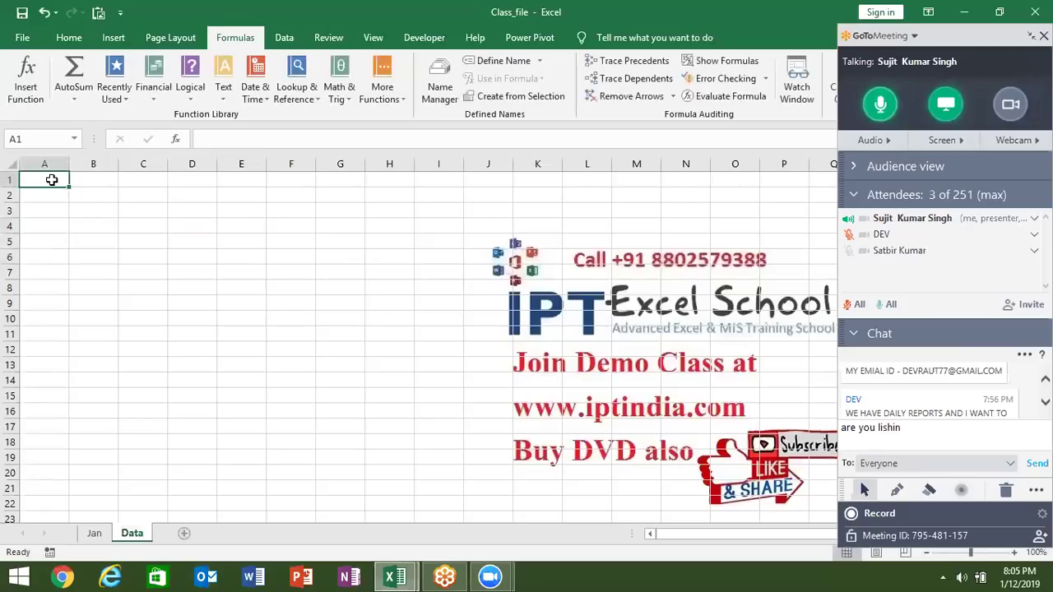
{"action": "type", "text": "Mon"}
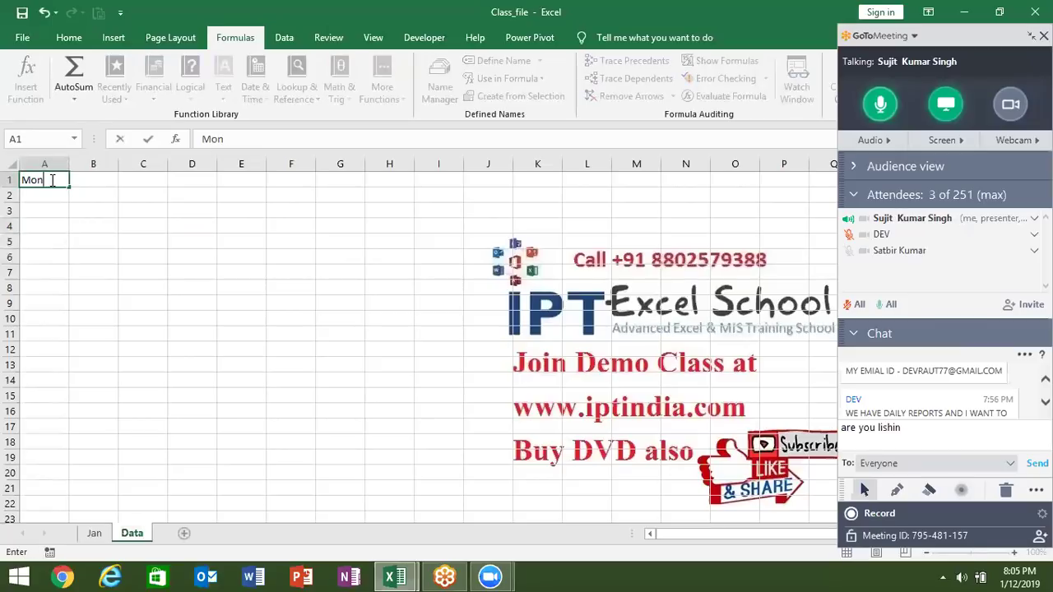
{"action": "type", "text": "hth"}
{"action": "key", "text": "Tab"}
{"action": "type", "text": "Na"}
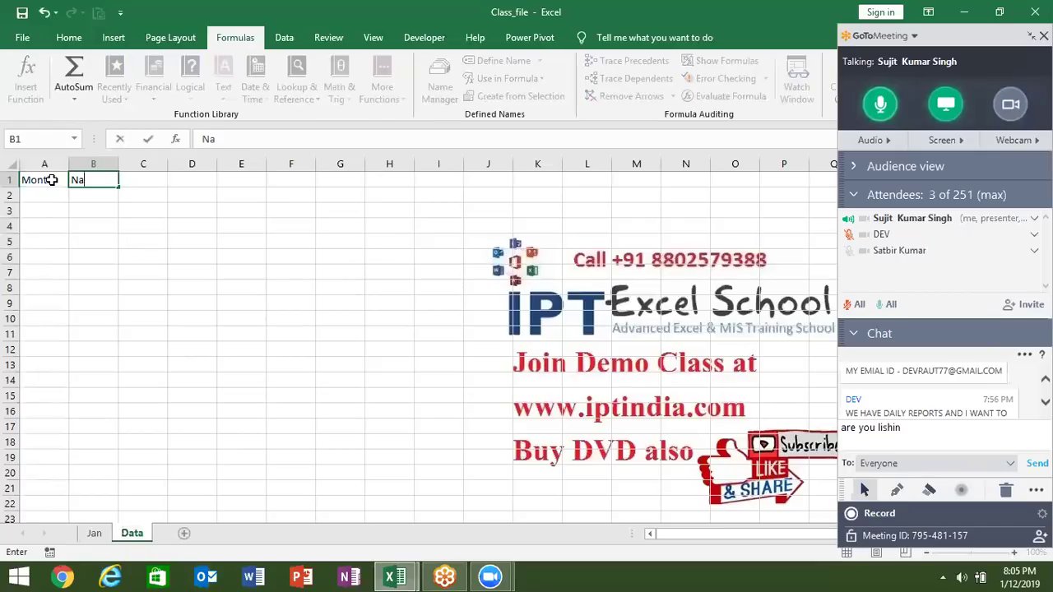
{"action": "type", "text": "me"}
{"action": "key", "text": "Tab"}
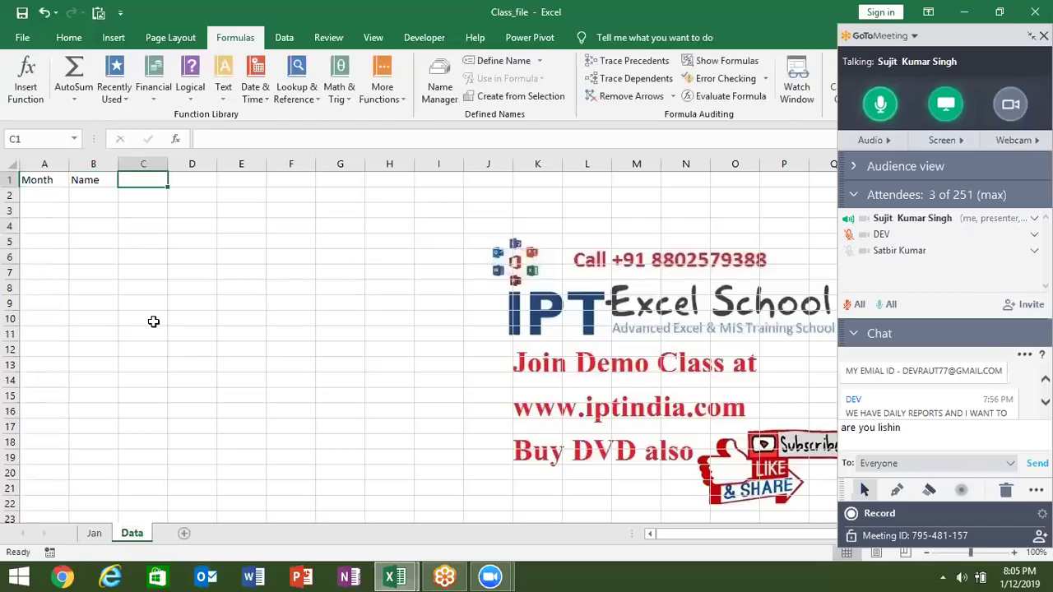
{"action": "type", "text": "Cit"}
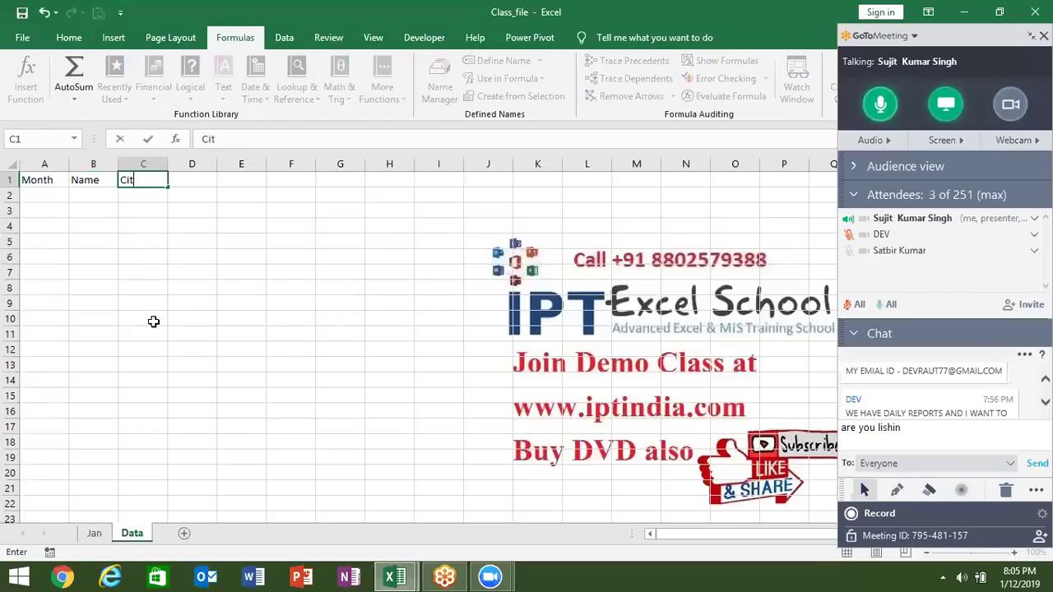
{"action": "type", "text": "y"}
{"action": "key", "text": "Tab"}
{"action": "type", "text": "Amt"}
{"action": "key", "text": "Return"}
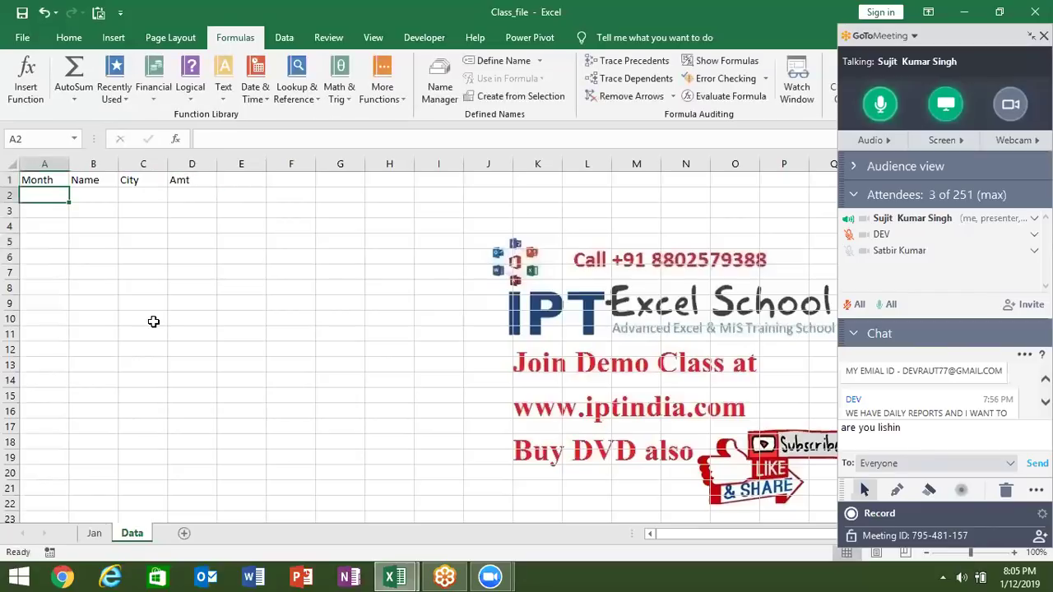
Step: Enter Jan in A2 and fill repeating months down to A35
{"action": "type", "text": "Jan"}
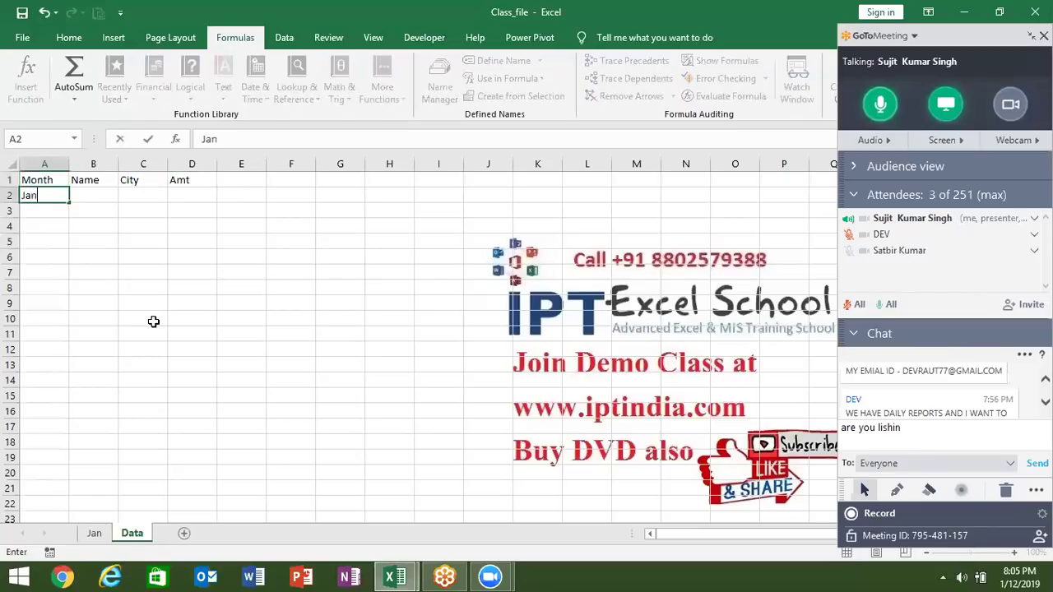
{"action": "key", "text": "Return"}
{"action": "key", "text": "Up"}
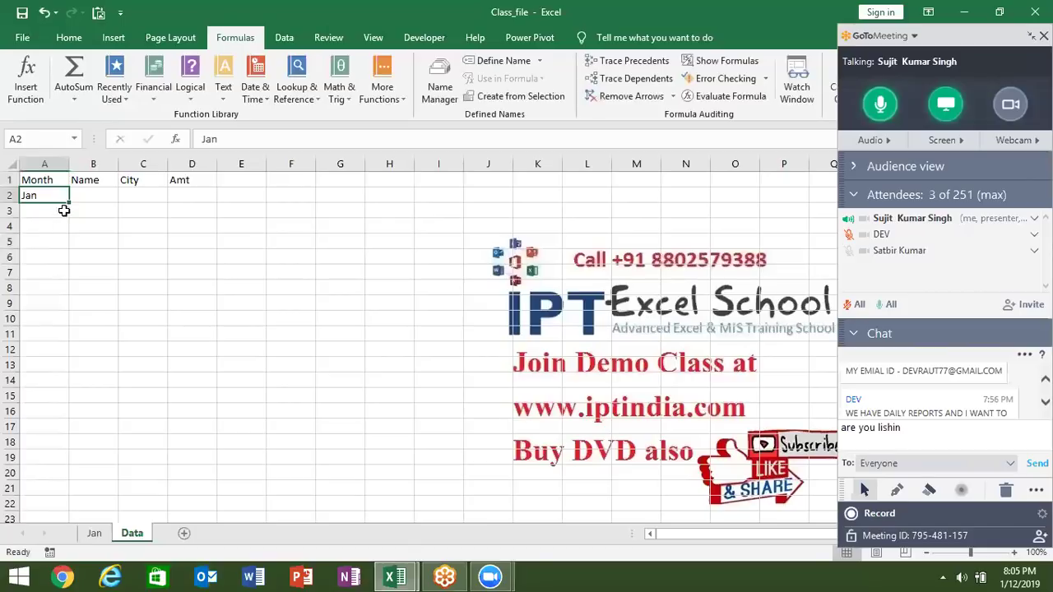
{"action": "mouse_move", "coordinate": [70, 204]}
{"action": "left_mouse_down"}
{"action": "mouse_move", "coordinate": [93, 541]}
{"action": "mouse_move", "coordinate": [84, 517]}
{"action": "left_mouse_up"}
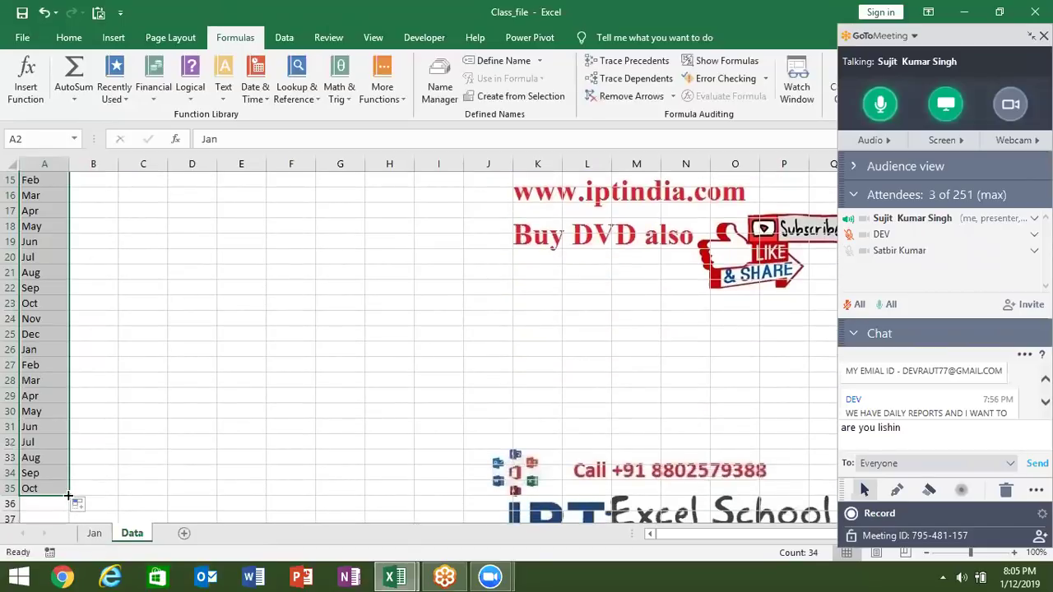
{"action": "left_click_drag", "start_coordinate": [68, 496], "coordinate": [78, 576]}
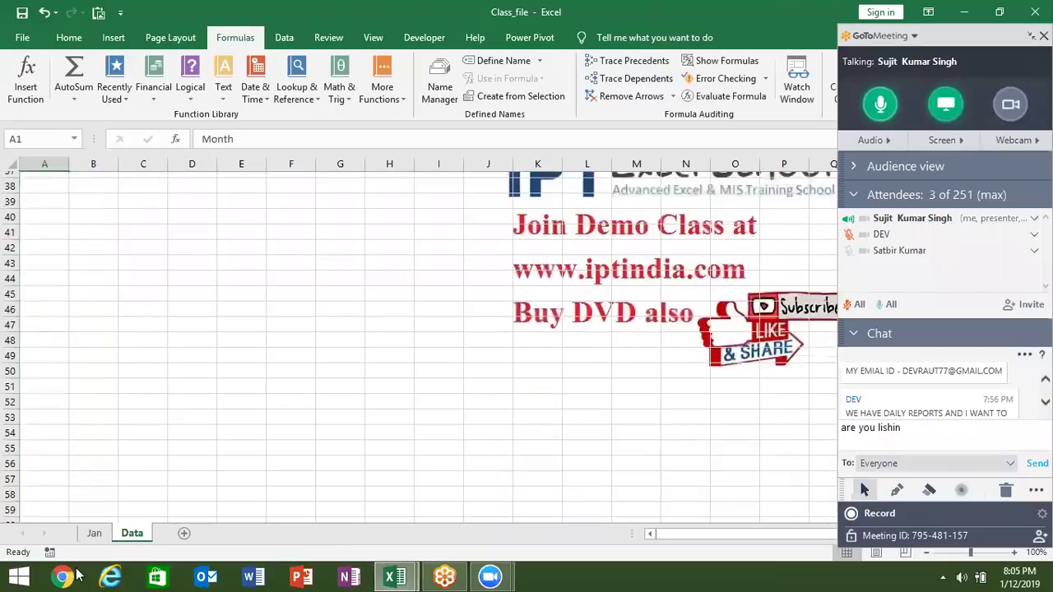
Step: Enter Puja in B2 and fill it down the Name column
{"action": "key", "text": "Right"}
{"action": "key", "text": "Down"}
{"action": "type", "text": "Puja"}
{"action": "key", "text": "Return"}
{"action": "key", "text": "Up"}
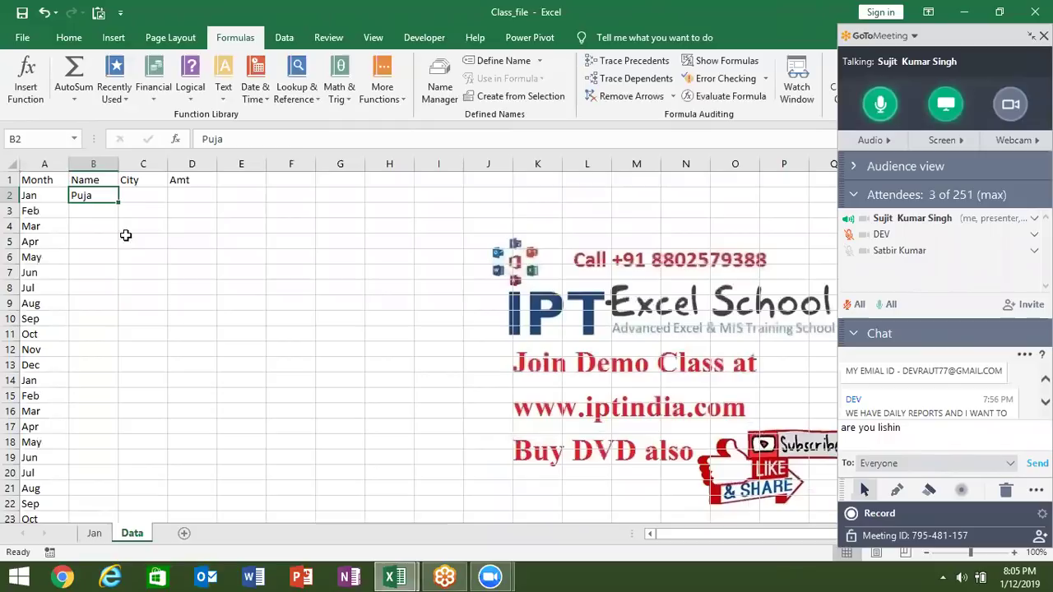
{"action": "double_click", "coordinate": [119, 203]}
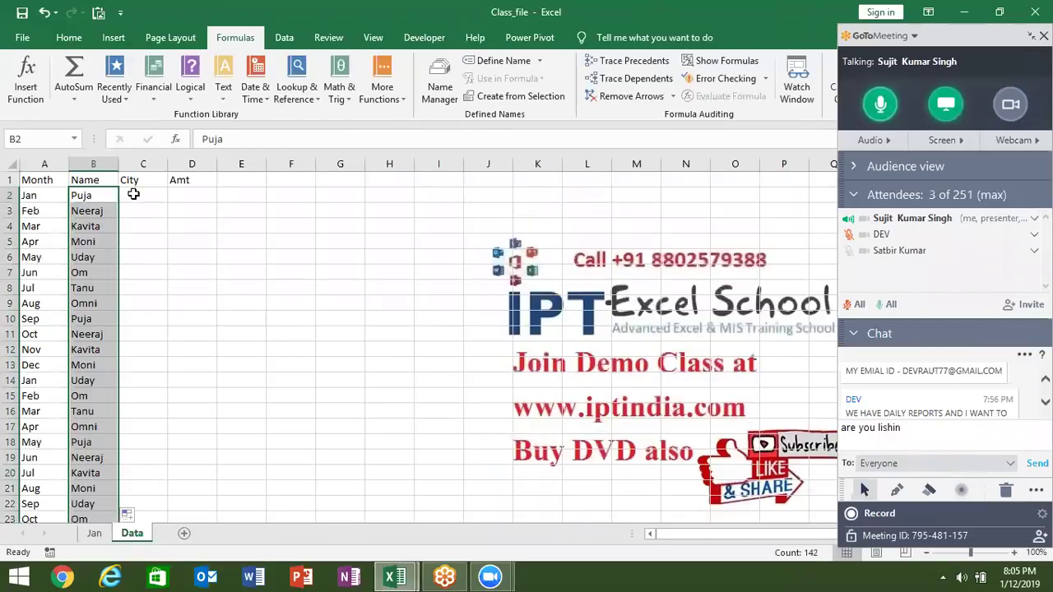
Step: Enter Pune in C2 and fill it down the City column
{"action": "left_click", "coordinate": [133, 193]}
{"action": "type", "text": "Pune"}
{"action": "key", "text": "Return"}
{"action": "left_click", "coordinate": [133, 194]}
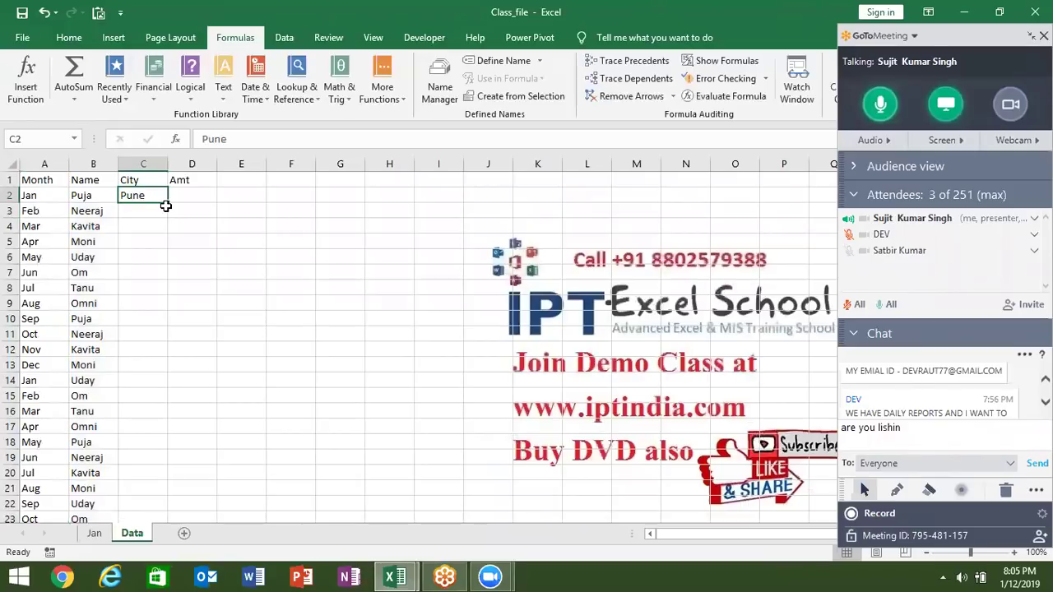
{"action": "double_click", "coordinate": [168, 203]}
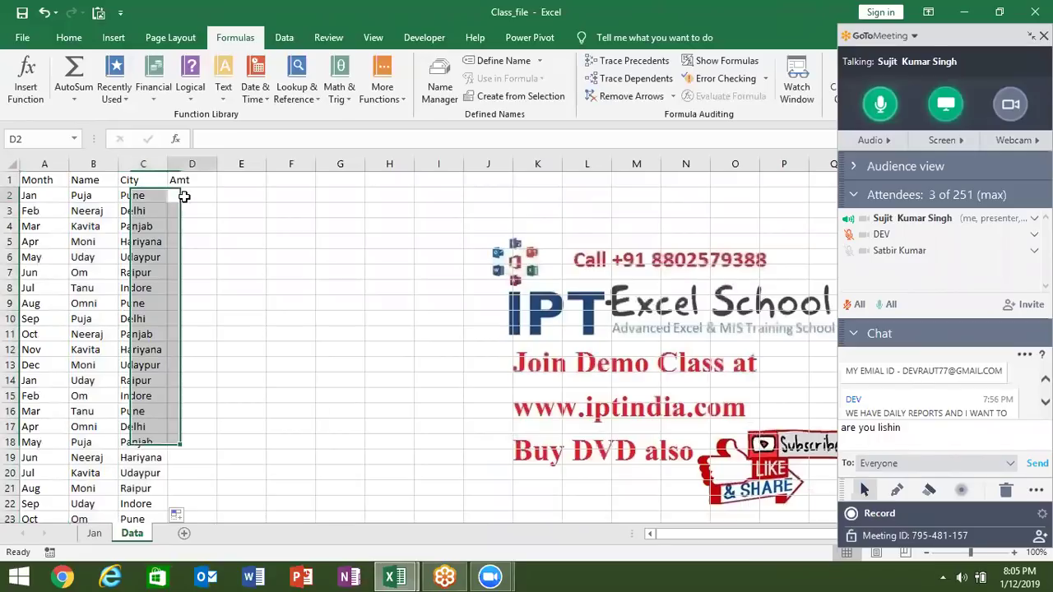
Step: Fill column D with =RANDBETWEEN(10,90) amounts and copy the filled column
{"action": "left_click", "coordinate": [183, 195]}
{"action": "type", "text": "=ran"}
{"action": "key", "text": "Down"}
{"action": "key", "text": "Tab"}
{"action": "type", "text": "10,9"}
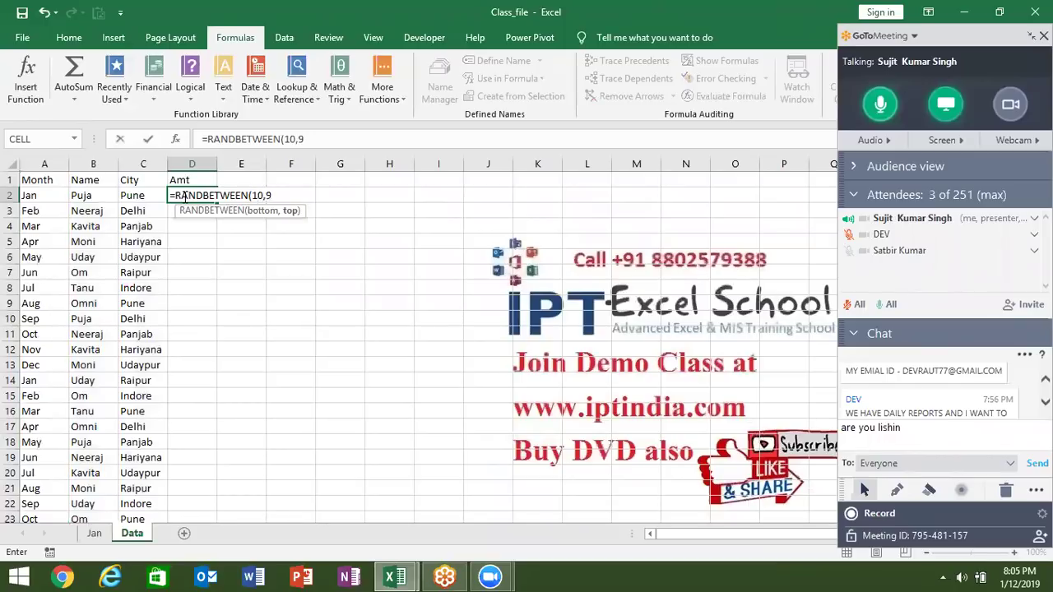
{"action": "type", "text": "9"}
{"action": "key", "text": "Return"}
{"action": "left_click", "coordinate": [206, 198]}
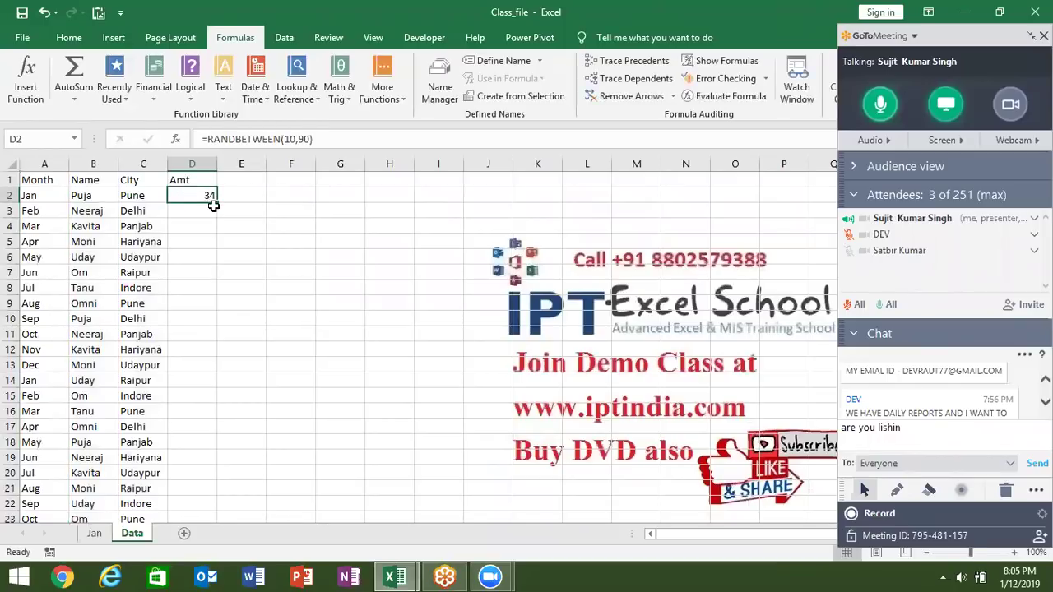
{"action": "left_click", "coordinate": [216, 210]}
{"action": "left_click", "coordinate": [213, 197]}
{"action": "double_click", "coordinate": [215, 200]}
{"action": "key", "text": "ctrl+c"}
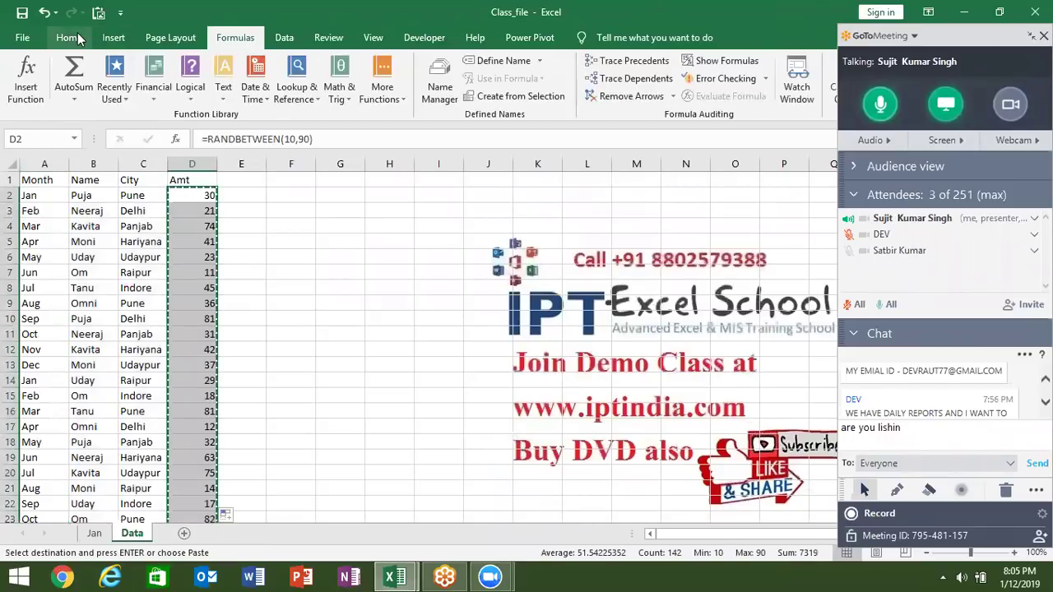
Step: Paste column D over itself as values, so D2 shows a plain 28 instead of RANDBETWEEN
{"action": "left_click", "coordinate": [78, 35]}
{"action": "left_click", "coordinate": [23, 103]}
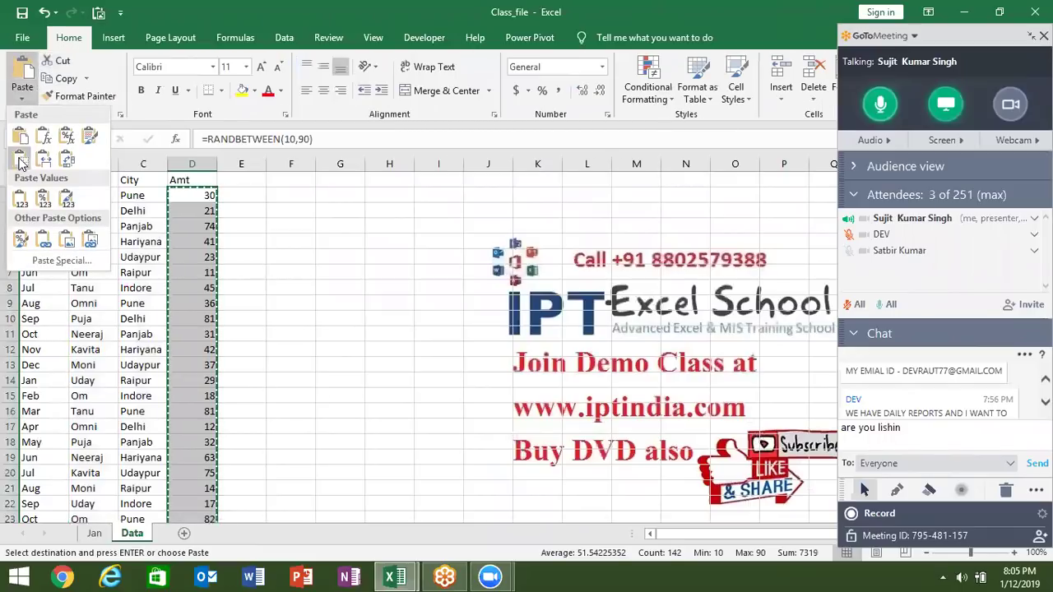
{"action": "left_click", "coordinate": [23, 200]}
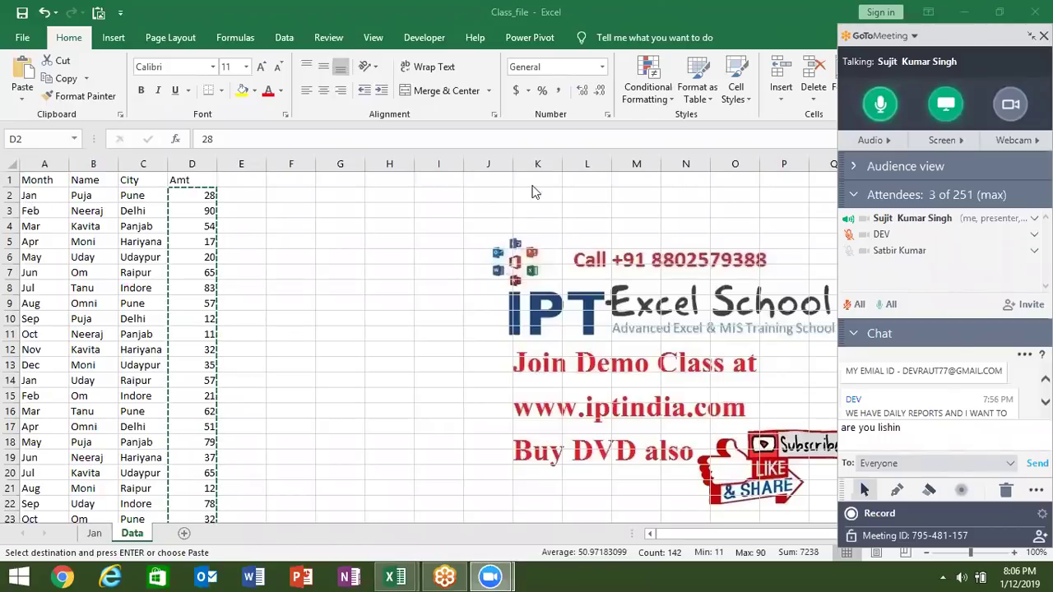
{"action": "key", "text": "ctrl+v"}
{"action": "key", "text": "Escape"}
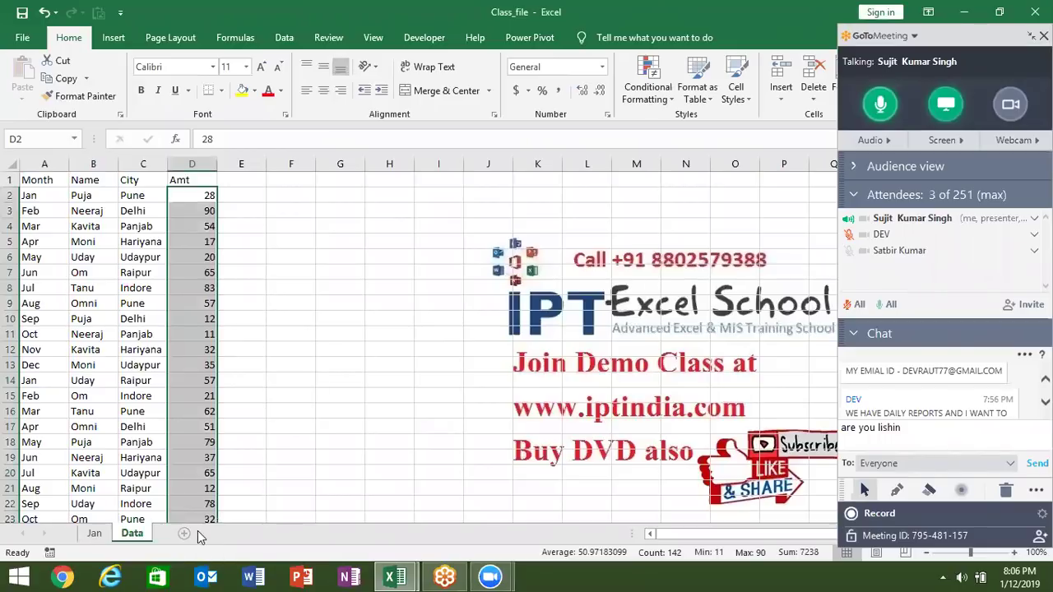
Step: Add a new blank worksheet and rename the original Jan sheet to Sum
{"action": "left_click", "coordinate": [155, 428]}
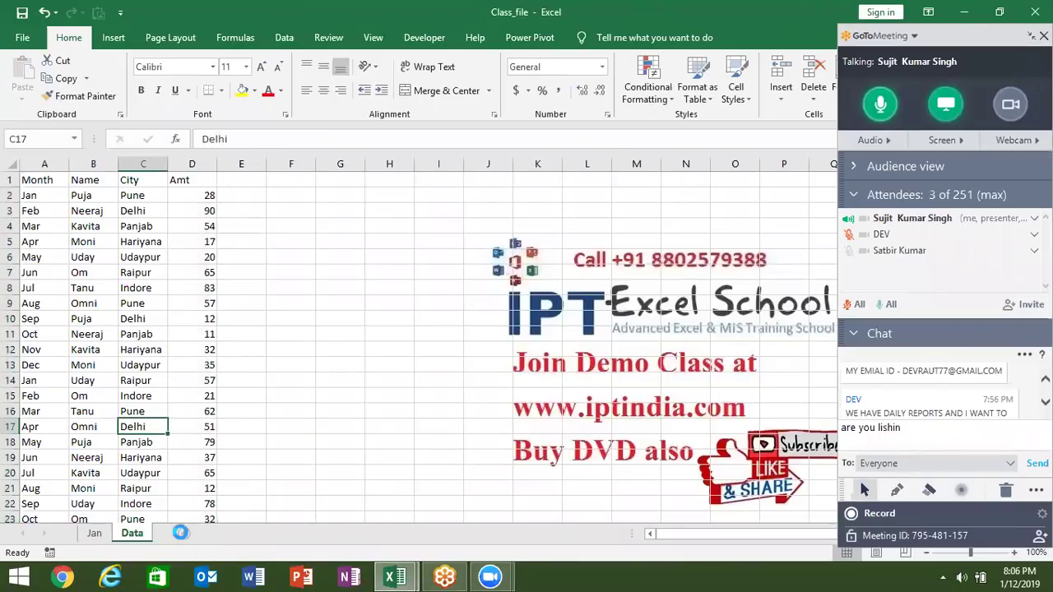
{"action": "left_click", "coordinate": [184, 533]}
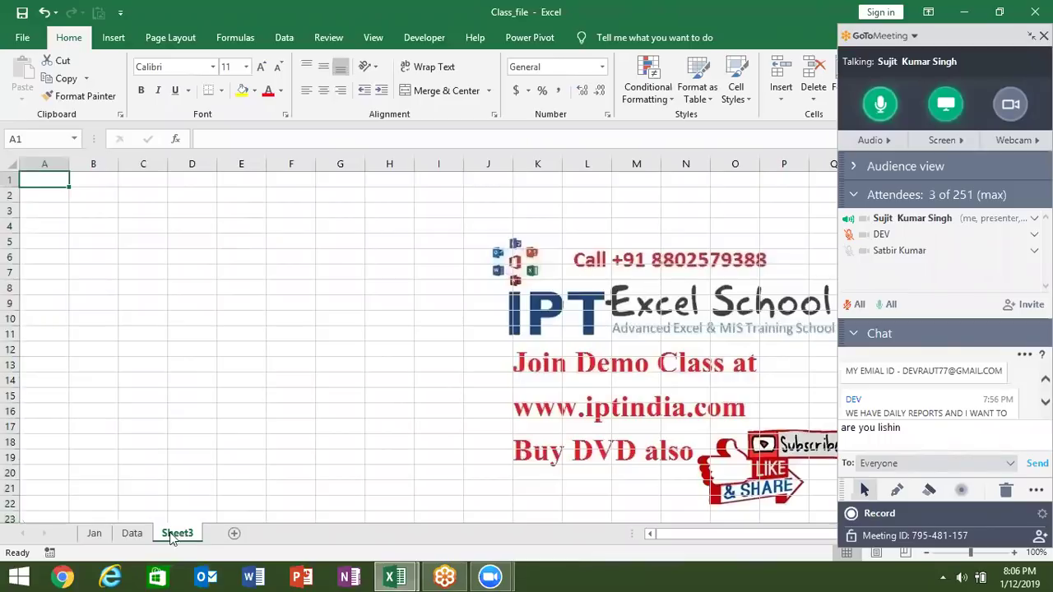
{"action": "left_click", "coordinate": [97, 533]}
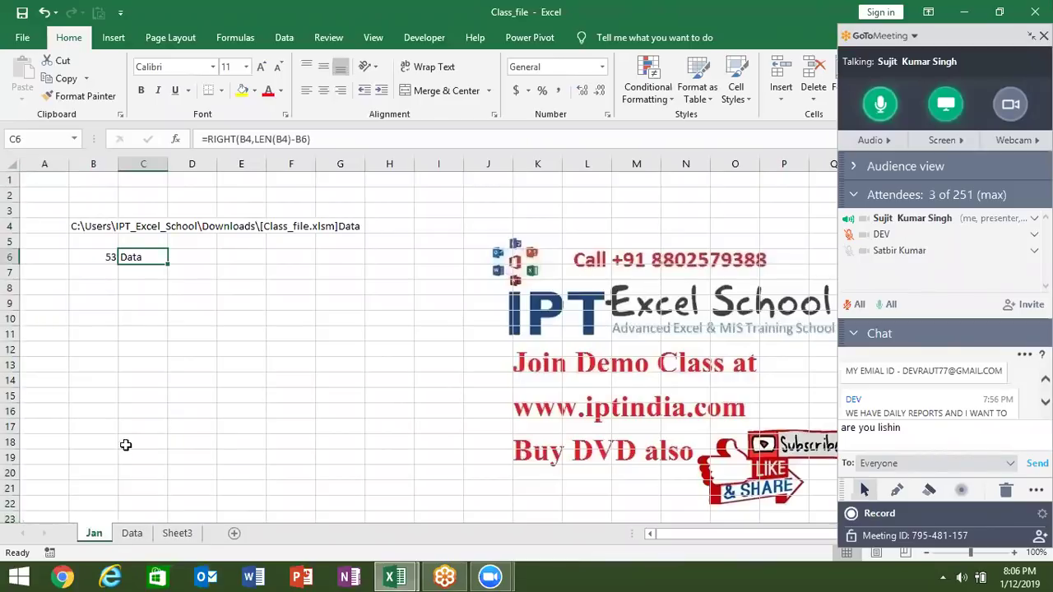
{"action": "double_click", "coordinate": [95, 532]}
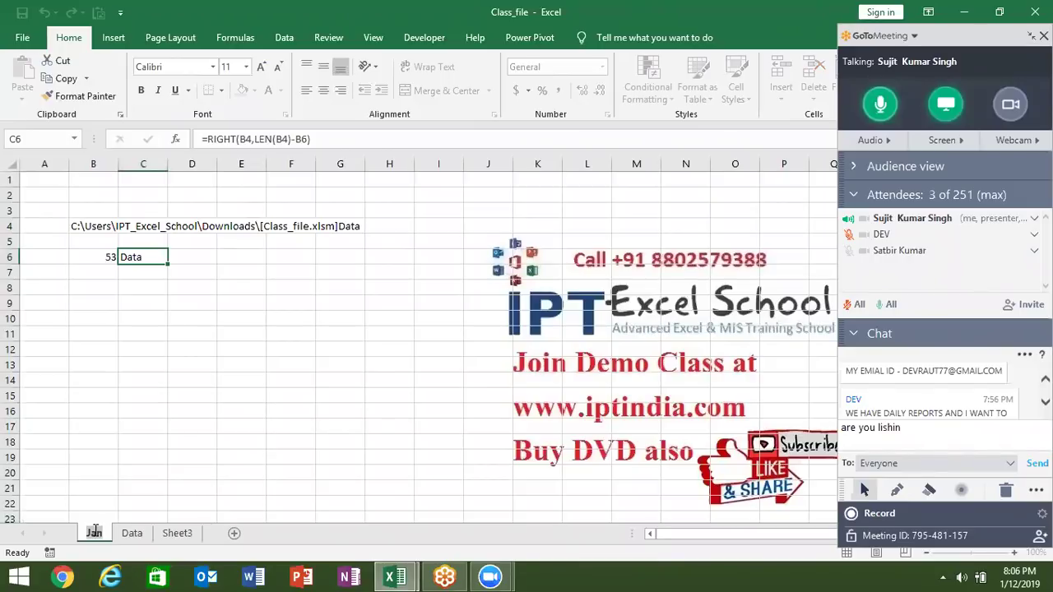
{"action": "type", "text": "Sum"}
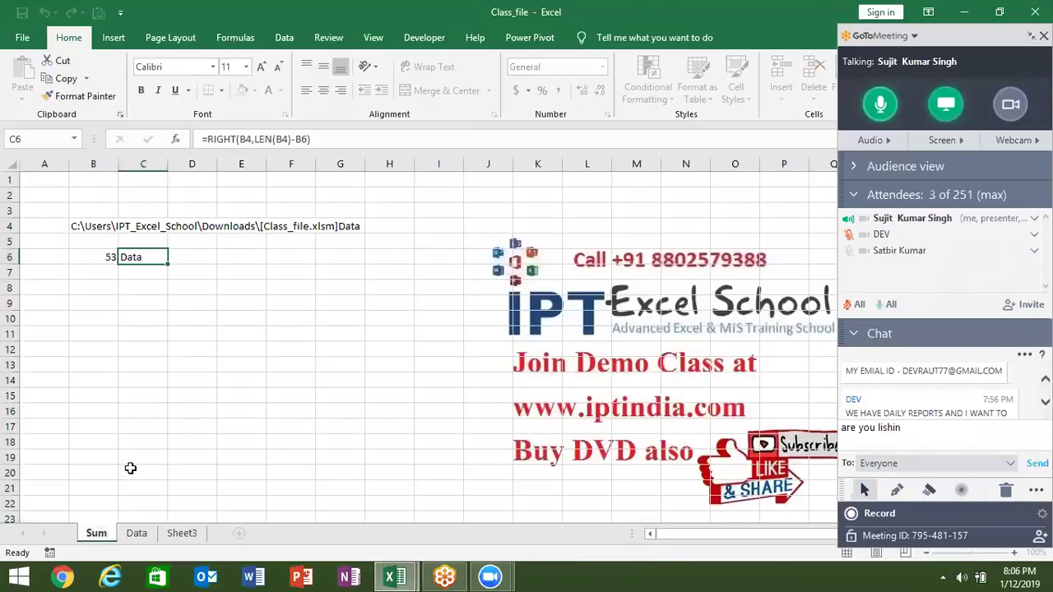
{"action": "left_click", "coordinate": [130, 468]}
Step: Rename the new Sheet3 to Jan
{"action": "left_click", "coordinate": [194, 536]}
{"action": "double_click", "coordinate": [195, 537]}
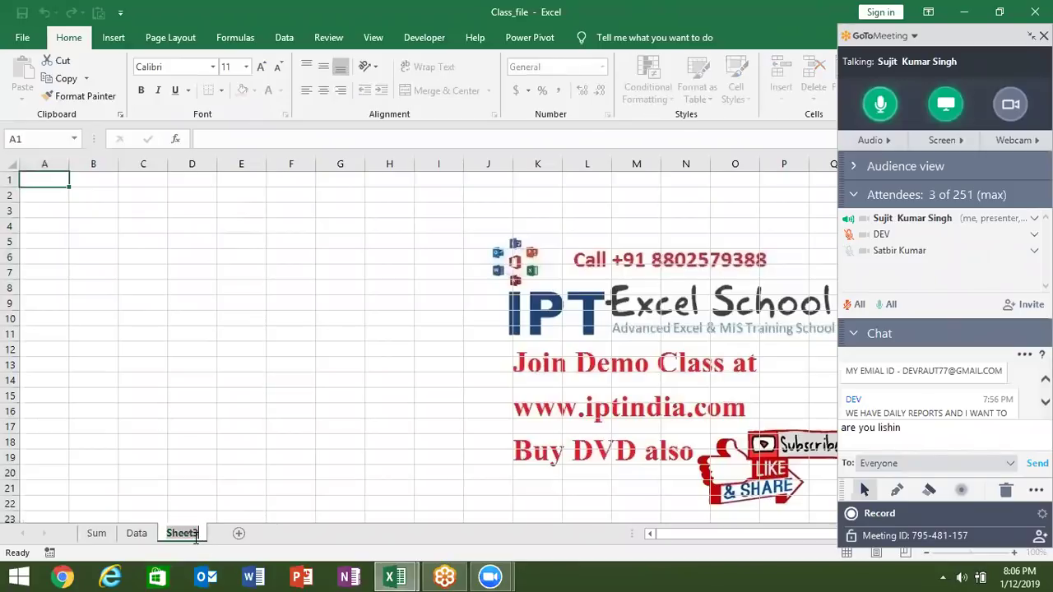
{"action": "type", "text": "Jan"}
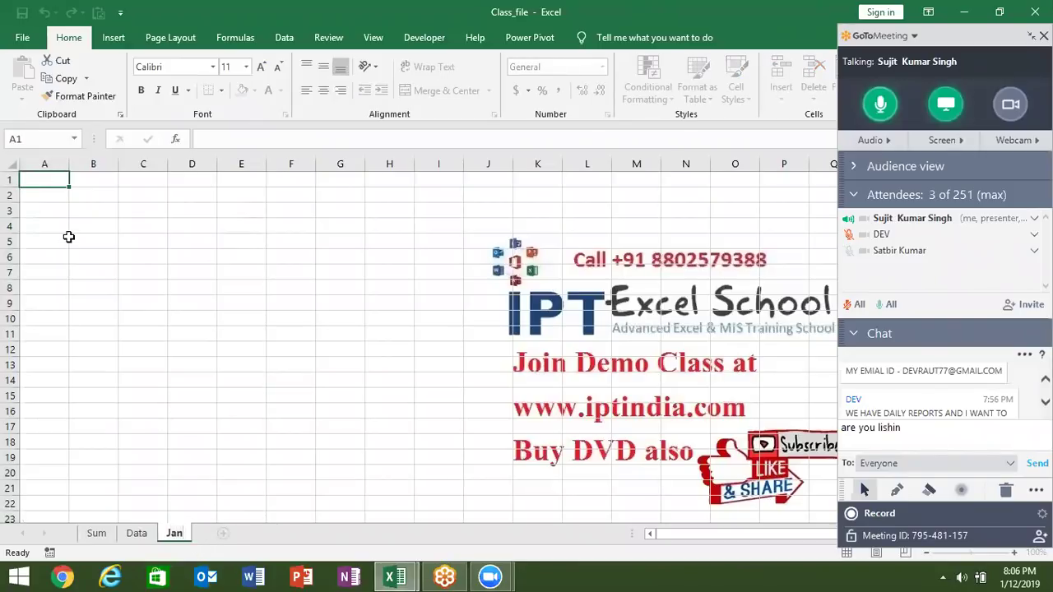
{"action": "left_click", "coordinate": [69, 244]}
Step: Enter Month in A1, Jan in B1 and Name in A3, then go back to the Data sheet
{"action": "left_click", "coordinate": [50, 184]}
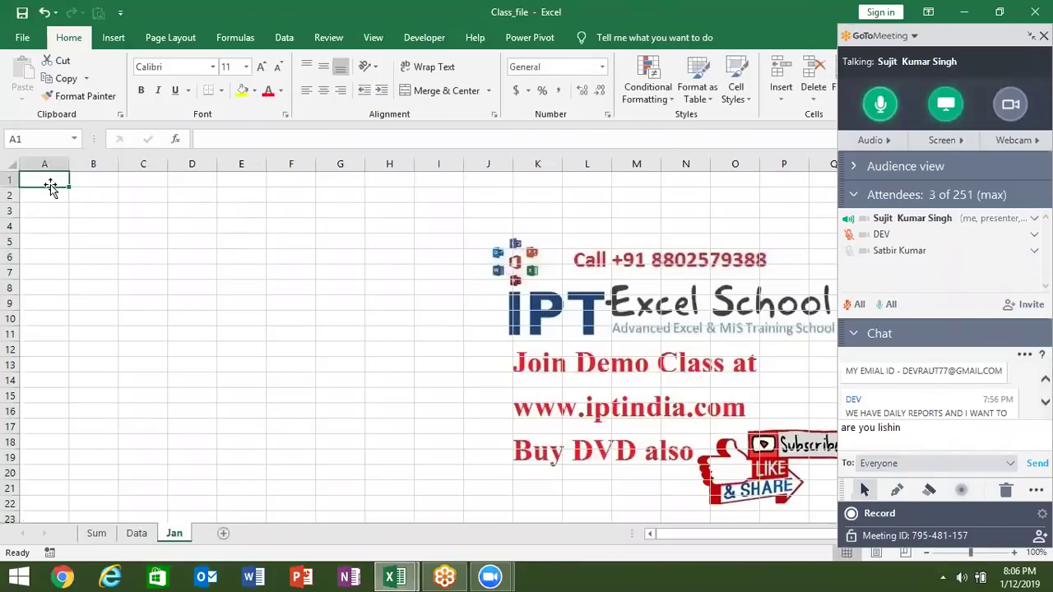
{"action": "type", "text": "Month"}
{"action": "key", "text": "Tab"}
{"action": "type", "text": "Jan"}
{"action": "key", "text": "Return"}
{"action": "left_click", "coordinate": [51, 186]}
{"action": "key", "text": "Down"}
{"action": "key", "text": "Down"}
{"action": "type", "text": "Na"}
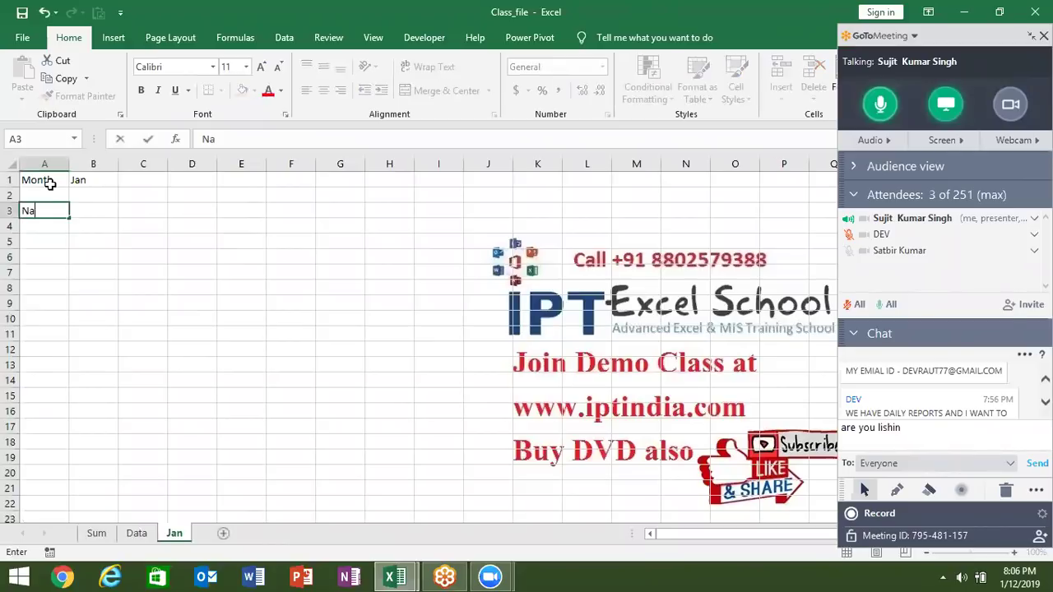
{"action": "type", "text": "me"}
{"action": "key", "text": "Tab"}
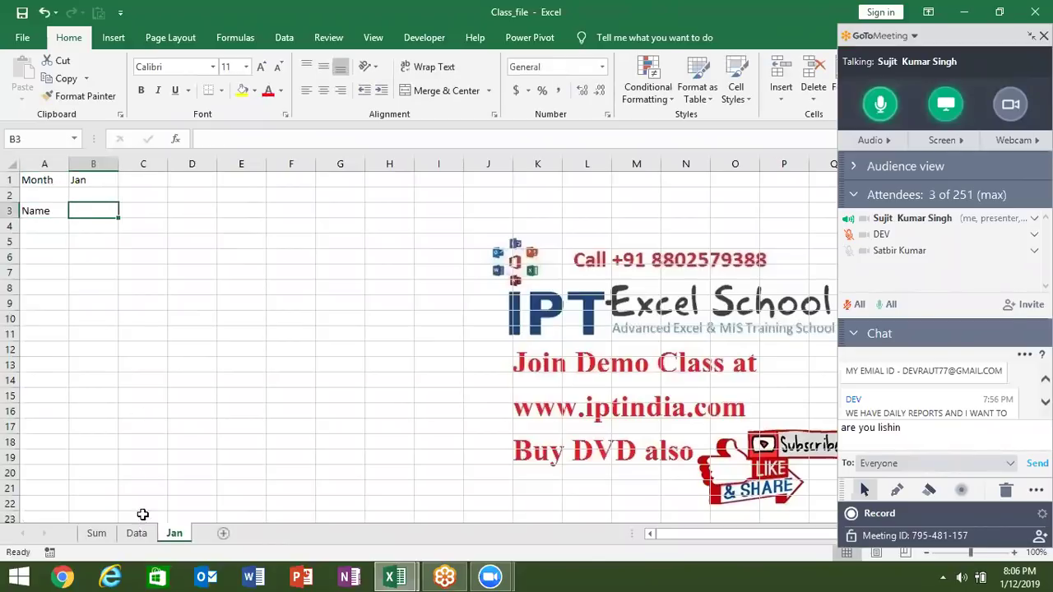
{"action": "left_click", "coordinate": [141, 533]}
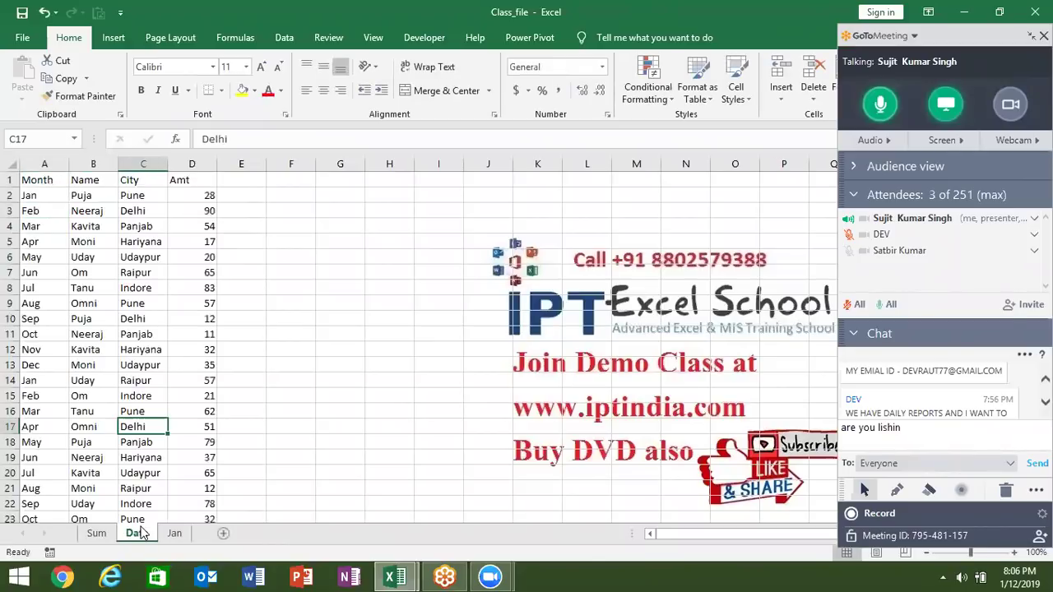
Step: Copy the Name column into column G and remove its duplicate names
{"action": "left_click", "coordinate": [93, 163]}
{"action": "key", "text": "ctrl+c"}
{"action": "left_click", "coordinate": [335, 164]}
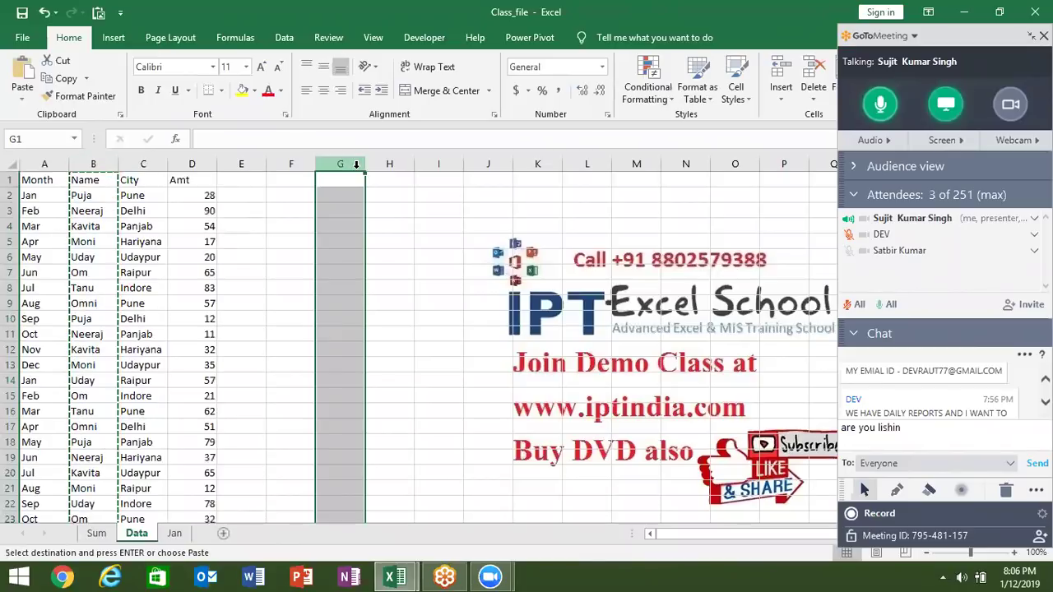
{"action": "key", "text": "ctrl+v"}
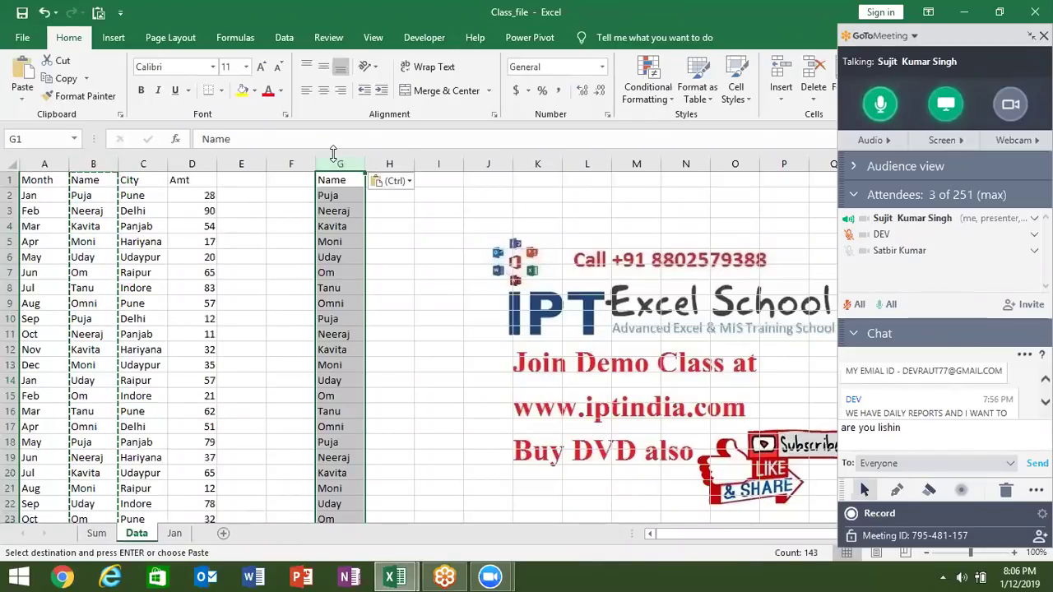
{"action": "left_click", "coordinate": [284, 37]}
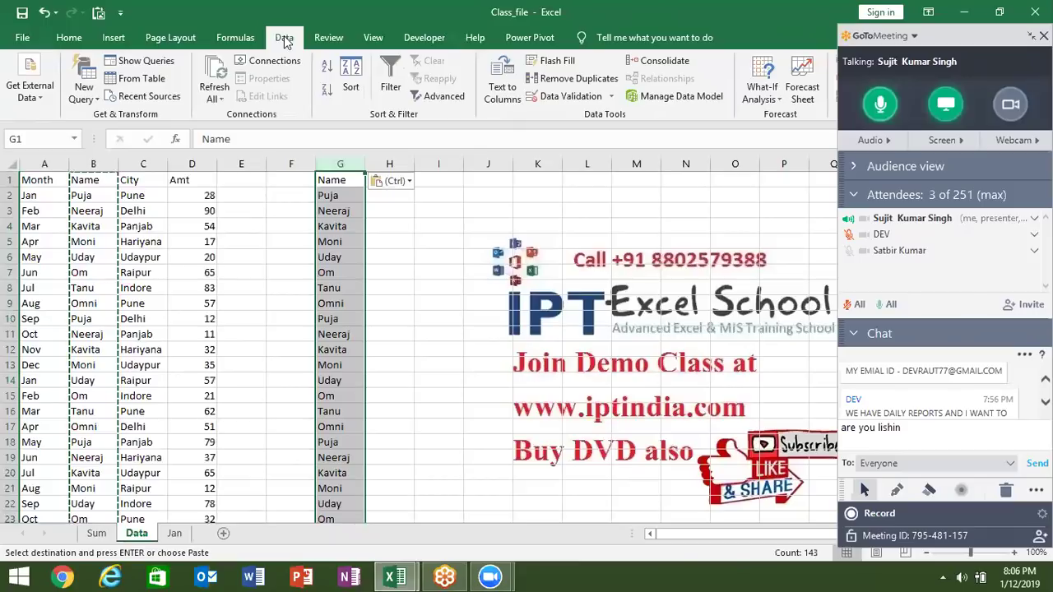
{"action": "left_click", "coordinate": [549, 79]}
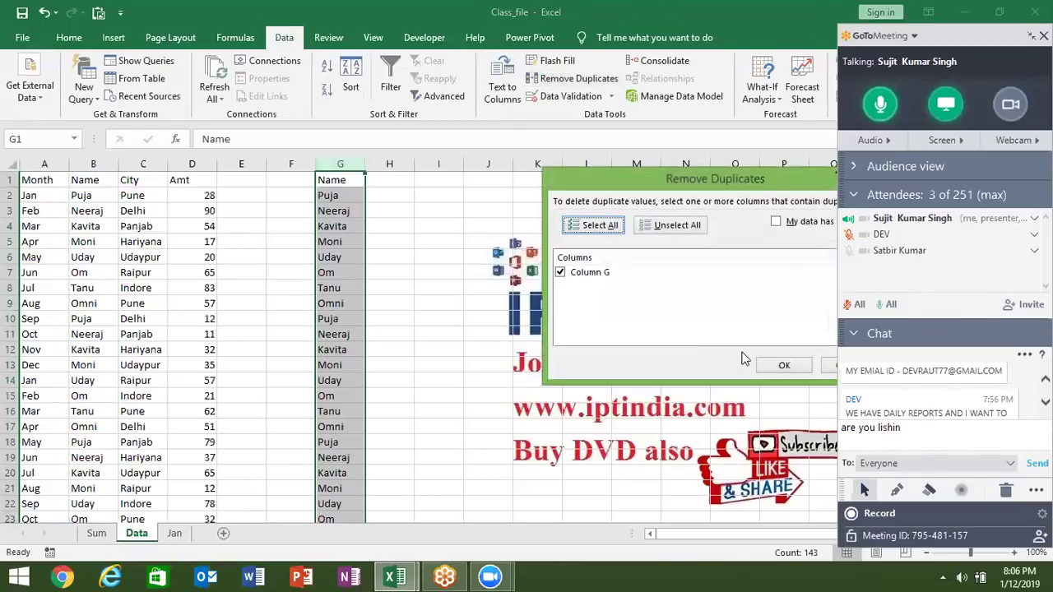
{"action": "left_click", "coordinate": [797, 369]}
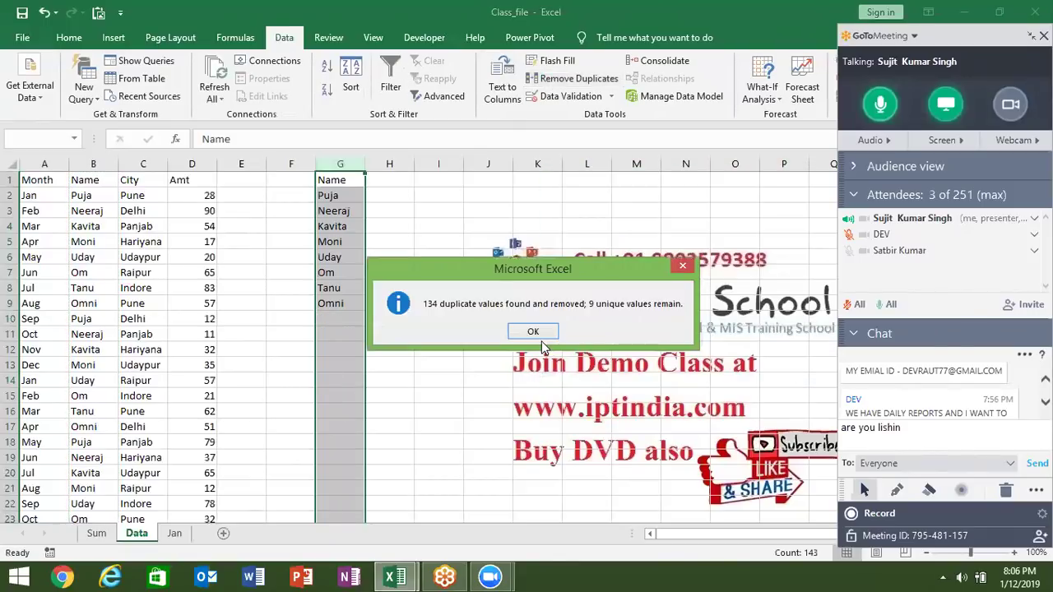
{"action": "left_click", "coordinate": [537, 332]}
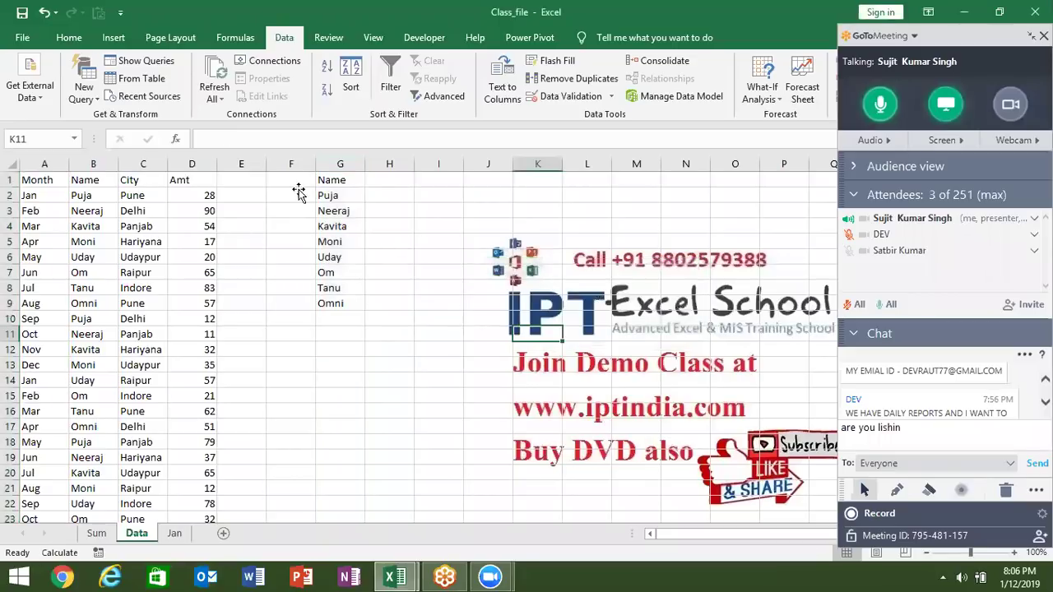
Step: Copy the unique names G2:G9 and paste them into A4 on the Jan sheet
{"action": "left_click", "coordinate": [298, 193]}
{"action": "key", "text": "Right"}
{"action": "key", "text": "ctrl+shift+Down"}
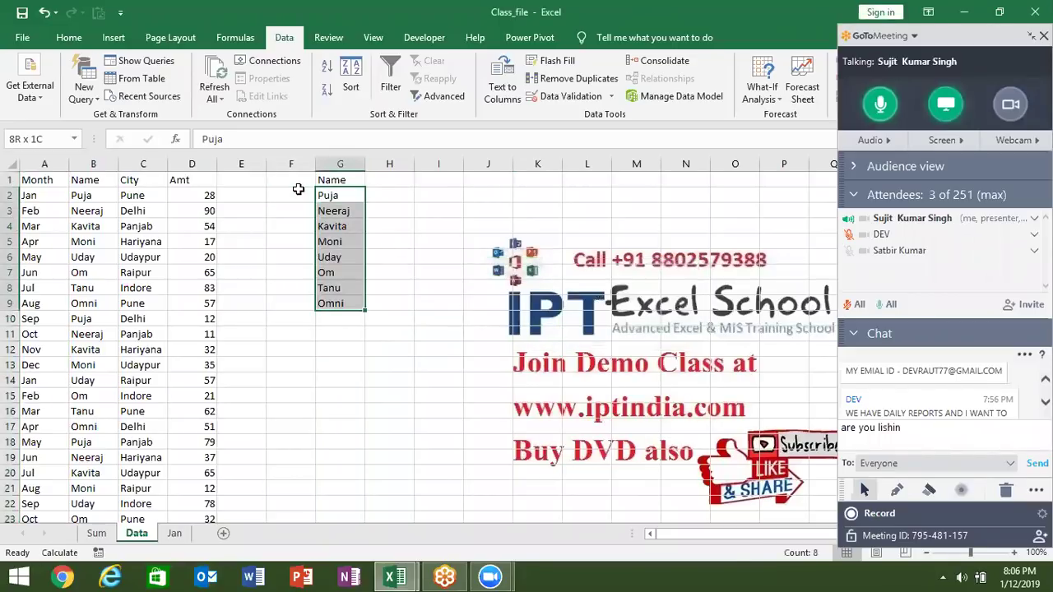
{"action": "key", "text": "ctrl+c"}
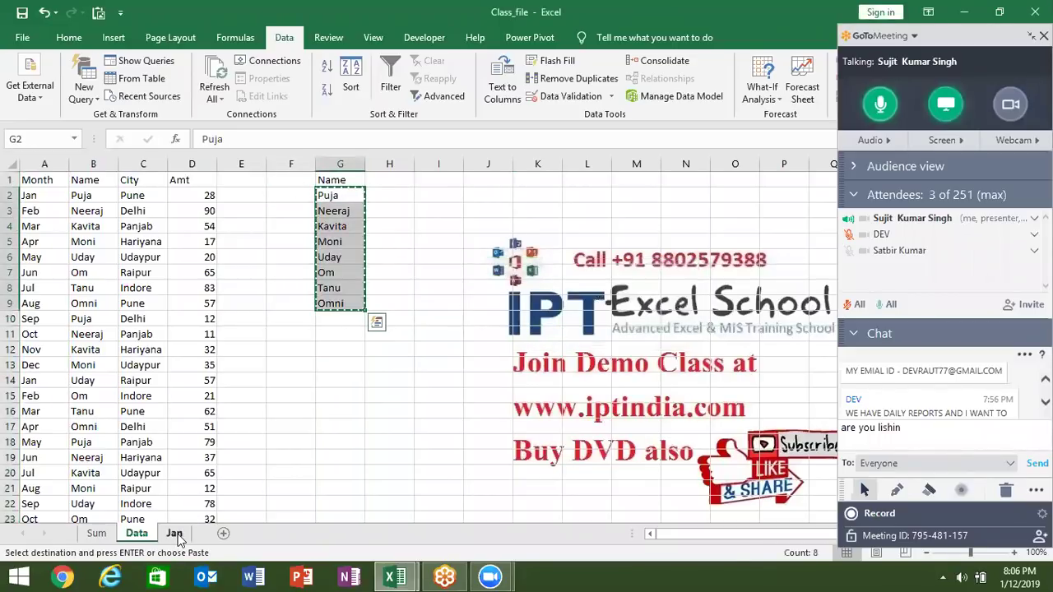
{"action": "left_click", "coordinate": [175, 533]}
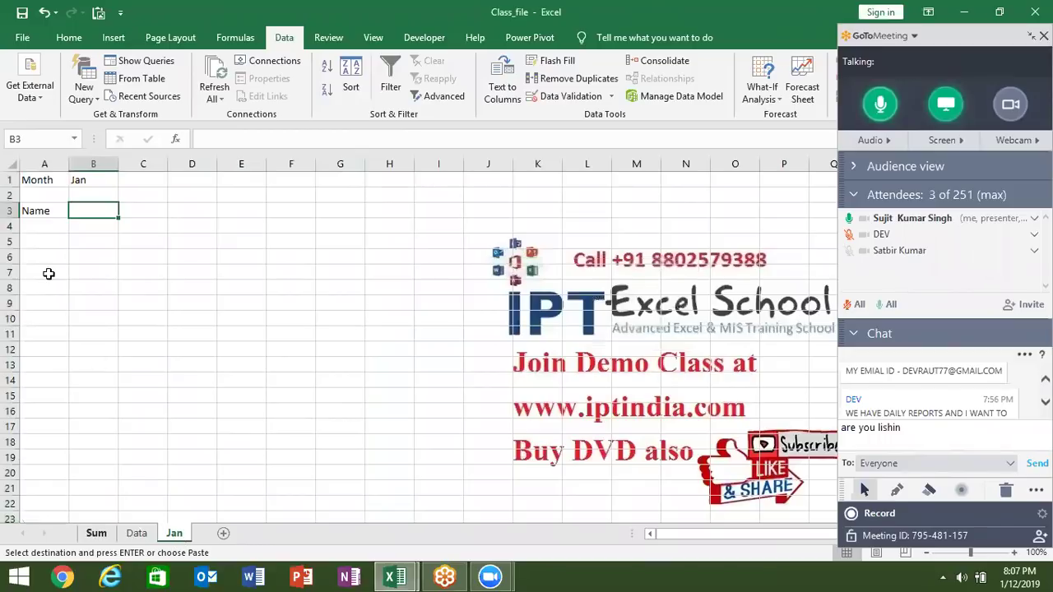
{"action": "left_click", "coordinate": [45, 225]}
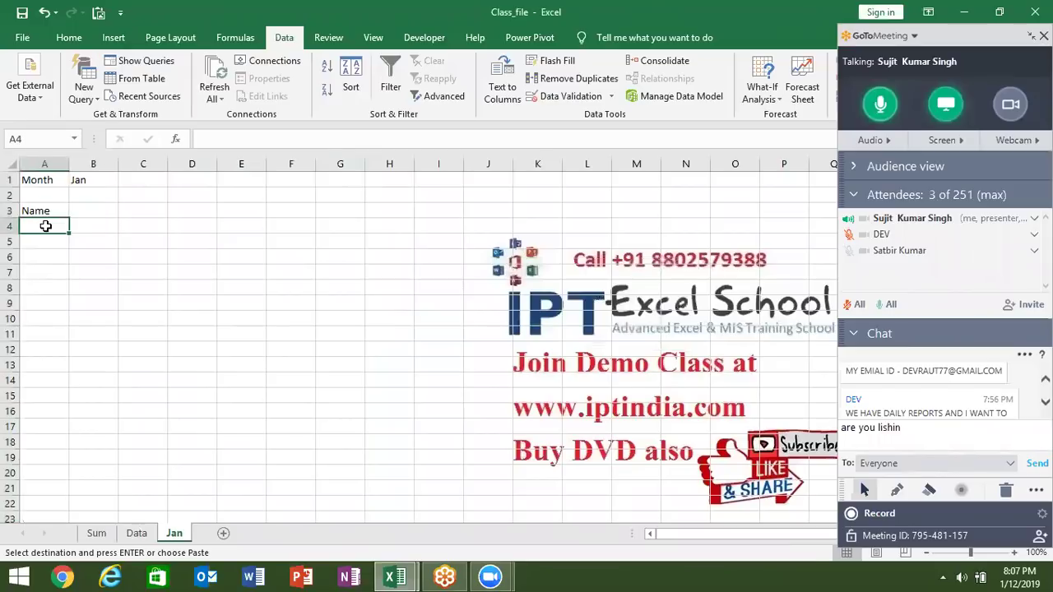
{"action": "key", "text": "ctrl+v"}
Step: Copy the City column on the Data sheet into column H
{"action": "left_click", "coordinate": [136, 533]}
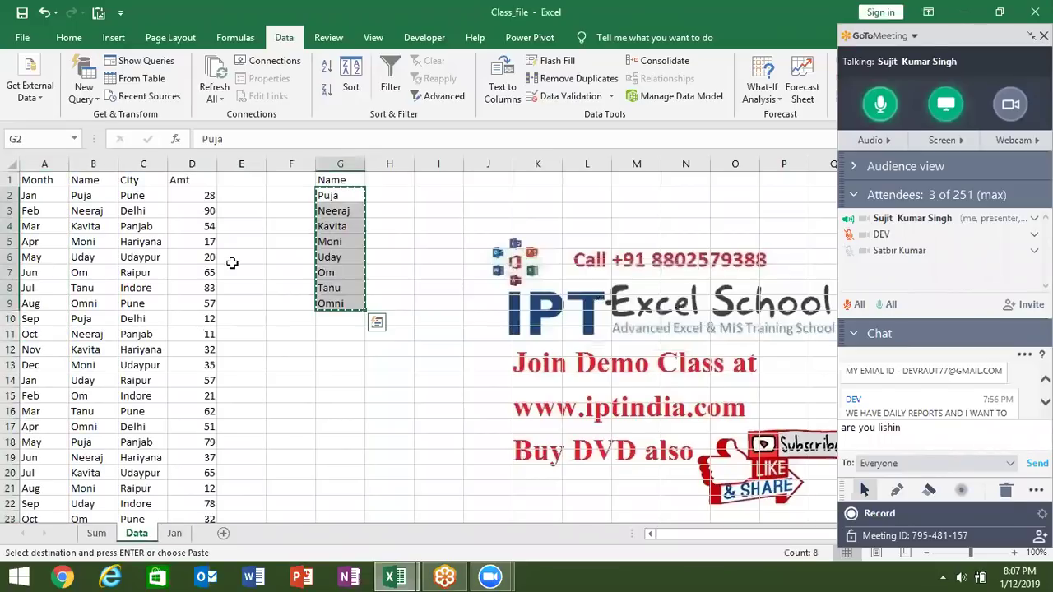
{"action": "left_click", "coordinate": [142, 161]}
{"action": "key", "text": "ctrl+c"}
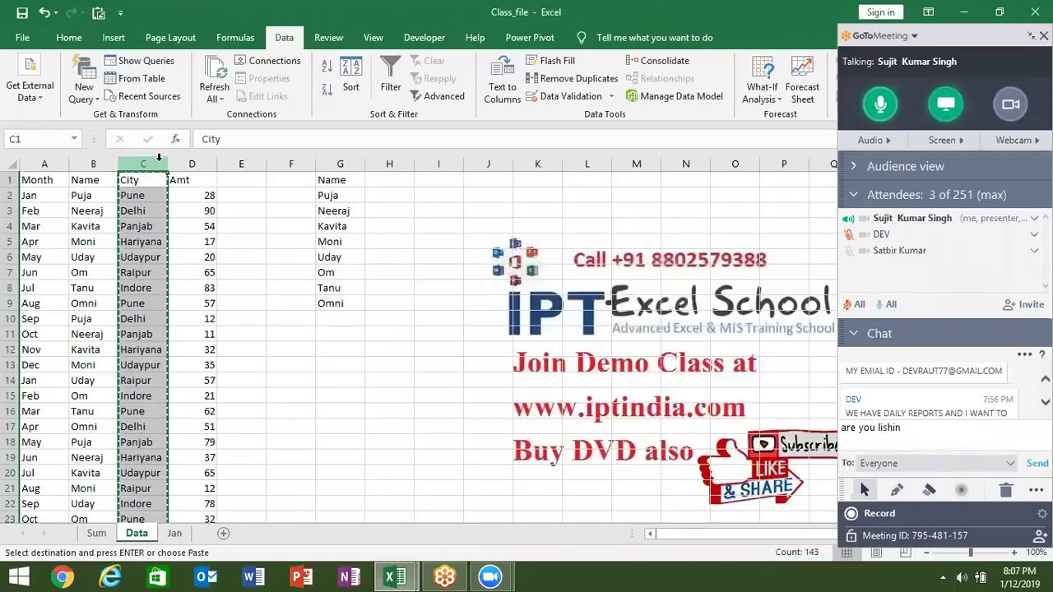
{"action": "left_click", "coordinate": [384, 180]}
{"action": "key", "text": "ctrl+v"}
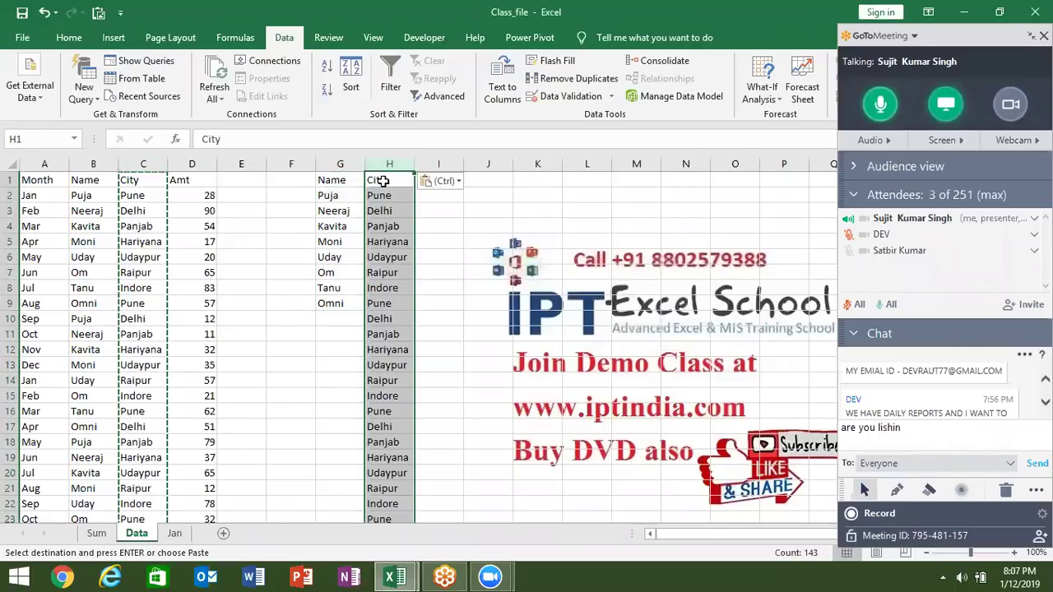
Step: Remove duplicate cities from column H only, continuing with the current selection
{"action": "left_click", "coordinate": [576, 78]}
{"action": "left_click", "coordinate": [709, 319]}
{"action": "key", "text": "Escape"}
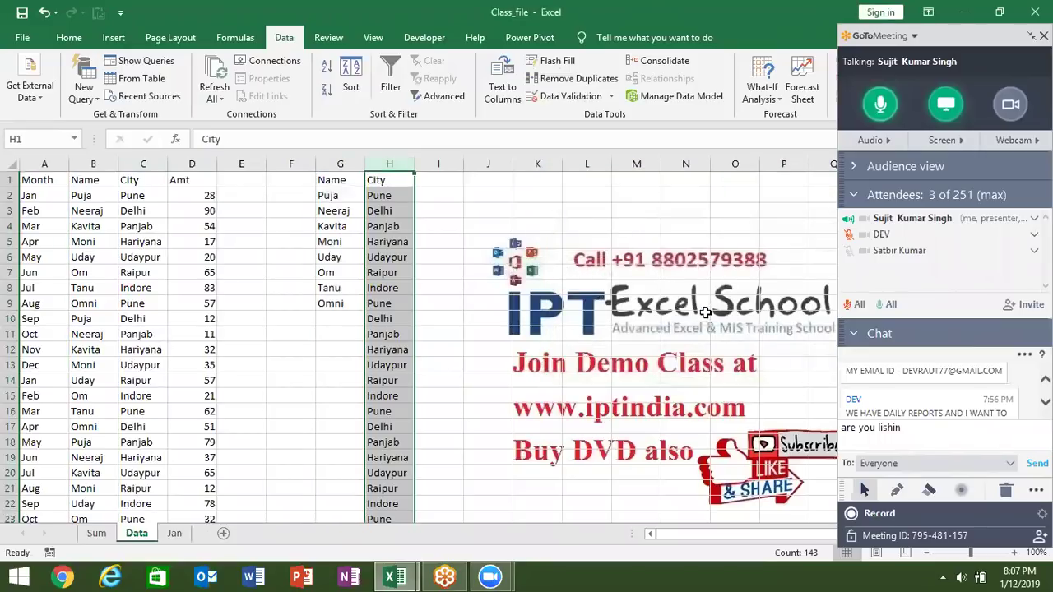
{"action": "left_click", "coordinate": [575, 79]}
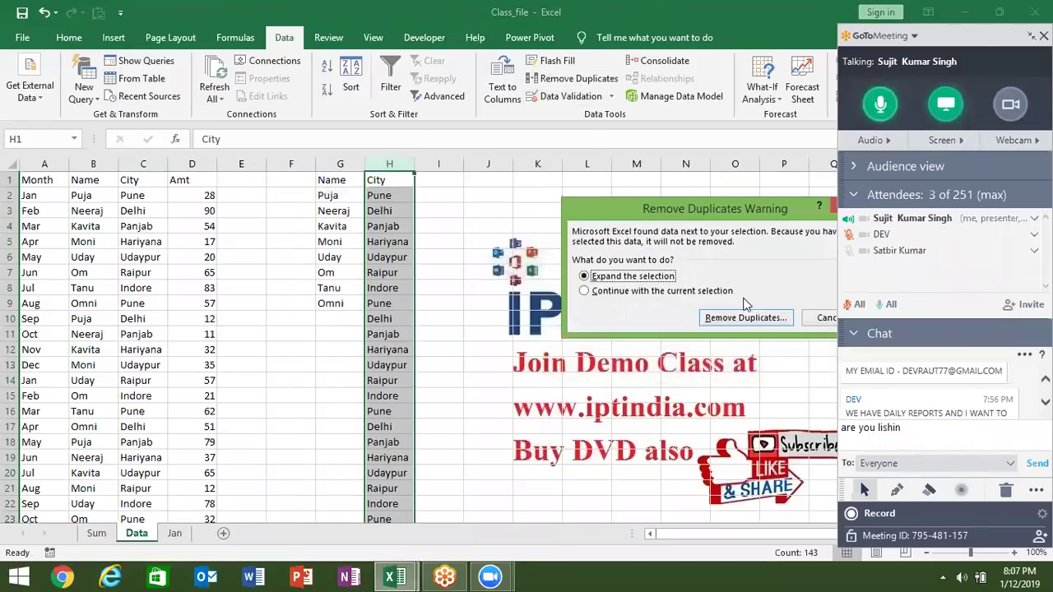
{"action": "left_click", "coordinate": [681, 293]}
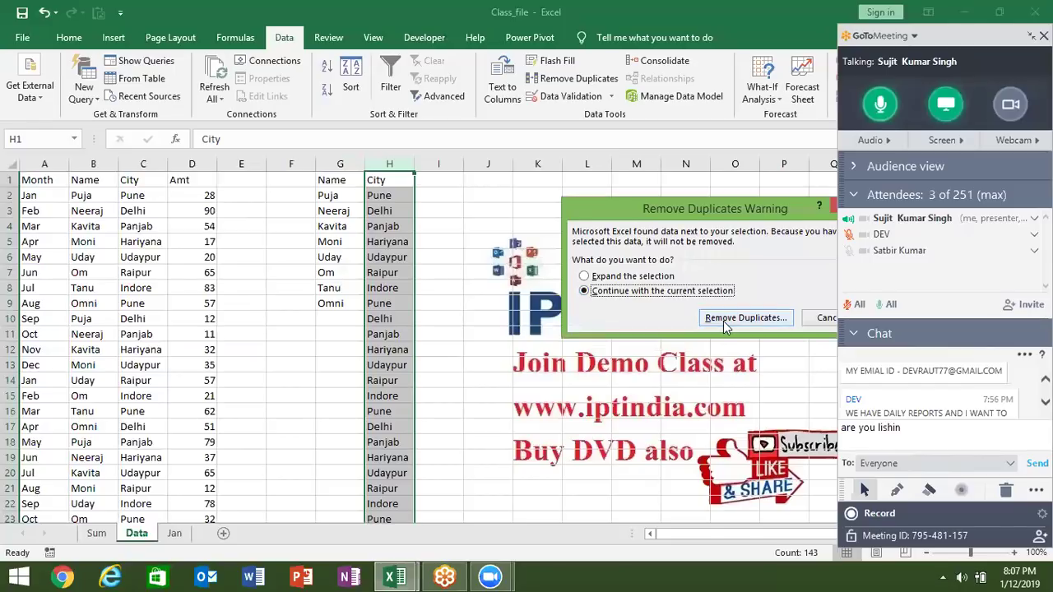
{"action": "left_click", "coordinate": [723, 320]}
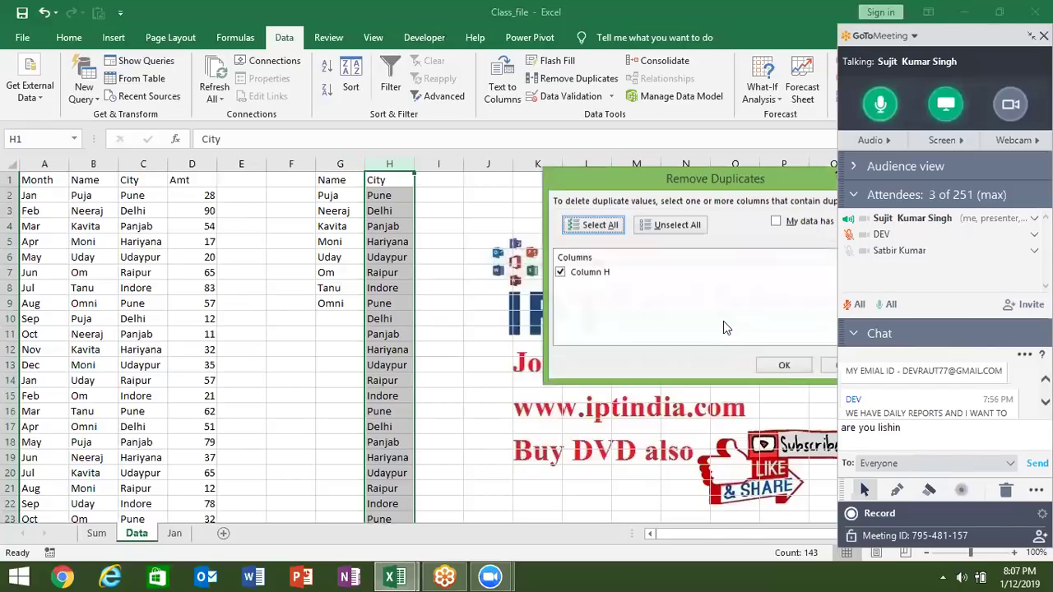
{"action": "left_click", "coordinate": [784, 365]}
{"action": "key", "text": "Return"}
Step: Copy the seven unique cities H2:H8, Pune through Indore, and return to the Jan sheet
{"action": "left_click", "coordinate": [394, 196]}
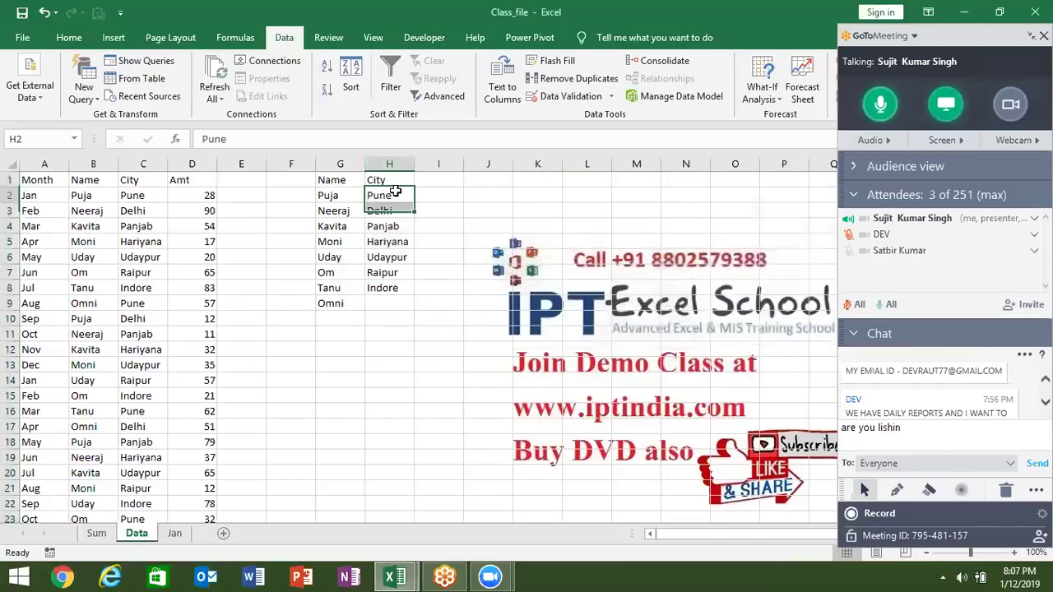
{"action": "key", "text": "ctrl+shift+Down"}
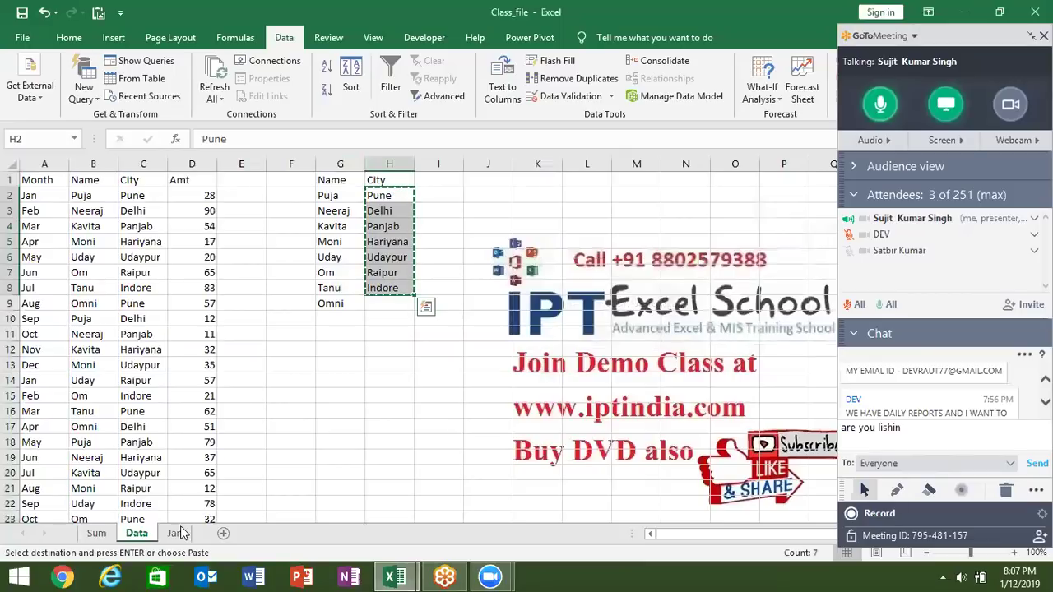
{"action": "left_click", "coordinate": [176, 533]}
Step: Paste Special the copied cities transposed into B3:H3, Pune through Indore across the row
{"action": "left_click", "coordinate": [87, 213]}
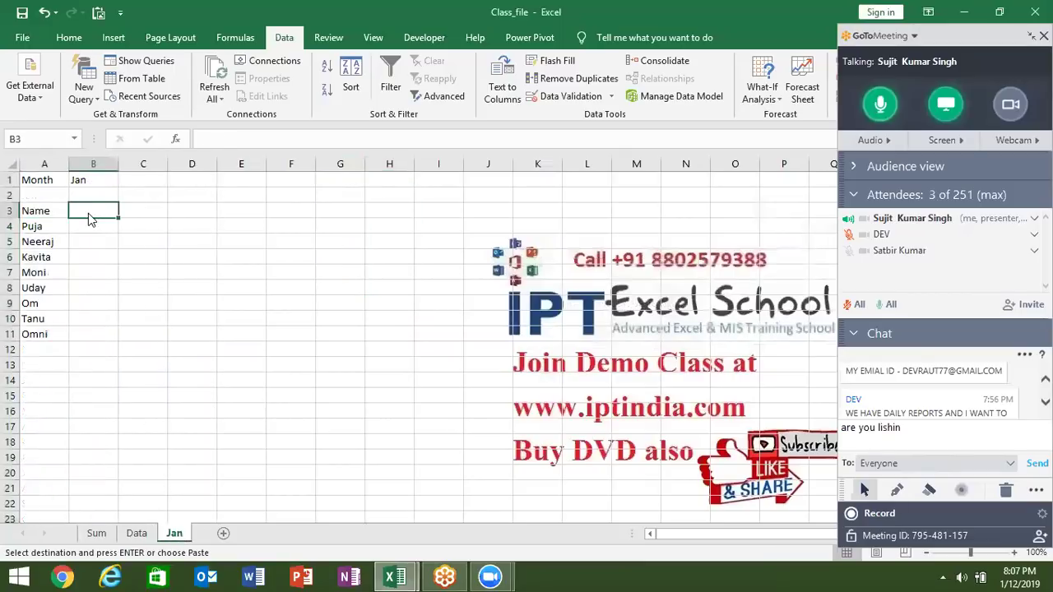
{"action": "right_click", "coordinate": [88, 214]}
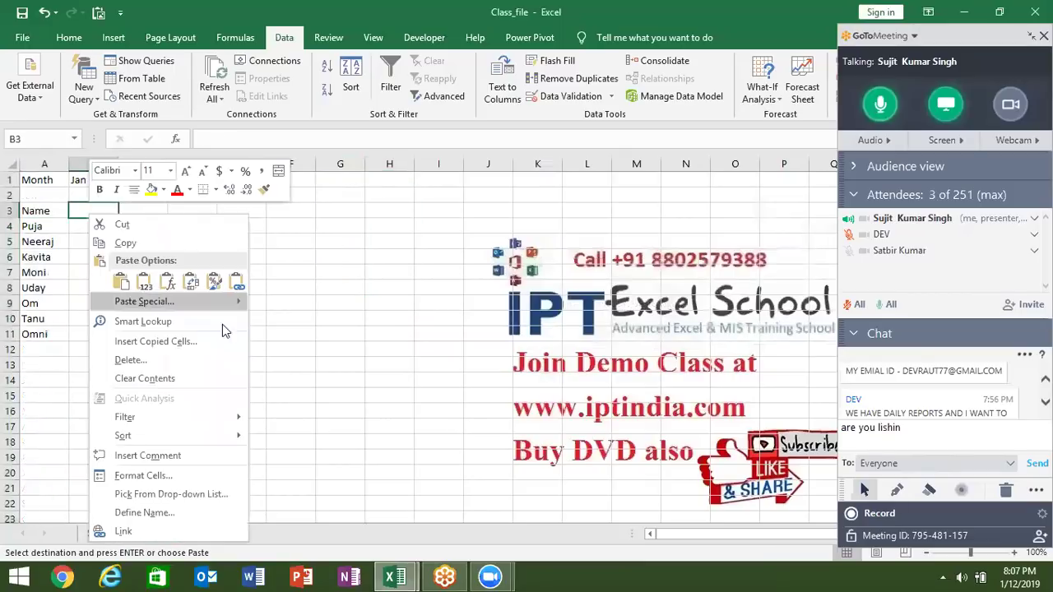
{"action": "left_click", "coordinate": [150, 302]}
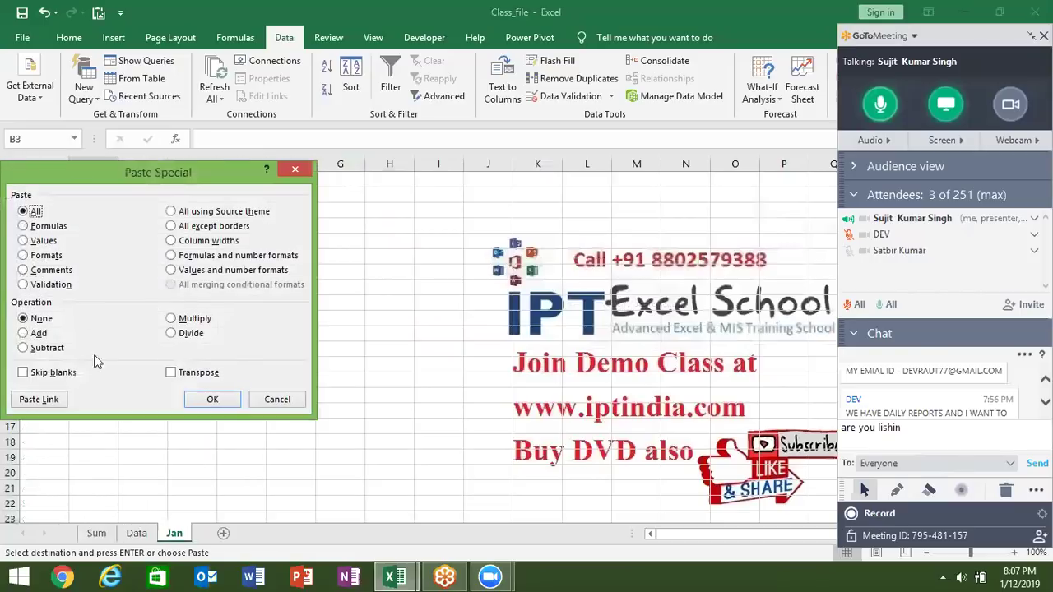
{"action": "left_click", "coordinate": [184, 374]}
{"action": "left_click", "coordinate": [212, 399]}
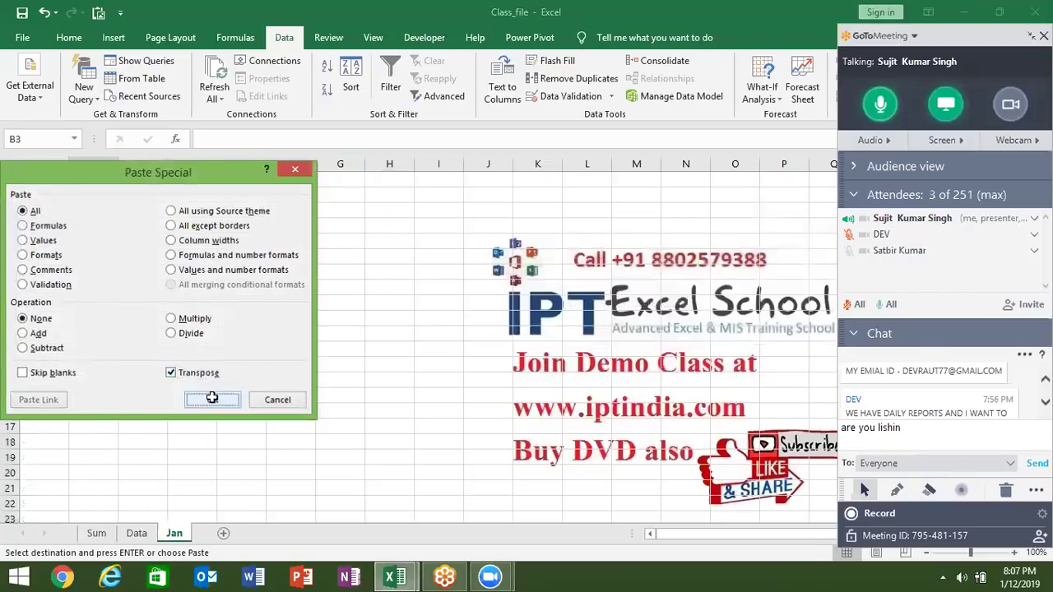
{"action": "key", "text": "Escape"}
{"action": "left_click", "coordinate": [101, 229]}
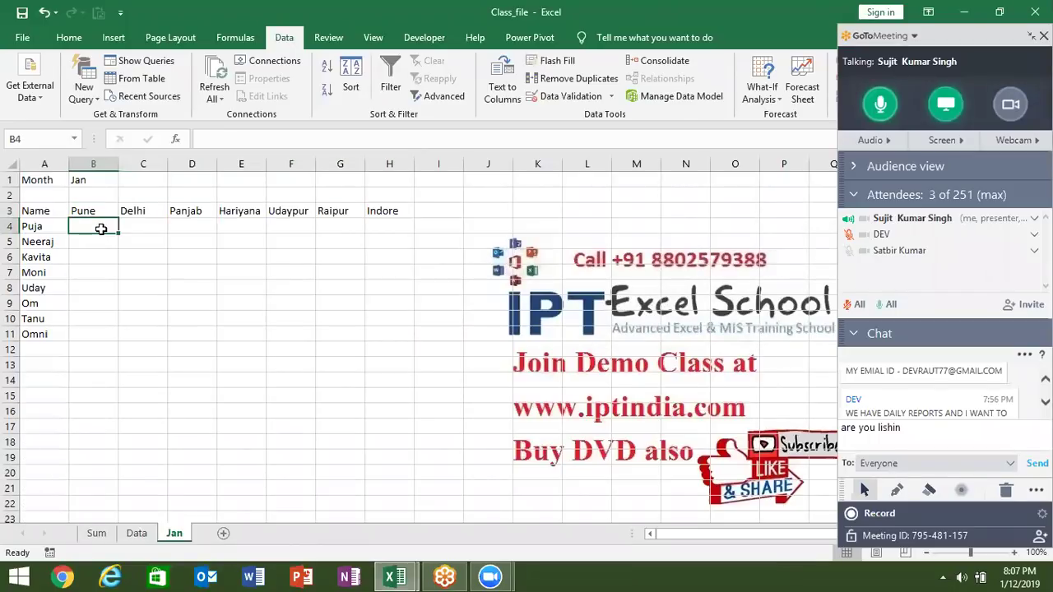
{"action": "type", "text": "=s"}
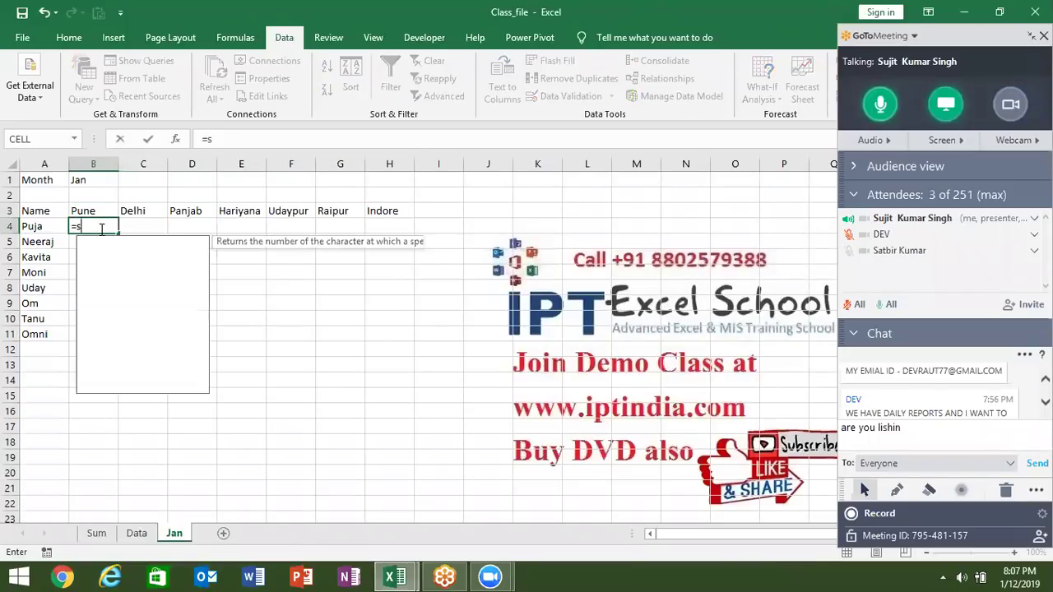
{"action": "type", "text": "um"}
{"action": "key", "text": "Down"}
{"action": "key", "text": "Down"}
{"action": "key", "text": "Tab"}
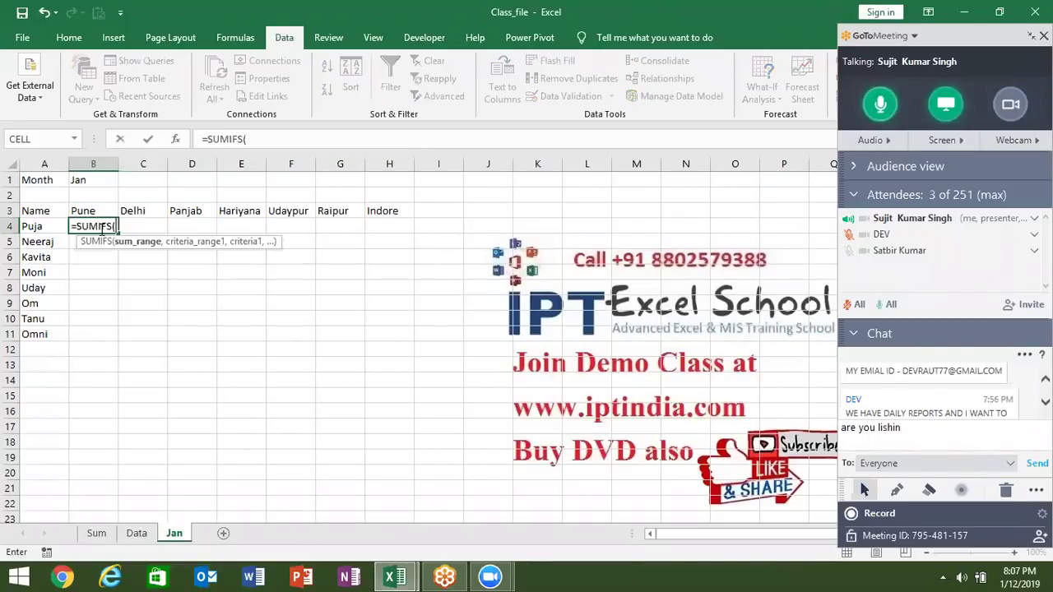
{"action": "left_click", "coordinate": [138, 533]}
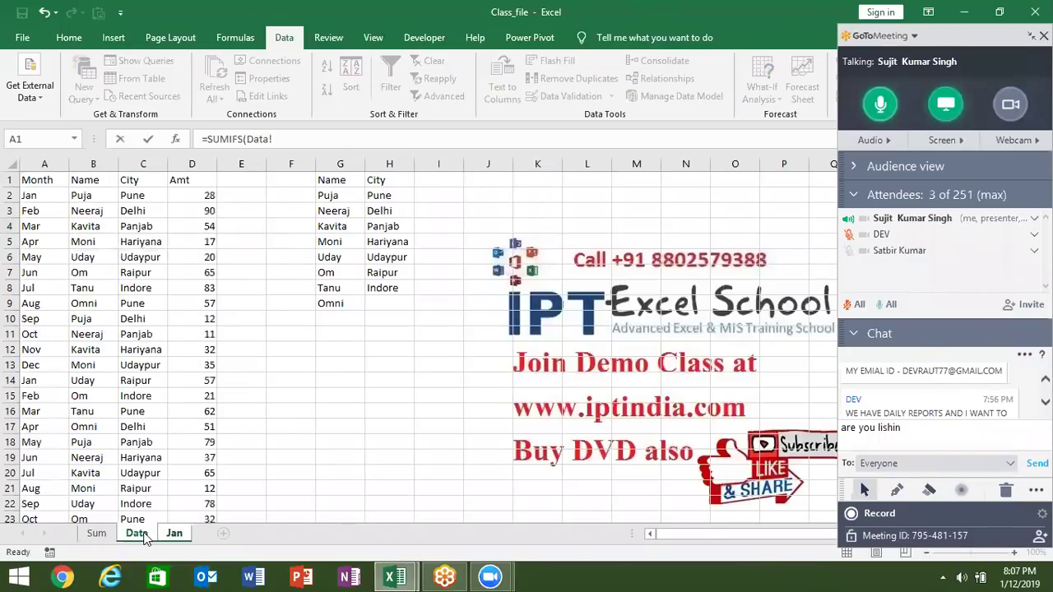
{"action": "key", "text": "Escape"}
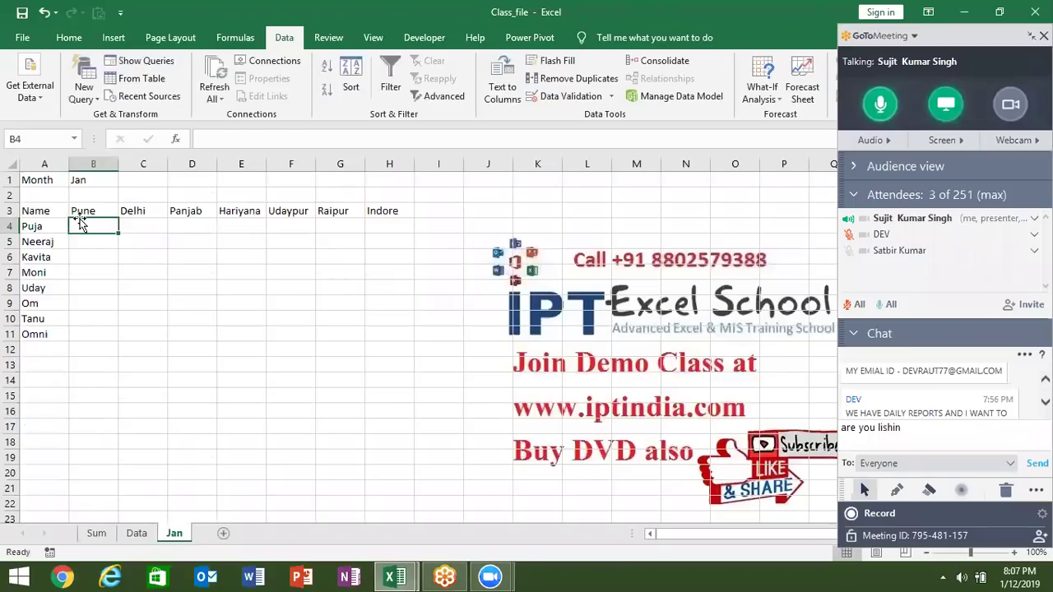
{"action": "left_click", "coordinate": [137, 534]}
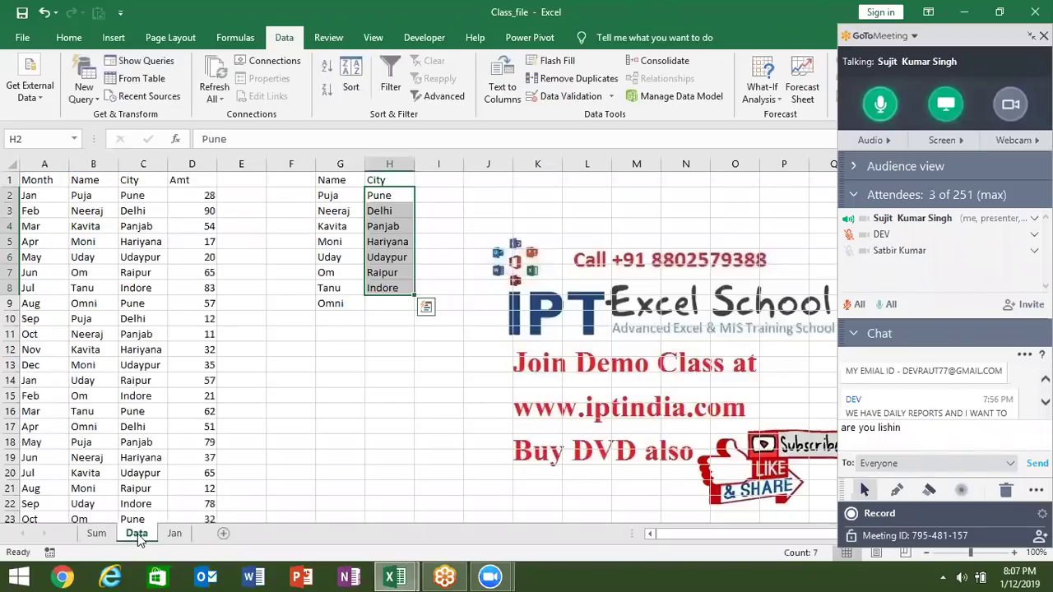
{"action": "left_click", "coordinate": [279, 410]}
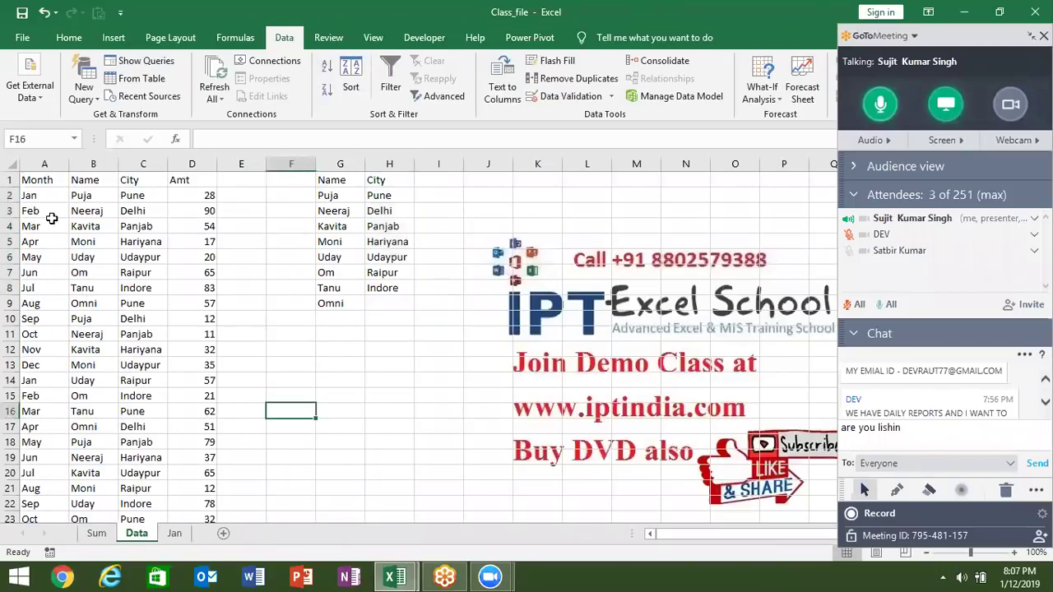
{"action": "left_click", "coordinate": [31, 157]}
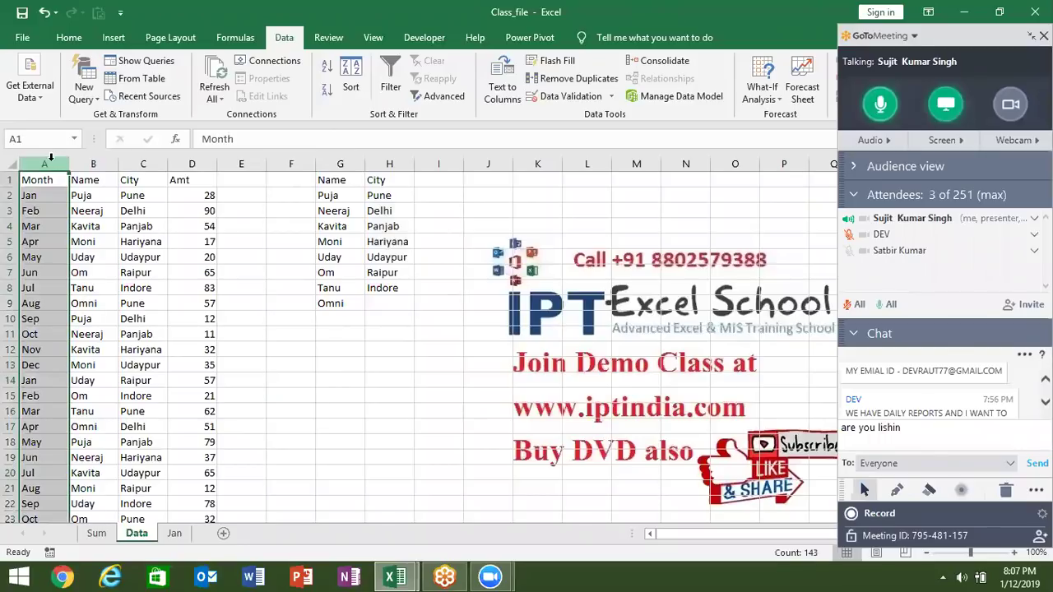
{"action": "left_click_drag", "start_coordinate": [51, 156], "coordinate": [88, 164]}
{"action": "left_click", "coordinate": [91, 164]}
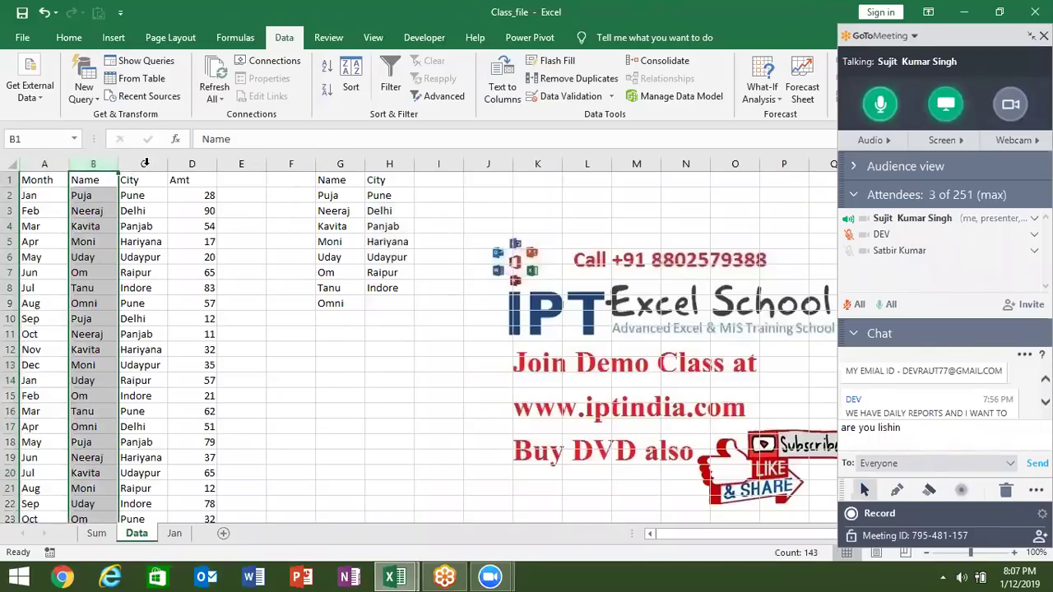
{"action": "left_click", "coordinate": [145, 164]}
{"action": "left_click", "coordinate": [191, 164]}
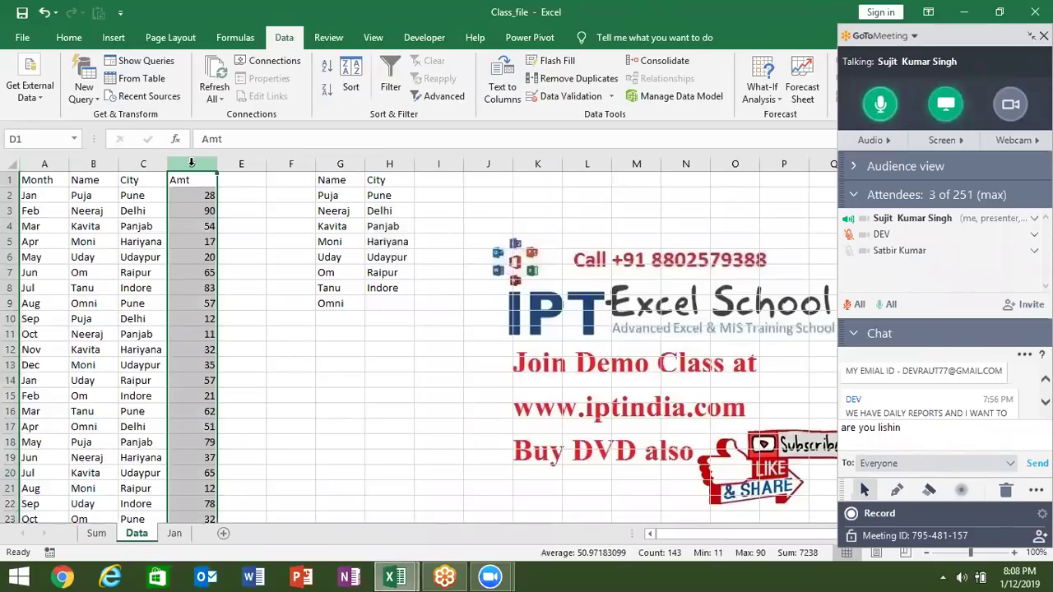
{"action": "left_click", "coordinate": [175, 533]}
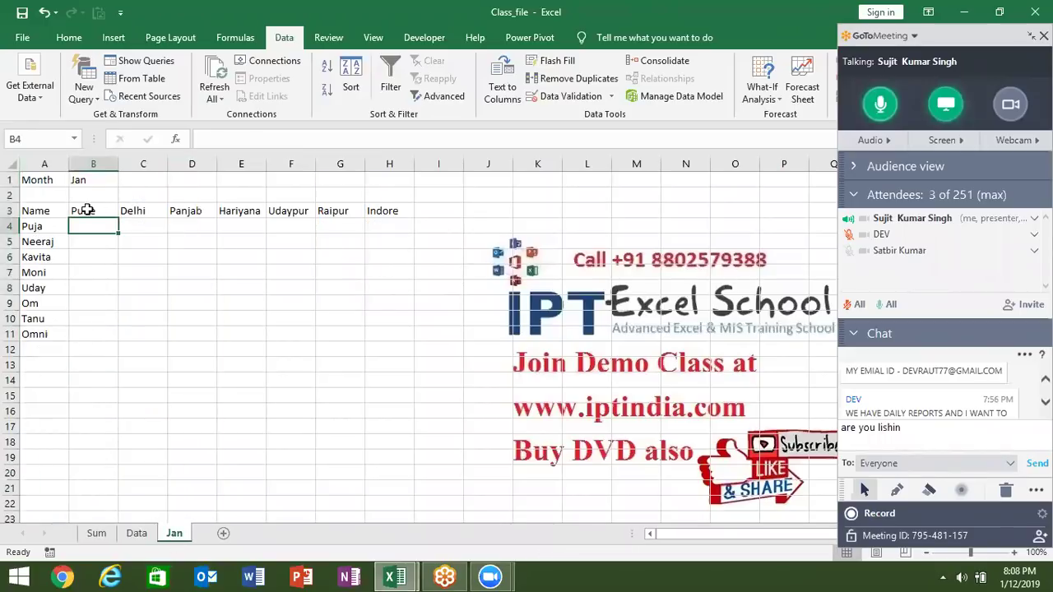
{"action": "left_click", "coordinate": [138, 533]}
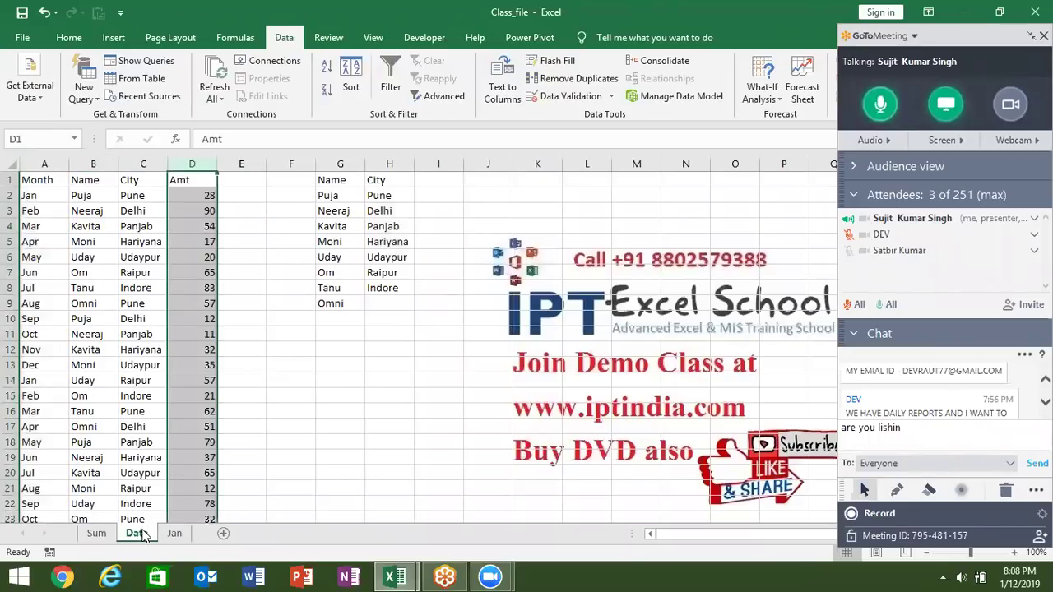
{"action": "left_click", "coordinate": [174, 534]}
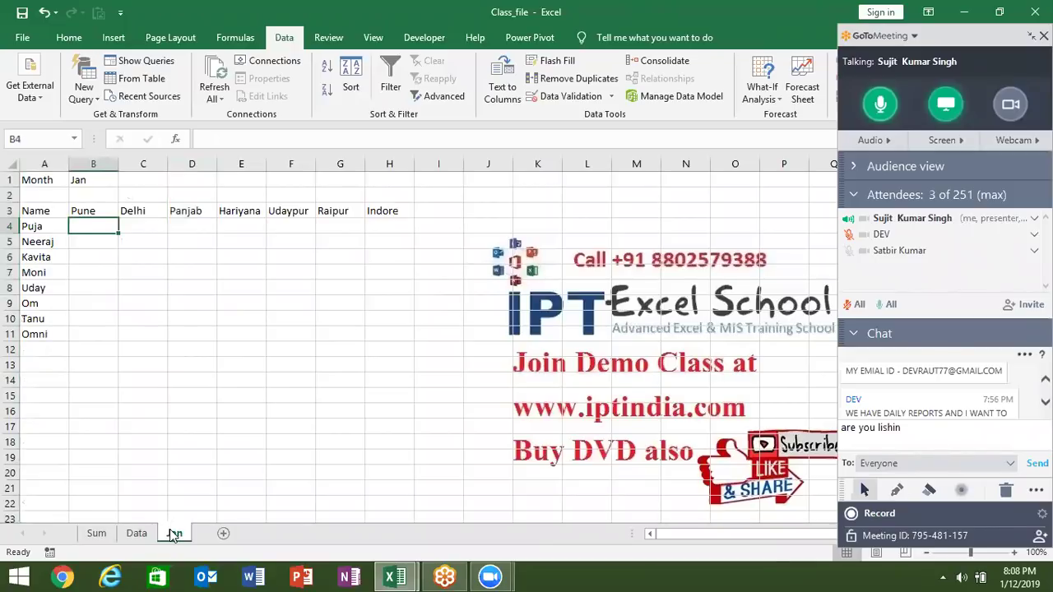
Step: Start =SUMIFS in B4 with sum range Data!D:D, matching Data!A:A to Jan!B1
{"action": "type", "text": "=sum"}
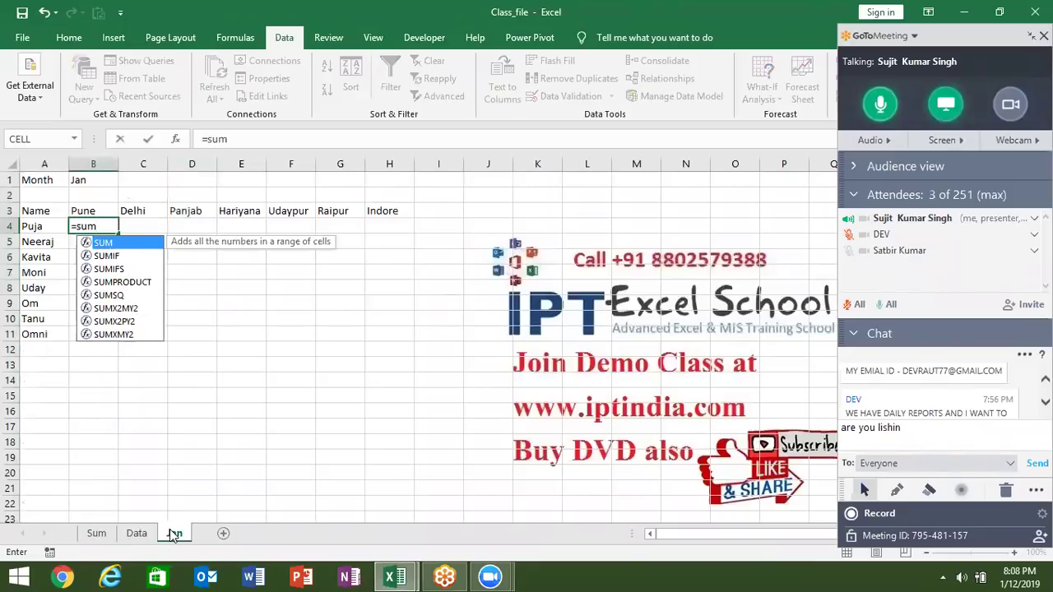
{"action": "key", "text": "Down"}
{"action": "key", "text": "Down"}
{"action": "key", "text": "Tab"}
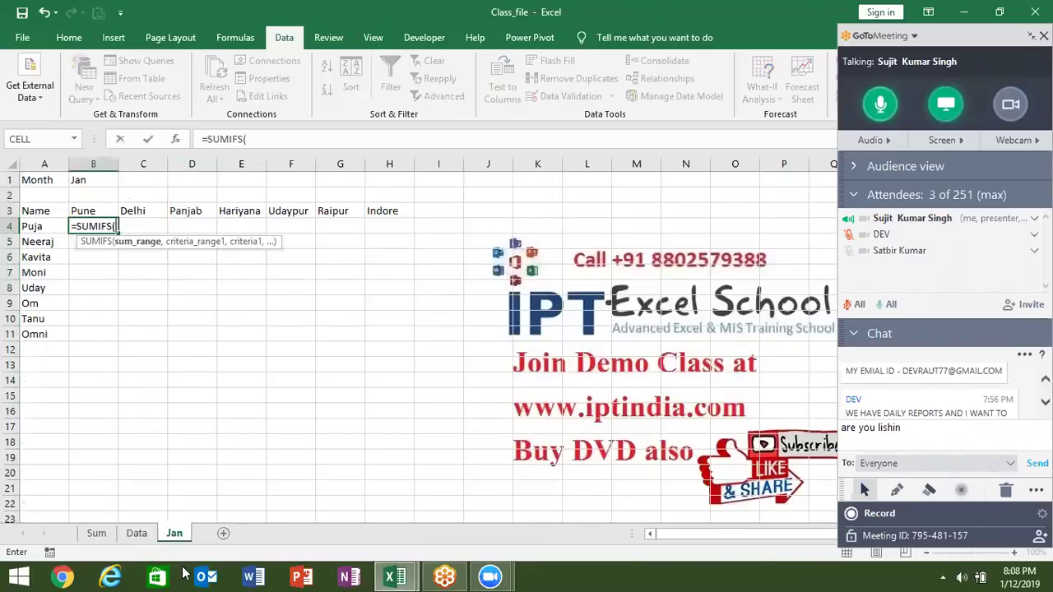
{"action": "left_click", "coordinate": [145, 538]}
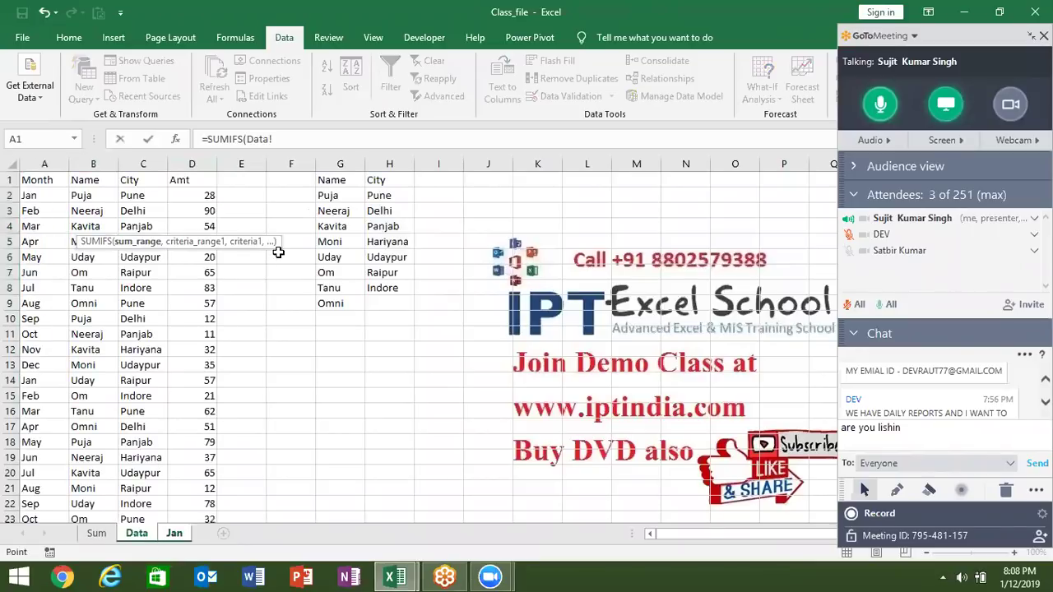
{"action": "left_click", "coordinate": [205, 164]}
{"action": "type", "text": ","}
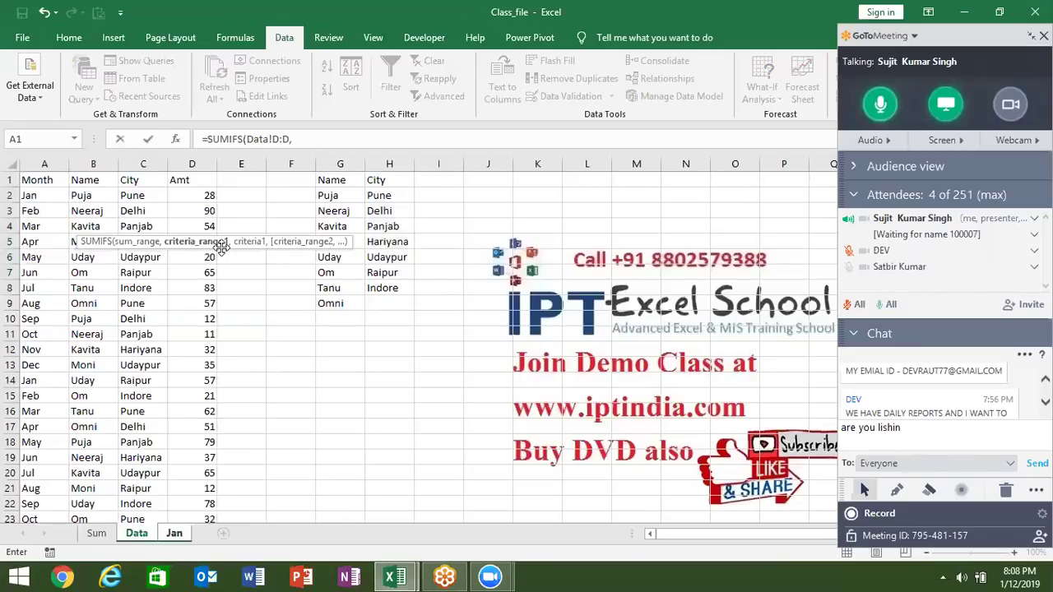
{"action": "left_click", "coordinate": [45, 165]}
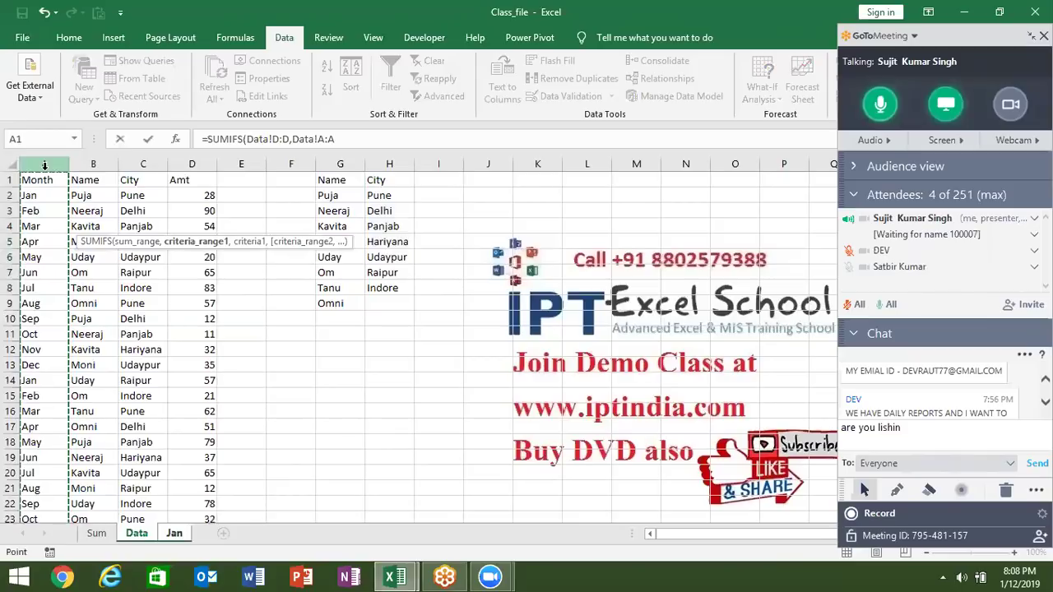
{"action": "type", "text": ","}
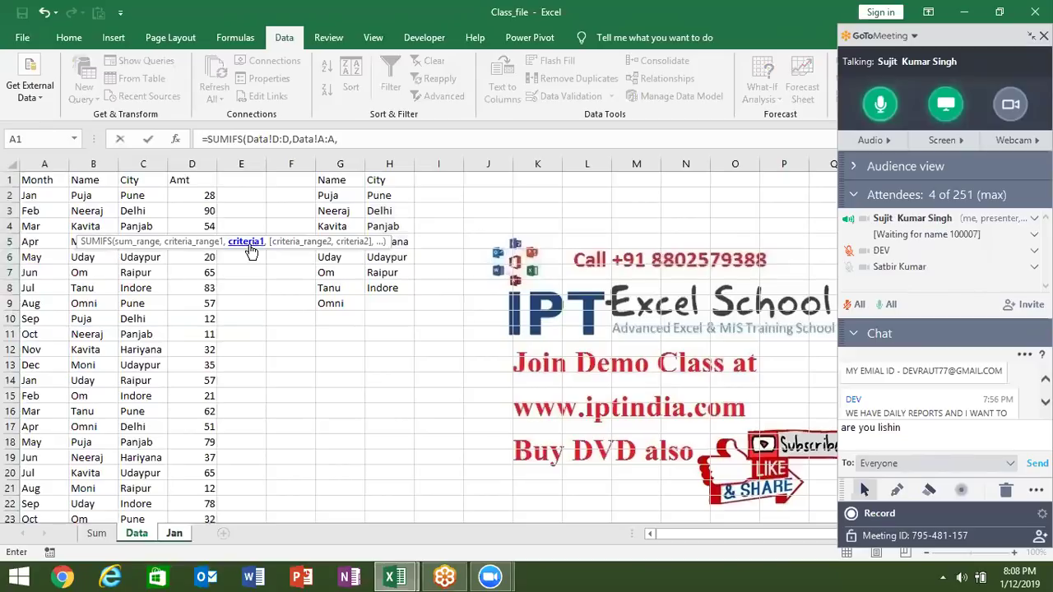
{"action": "left_click", "coordinate": [181, 533]}
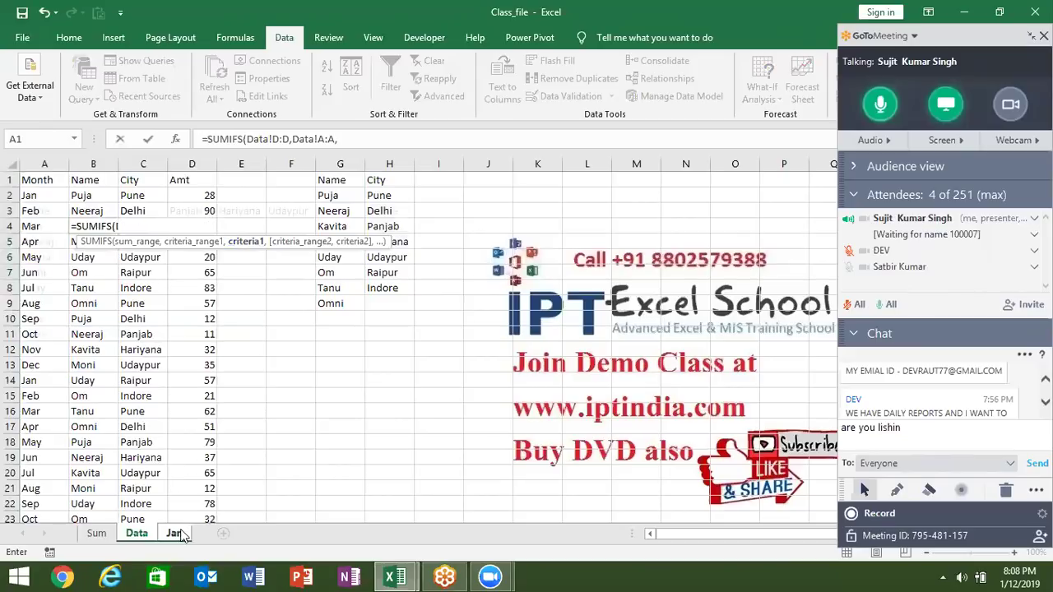
{"action": "left_click", "coordinate": [86, 179]}
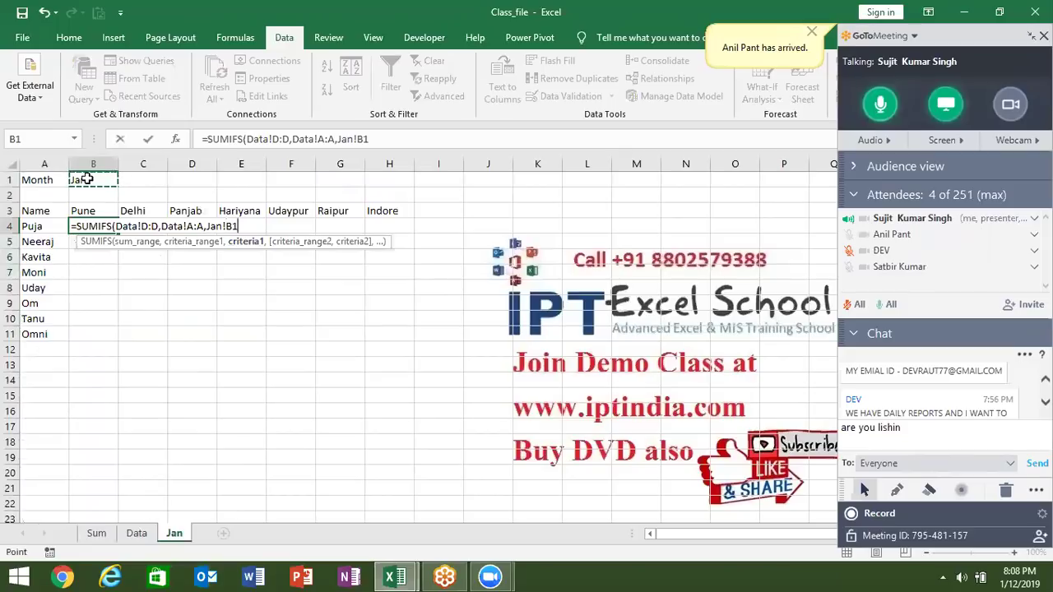
{"action": "type", "text": ","}
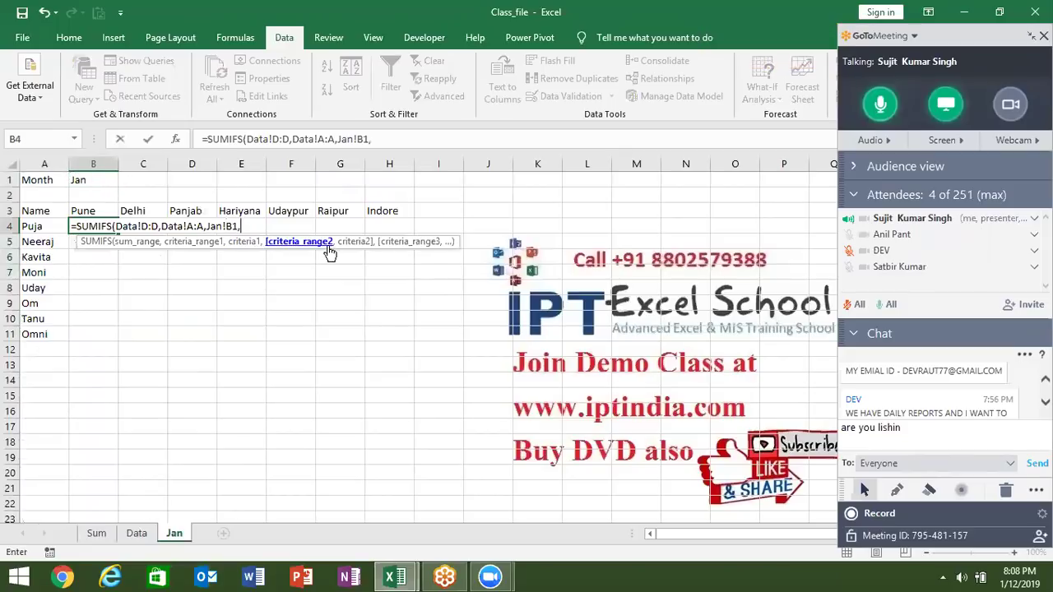
Step: Add the name criterion, matching Data!B:B to Jan!A4
{"action": "left_click", "coordinate": [130, 541]}
{"action": "left_click", "coordinate": [95, 159]}
{"action": "type", "text": ","}
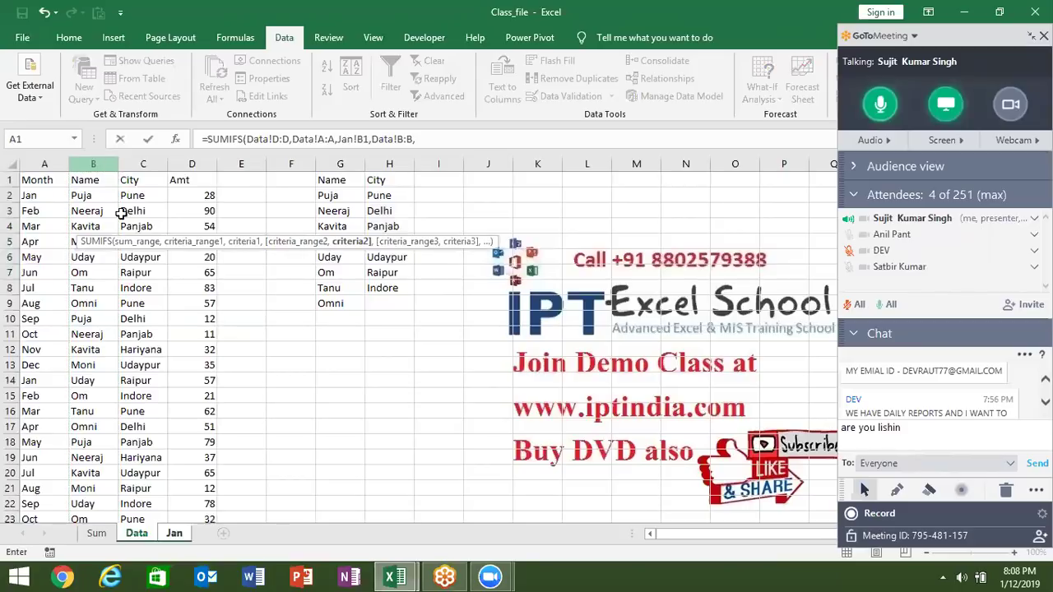
{"action": "left_click", "coordinate": [176, 535]}
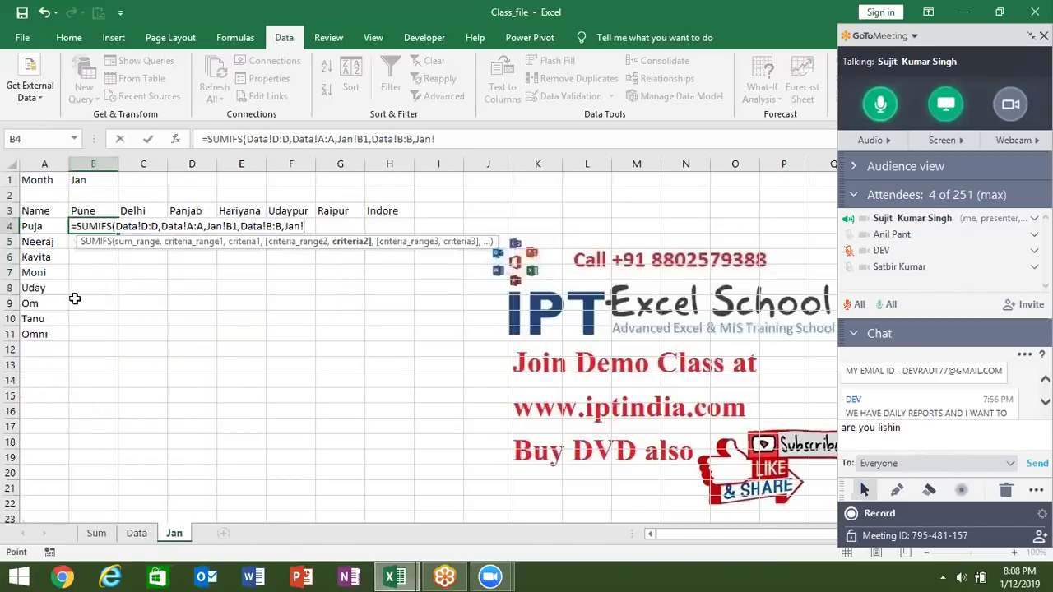
{"action": "left_click", "coordinate": [39, 228]}
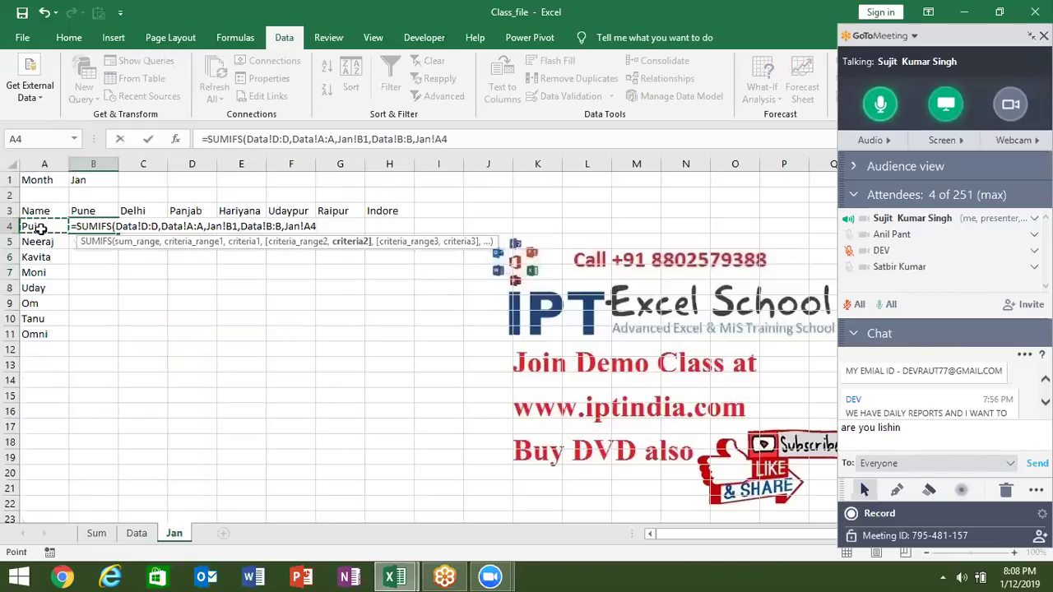
{"action": "type", "text": ","}
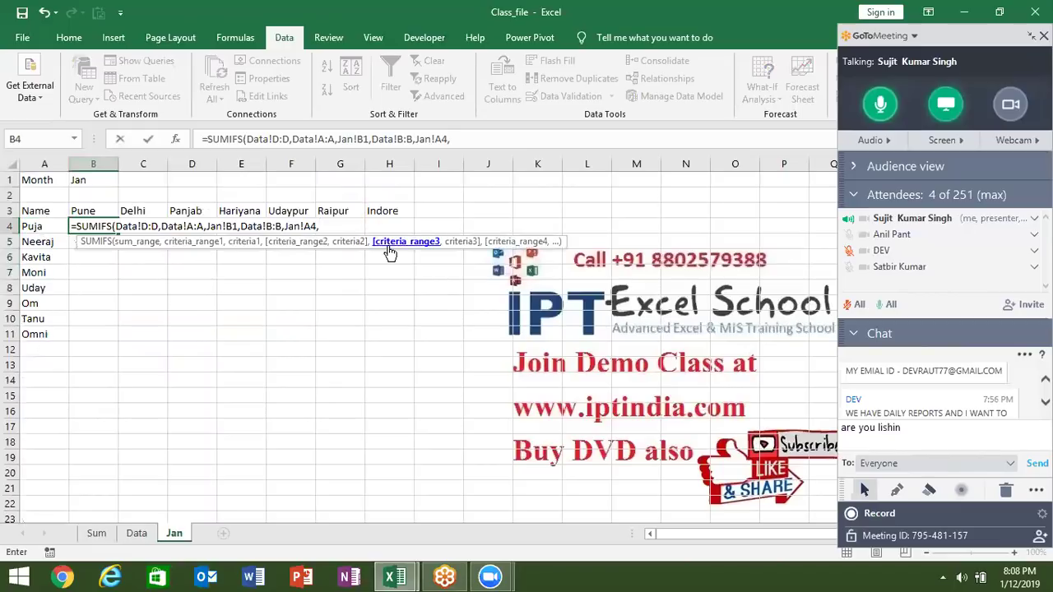
Step: Add the city criterion Data!C:C matched to Jan!B3 and commit the formula
{"action": "left_click", "coordinate": [137, 533]}
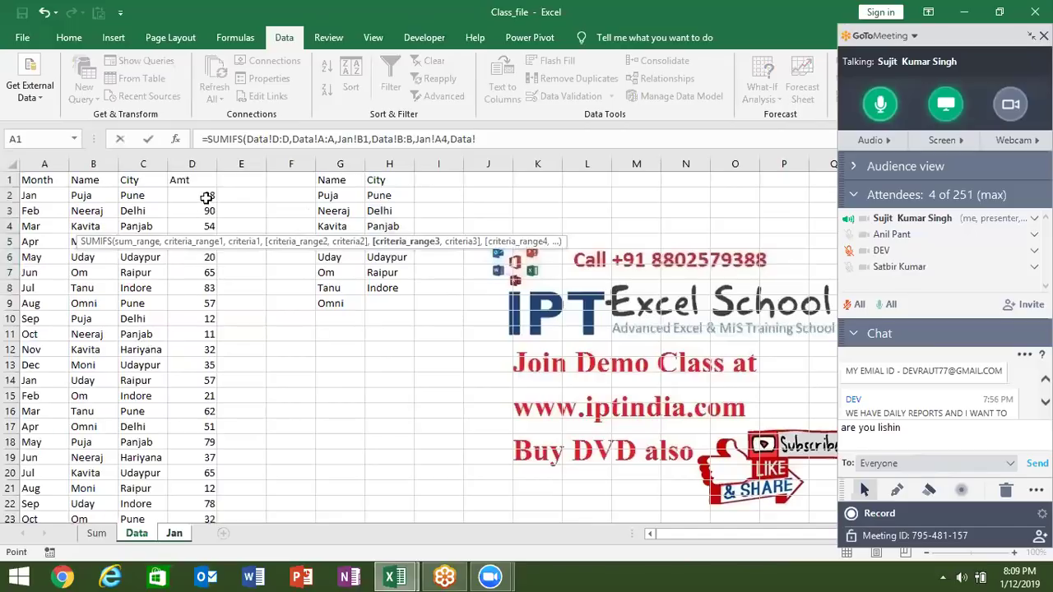
{"action": "left_click", "coordinate": [149, 163]}
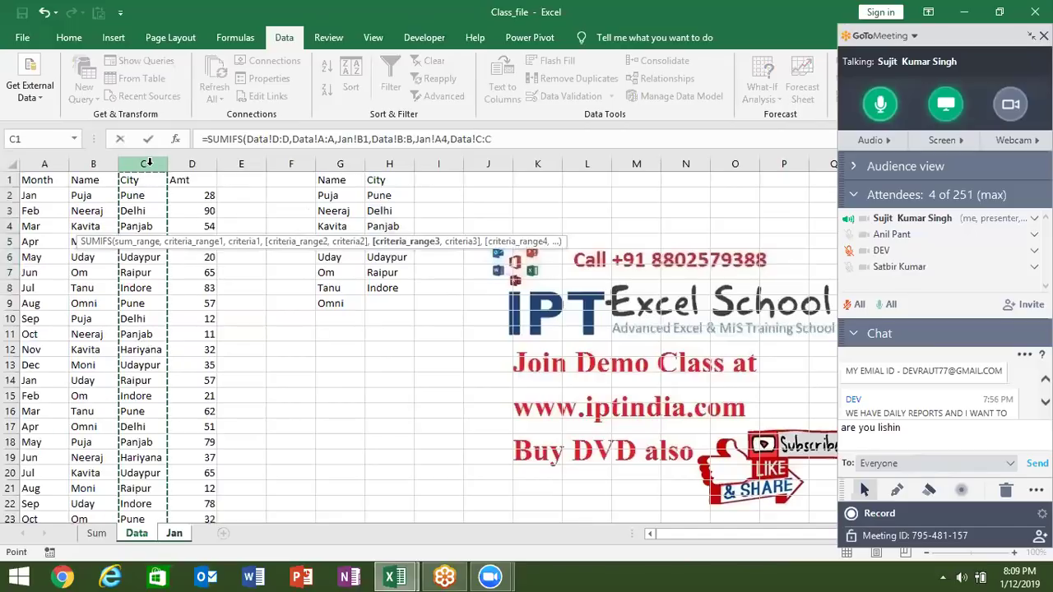
{"action": "type", "text": ","}
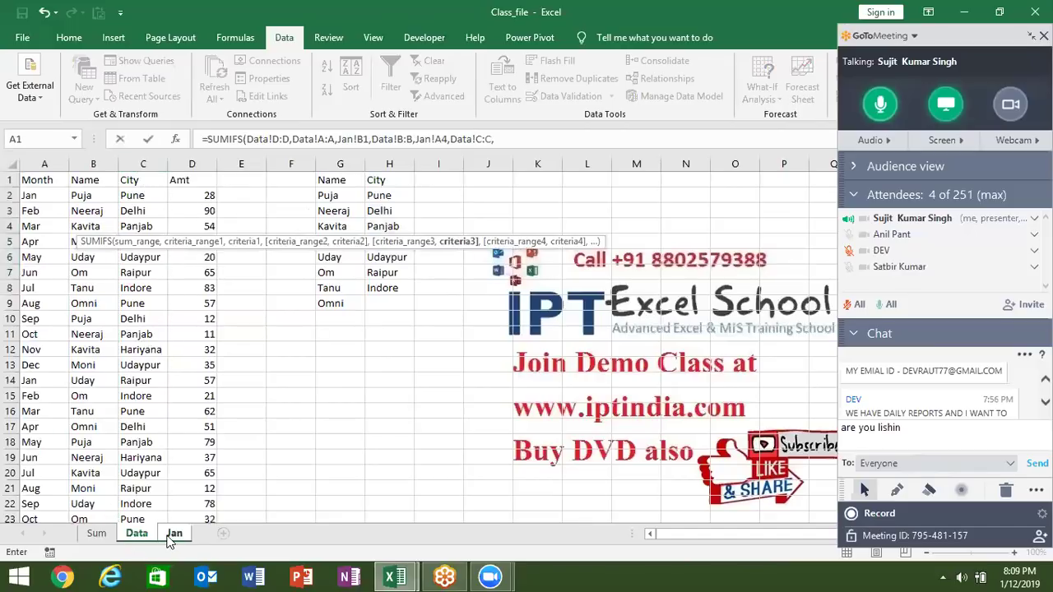
{"action": "left_click", "coordinate": [170, 534]}
{"action": "left_click", "coordinate": [93, 210]}
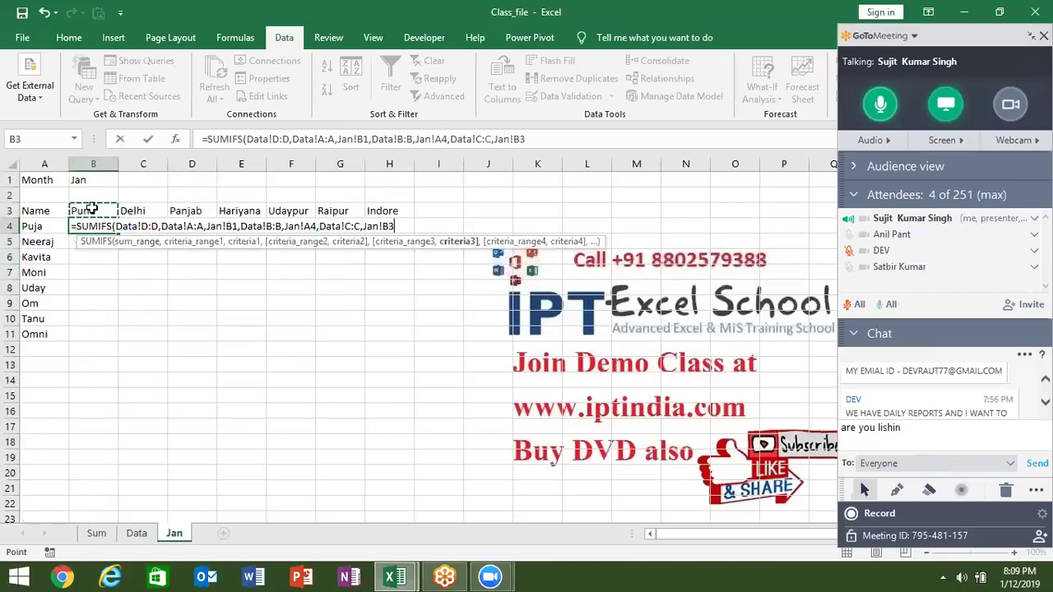
{"action": "key", "text": "Return"}
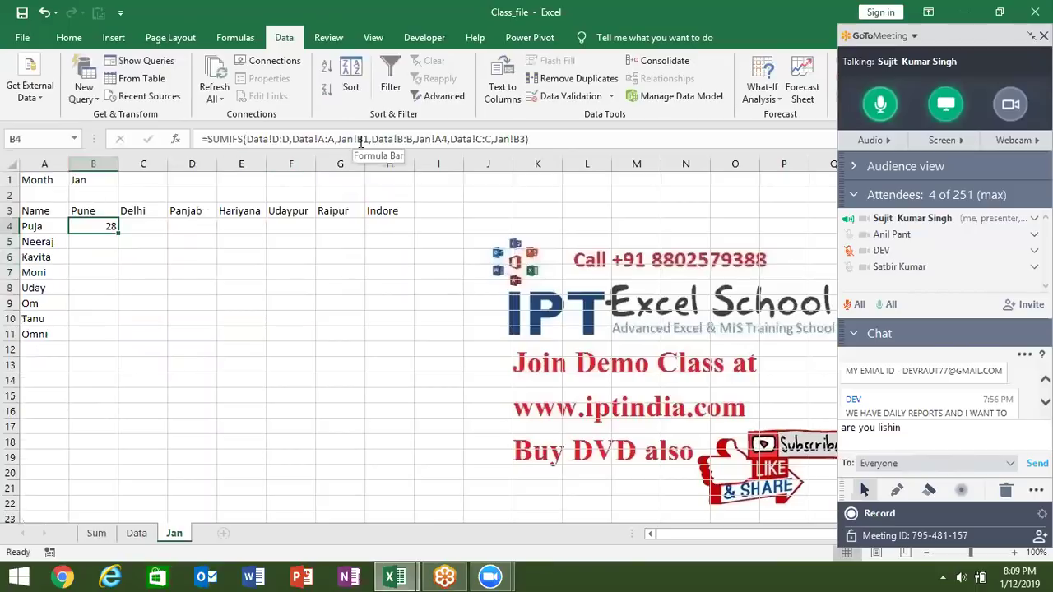
Step: Delete the Jan! sheet prefixes from B1, A4 and B3 in B4's SUMIFS formula
{"action": "left_click", "coordinate": [358, 139]}
{"action": "key", "text": "BackSpace"}
{"action": "key", "text": "BackSpace"}
{"action": "key", "text": "BackSpace"}
{"action": "key", "text": "BackSpace"}
{"action": "key", "text": "BackSpace"}
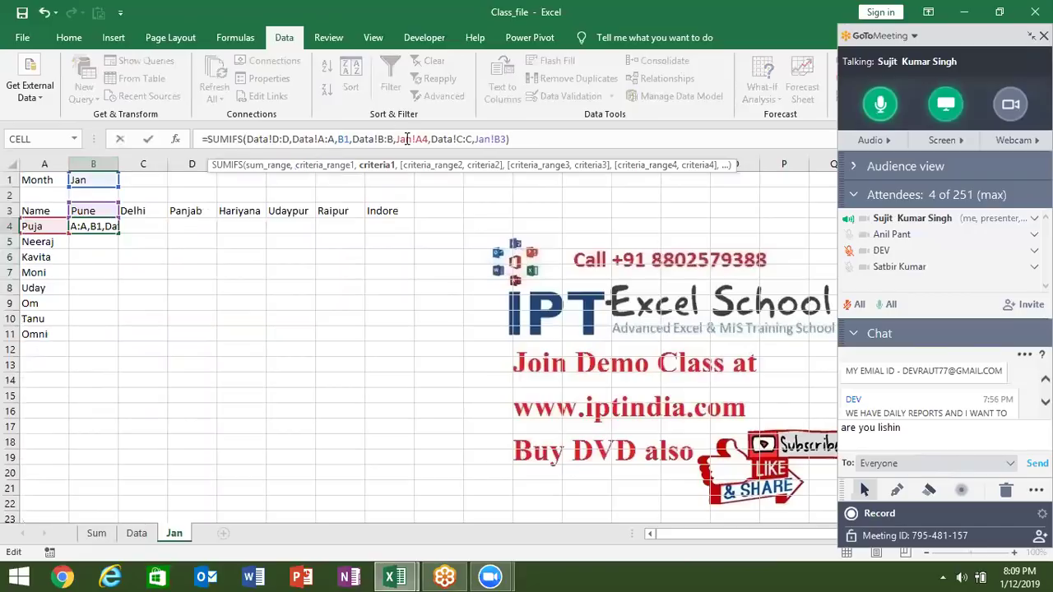
{"action": "left_click", "coordinate": [416, 139]}
{"action": "key", "text": "BackSpace"}
{"action": "key", "text": "BackSpace"}
{"action": "key", "text": "BackSpace"}
{"action": "key", "text": "BackSpace"}
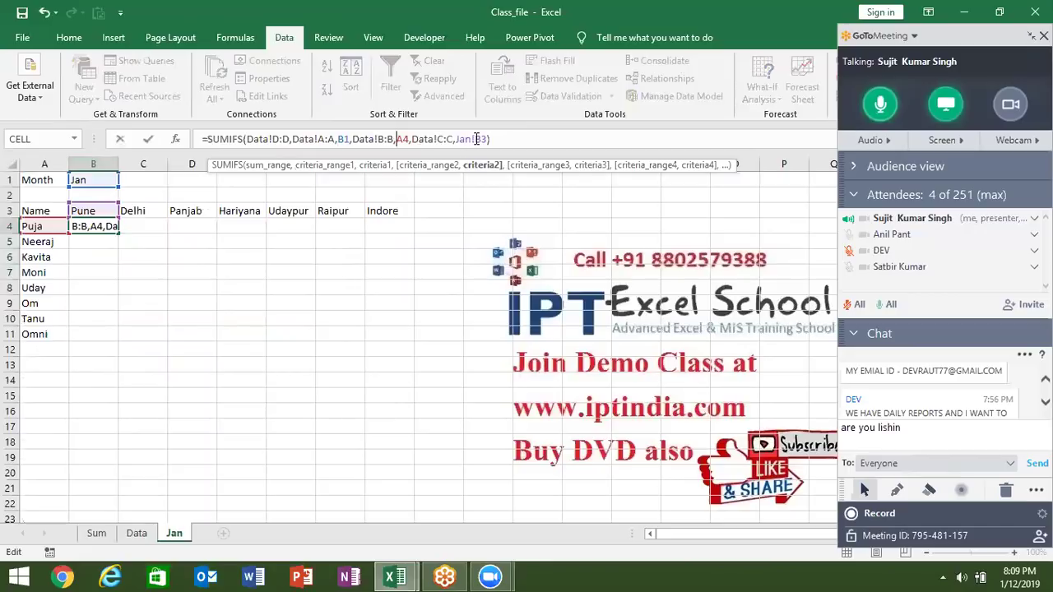
{"action": "left_click", "coordinate": [476, 139]}
{"action": "key", "text": "BackSpace"}
{"action": "key", "text": "BackSpace"}
{"action": "key", "text": "BackSpace"}
{"action": "key", "text": "BackSpace"}
{"action": "key", "text": "ctrl+Return"}
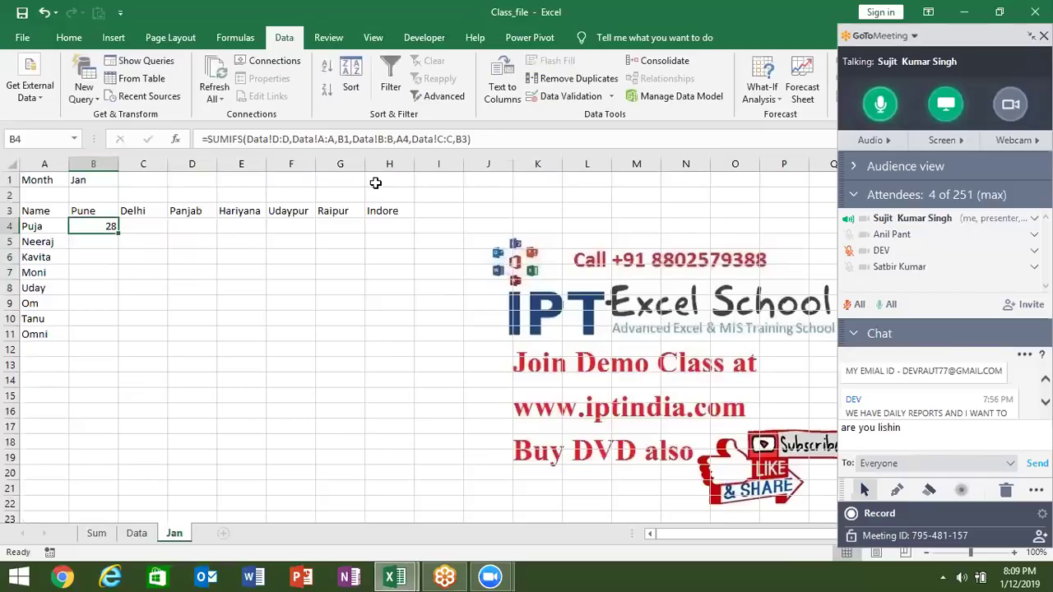
Step: Make the Data column ranges absolute: $D:$D, $A:$A, $B:$B and $C:$C
{"action": "left_click", "coordinate": [278, 139]}
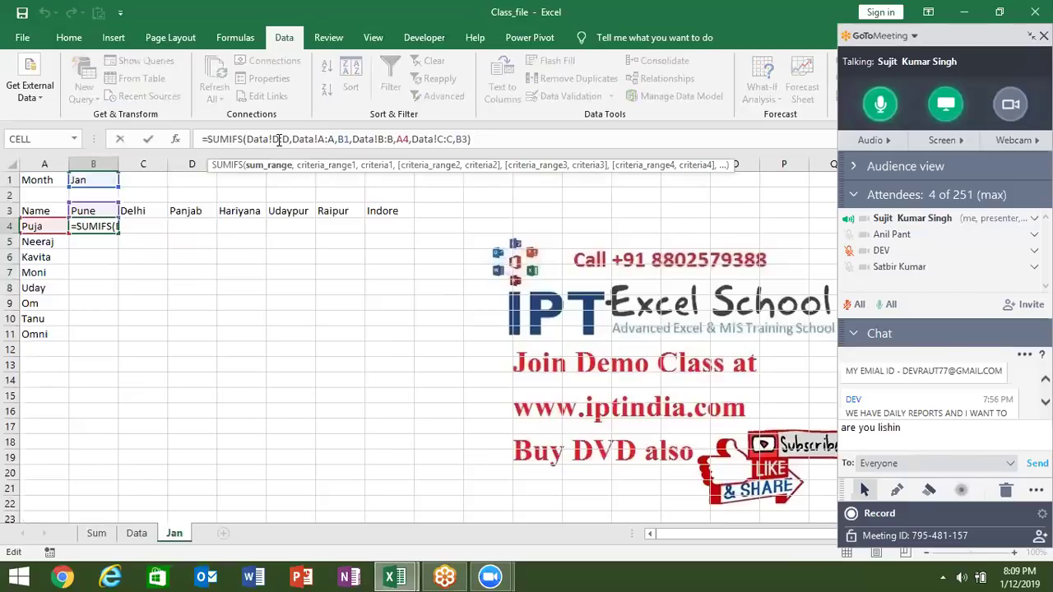
{"action": "key", "text": "F4"}
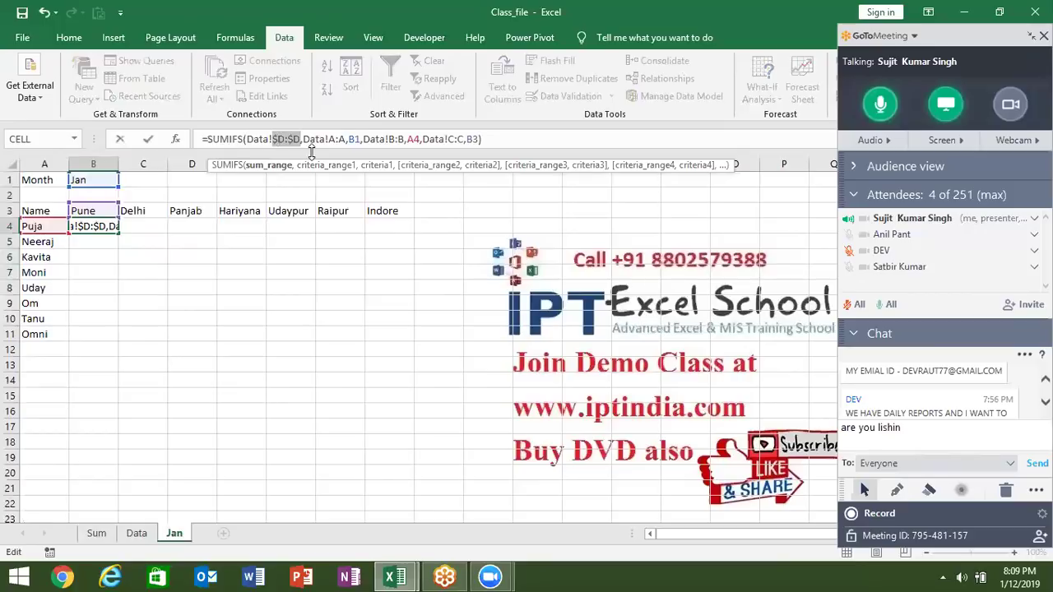
{"action": "left_click", "coordinate": [334, 139]}
{"action": "left_click", "coordinate": [334, 139]}
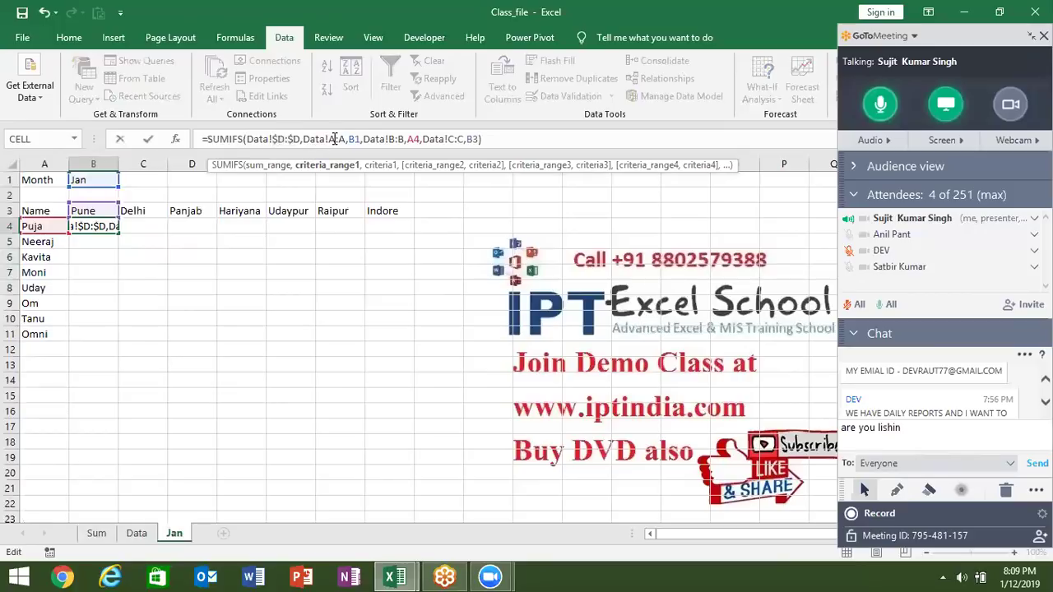
{"action": "key", "text": "F4"}
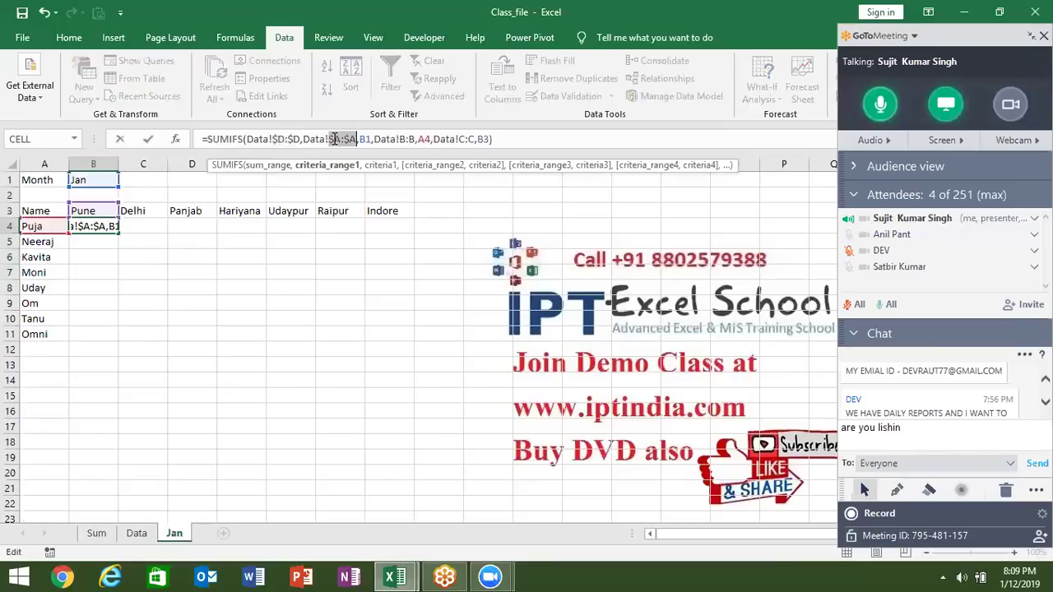
{"action": "left_click", "coordinate": [408, 139]}
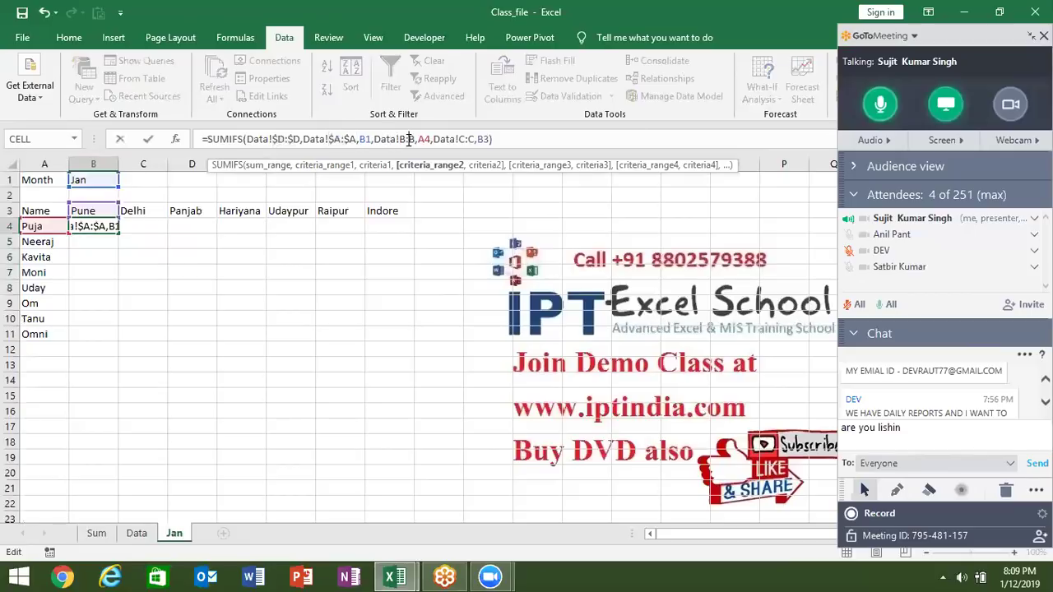
{"action": "key", "text": "F4"}
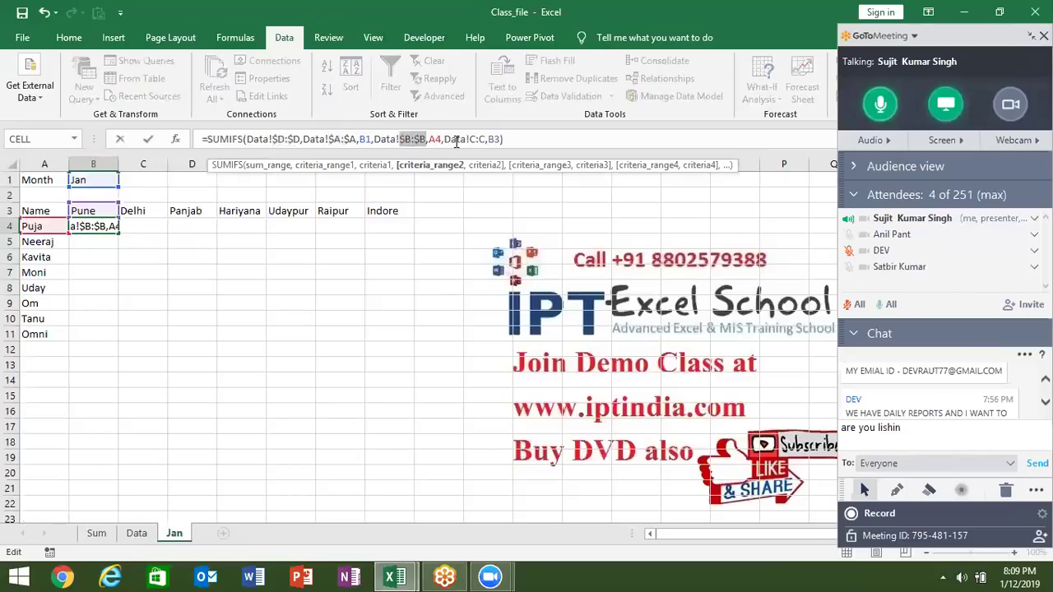
{"action": "left_click", "coordinate": [472, 139]}
{"action": "key", "text": "F4"}
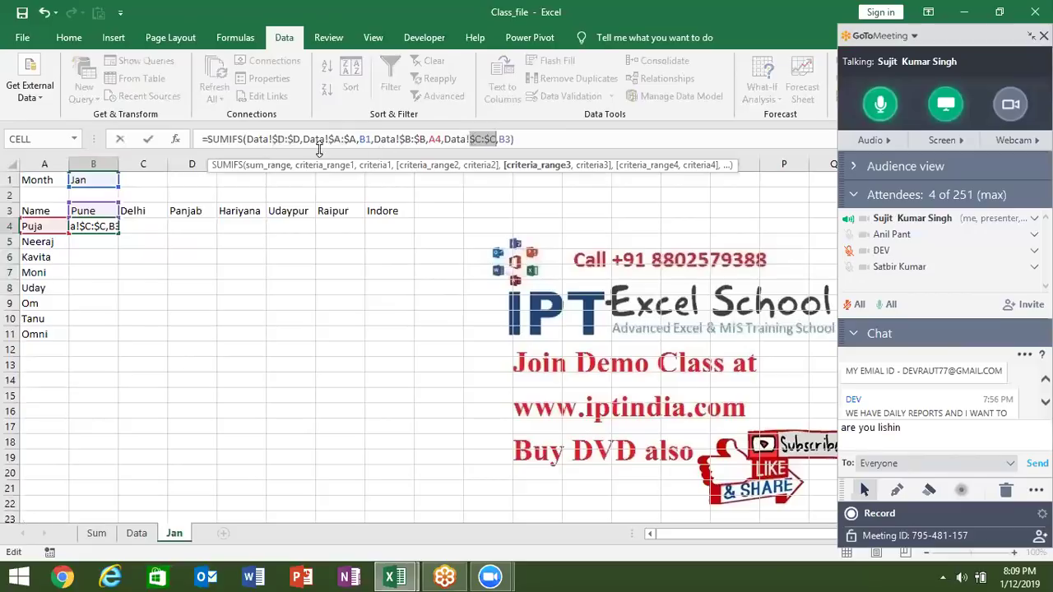
Step: Anchor the criteria as $B$1, $A4 and B$3 and commit the formula
{"action": "left_click", "coordinate": [365, 139]}
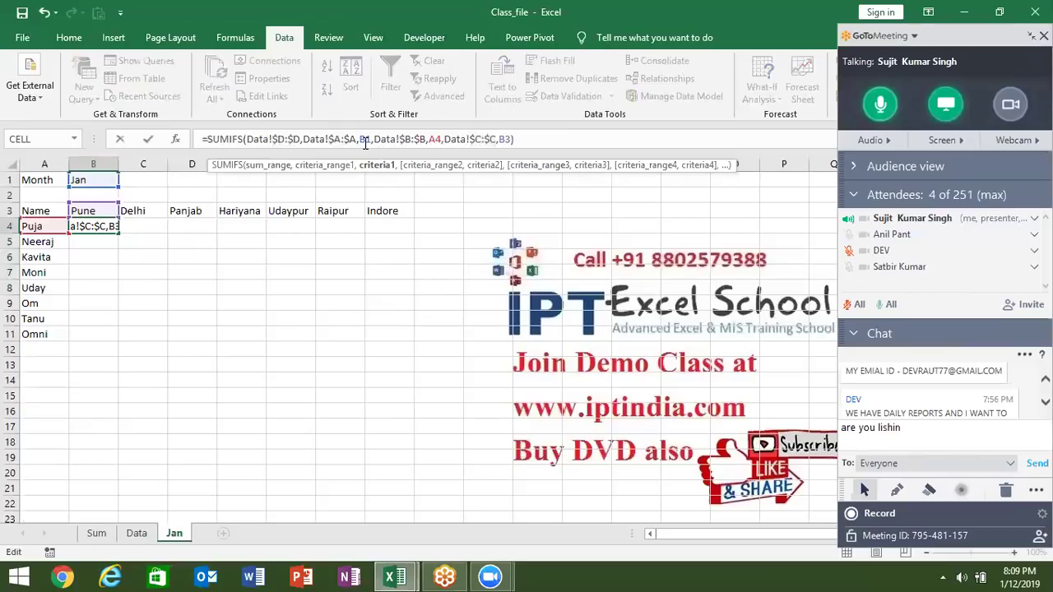
{"action": "key", "text": "F4"}
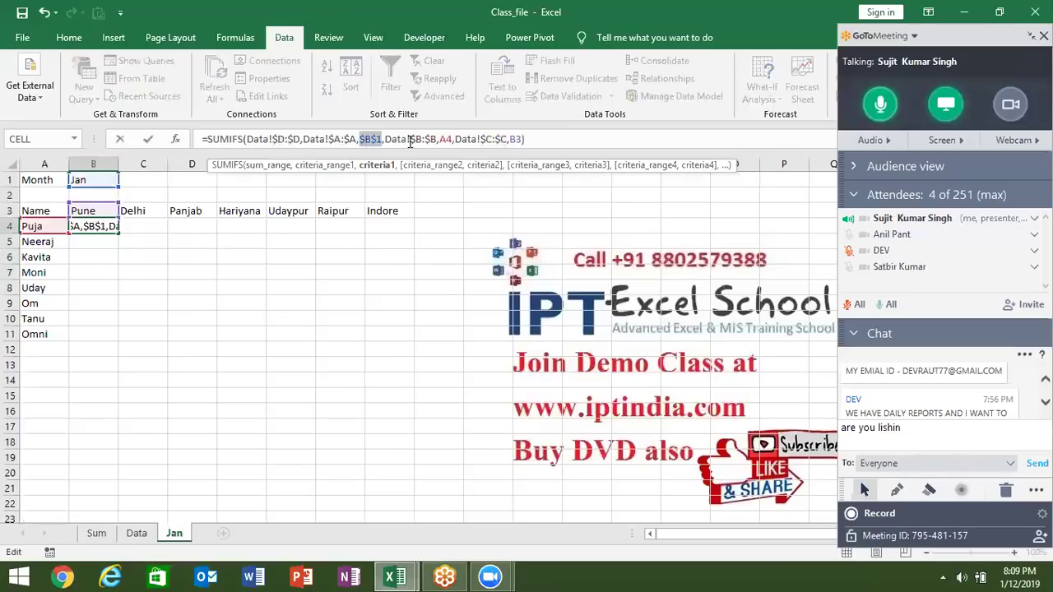
{"action": "left_click", "coordinate": [445, 139]}
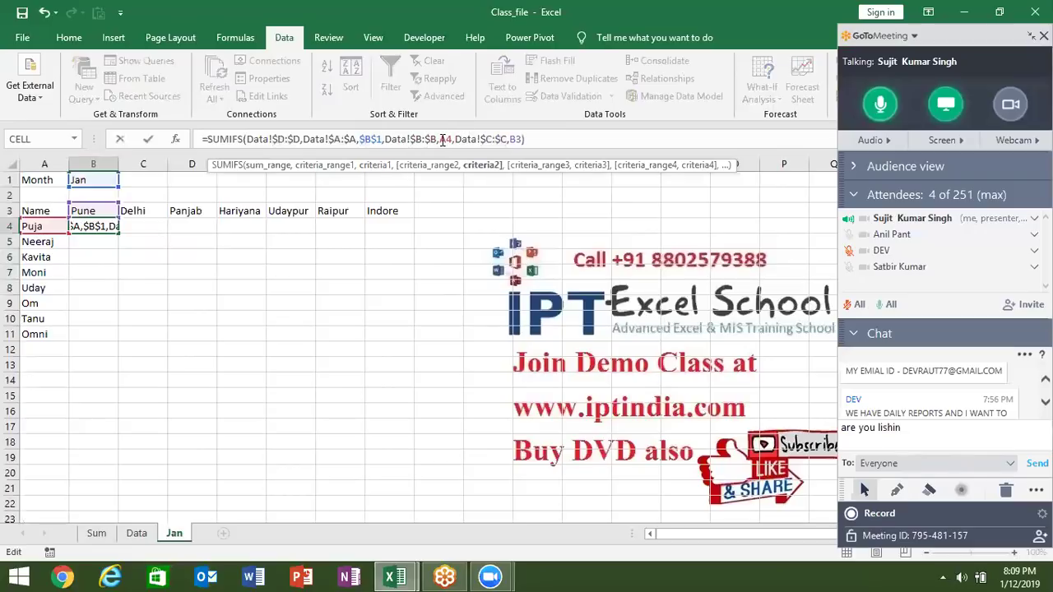
{"action": "type", "text": "$"}
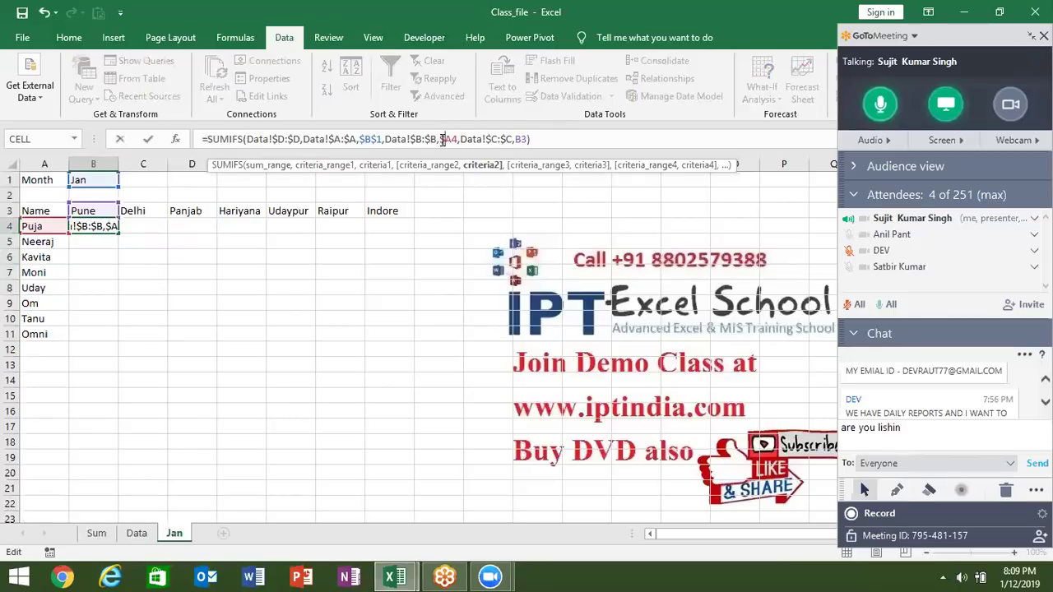
{"action": "left_click", "coordinate": [521, 139]}
{"action": "type", "text": "$"}
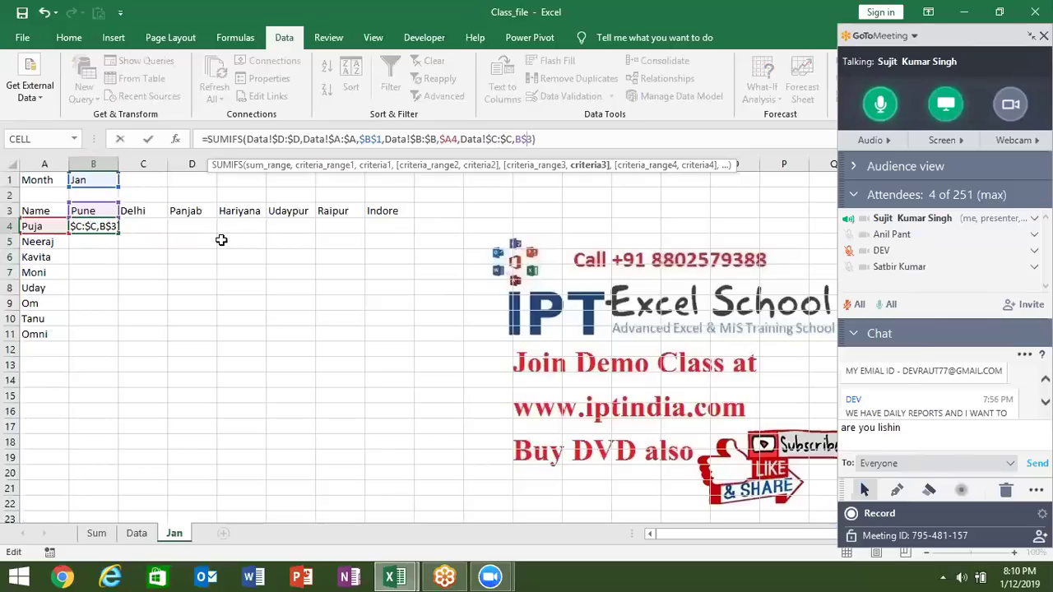
{"action": "key", "text": "ctrl+Return"}
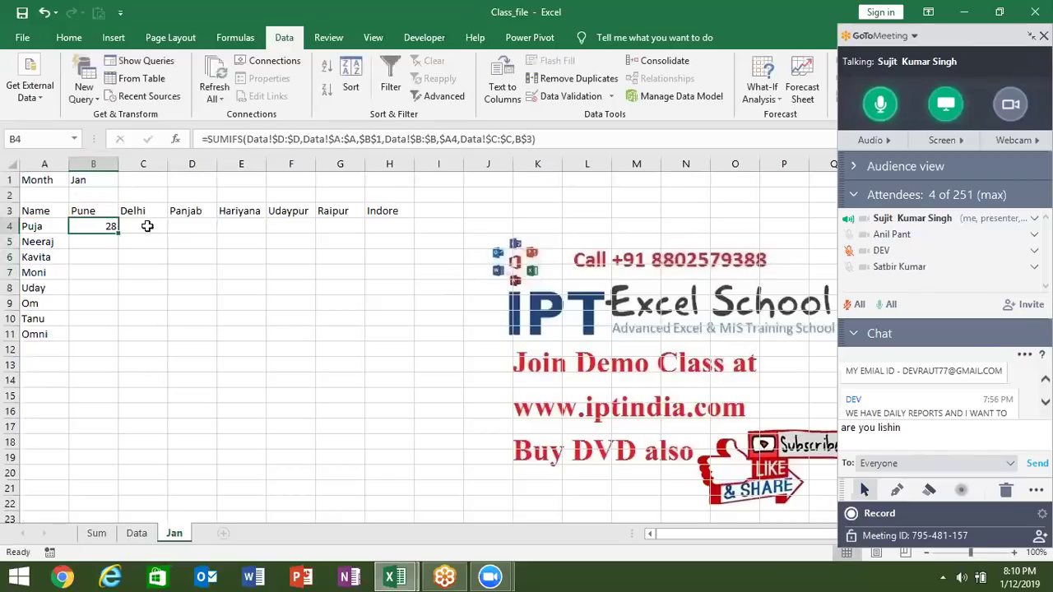
Step: Fill the B4 SUMIFS across the B4:H11 grid and check the copied formula in B5
{"action": "mouse_move", "coordinate": [117, 233]}
{"action": "left_mouse_down"}
{"action": "mouse_move", "coordinate": [415, 234]}
{"action": "mouse_move", "coordinate": [411, 346]}
{"action": "left_mouse_up"}
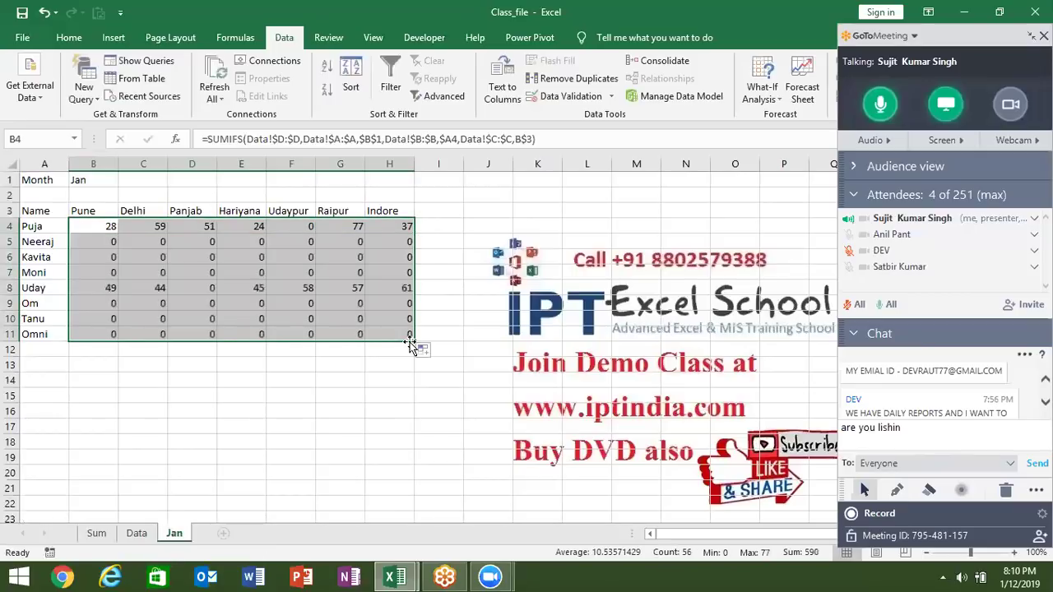
{"action": "double_click", "coordinate": [105, 244]}
{"action": "key", "text": "Escape"}
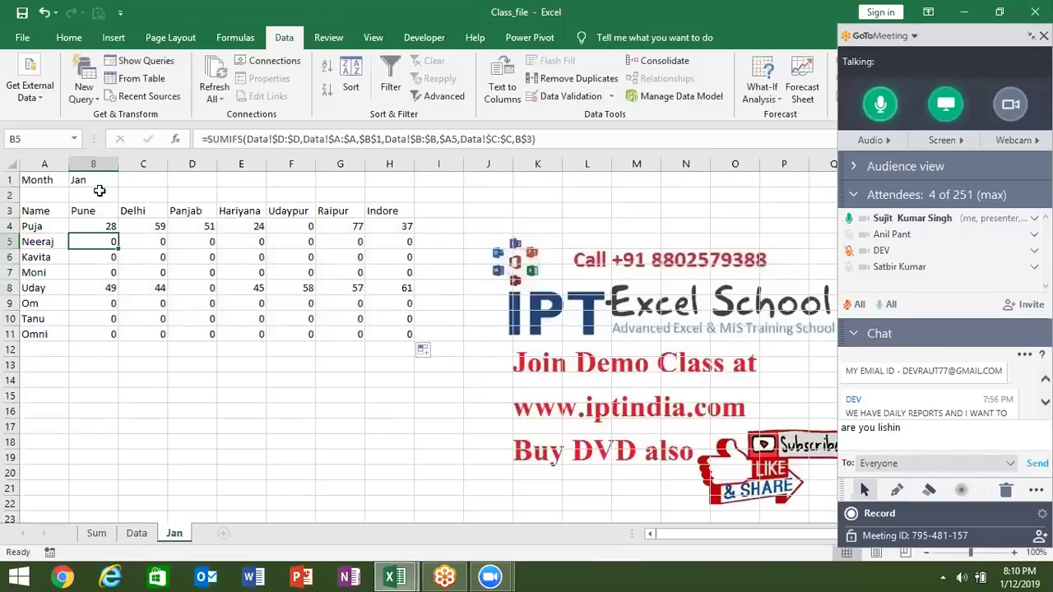
Step: Set B1 to Feb to preview totals, retype Jan, and select A3:H11
{"action": "left_click", "coordinate": [98, 180]}
{"action": "type", "text": "Feb"}
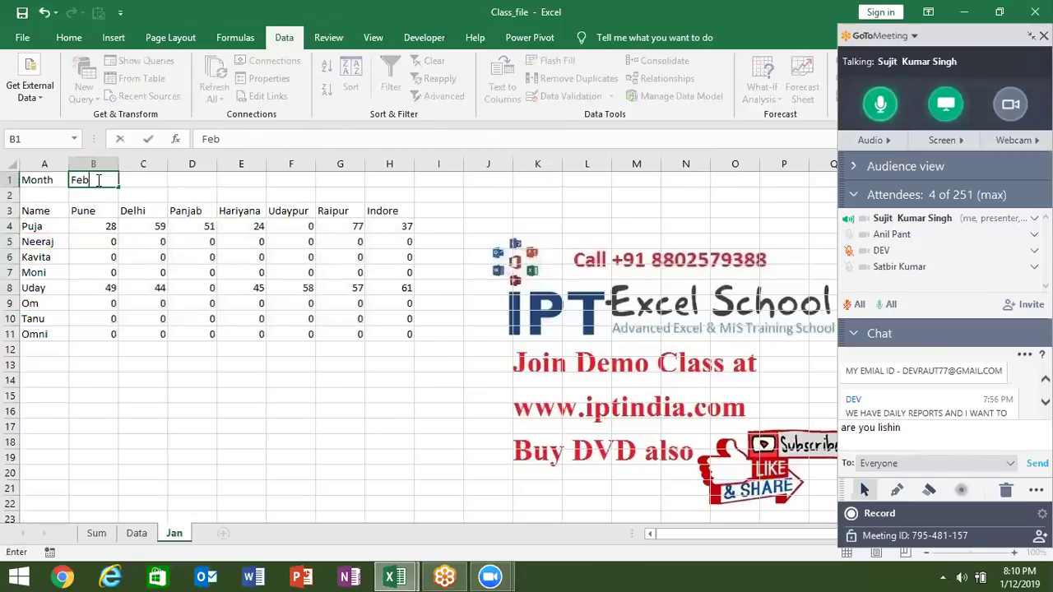
{"action": "key", "text": "Return"}
{"action": "left_click", "coordinate": [97, 180]}
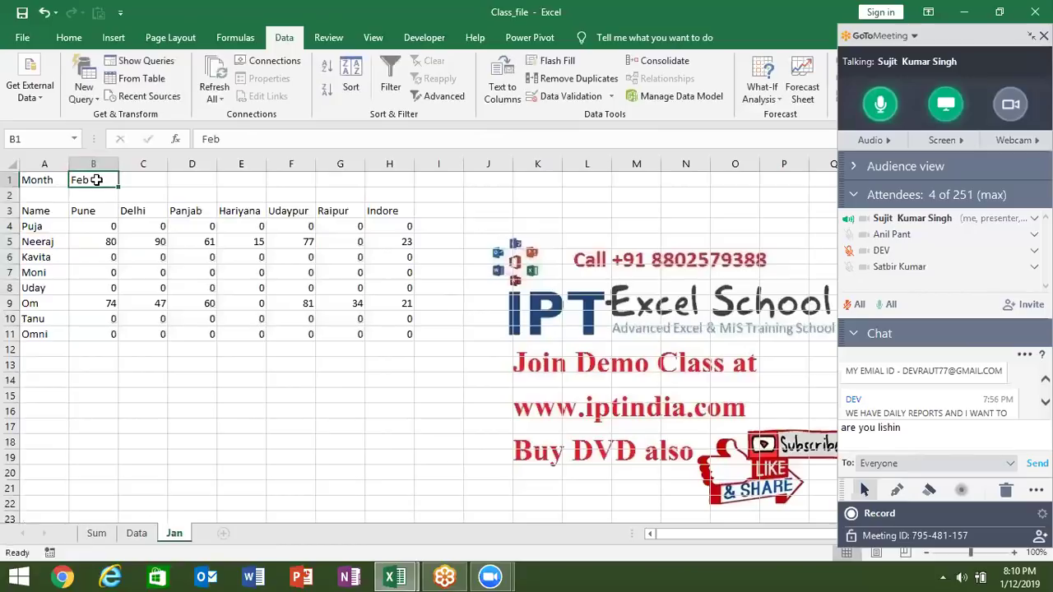
{"action": "type", "text": "Jan"}
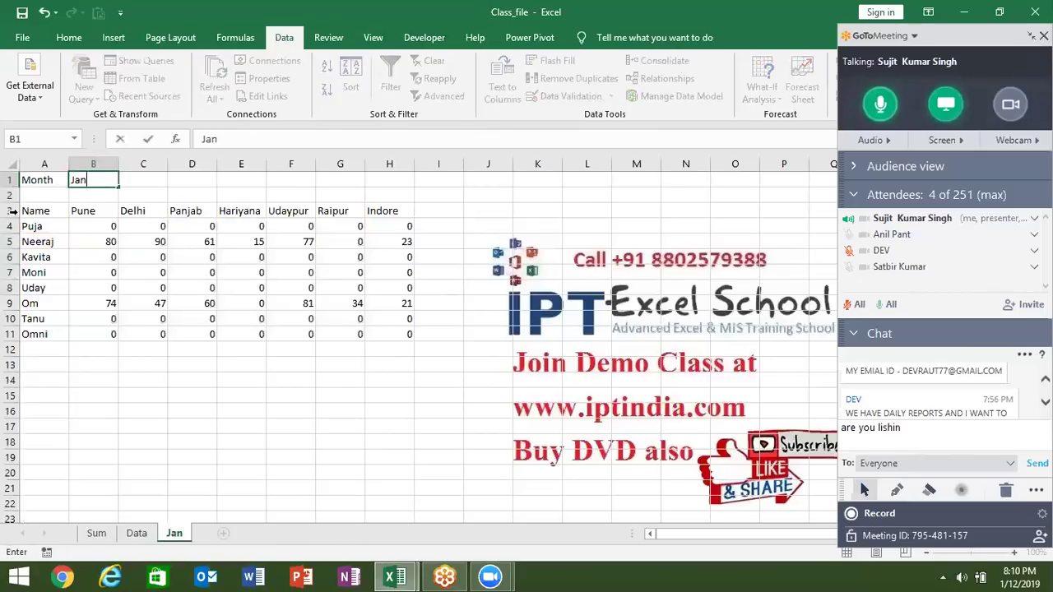
{"action": "left_click_drag", "start_coordinate": [33, 211], "coordinate": [401, 333]}
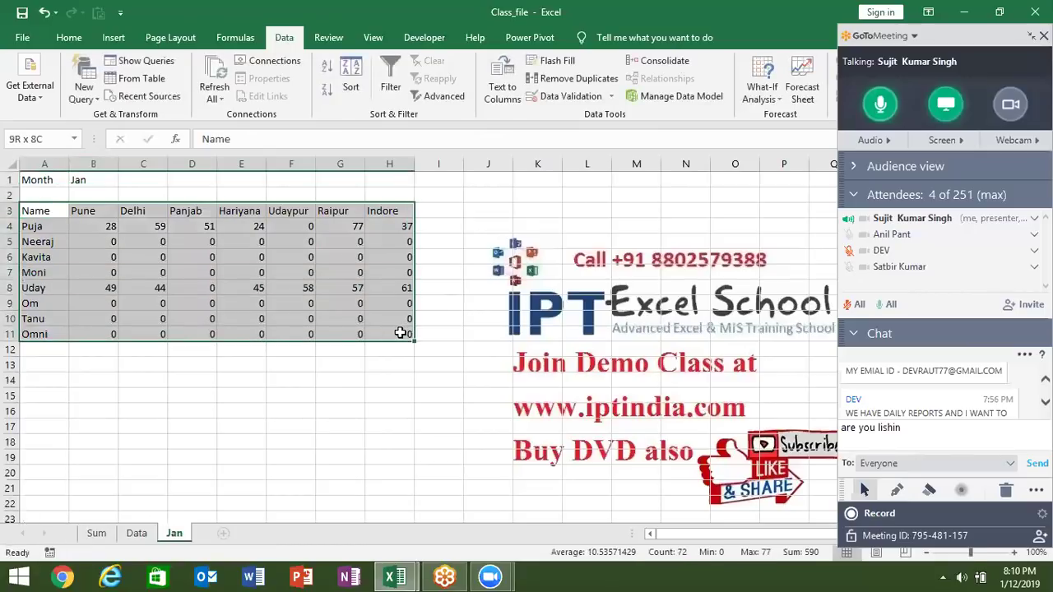
Step: Give A3:H11 all borders and make the header row A3:H3 bold with light green fill
{"action": "left_click", "coordinate": [74, 39]}
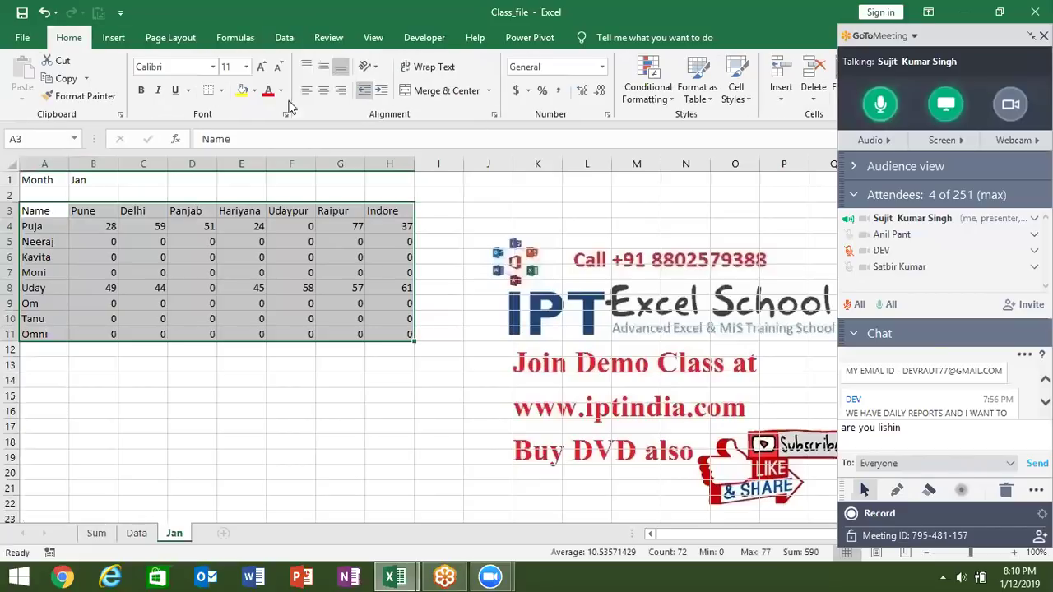
{"action": "left_click", "coordinate": [221, 90]}
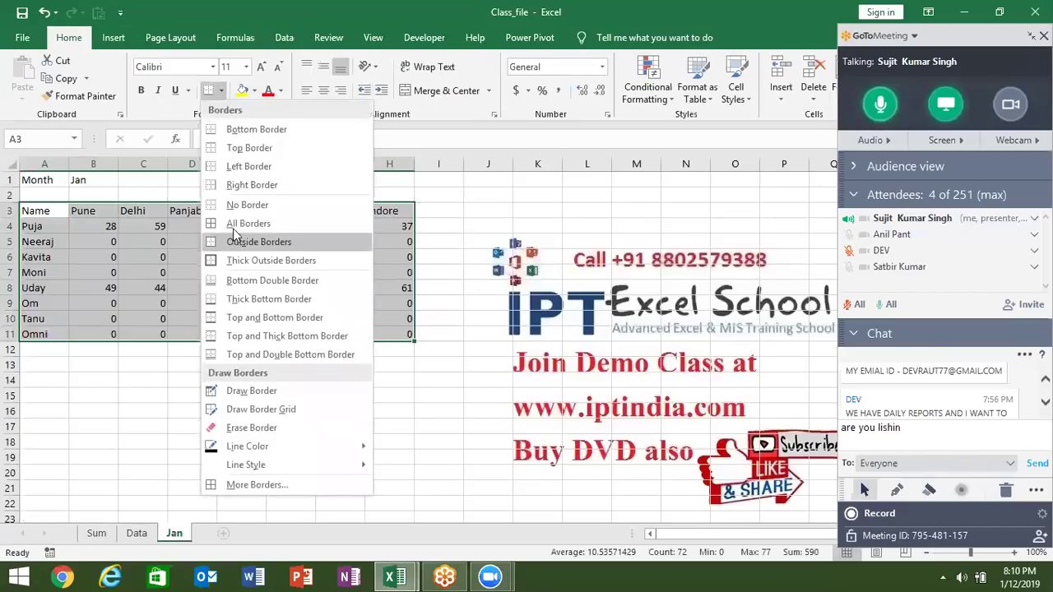
{"action": "left_click", "coordinate": [238, 224]}
{"action": "mouse_move", "coordinate": [33, 210]}
{"action": "left_mouse_down"}
{"action": "mouse_move", "coordinate": [313, 195]}
{"action": "mouse_move", "coordinate": [374, 211]}
{"action": "left_mouse_up"}
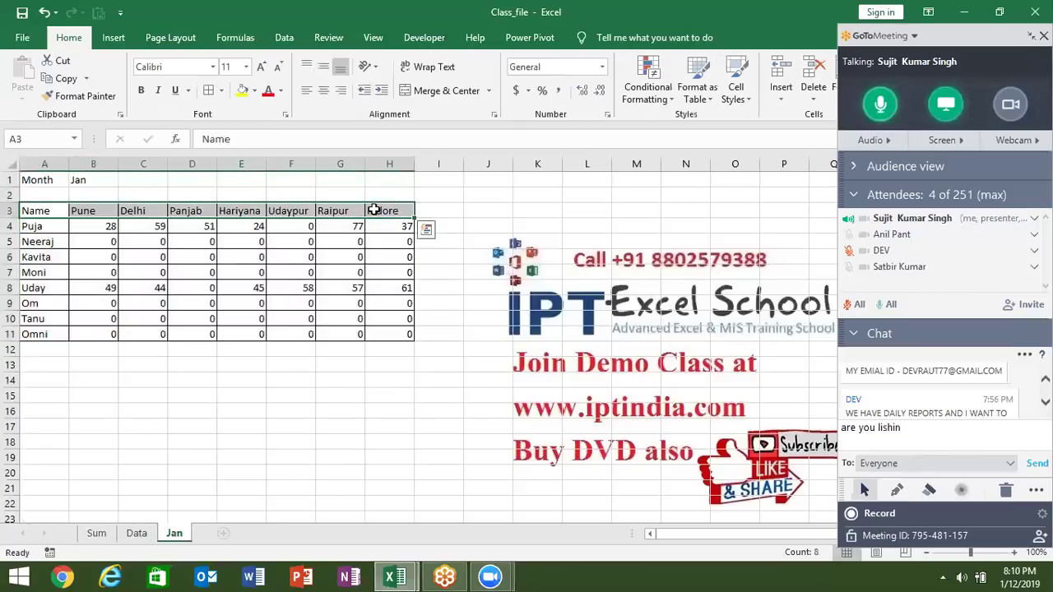
{"action": "key", "text": "ctrl+b"}
{"action": "left_click", "coordinate": [254, 91]}
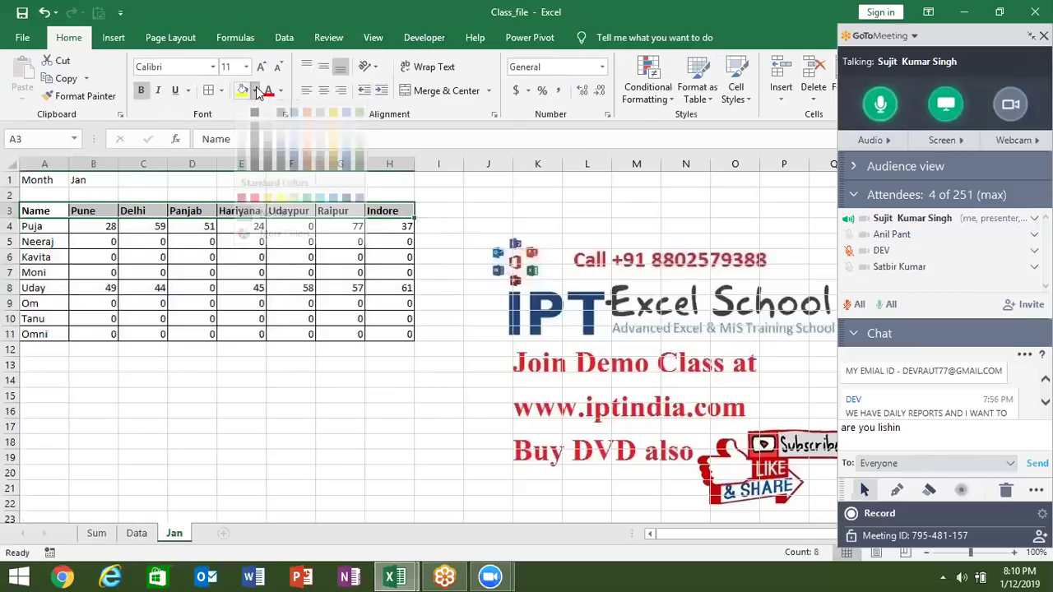
{"action": "left_click", "coordinate": [293, 211]}
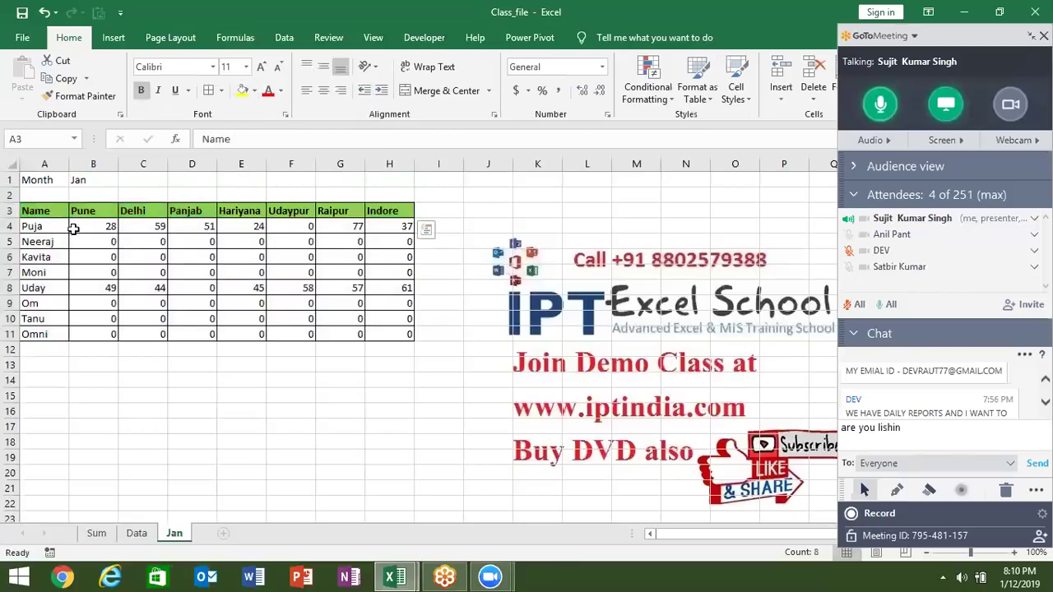
Step: Fill the name cells A4:A11, Puja through Omni, light blue
{"action": "left_click", "coordinate": [48, 228]}
{"action": "left_click_drag", "start_coordinate": [49, 228], "coordinate": [45, 333]}
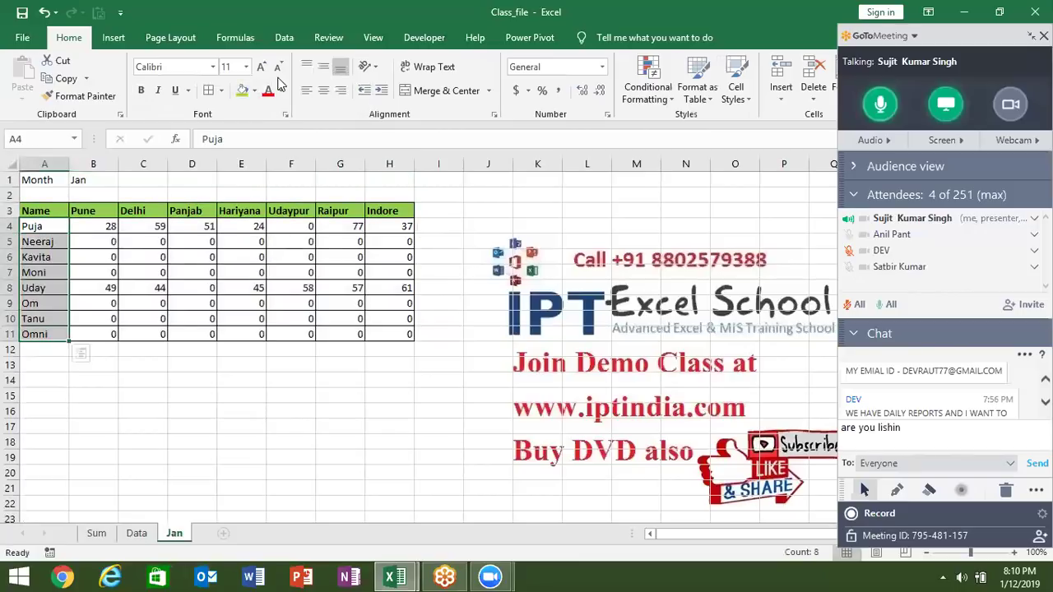
{"action": "left_click", "coordinate": [254, 92]}
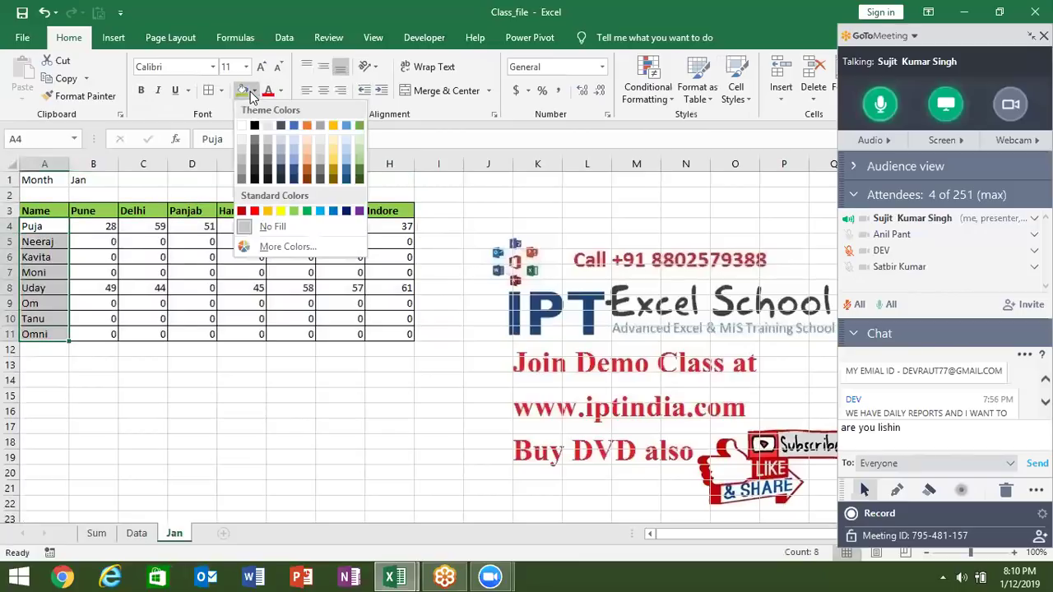
{"action": "left_click", "coordinate": [320, 212]}
{"action": "left_click", "coordinate": [288, 303]}
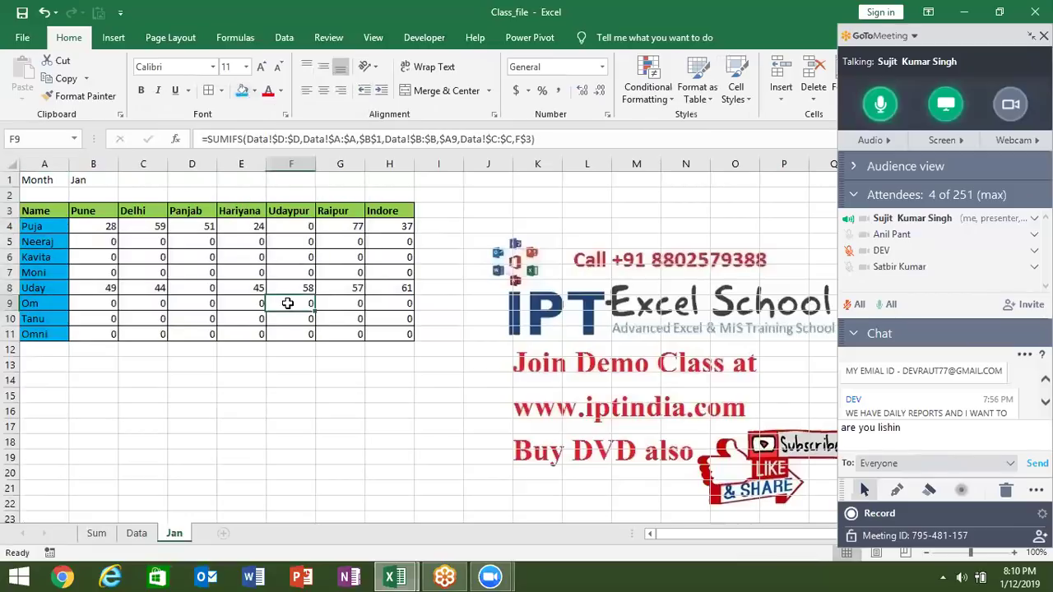
Step: Turn off Gridlines View for the Jan sheet
{"action": "left_click", "coordinate": [185, 40]}
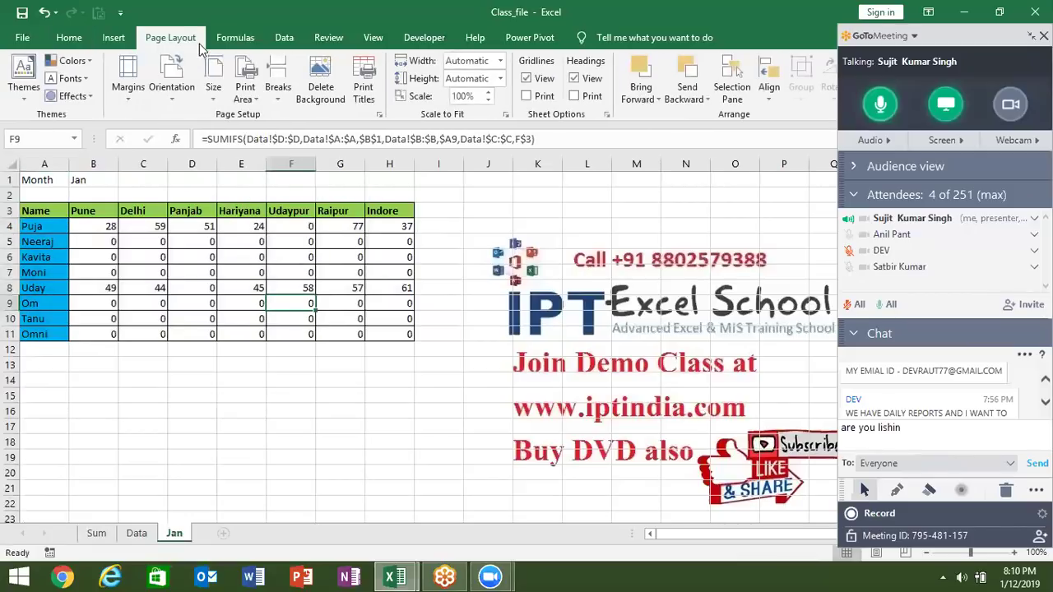
{"action": "left_click", "coordinate": [526, 79]}
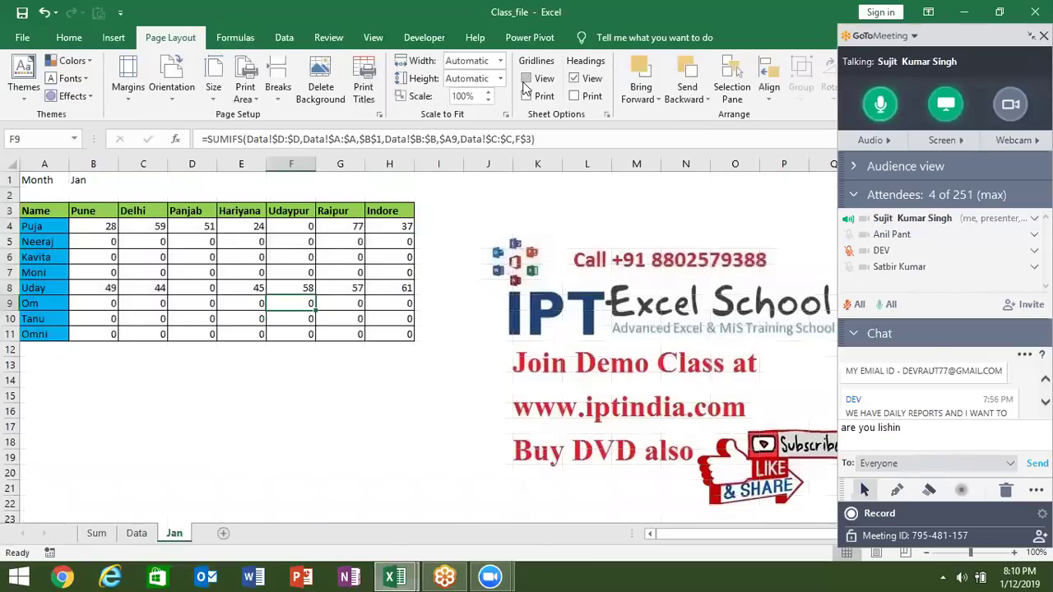
{"action": "left_click", "coordinate": [466, 214]}
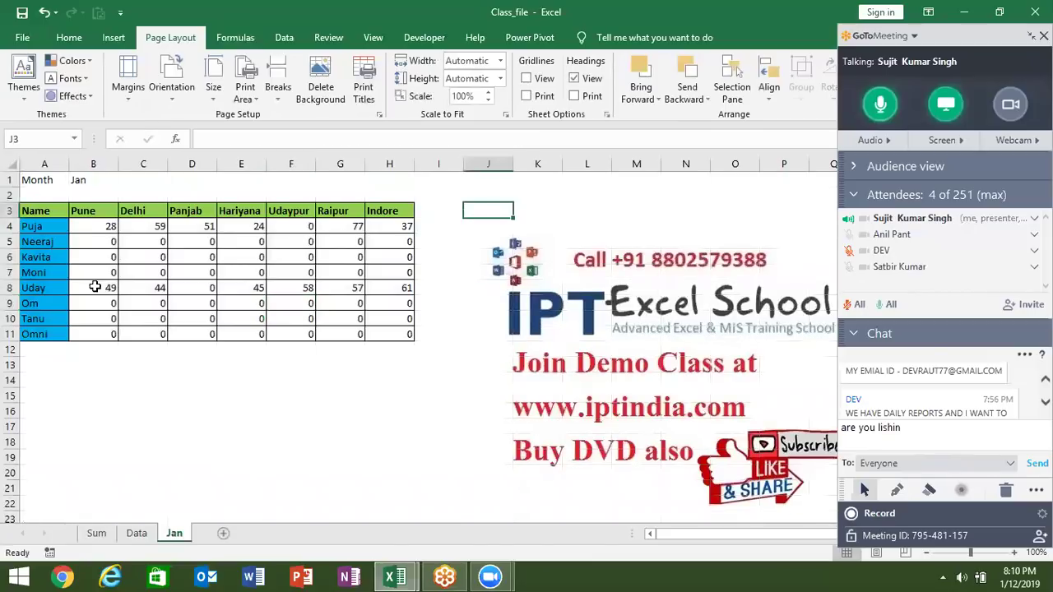
{"action": "left_click_drag", "start_coordinate": [181, 539], "coordinate": [224, 537], "text": "ctrl"}
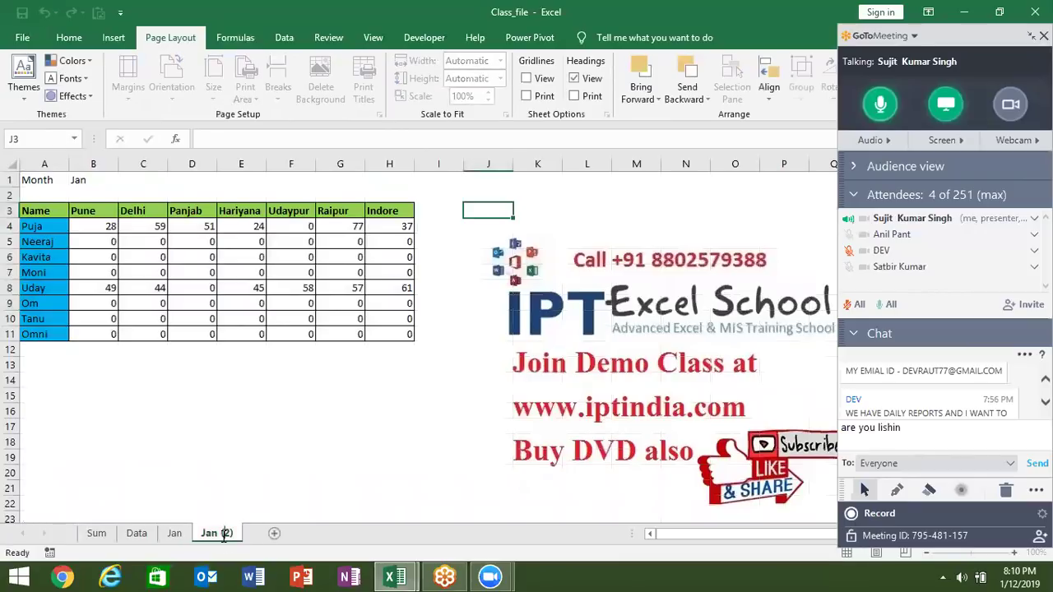
{"action": "key", "text": "BackSpace"}
{"action": "key", "text": "BackSpace"}
{"action": "key", "text": "BackSpace"}
{"action": "key", "text": "BackSpace"}
{"action": "key", "text": "BackSpace"}
{"action": "key", "text": "BackSpace"}
{"action": "key", "text": "BackSpace"}
{"action": "type", "text": "Feb"}
{"action": "key", "text": "BackSpace"}
{"action": "type", "text": "b"}
{"action": "key", "text": "Return"}
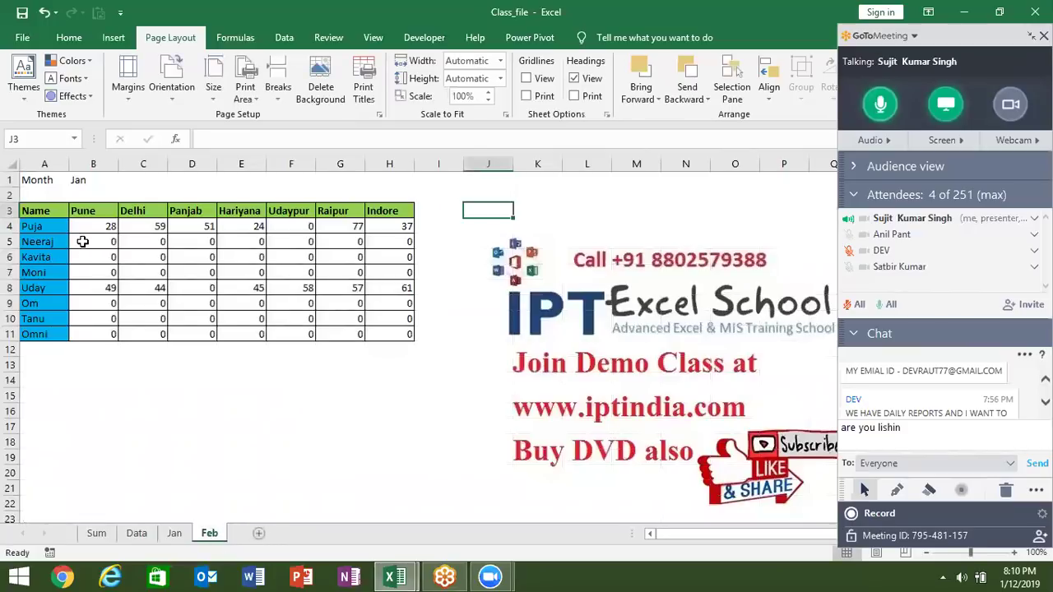
{"action": "left_click", "coordinate": [75, 181]}
{"action": "type", "text": "Feb"}
{"action": "key", "text": "Return"}
{"action": "left_click", "coordinate": [75, 180]}
{"action": "key", "text": "Delete"}
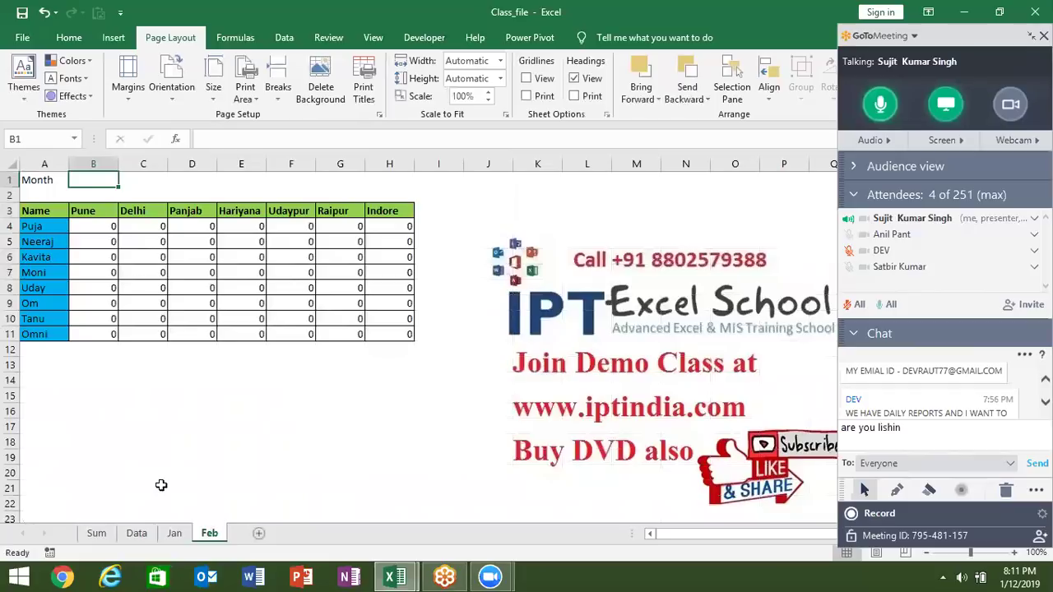
{"action": "right_click", "coordinate": [211, 532]}
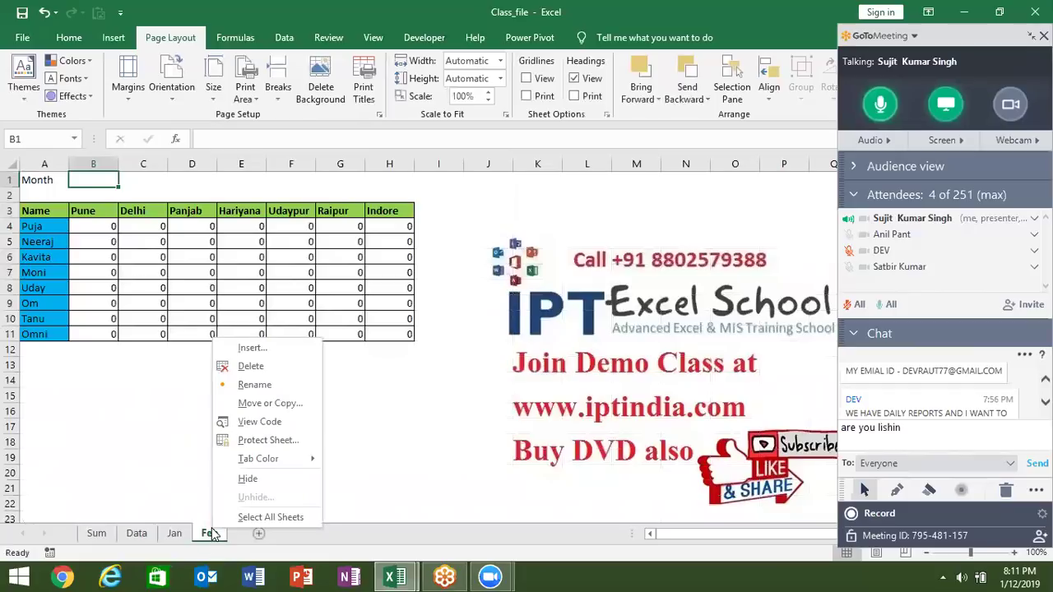
{"action": "left_click", "coordinate": [250, 366]}
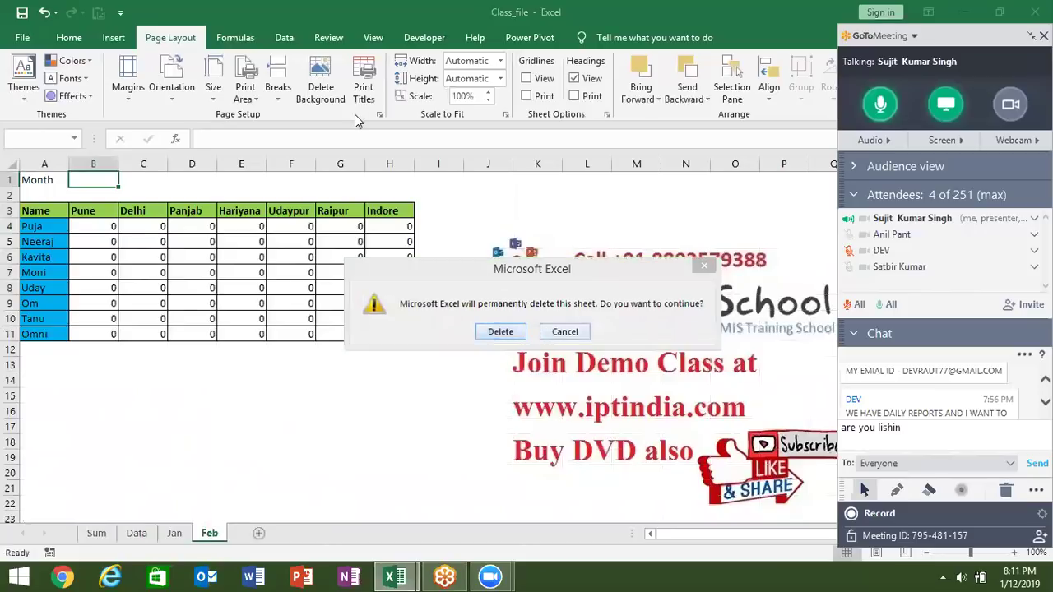
{"action": "key", "text": "Return"}
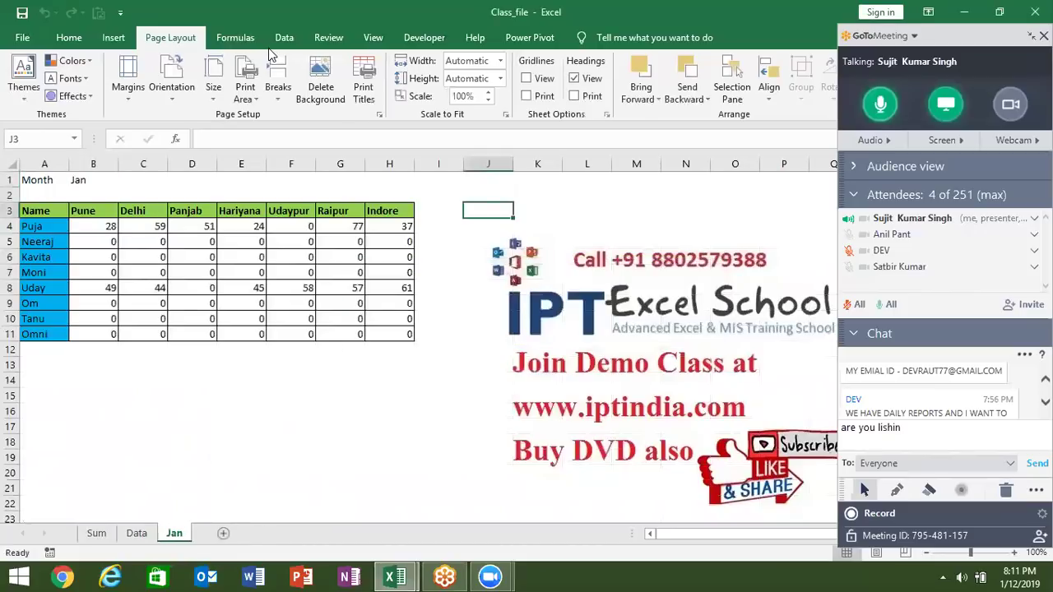
{"action": "left_click", "coordinate": [139, 535]}
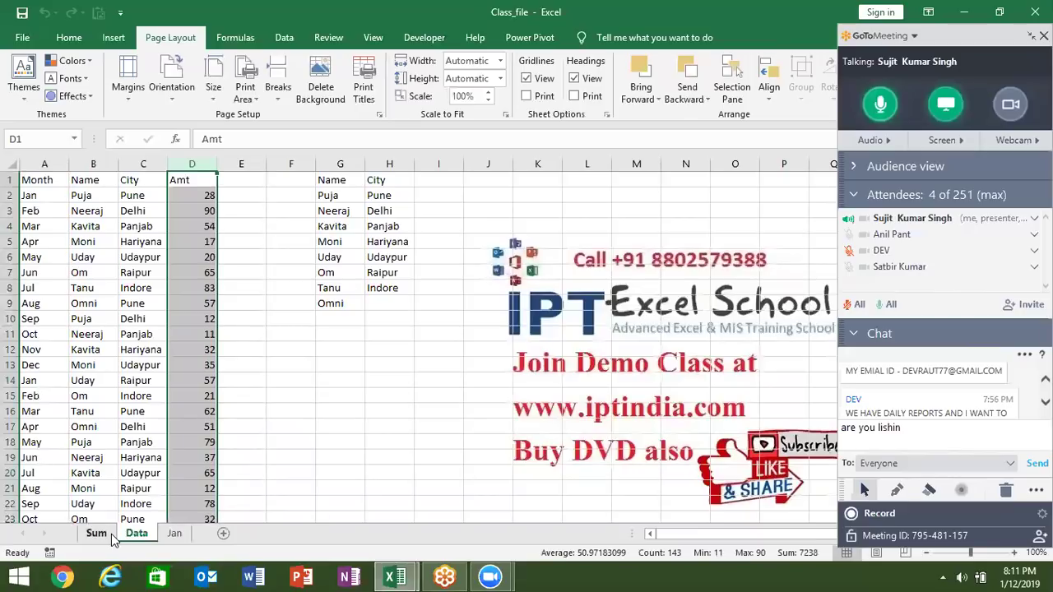
{"action": "left_click", "coordinate": [113, 535]}
{"action": "left_click", "coordinate": [81, 225]}
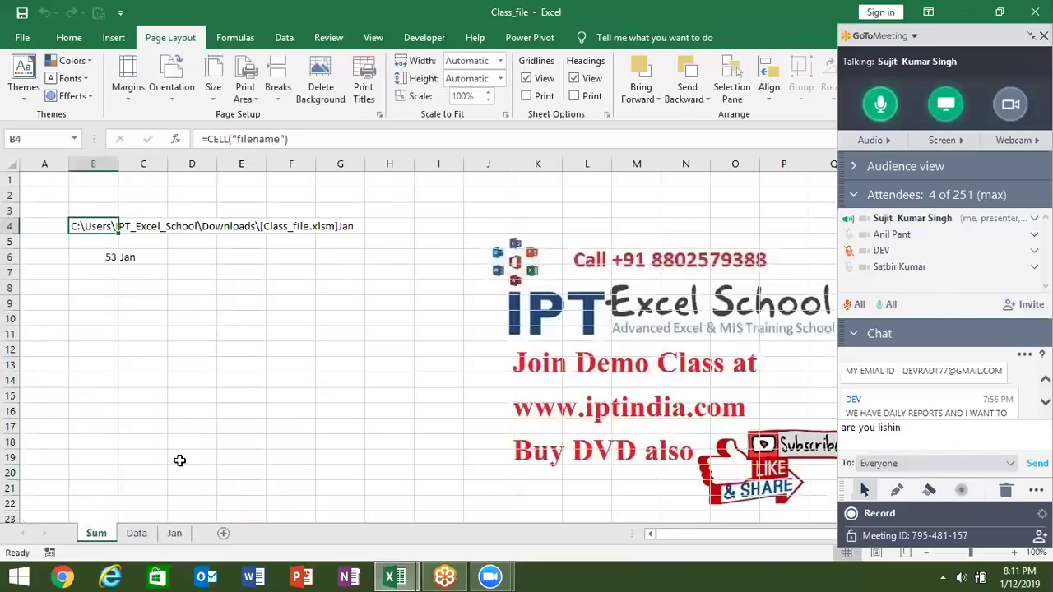
{"action": "left_click", "coordinate": [141, 533]}
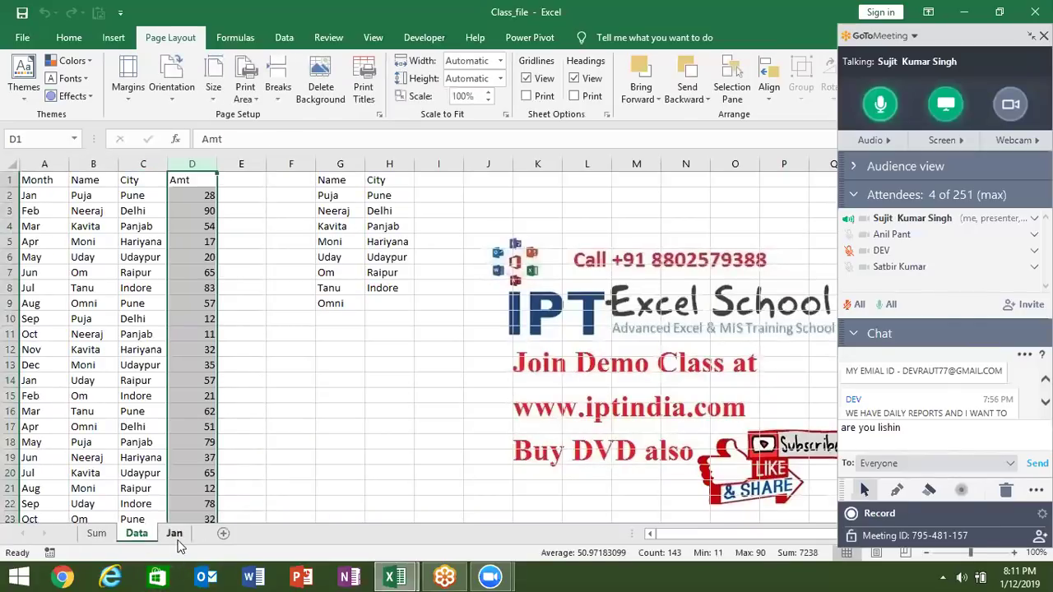
{"action": "left_click", "coordinate": [175, 536]}
{"action": "left_click", "coordinate": [84, 182]}
Step: Enter =CELL("filename") in B1 so it displays the workbook's full file path
{"action": "type", "text": "=cel"}
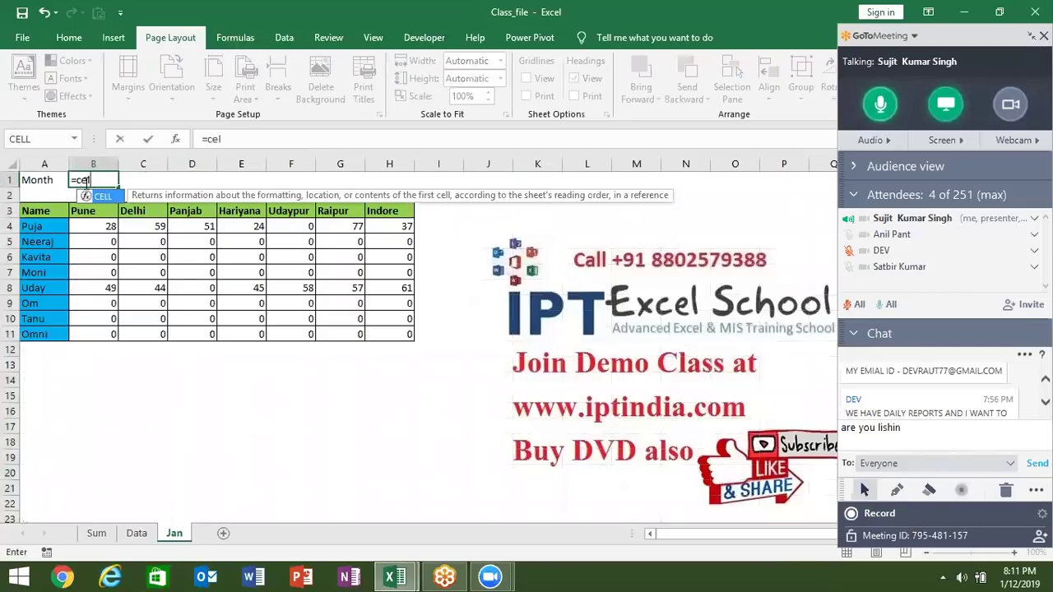
{"action": "key", "text": "Tab"}
{"action": "key", "text": "Down"}
{"action": "key", "text": "Down"}
{"action": "key", "text": "Down"}
{"action": "key", "text": "Down"}
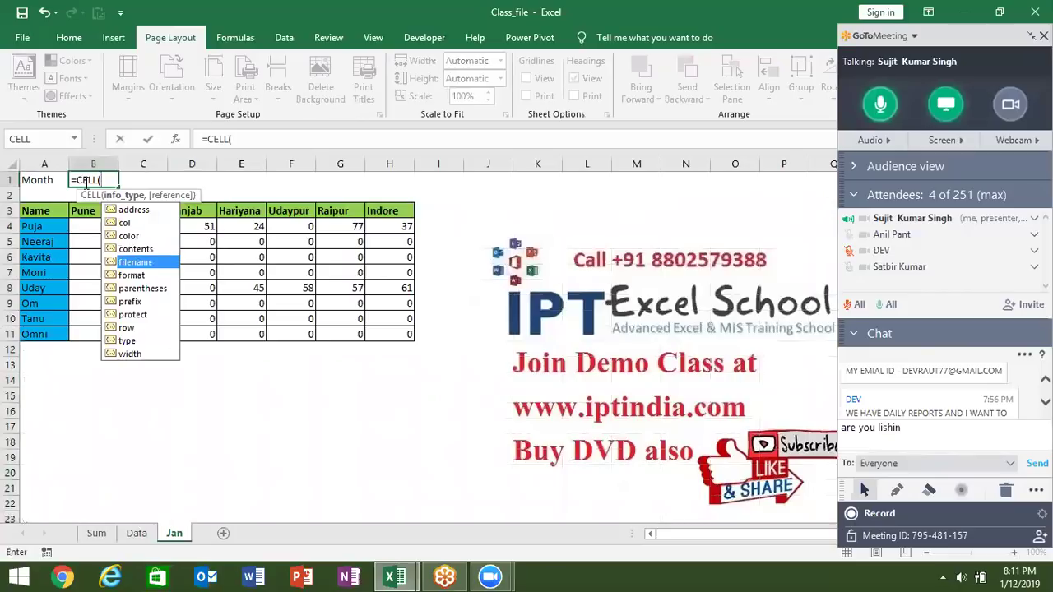
{"action": "key", "text": "Tab"}
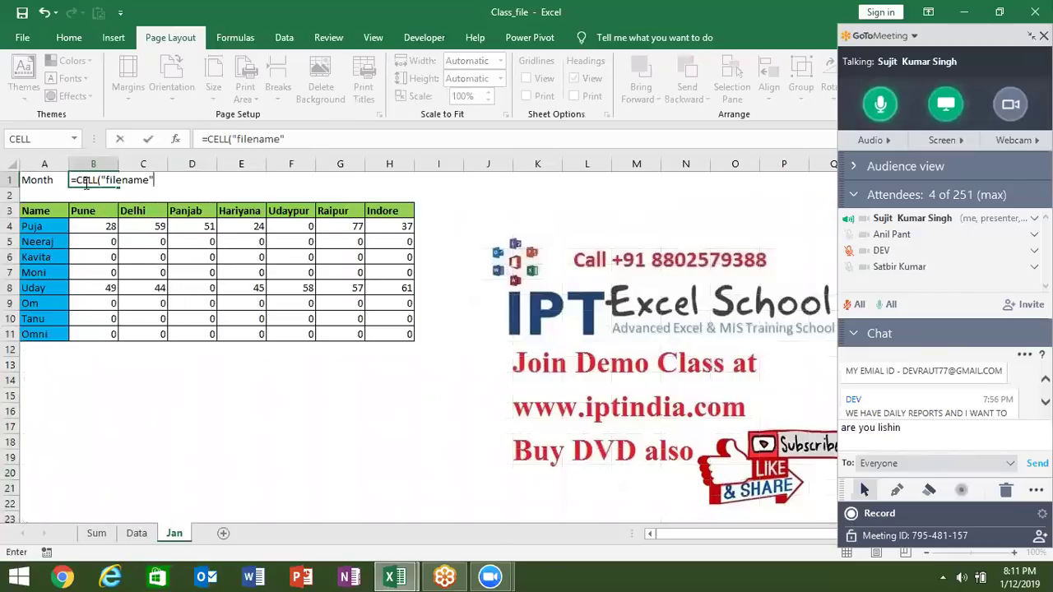
{"action": "key", "text": "Return"}
Step: Rewrite B1's formula to begin =RIGHT(CELL("filename"),LEN(CELL("filename"))
{"action": "left_click", "coordinate": [83, 181]}
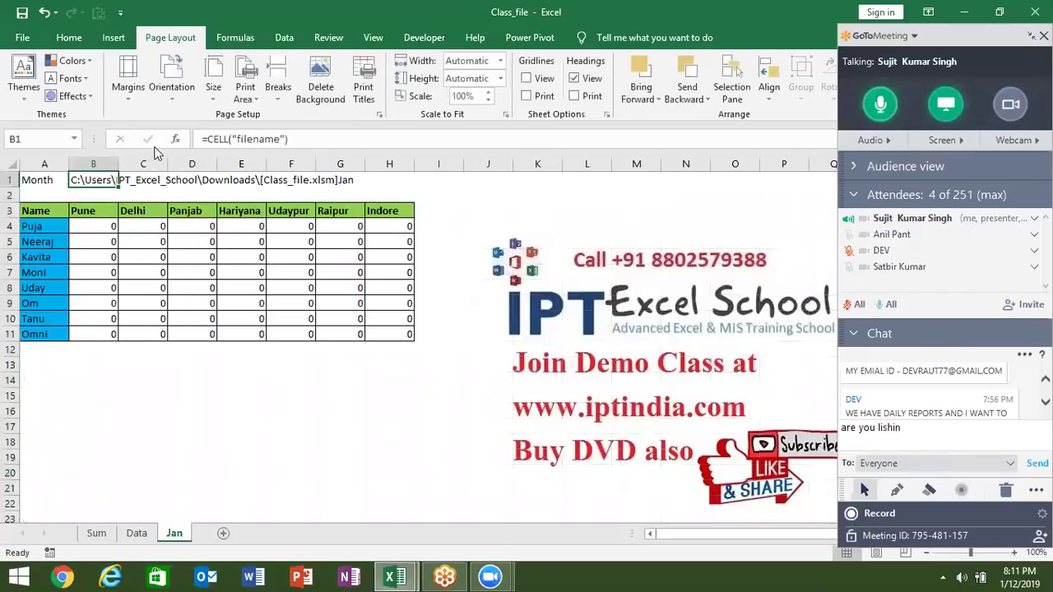
{"action": "left_click", "coordinate": [205, 138]}
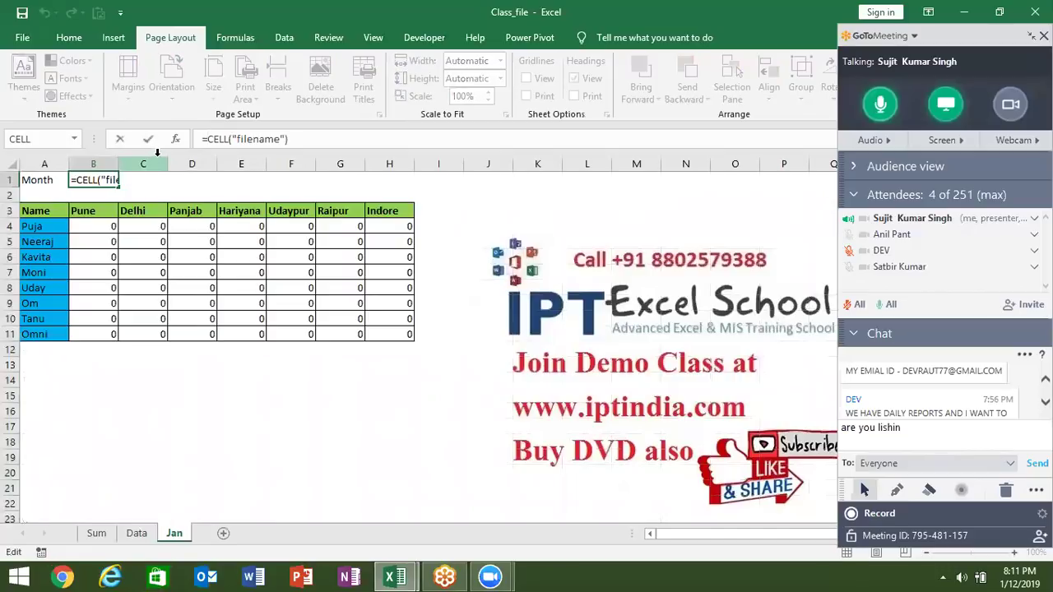
{"action": "type", "text": "le"}
{"action": "key", "text": "BackSpace"}
{"action": "key", "text": "BackSpace"}
{"action": "type", "text": "ro"}
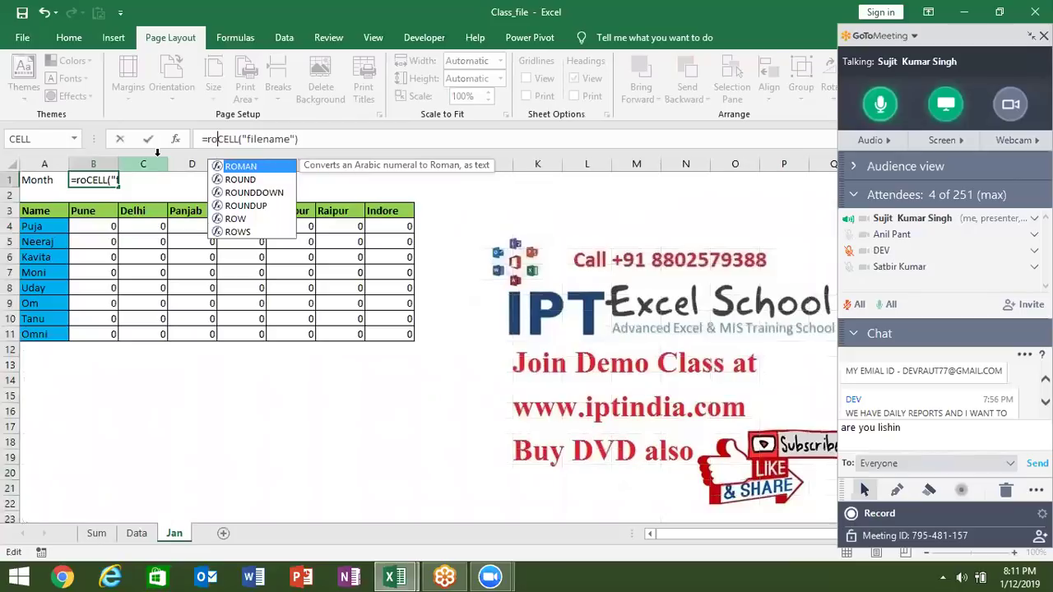
{"action": "key", "text": "BackSpace"}
{"action": "type", "text": "ight("}
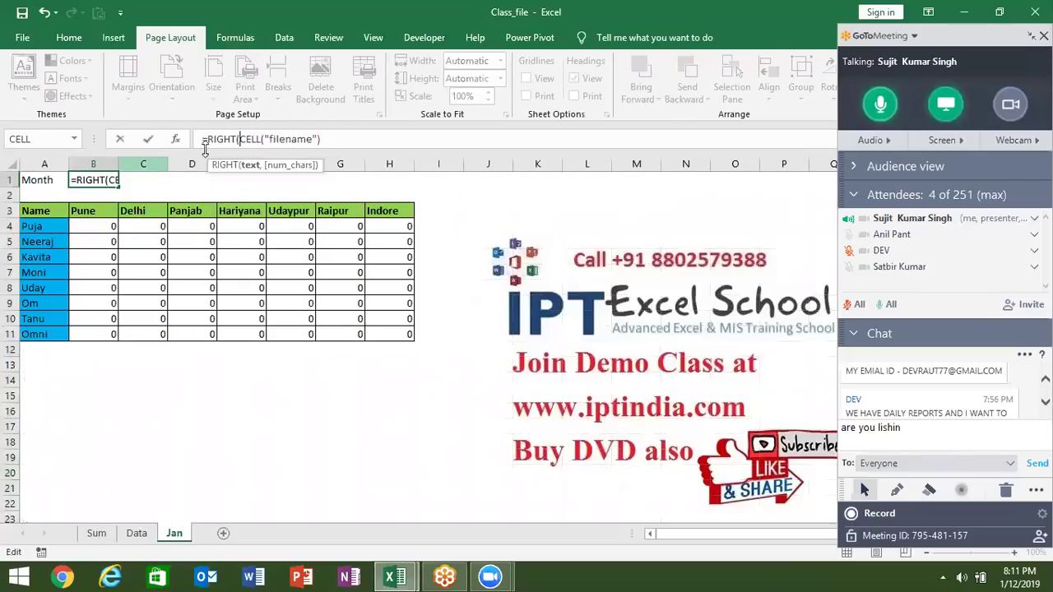
{"action": "type", "text": ","}
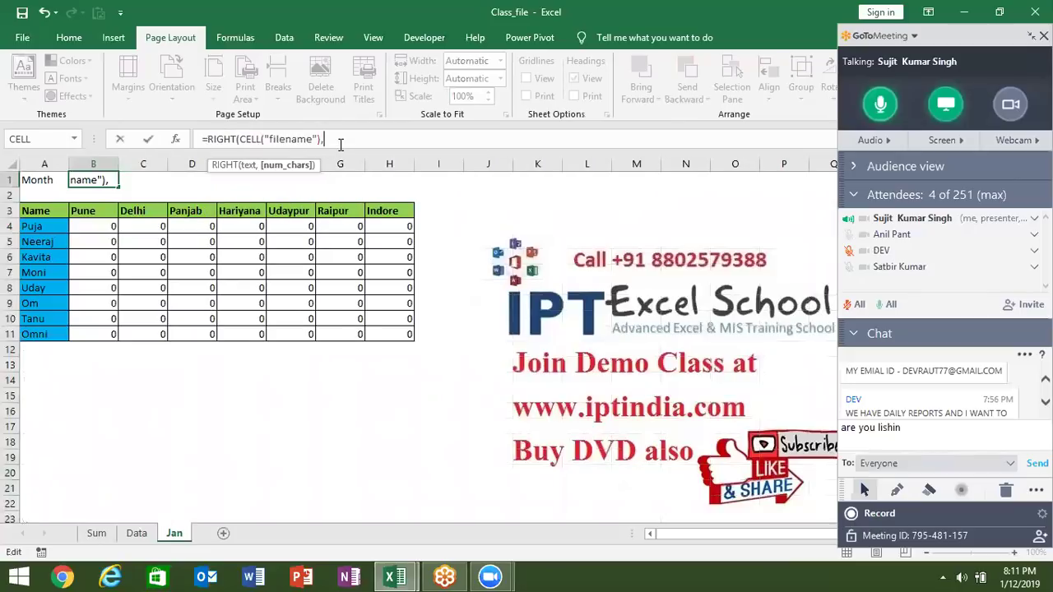
{"action": "type", "text": "len("}
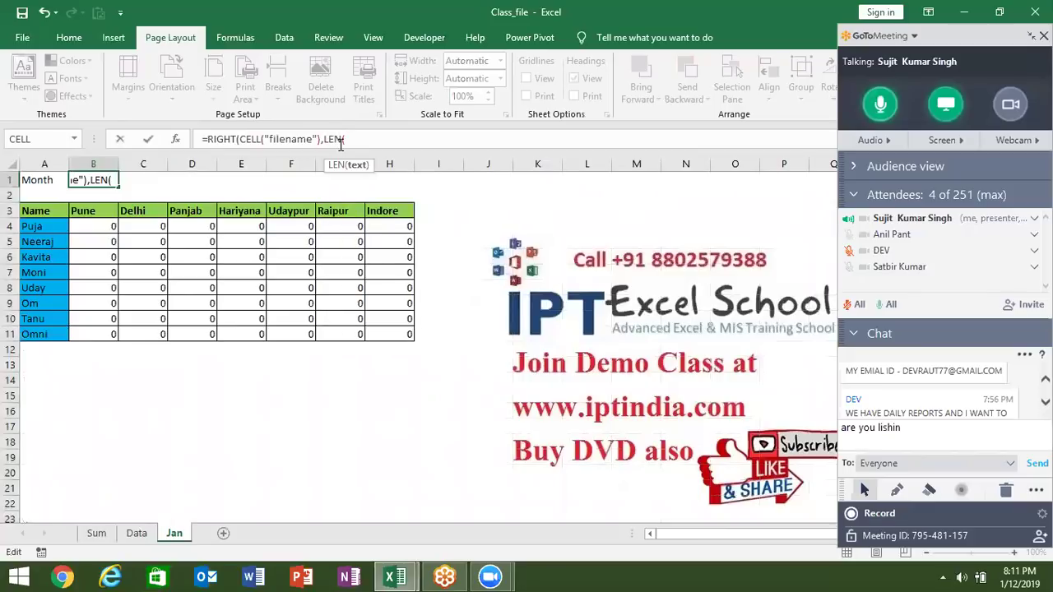
{"action": "type", "text": "cel"}
{"action": "key", "text": "Tab"}
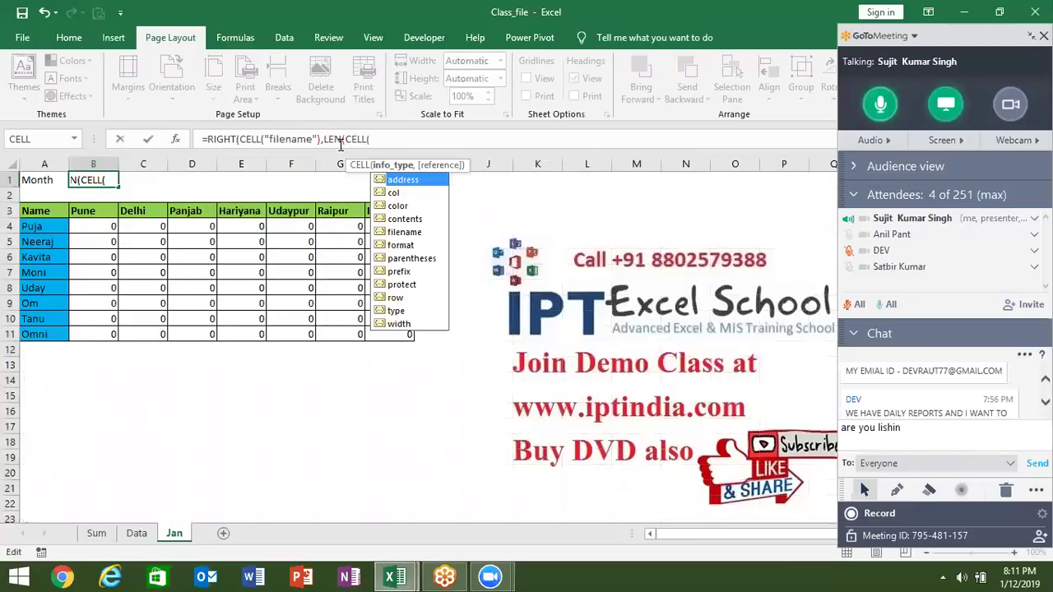
{"action": "key", "text": "Down"}
{"action": "key", "text": "Down"}
{"action": "key", "text": "Down"}
{"action": "key", "text": "Down"}
{"action": "key", "text": "Down"}
{"action": "key", "text": "Up"}
{"action": "key", "text": "Tab"}
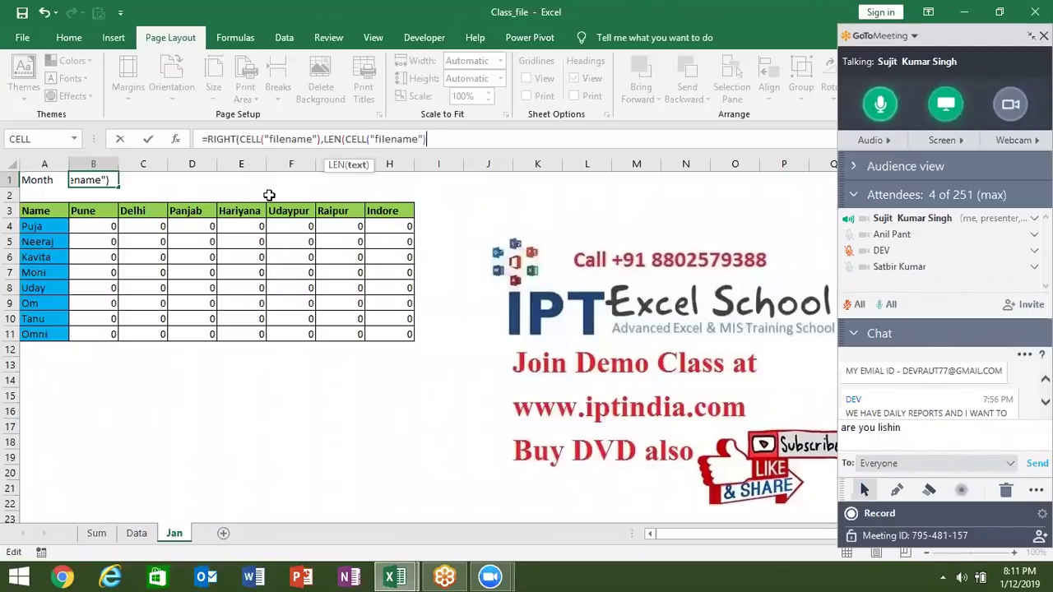
Step: Finish the formula with -FIND("]",CELL("filename"),1)) so B1 shows Jan
{"action": "type", "text": ")-"}
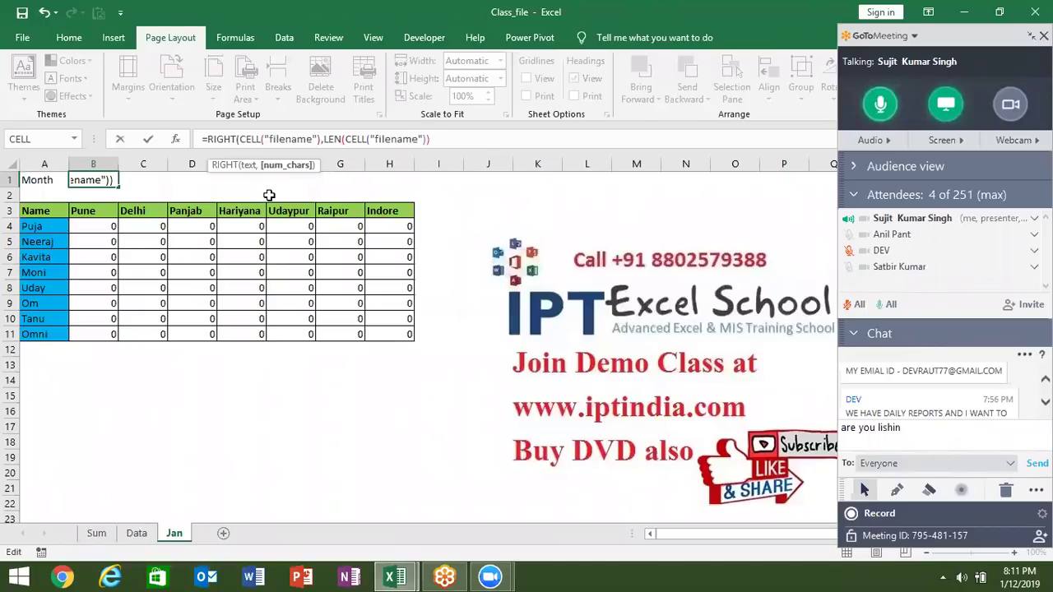
{"action": "type", "text": "FI"}
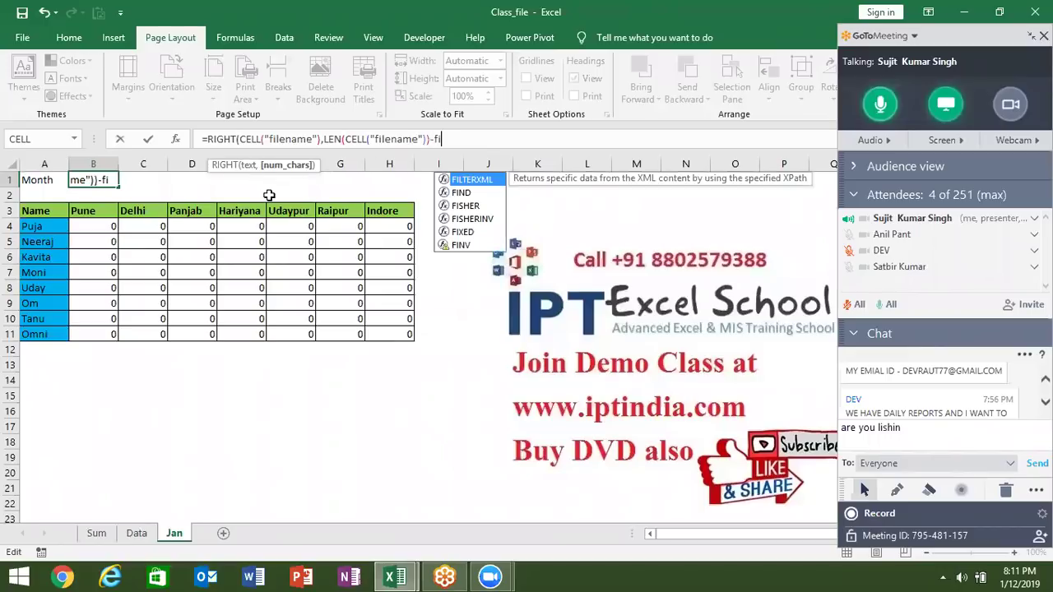
{"action": "type", "text": "ND(\"]\","}
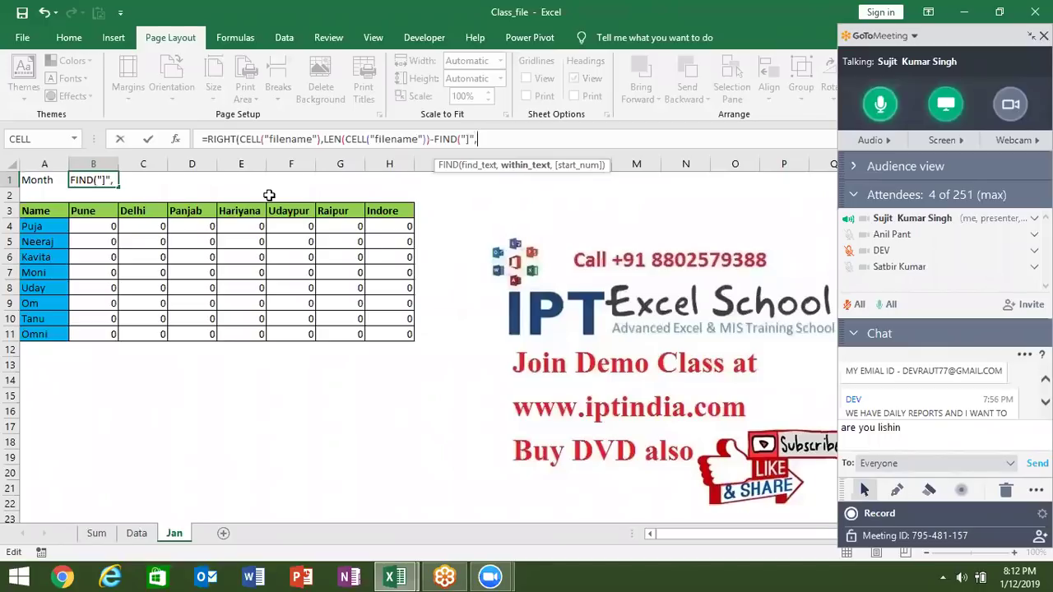
{"action": "type", "text": "cel"}
{"action": "key", "text": "Tab"}
{"action": "key", "text": "Down"}
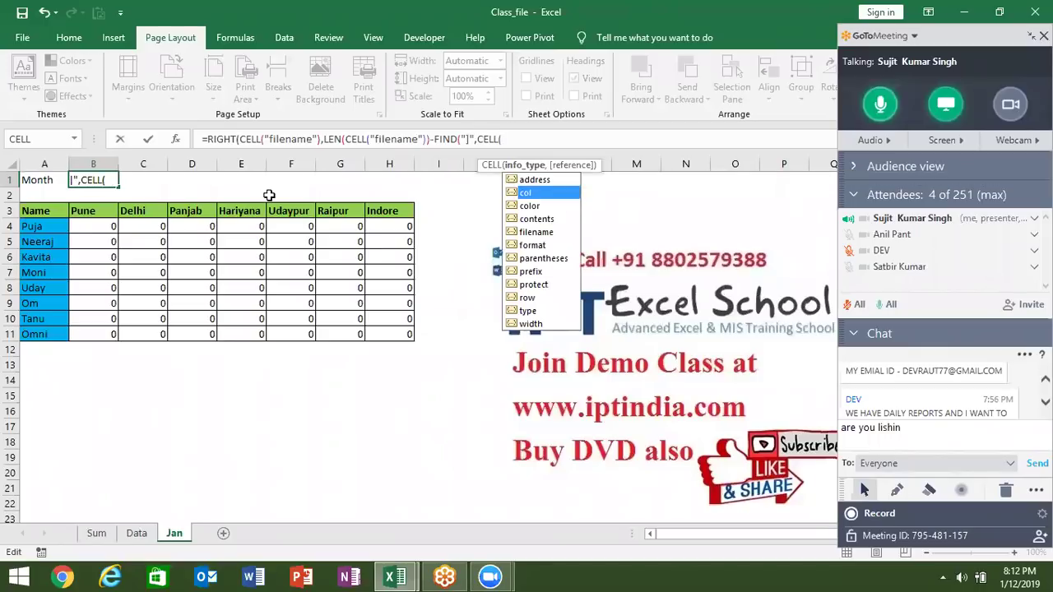
{"action": "key", "text": "Down"}
{"action": "key", "text": "Down"}
{"action": "key", "text": "Down"}
{"action": "key", "text": "Tab"}
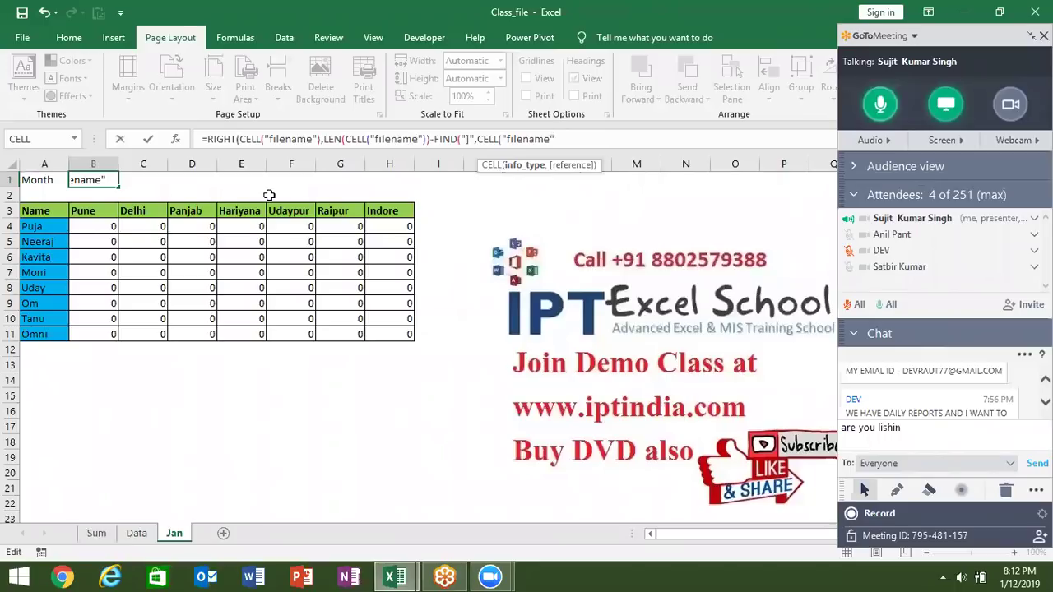
{"action": "type", "text": "),1)"}
{"action": "key", "text": "Return"}
{"action": "key", "text": "Return"}
{"action": "key", "text": "Up"}
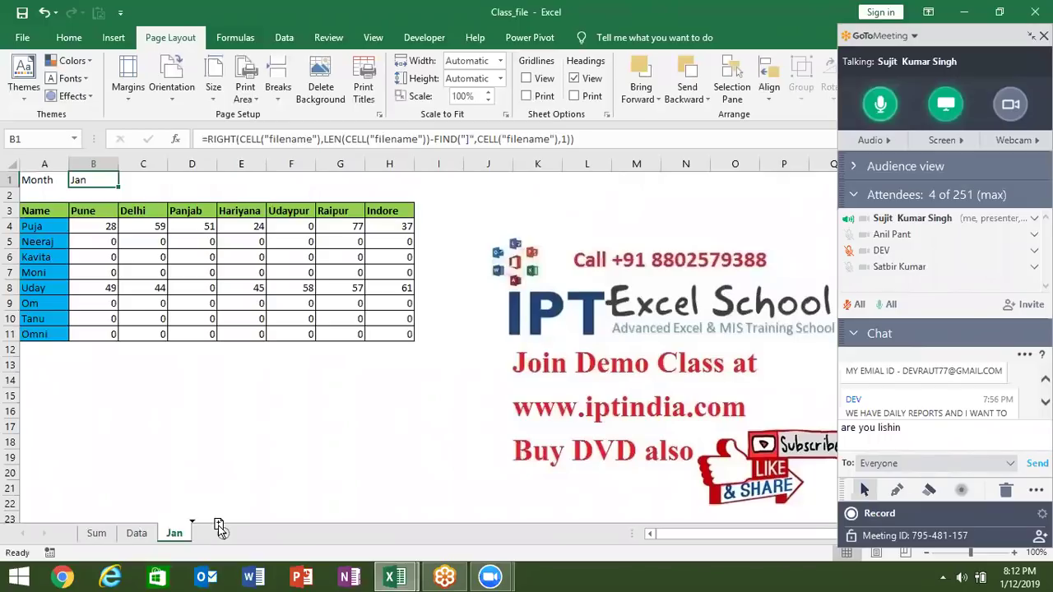
Step: Duplicate the Jan sheet and rename the copy Feb
{"action": "left_click_drag", "start_coordinate": [183, 533], "coordinate": [222, 533]}
{"action": "double_click", "coordinate": [208, 533]}
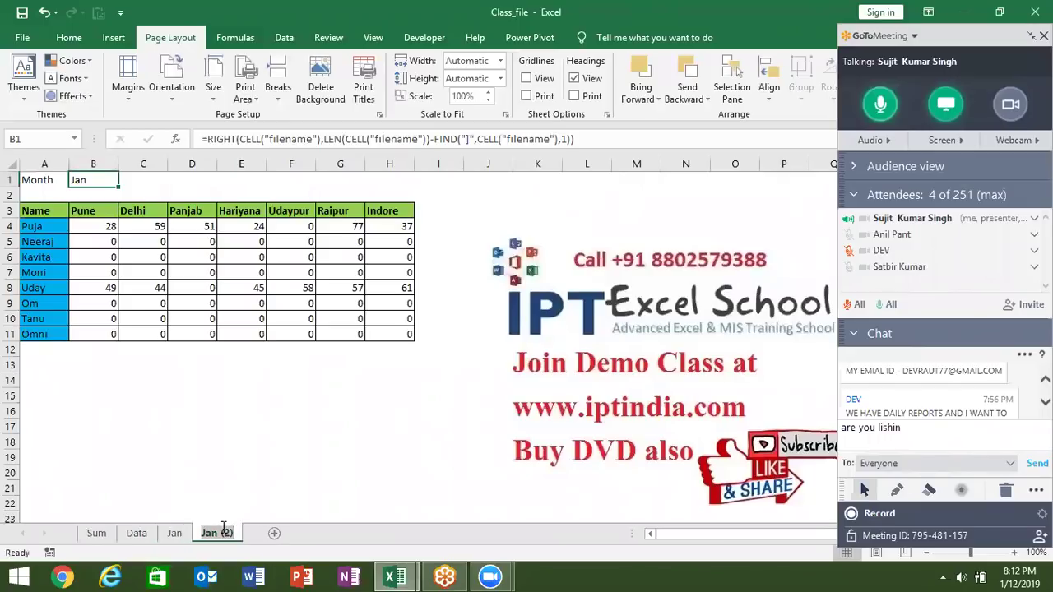
{"action": "type", "text": "Feb"}
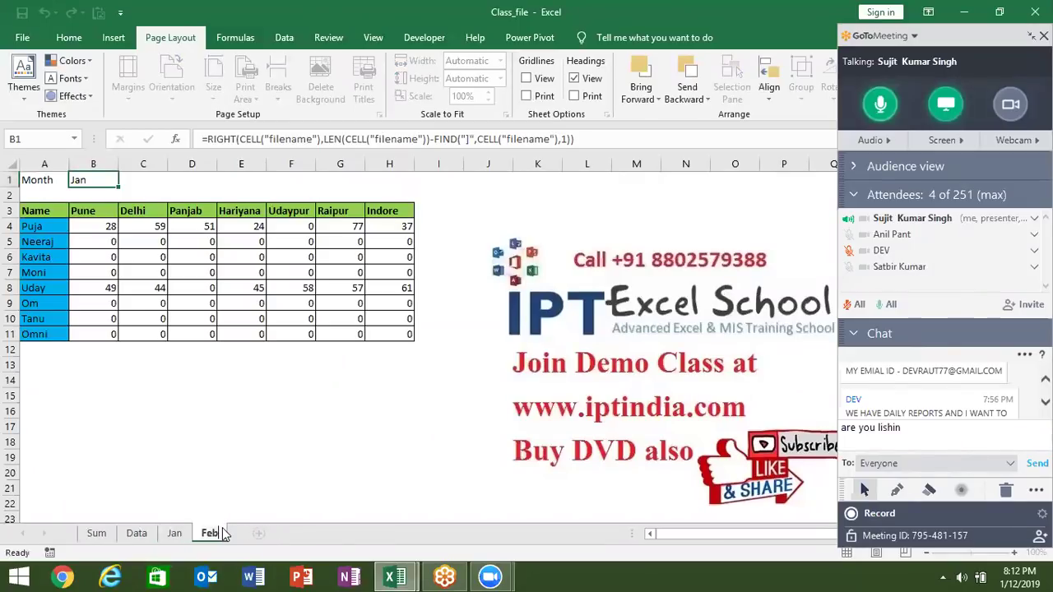
{"action": "key", "text": "Return"}
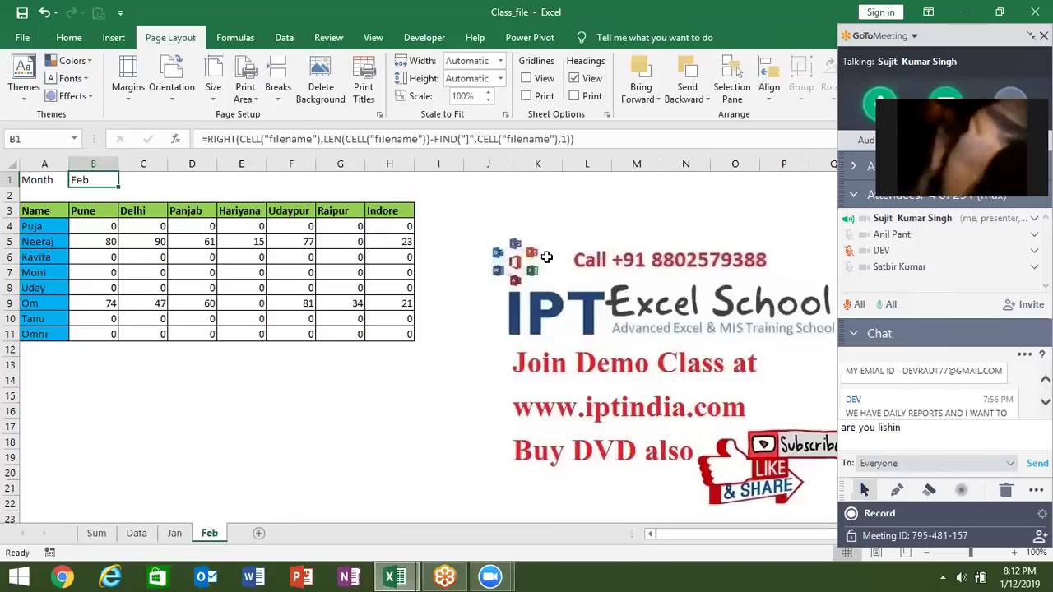
Step: Review the LEN(B4) part of C6's formula on Sum, then add a new sheet after Feb
{"action": "left_click", "coordinate": [95, 533]}
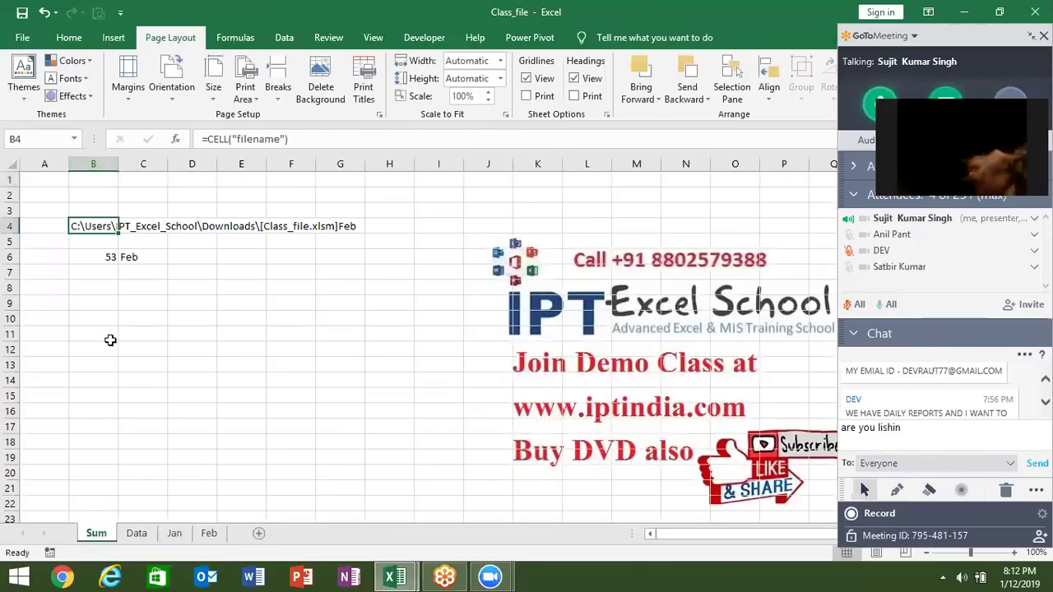
{"action": "left_click", "coordinate": [141, 257]}
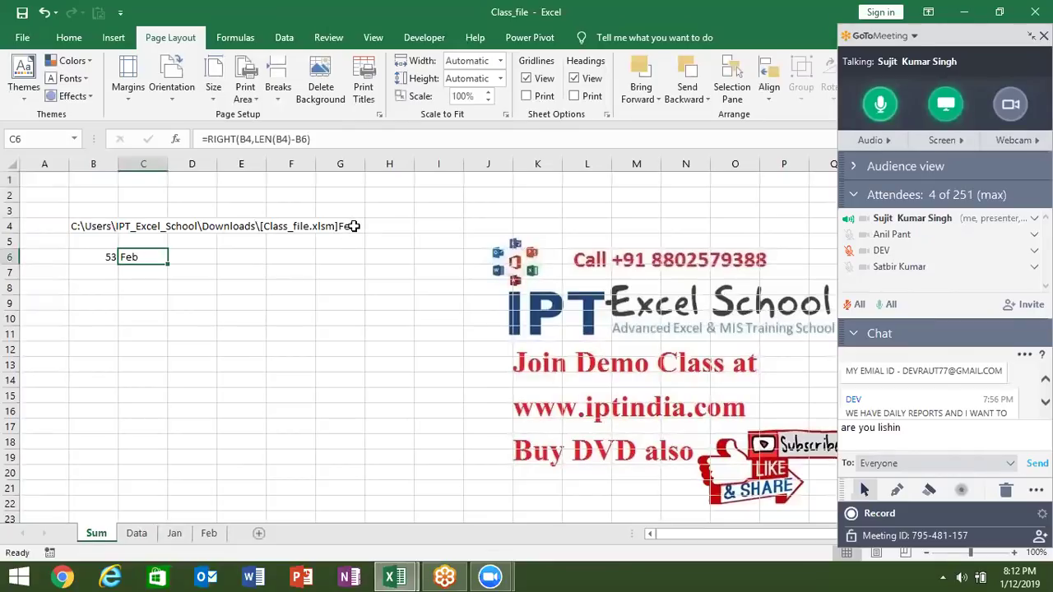
{"action": "double_click", "coordinate": [142, 258]}
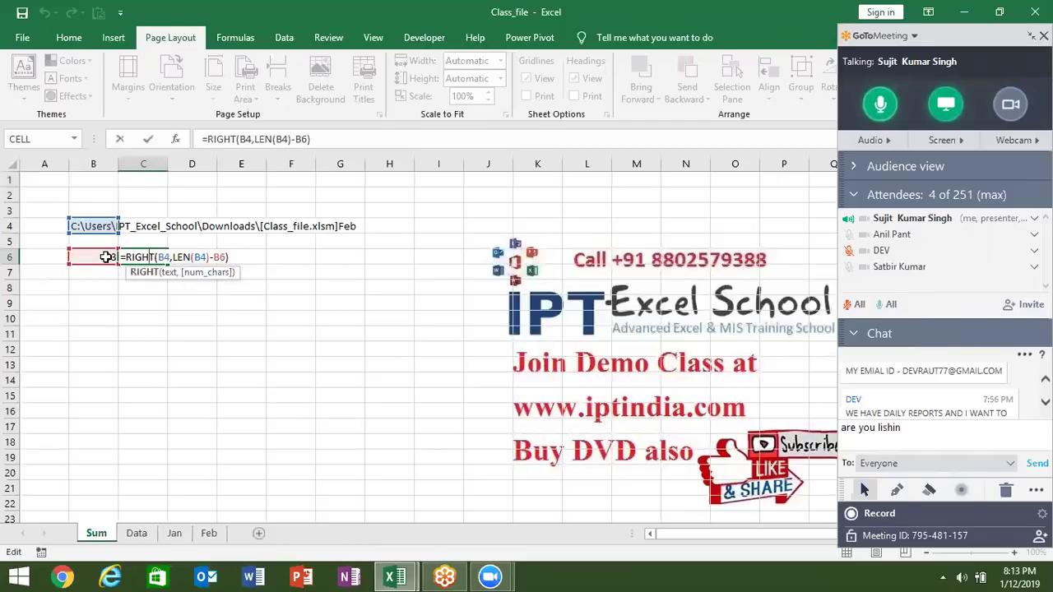
{"action": "left_click_drag", "start_coordinate": [173, 257], "coordinate": [209, 255]}
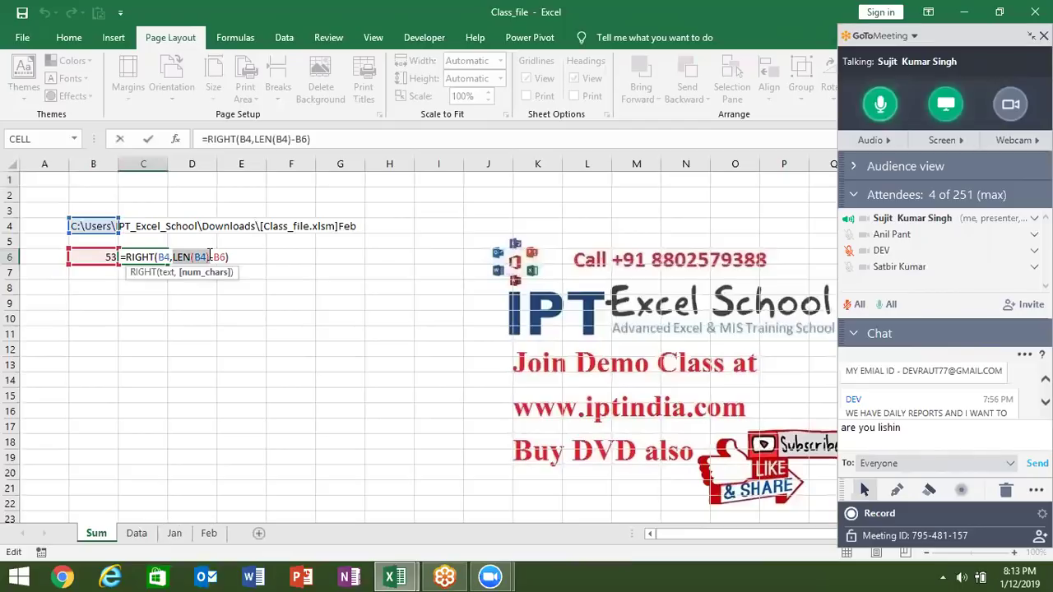
{"action": "key", "text": "Escape"}
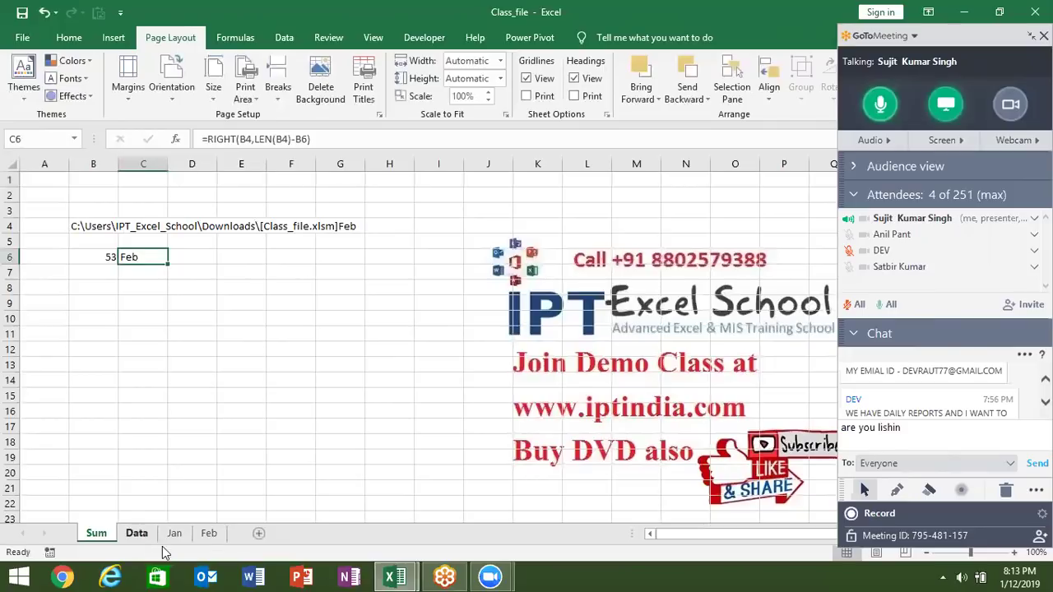
{"action": "left_click", "coordinate": [208, 540]}
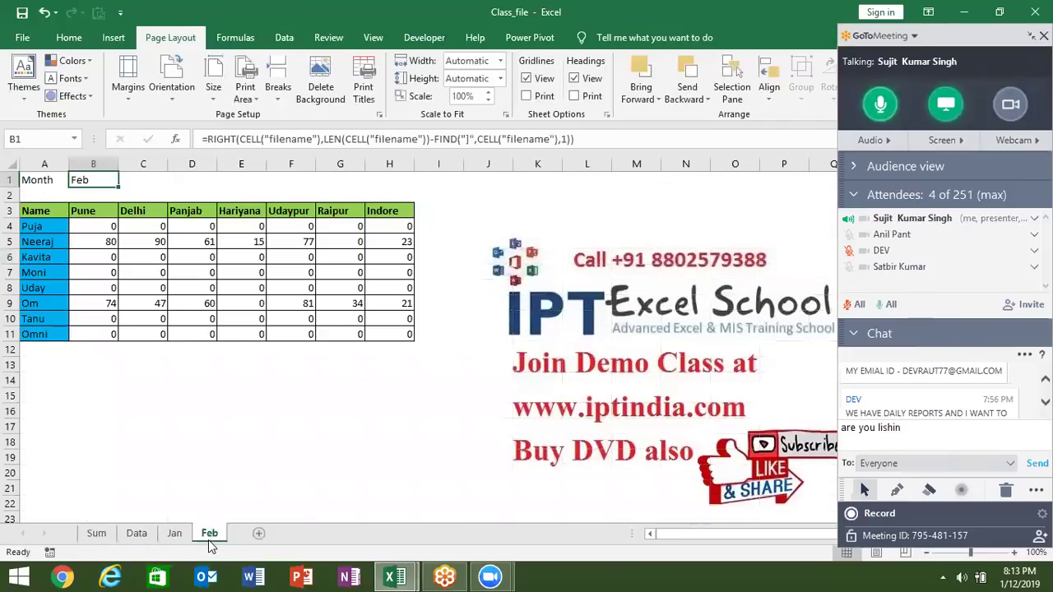
{"action": "left_click", "coordinate": [259, 534]}
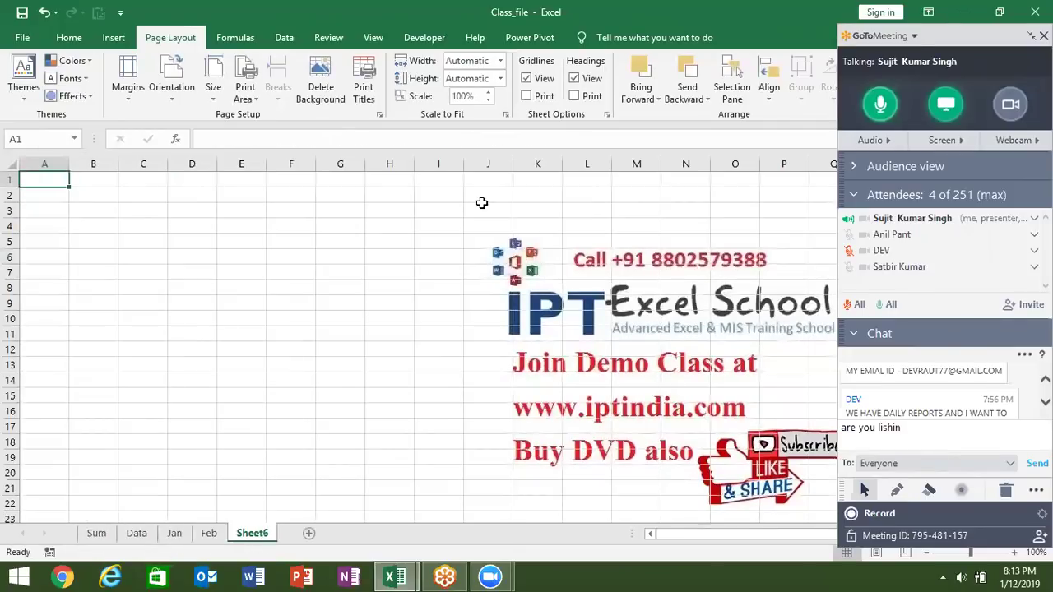
Step: Open Help for ERROR.TYPE from Formulas > More Functions > Information
{"action": "left_click", "coordinate": [417, 48]}
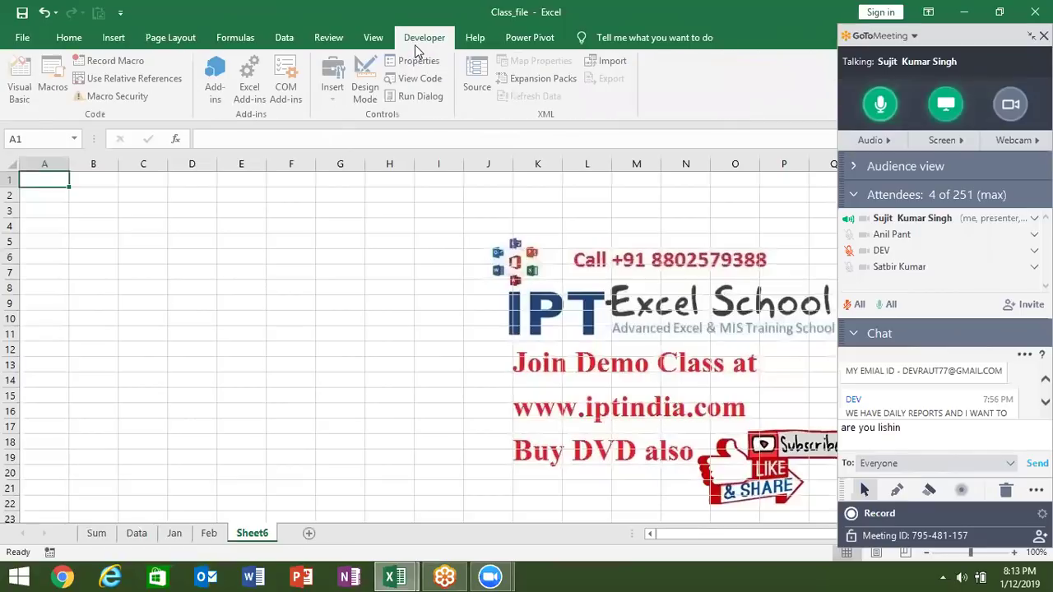
{"action": "left_click", "coordinate": [244, 35]}
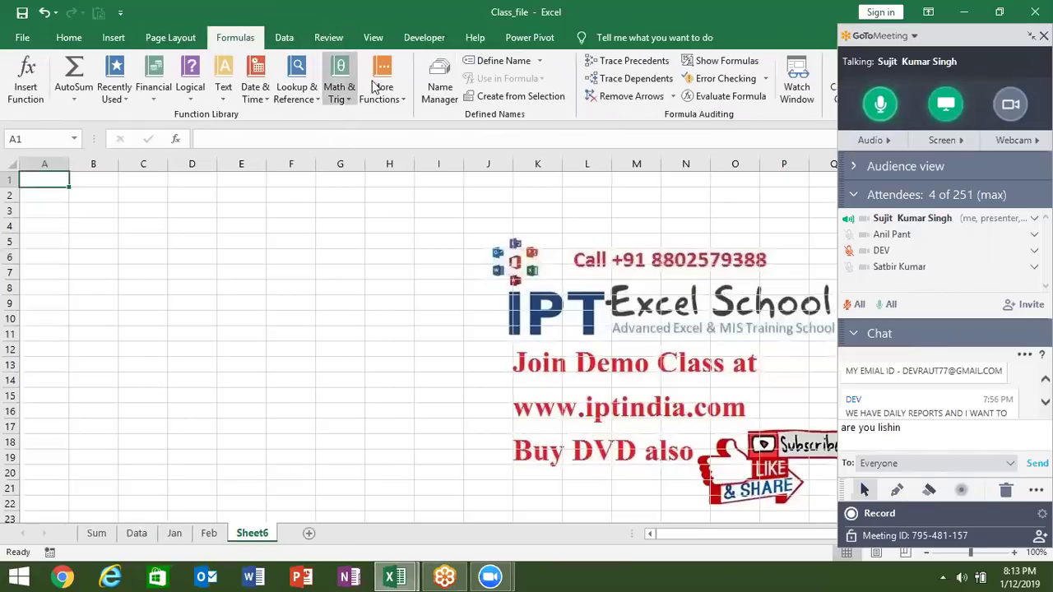
{"action": "left_click", "coordinate": [348, 98]}
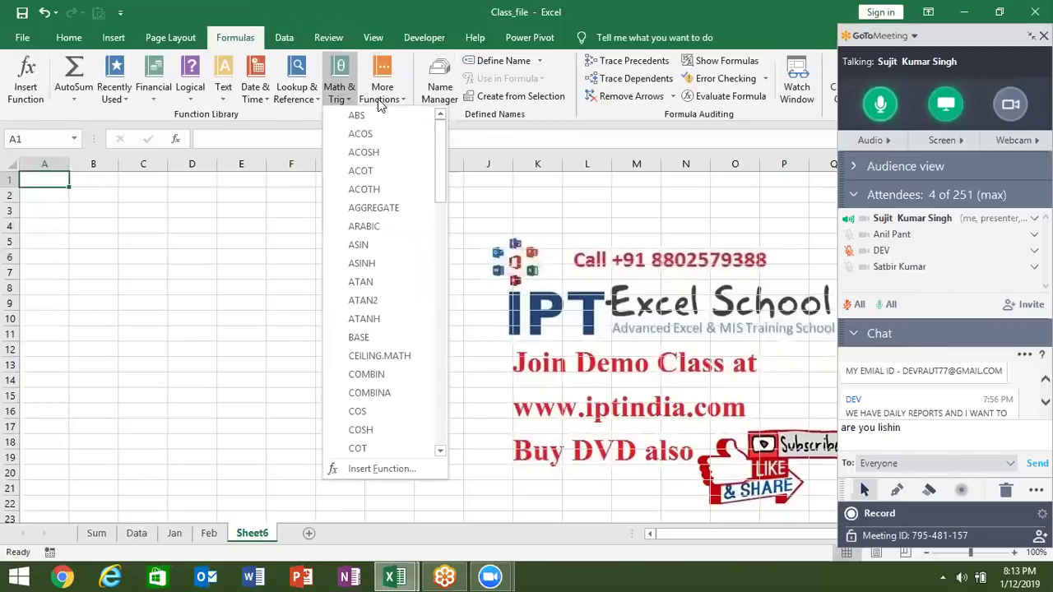
{"action": "left_click", "coordinate": [381, 93]}
{"action": "mouse_move", "coordinate": [404, 171]}
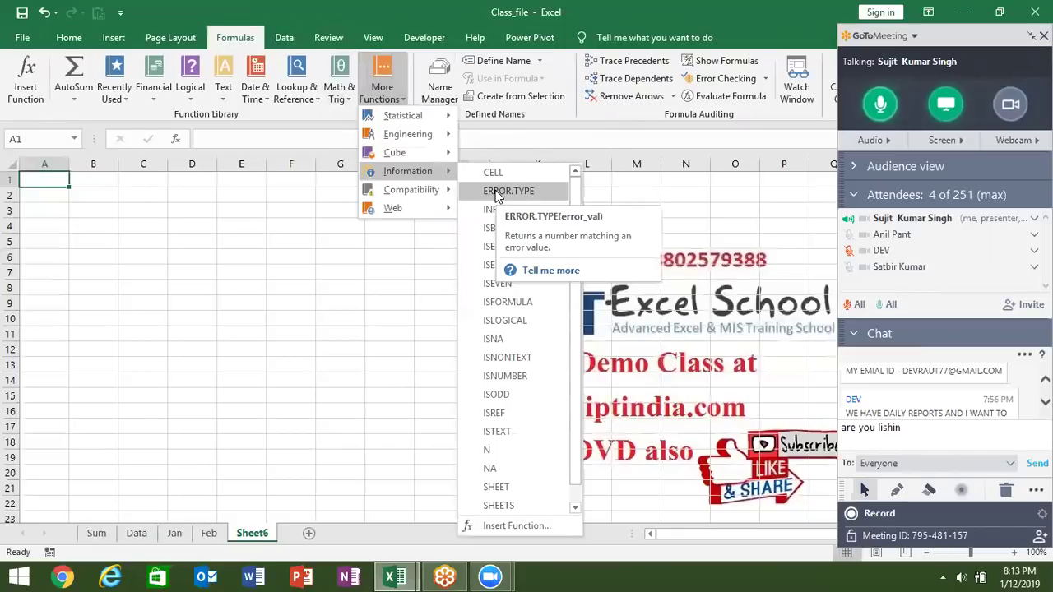
{"action": "left_click", "coordinate": [535, 271]}
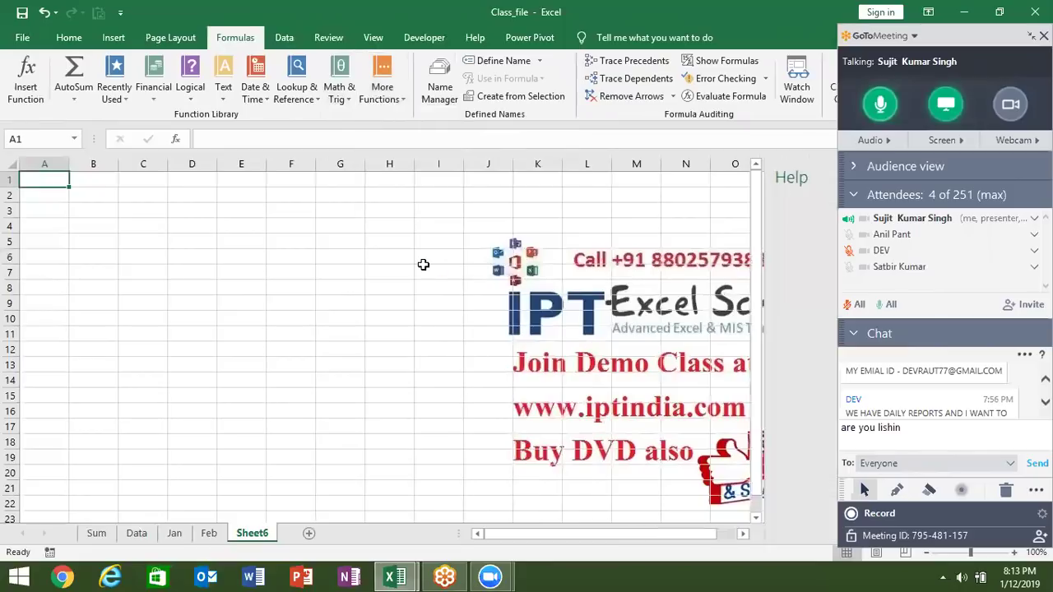
Step: Enter =NA() in Sheet6 cell B3 to produce a #N/A error
{"action": "left_click", "coordinate": [205, 199]}
{"action": "left_click", "coordinate": [112, 208]}
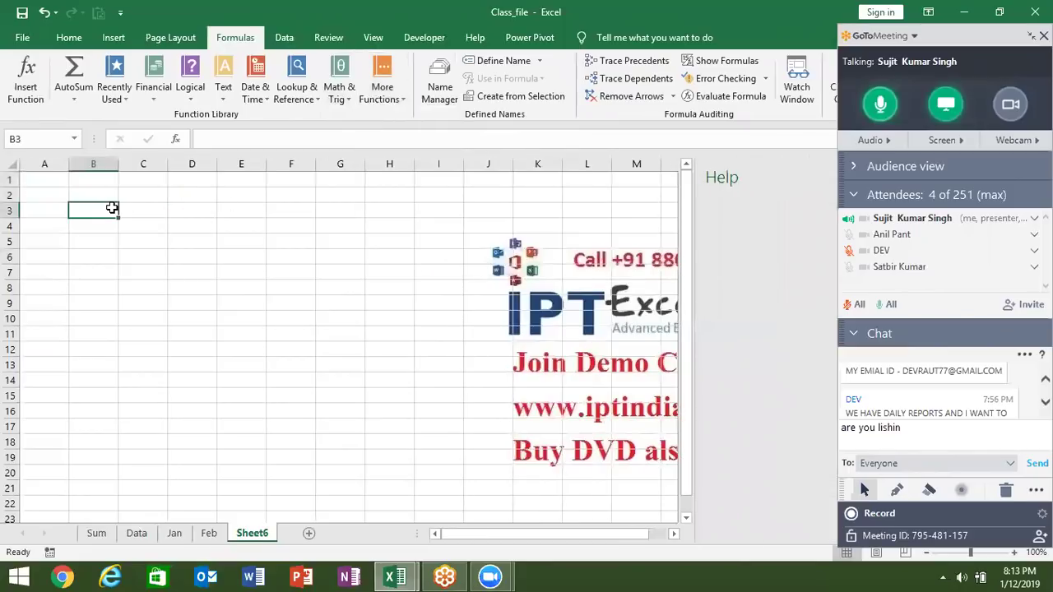
{"action": "type", "text": "=n"}
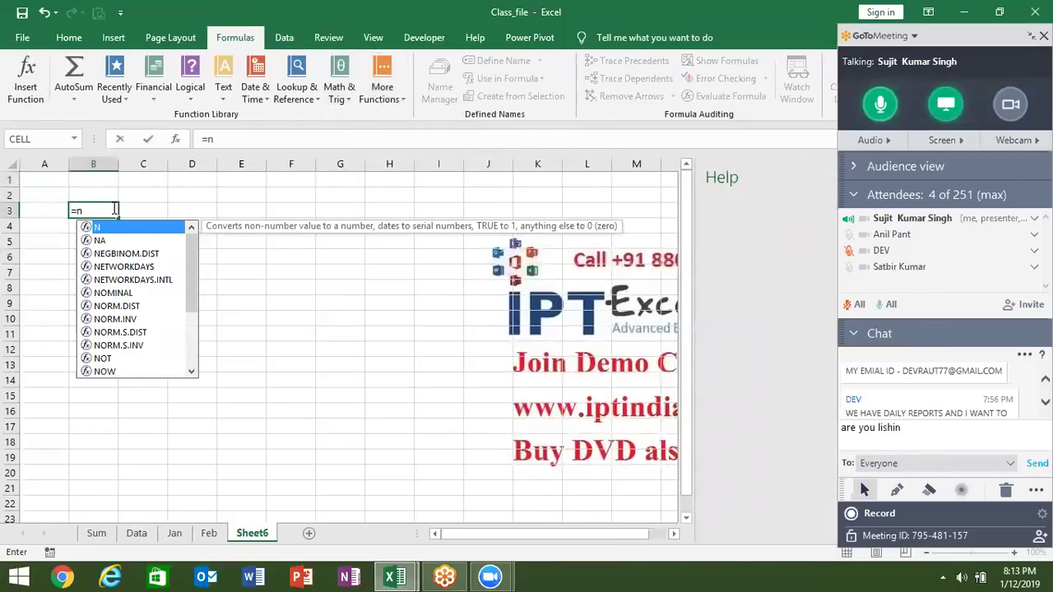
{"action": "key", "text": "Down"}
{"action": "key", "text": "Tab"}
{"action": "key", "text": "Return"}
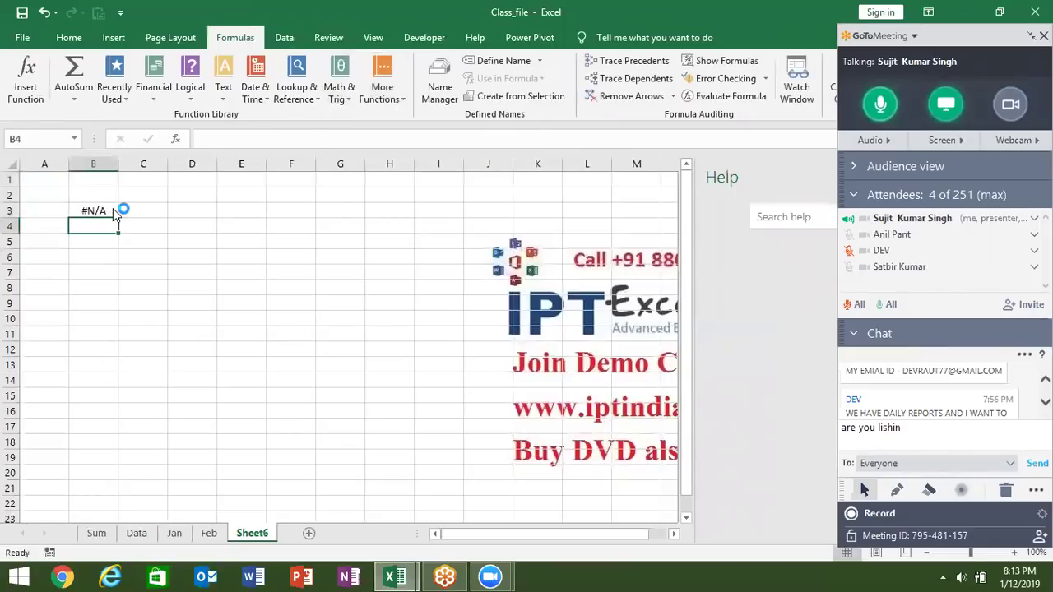
Step: Add =A4/0 (#DIV/0!) in B4 and =a (#NAME?) in B5, then show Help's functions-by-category list
{"action": "type", "text": "="}
{"action": "key", "text": "Left"}
{"action": "type", "text": "/"}
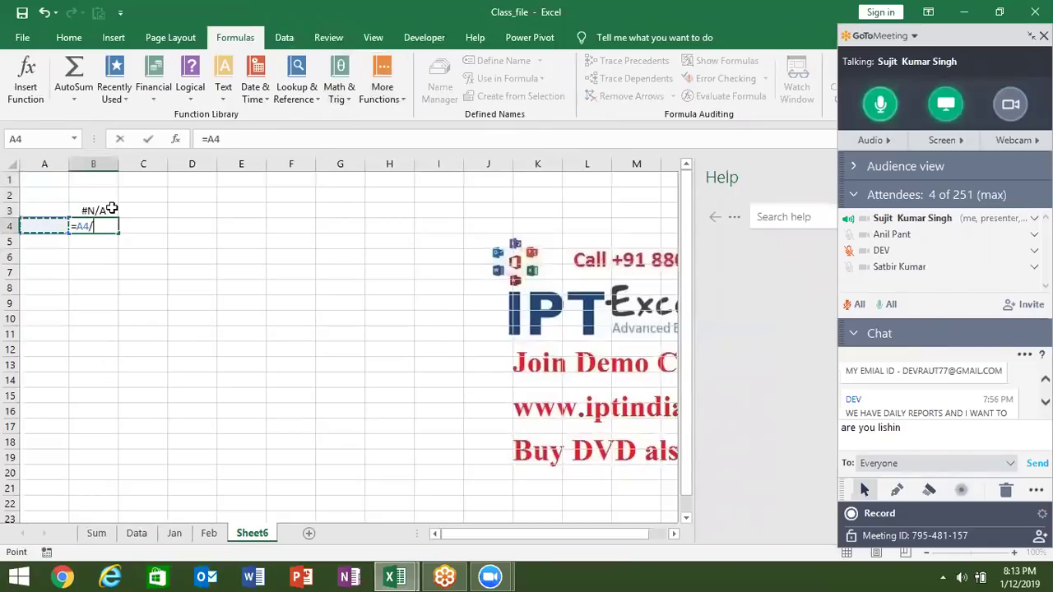
{"action": "type", "text": "0"}
{"action": "key", "text": "Return"}
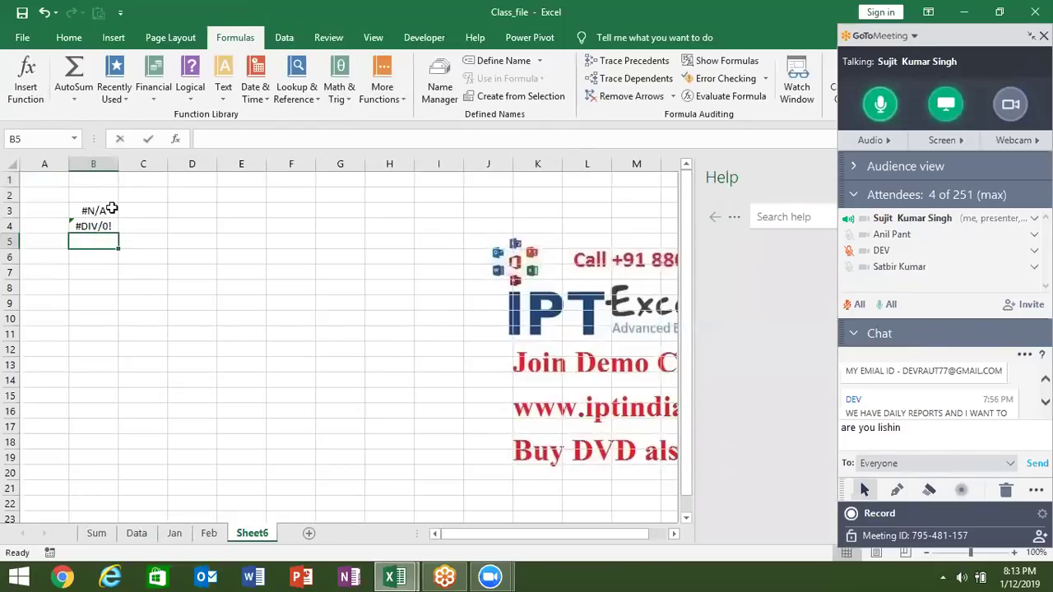
{"action": "type", "text": "=a"}
{"action": "key", "text": "Return"}
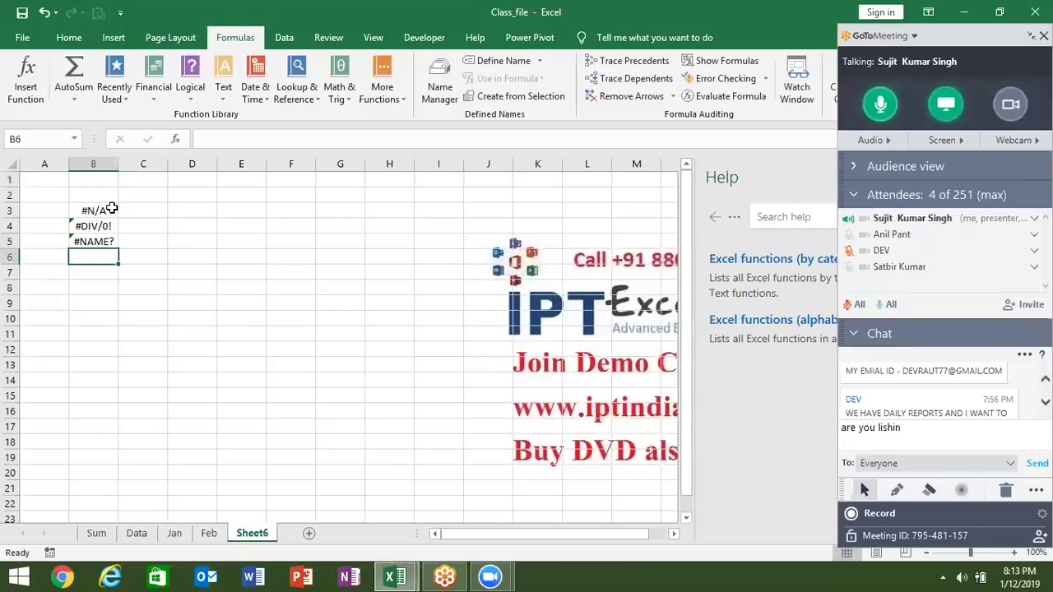
{"action": "left_click", "coordinate": [753, 264]}
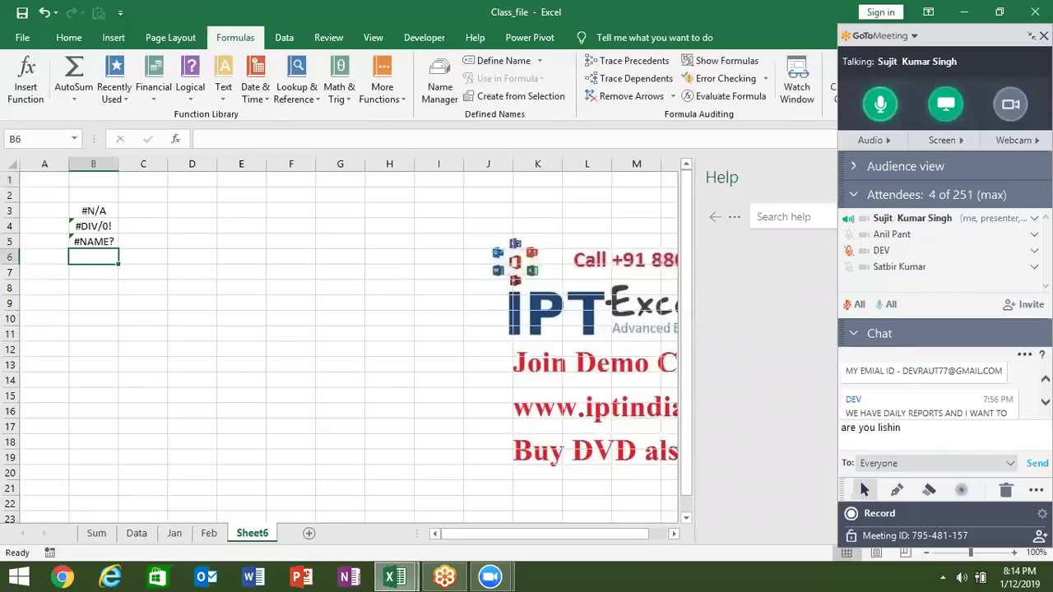
{"action": "left_click", "coordinate": [1031, 36]}
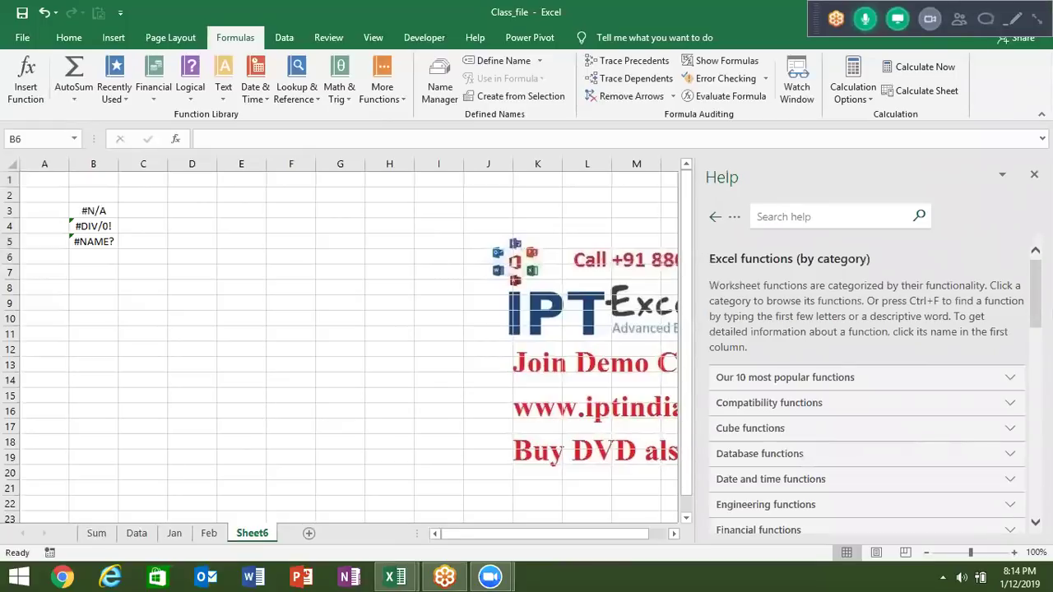
Step: Expand Information functions in Help's category list and scroll to the ERROR.TYPE entry
{"action": "left_click", "coordinate": [395, 576]}
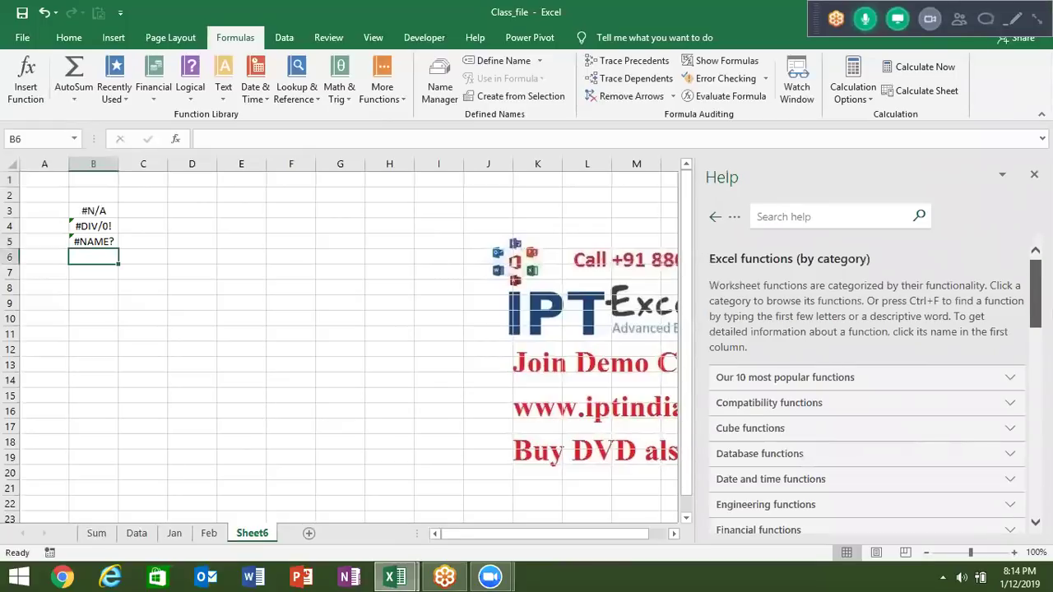
{"action": "scroll", "coordinate": [1035, 288], "scroll_direction": "down", "scroll_amount": 3}
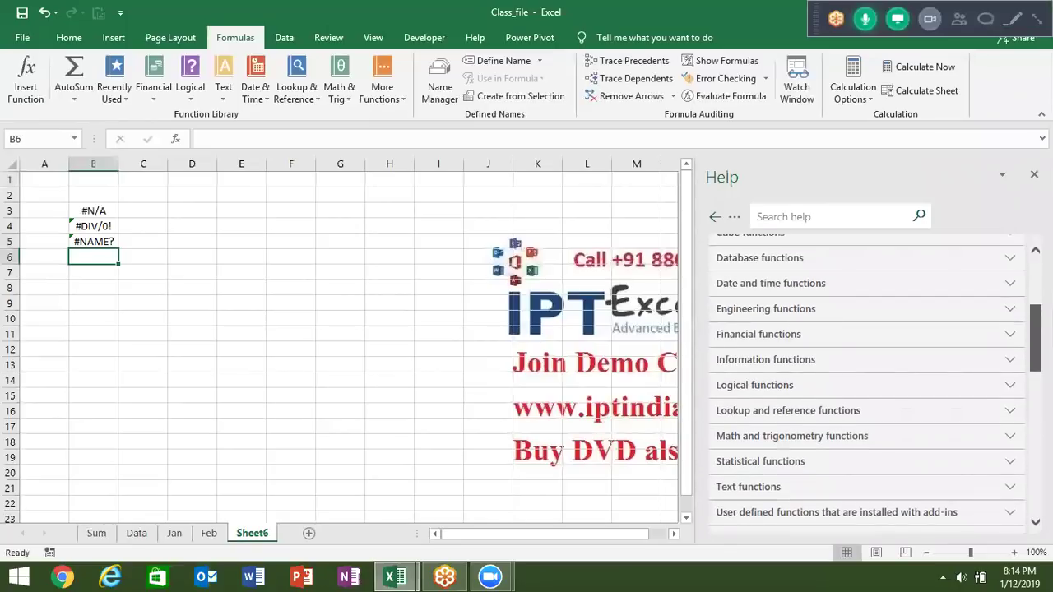
{"action": "scroll", "coordinate": [868, 378], "scroll_direction": "down", "scroll_amount": 1}
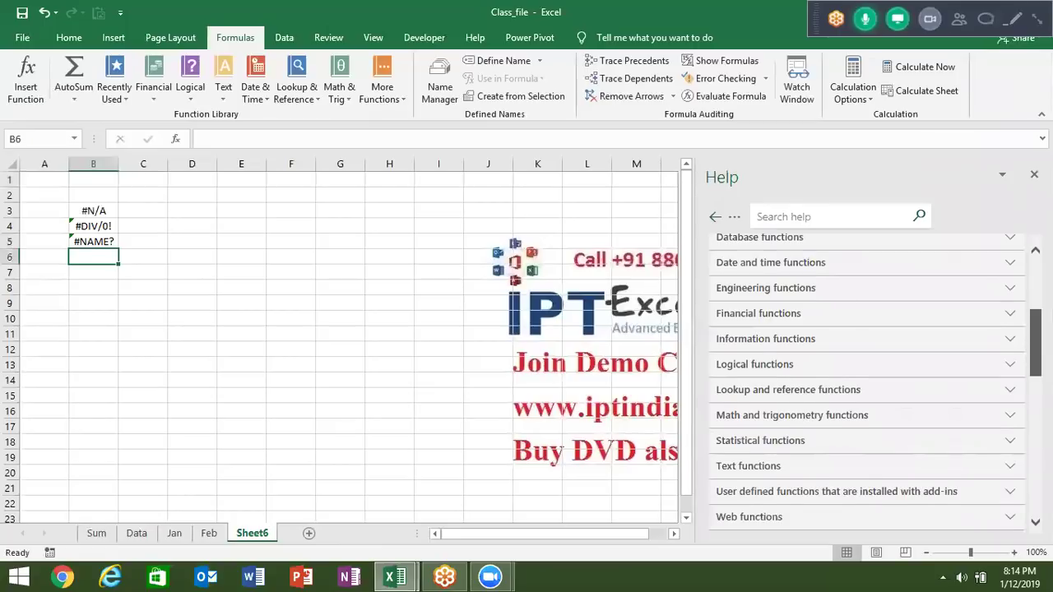
{"action": "left_click_drag", "start_coordinate": [1035, 346], "coordinate": [1035, 362]}
{"action": "scroll", "coordinate": [868, 378], "scroll_direction": "up", "scroll_amount": 3}
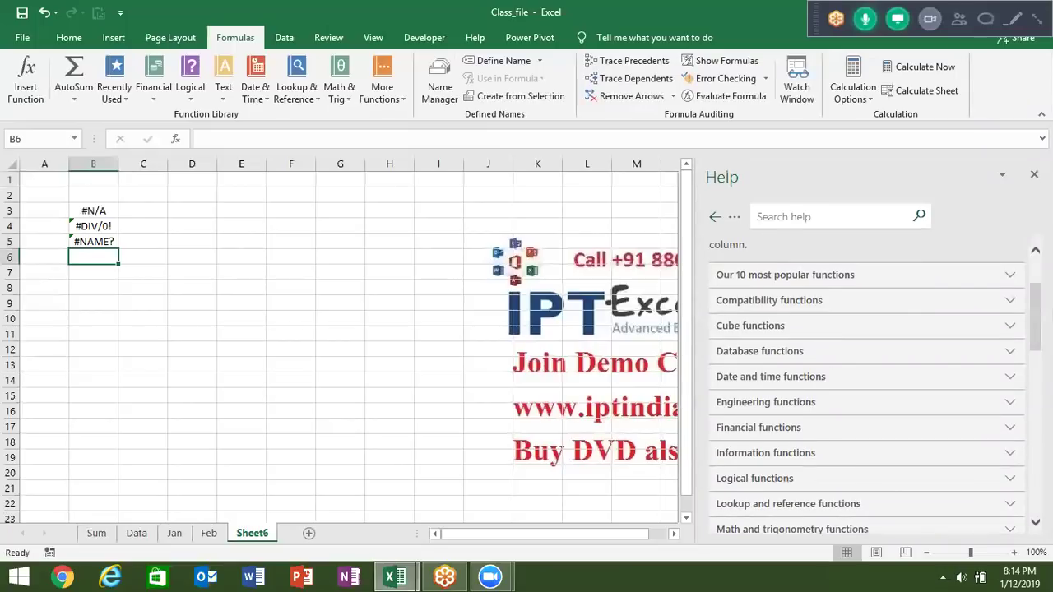
{"action": "scroll", "coordinate": [867, 378], "scroll_direction": "up", "scroll_amount": 1}
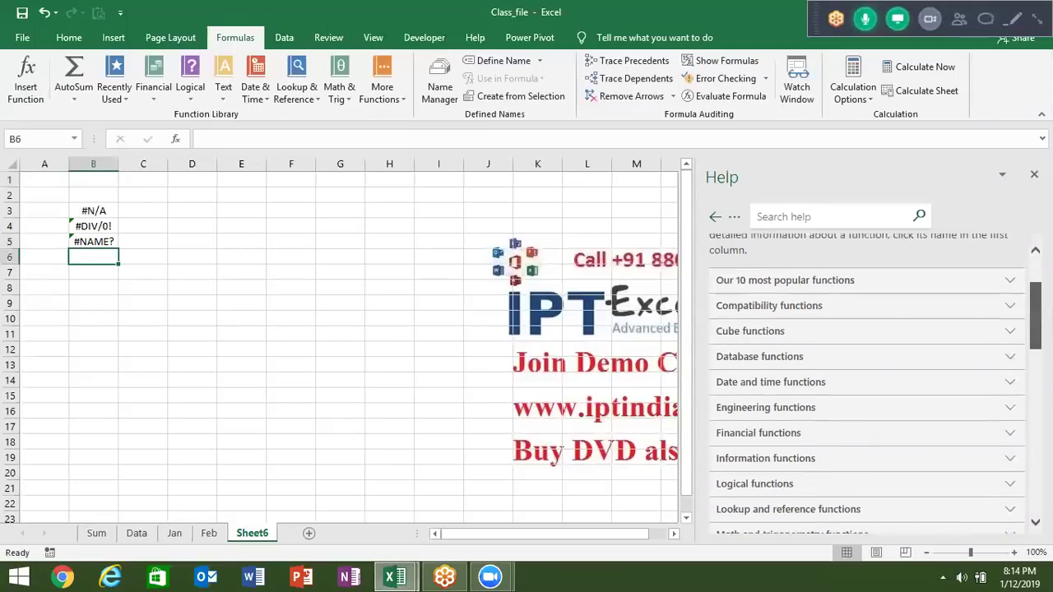
{"action": "scroll", "coordinate": [868, 379], "scroll_direction": "down", "scroll_amount": 1}
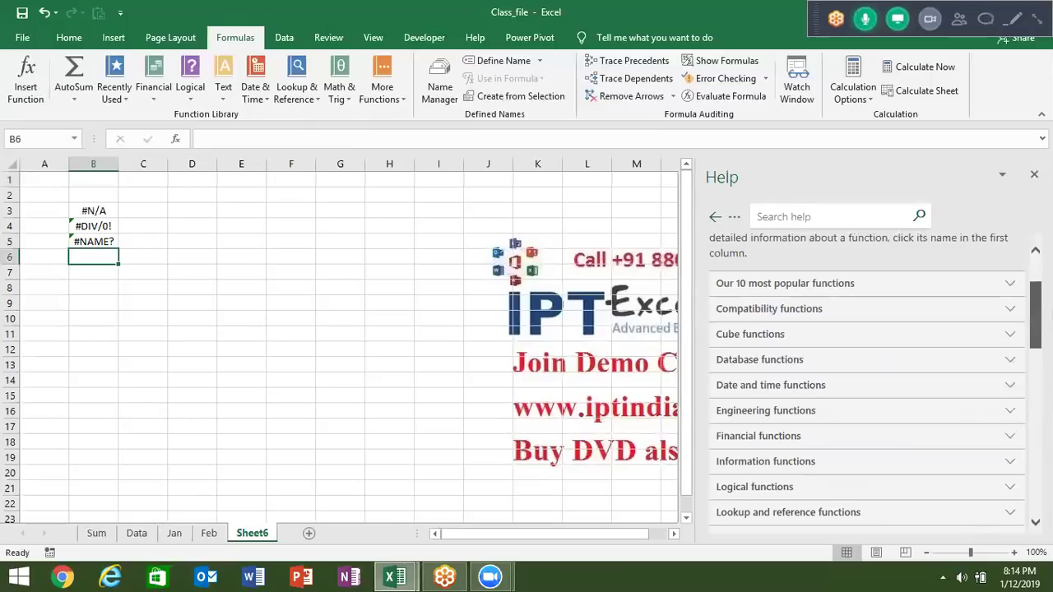
{"action": "left_click", "coordinate": [848, 459]}
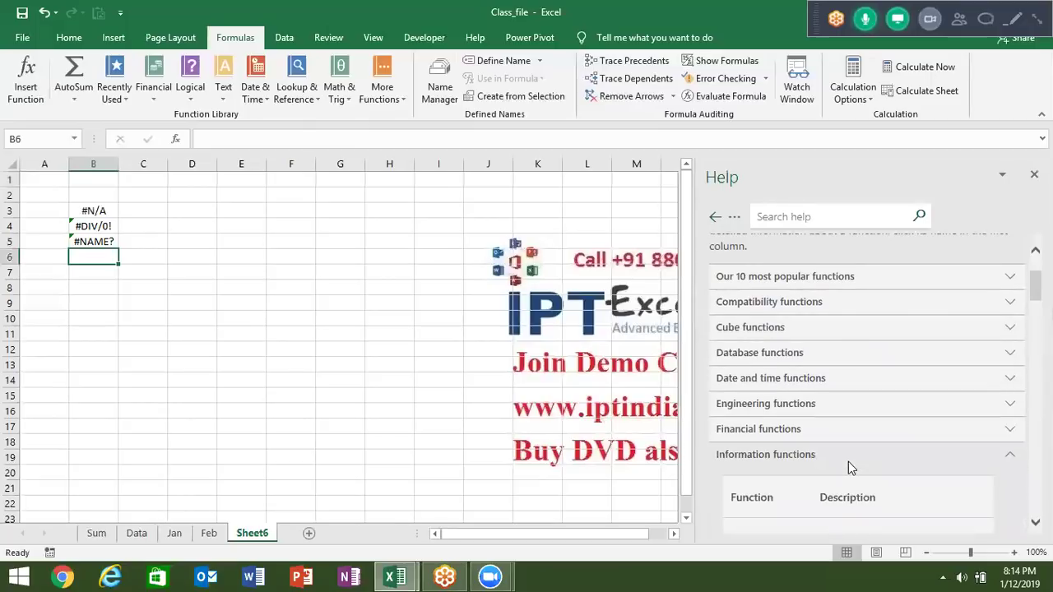
{"action": "scroll", "coordinate": [767, 352], "scroll_direction": "down", "scroll_amount": 5}
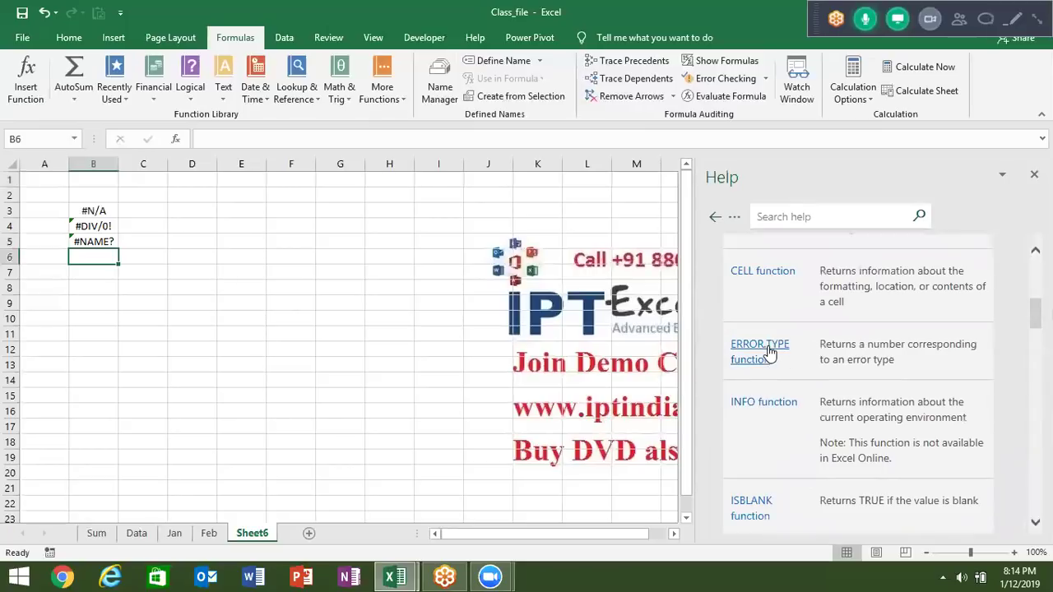
Step: Open the ERROR.TYPE article and highlight #NULL!, #DIV/0!, #VALUE! and #REF! in its table
{"action": "left_click", "coordinate": [767, 351]}
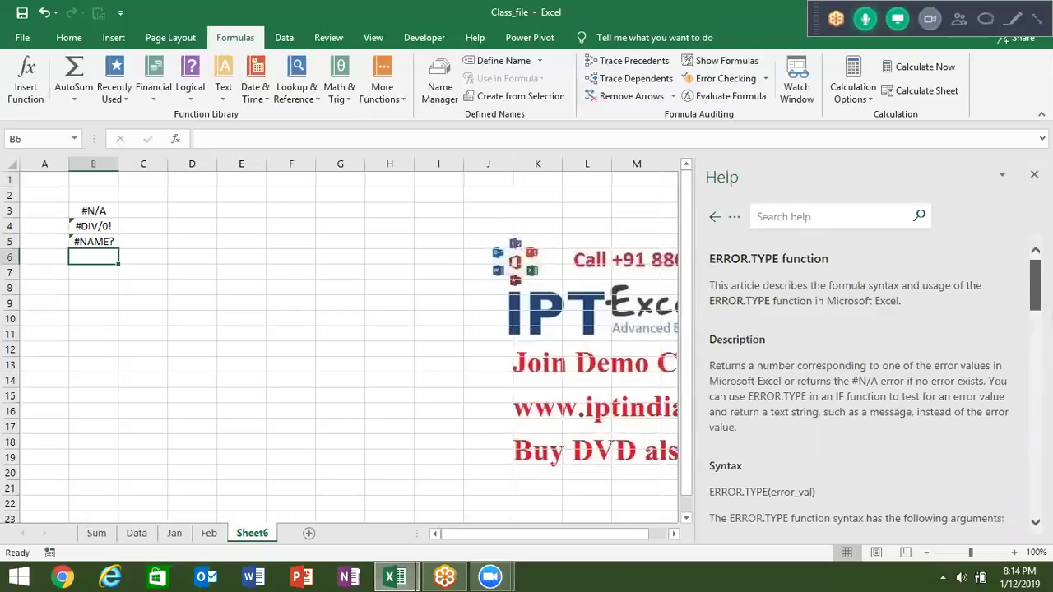
{"action": "scroll", "coordinate": [766, 353], "scroll_direction": "down", "scroll_amount": 5}
{"action": "scroll", "coordinate": [864, 371], "scroll_direction": "up", "scroll_amount": 2}
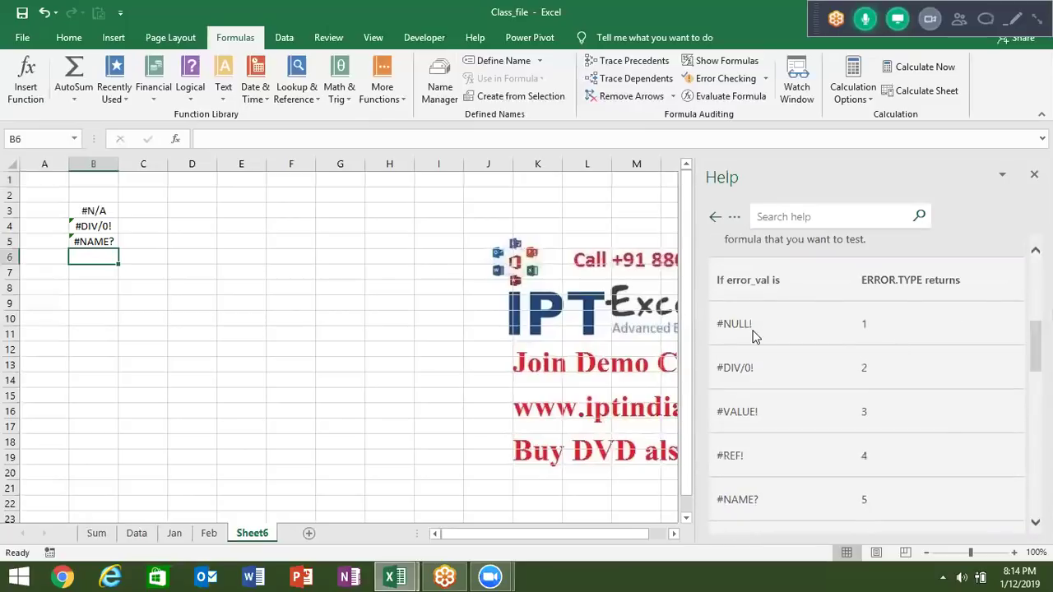
{"action": "double_click", "coordinate": [745, 323]}
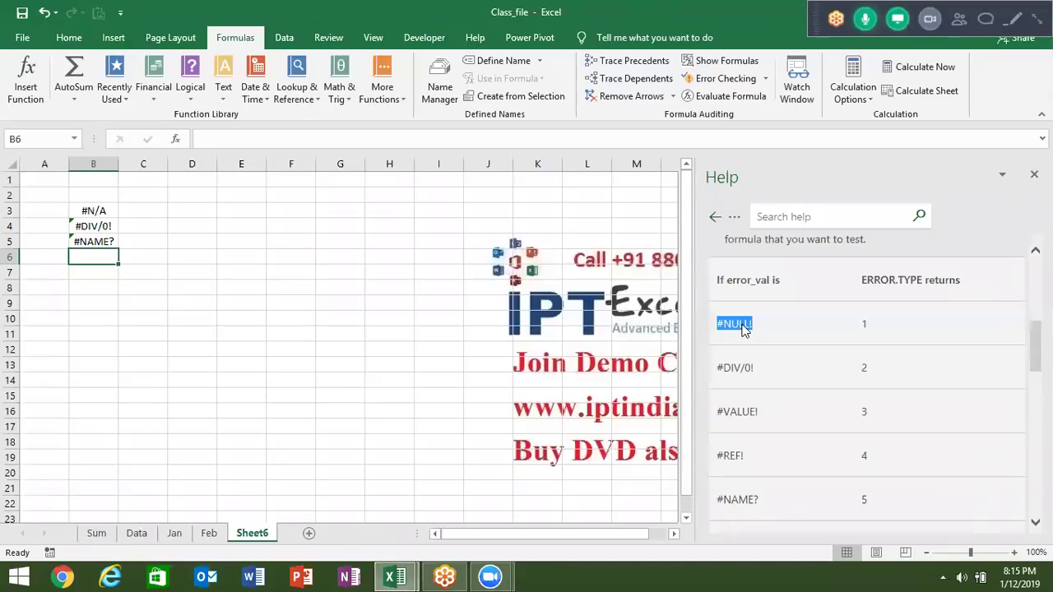
{"action": "left_click_drag", "start_coordinate": [724, 368], "coordinate": [738, 370]}
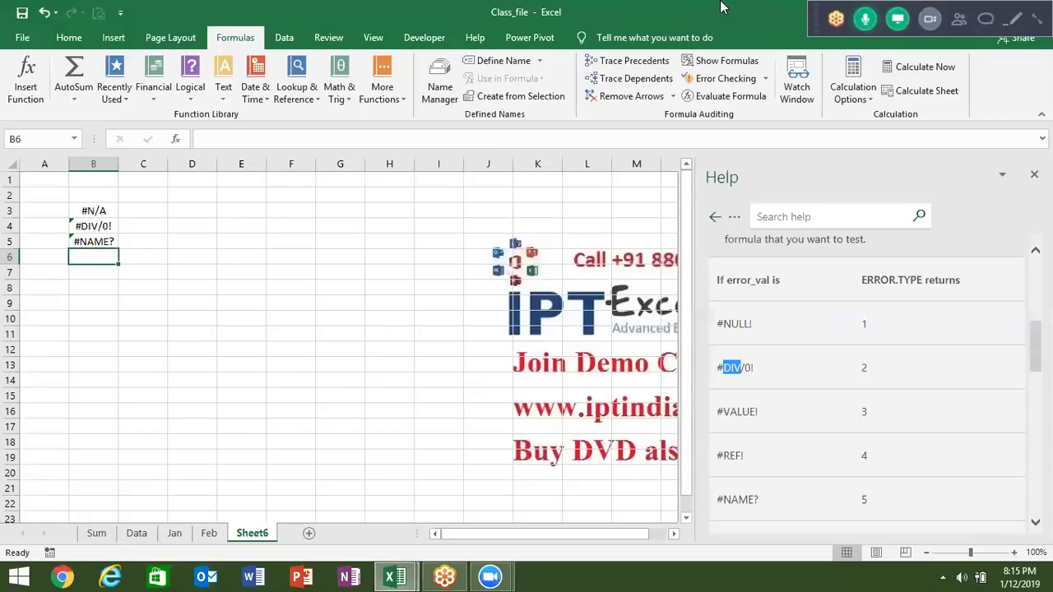
{"action": "triple_click", "coordinate": [736, 412]}
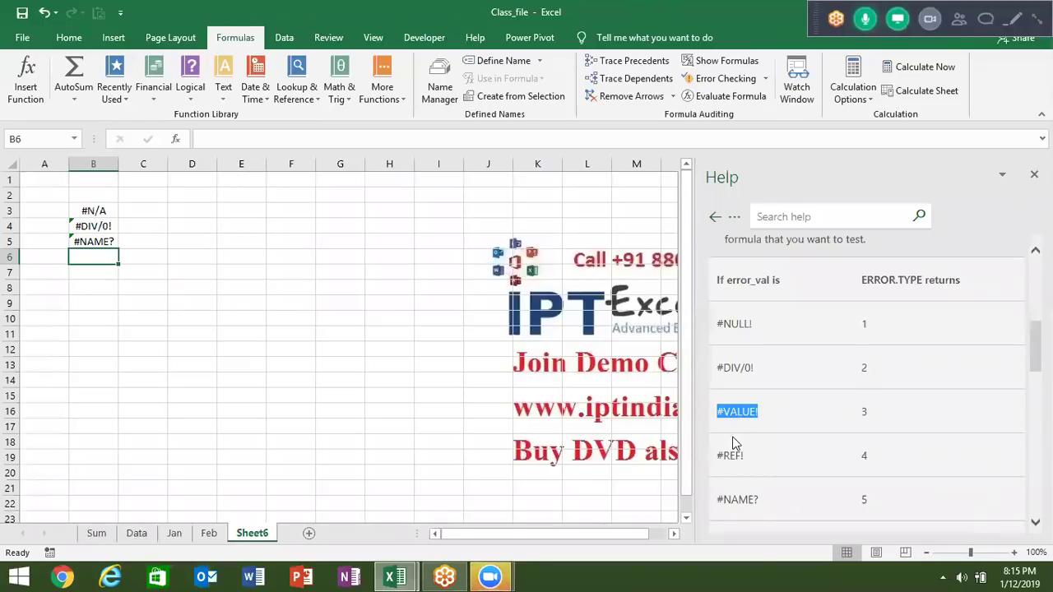
{"action": "double_click", "coordinate": [731, 457]}
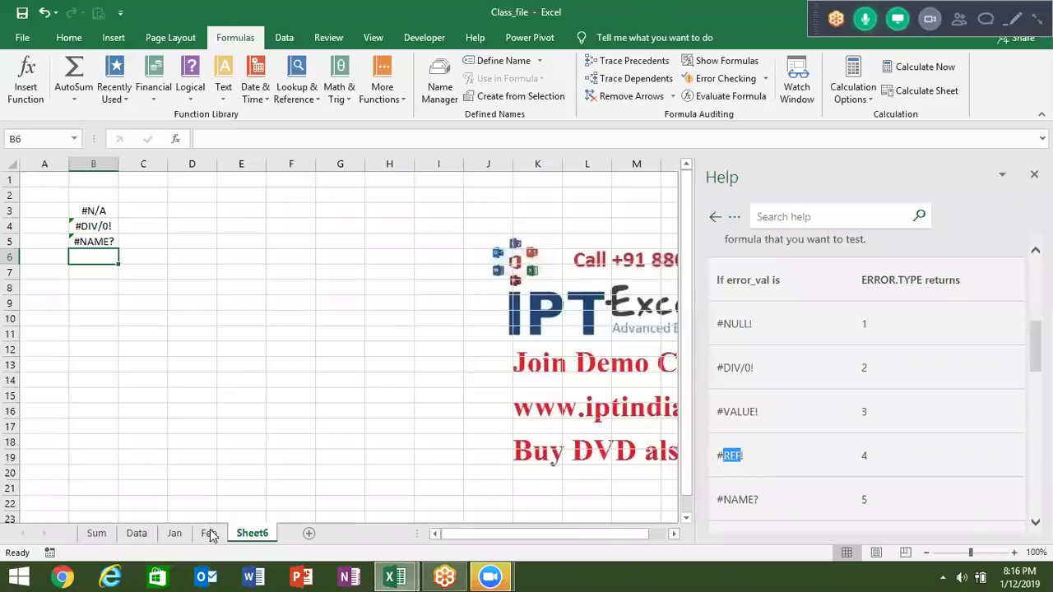
Step: On the Data sheet, start a VLOOKUP in G11 that looks up Omni from G9
{"action": "left_click", "coordinate": [176, 534]}
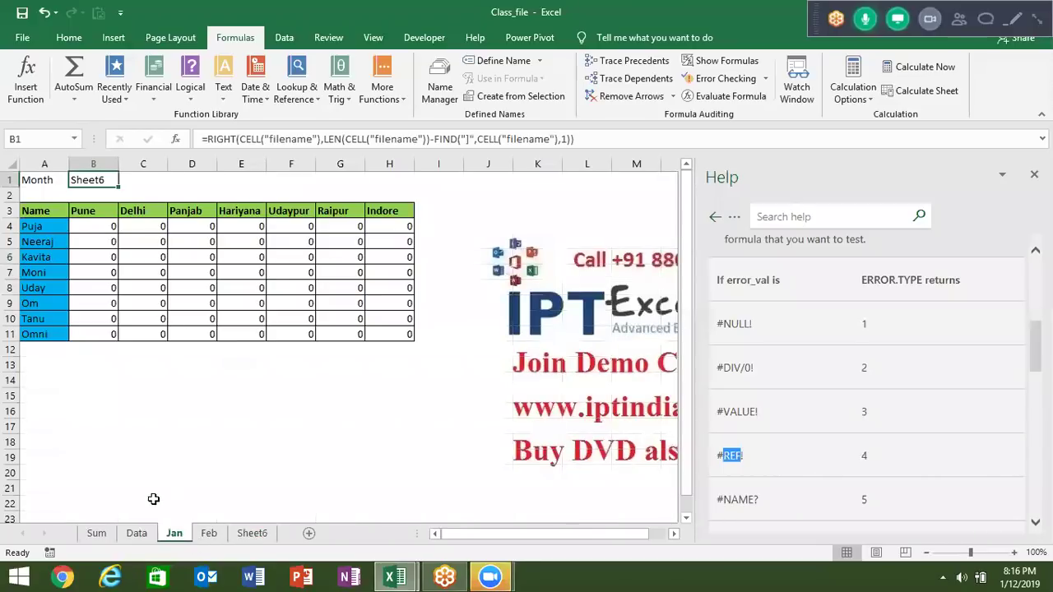
{"action": "left_click", "coordinate": [136, 533]}
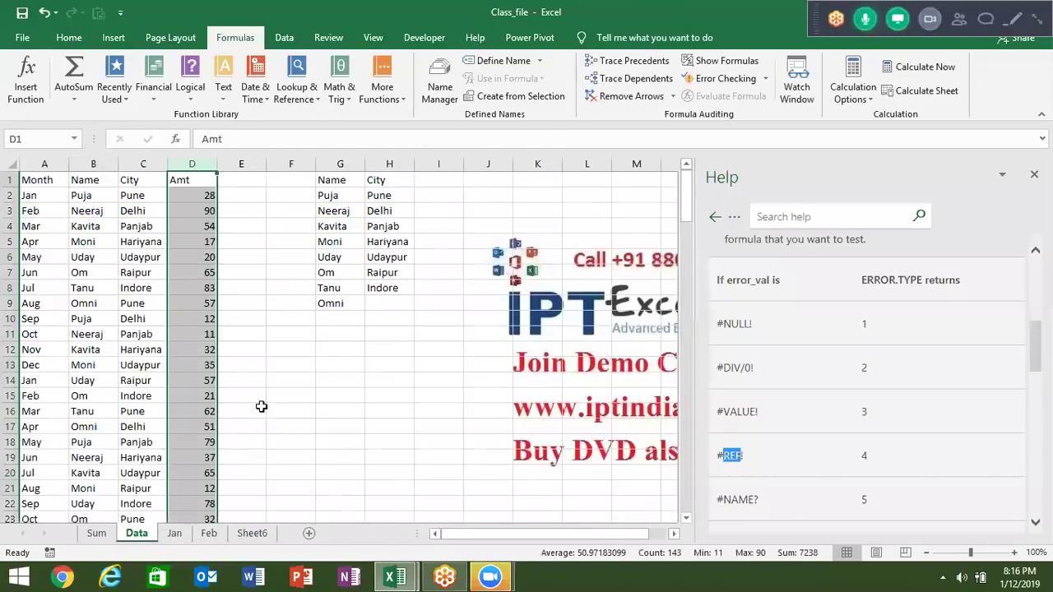
{"action": "left_click", "coordinate": [338, 342]}
{"action": "type", "text": "=vl"}
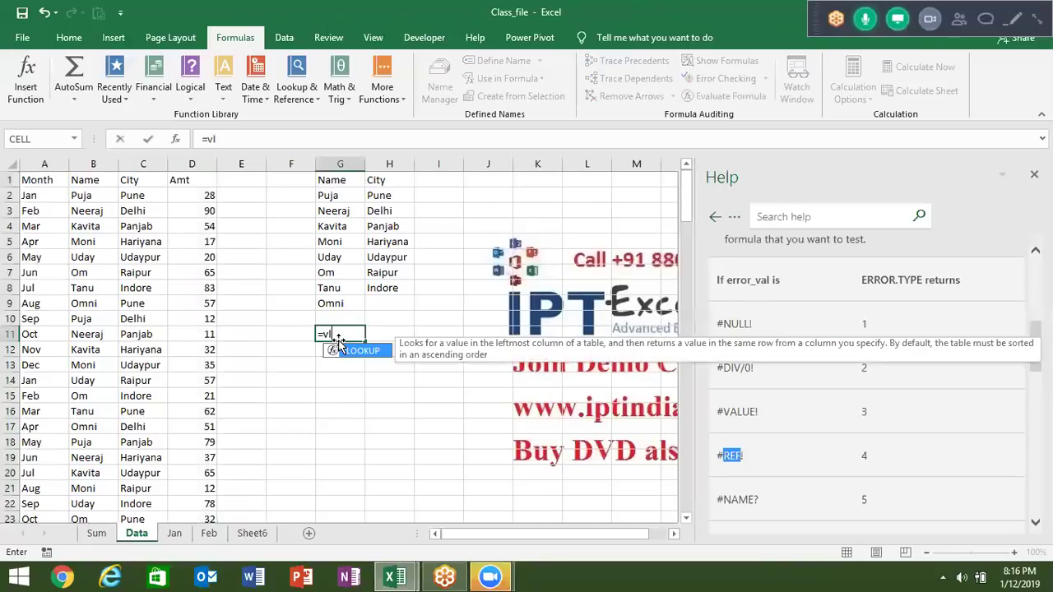
{"action": "key", "text": "Tab"}
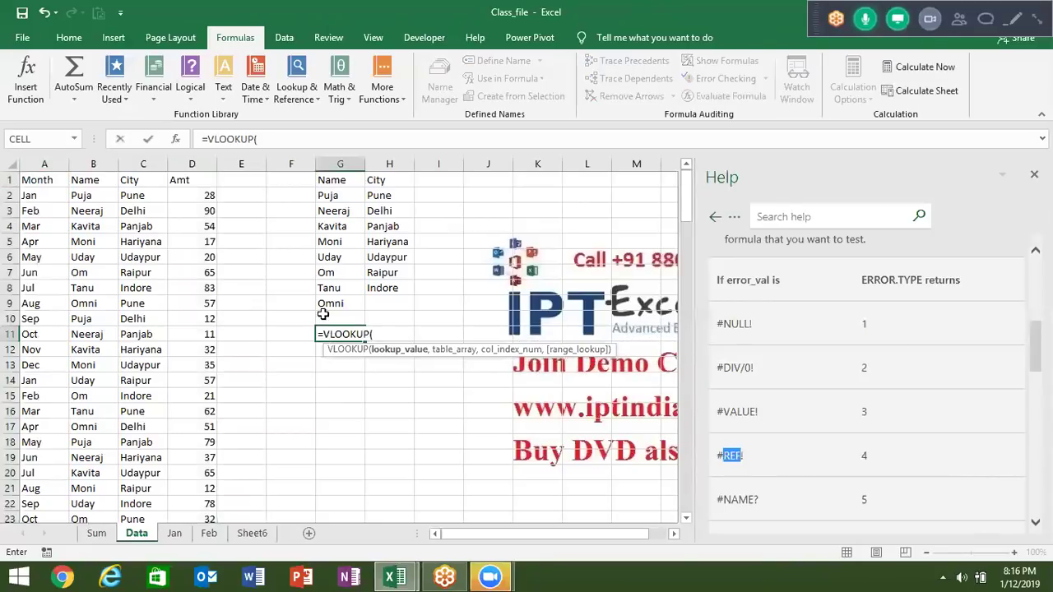
{"action": "left_click", "coordinate": [333, 304]}
{"action": "type", "text": ","}
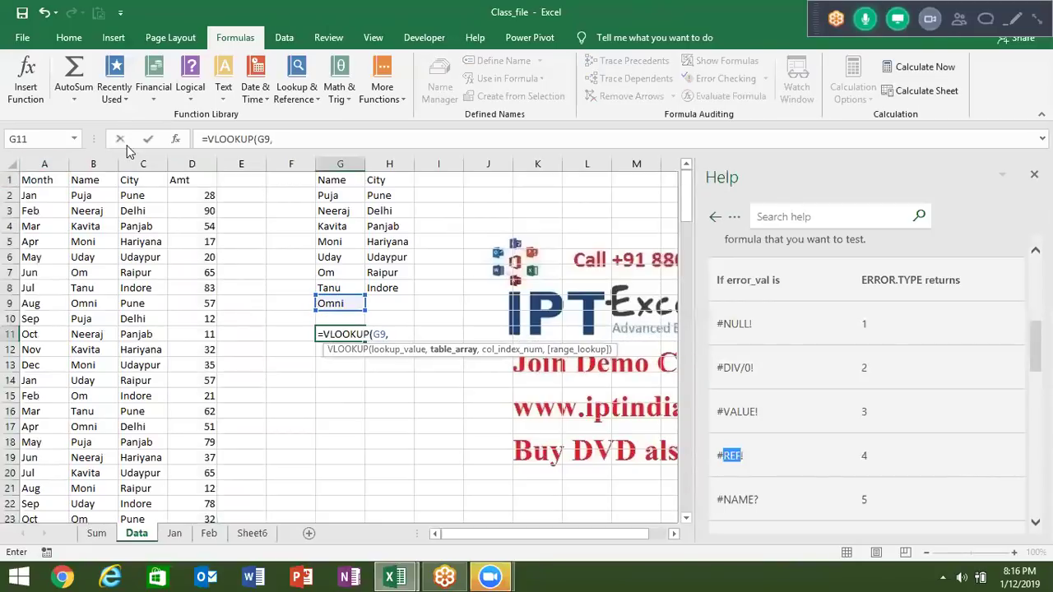
{"action": "left_click", "coordinate": [89, 178]}
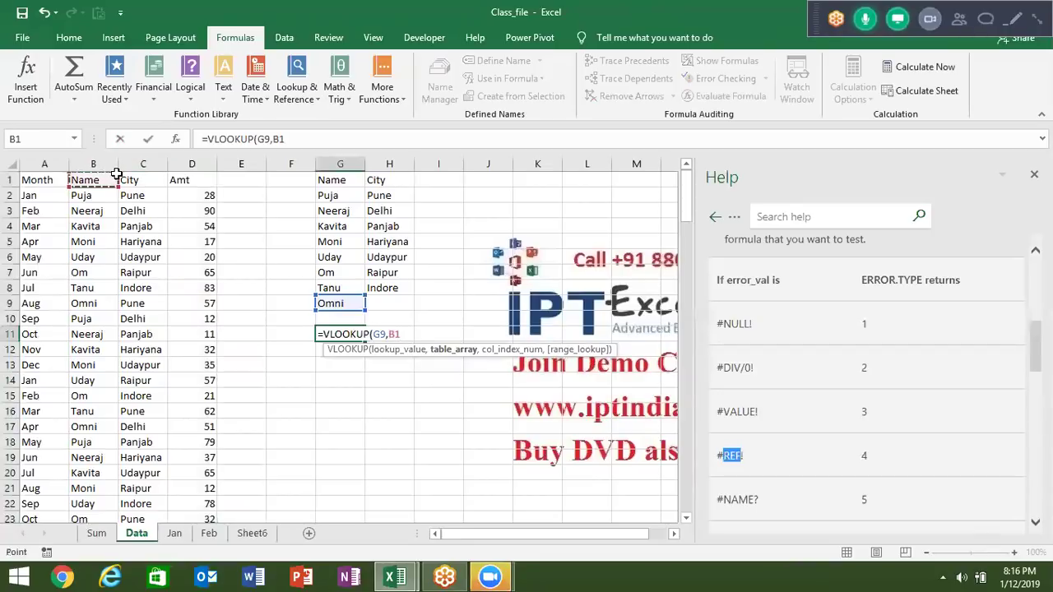
Step: Complete G11 as =VLOOKUP(G9,B:D,4,0), which returns #REF!
{"action": "key", "text": "Return"}
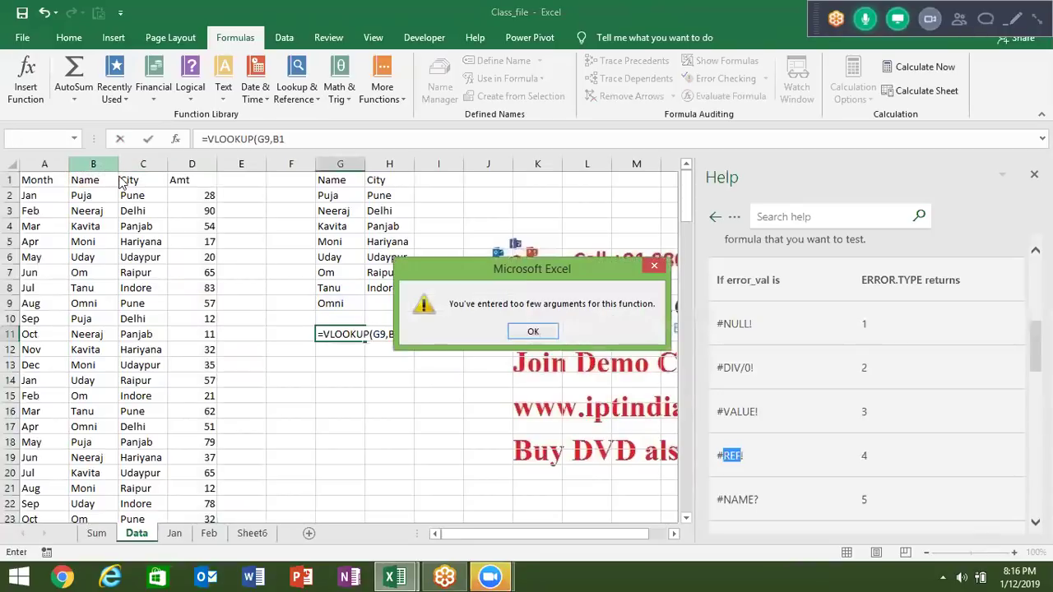
{"action": "key", "text": "Return"}
{"action": "key", "text": "BackSpace"}
{"action": "key", "text": "BackSpace"}
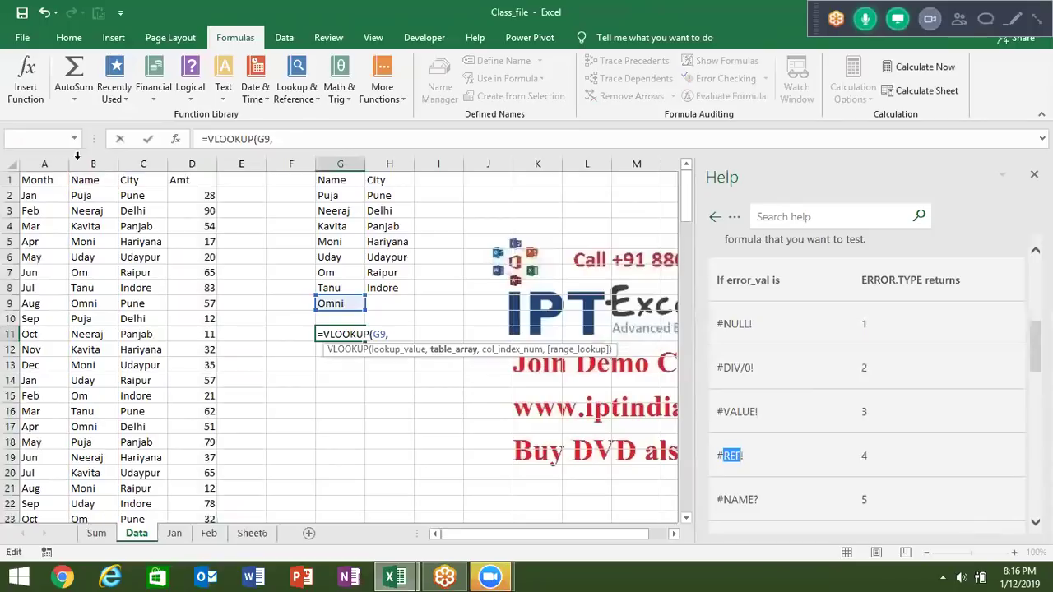
{"action": "left_click_drag", "start_coordinate": [93, 164], "coordinate": [191, 181]}
{"action": "type", "text": ","}
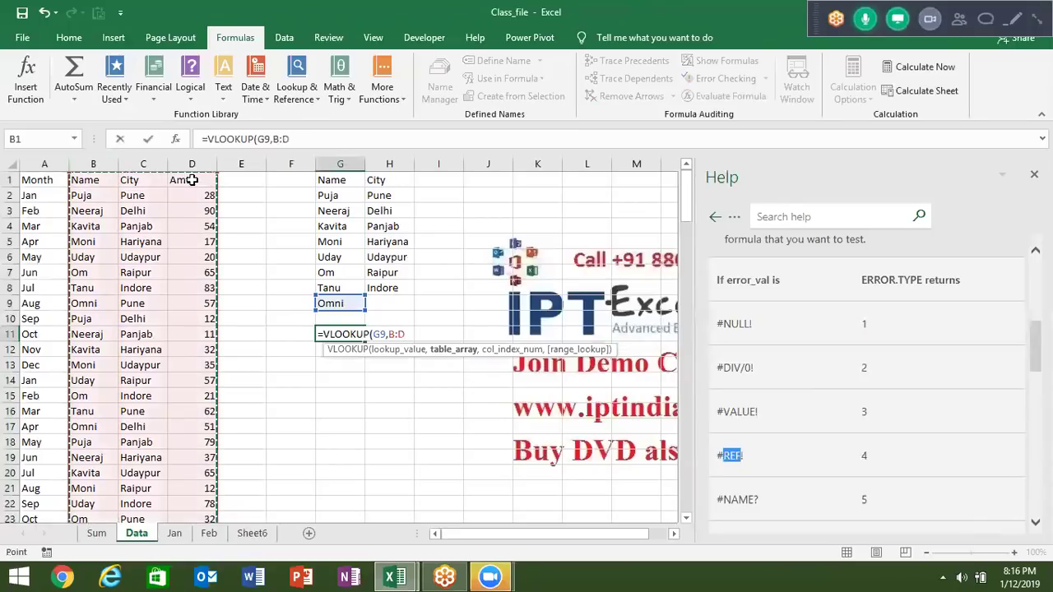
{"action": "type", "text": "4,0"}
{"action": "key", "text": "Return"}
{"action": "key", "text": "Up"}
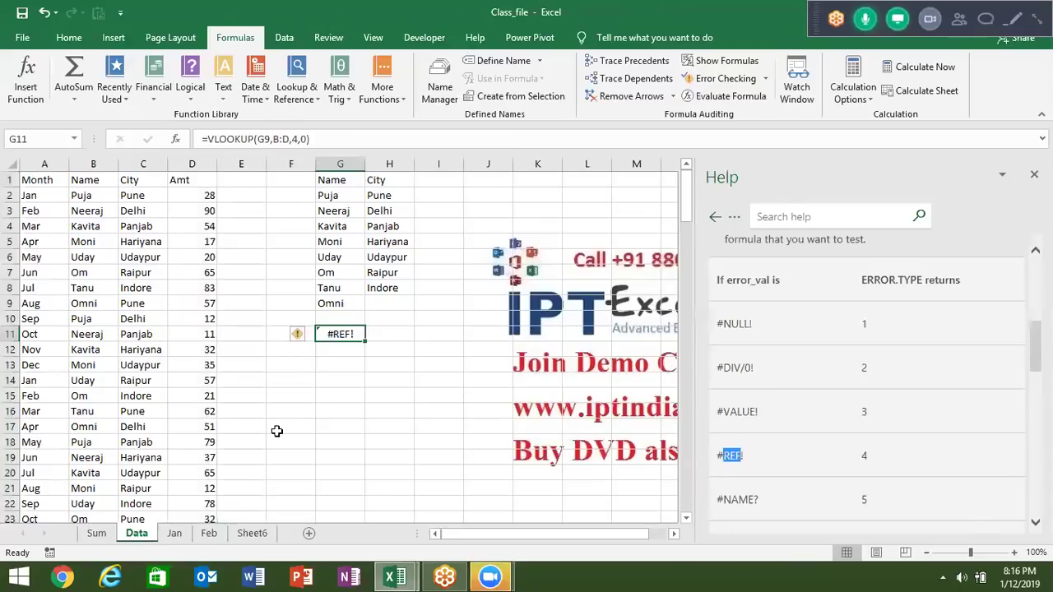
Step: Return to Sheet6 and highlight #NAME? in the Help error table
{"action": "left_click", "coordinate": [245, 534]}
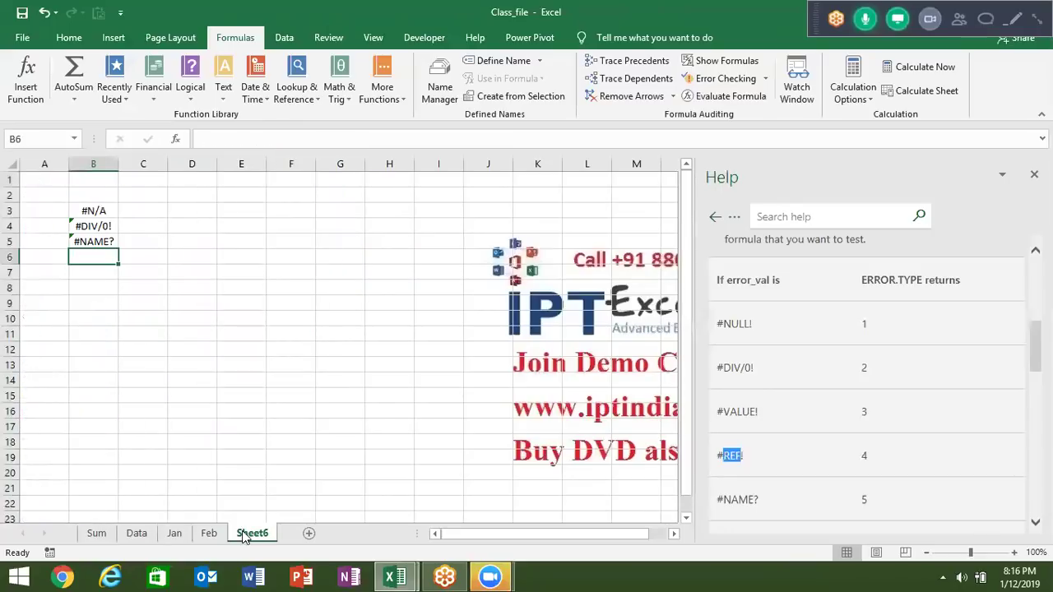
{"action": "double_click", "coordinate": [737, 499]}
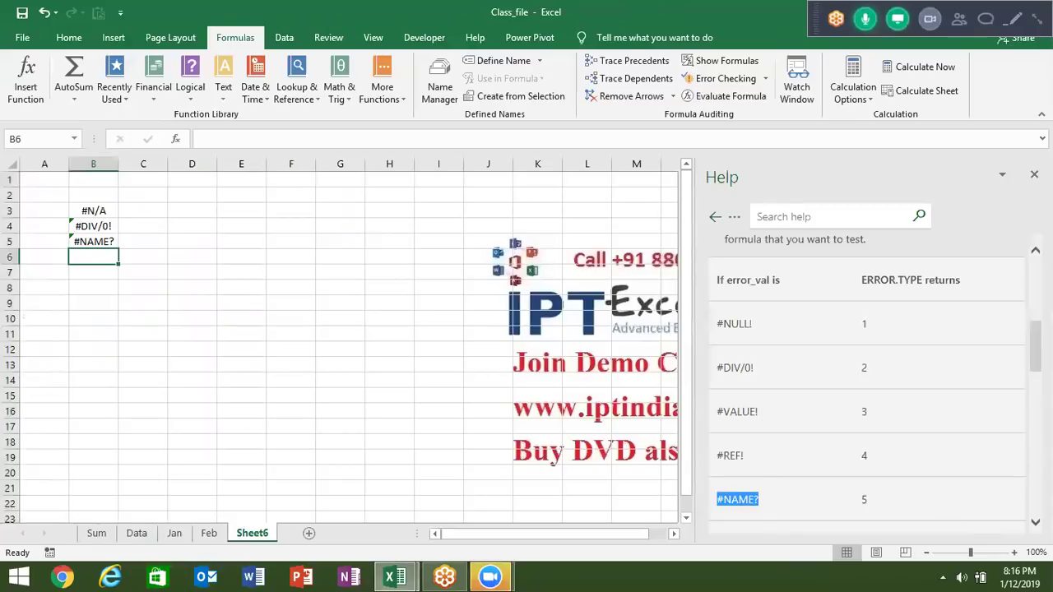
{"action": "scroll", "coordinate": [866, 378], "scroll_direction": "down", "scroll_amount": 3}
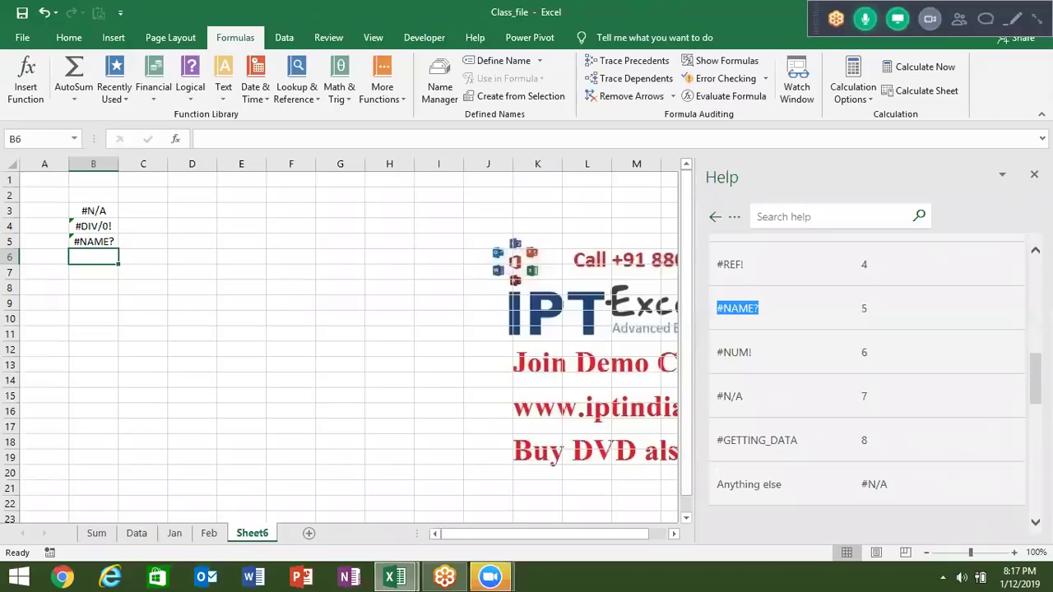
Step: Highlight the #NUM!, #N/A, #GETTING_DATA and Anything else entries in the ERROR.TYPE help table
{"action": "left_click", "coordinate": [748, 351]}
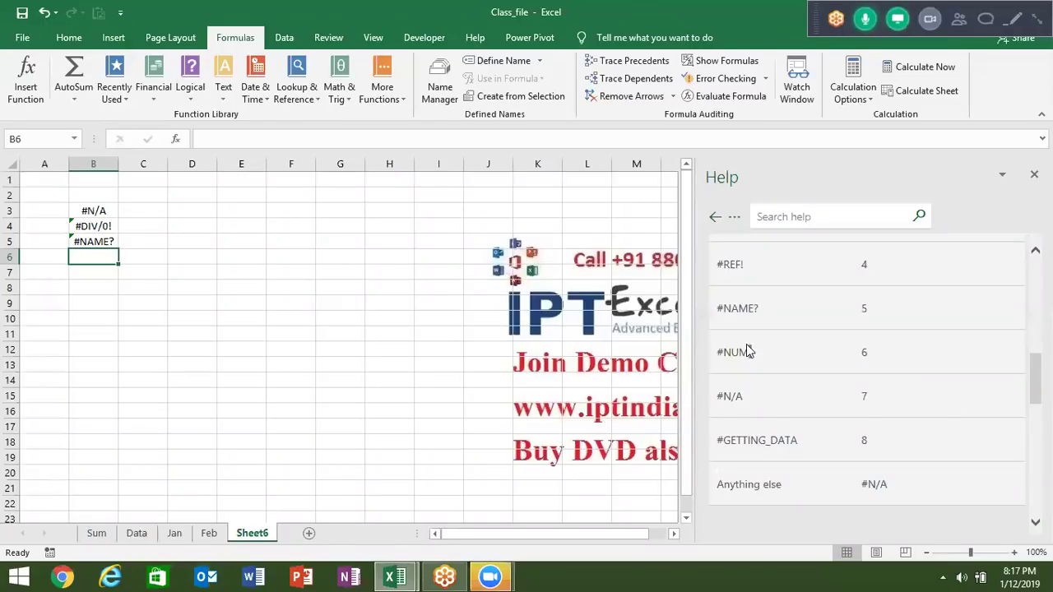
{"action": "double_click", "coordinate": [747, 352]}
{"action": "left_click", "coordinate": [751, 354]}
{"action": "double_click", "coordinate": [733, 401]}
{"action": "triple_click", "coordinate": [734, 442]}
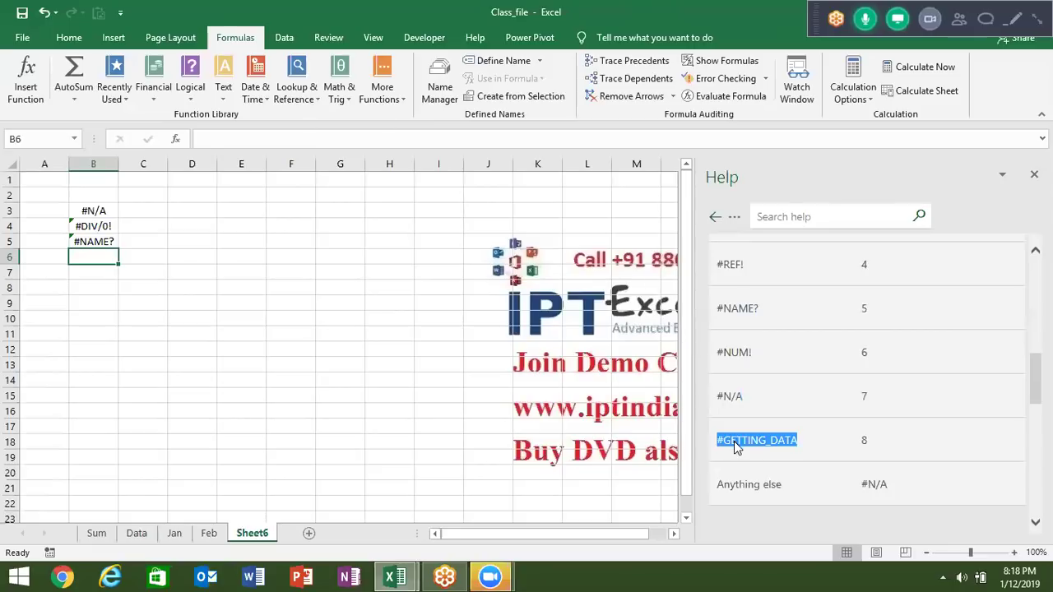
{"action": "triple_click", "coordinate": [744, 487]}
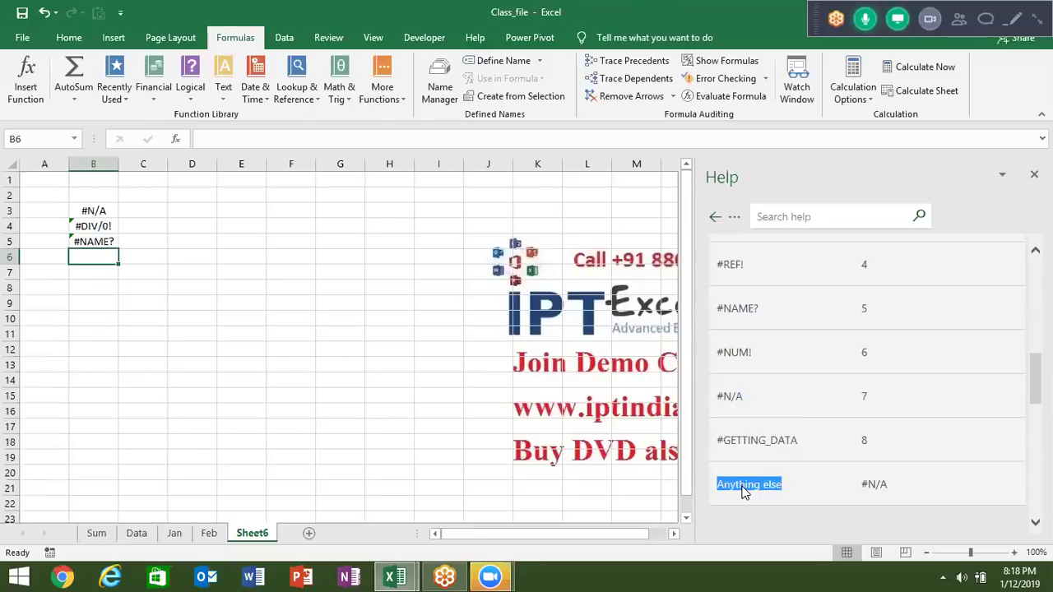
Step: Enter =ERROR.TYPE(B3) in C3
{"action": "left_click", "coordinate": [147, 212]}
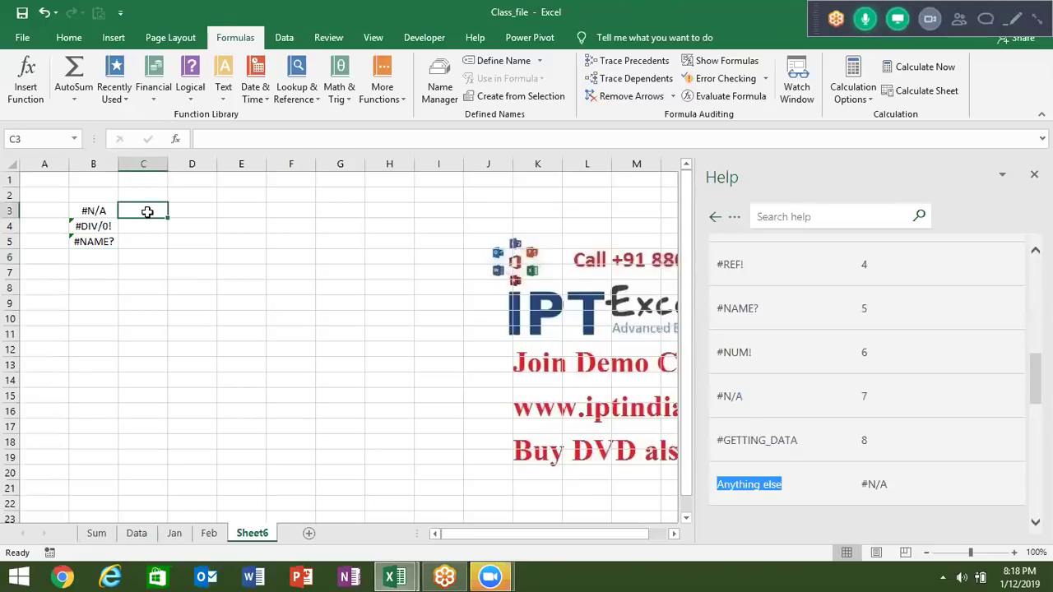
{"action": "type", "text": "="}
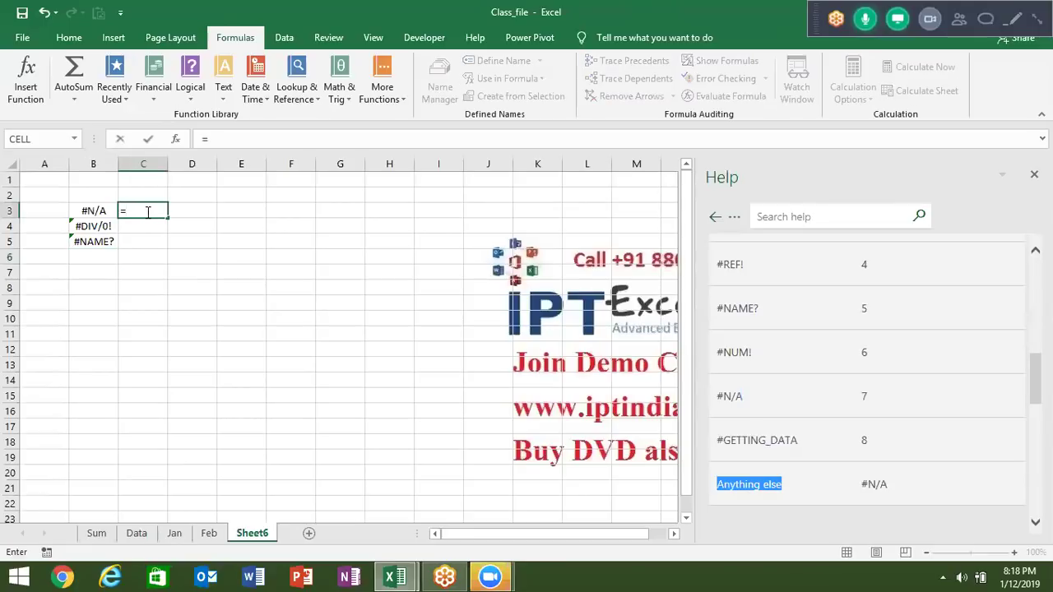
{"action": "type", "text": "e"}
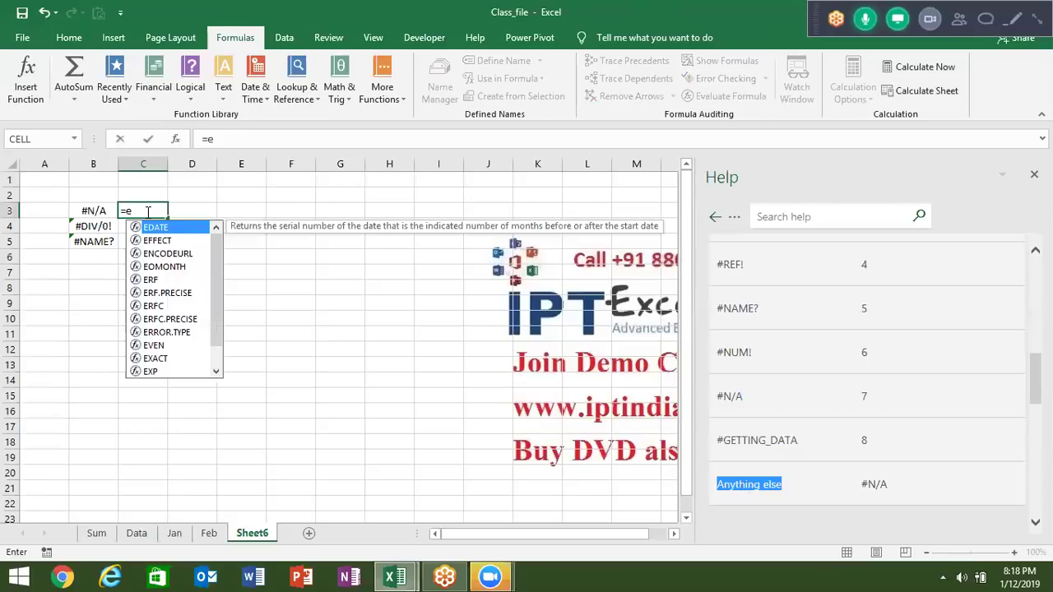
{"action": "key", "text": "Down"}
{"action": "key", "text": "Down"}
{"action": "key", "text": "Down"}
{"action": "key", "text": "Down"}
{"action": "key", "text": "Down"}
{"action": "key", "text": "Down"}
{"action": "key", "text": "Down"}
{"action": "key", "text": "Down"}
{"action": "key", "text": "Tab"}
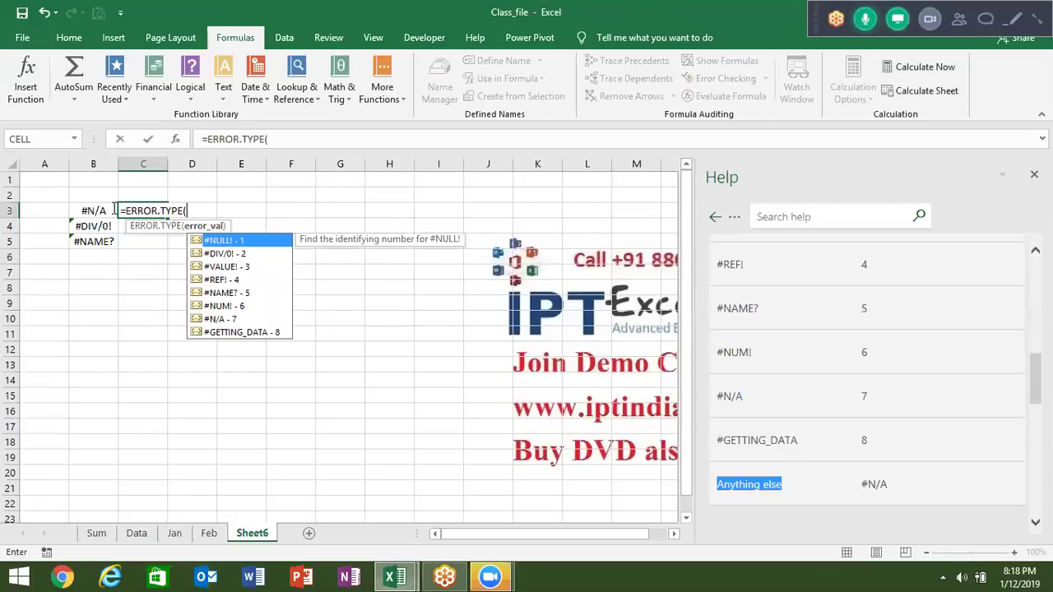
{"action": "left_click", "coordinate": [86, 209]}
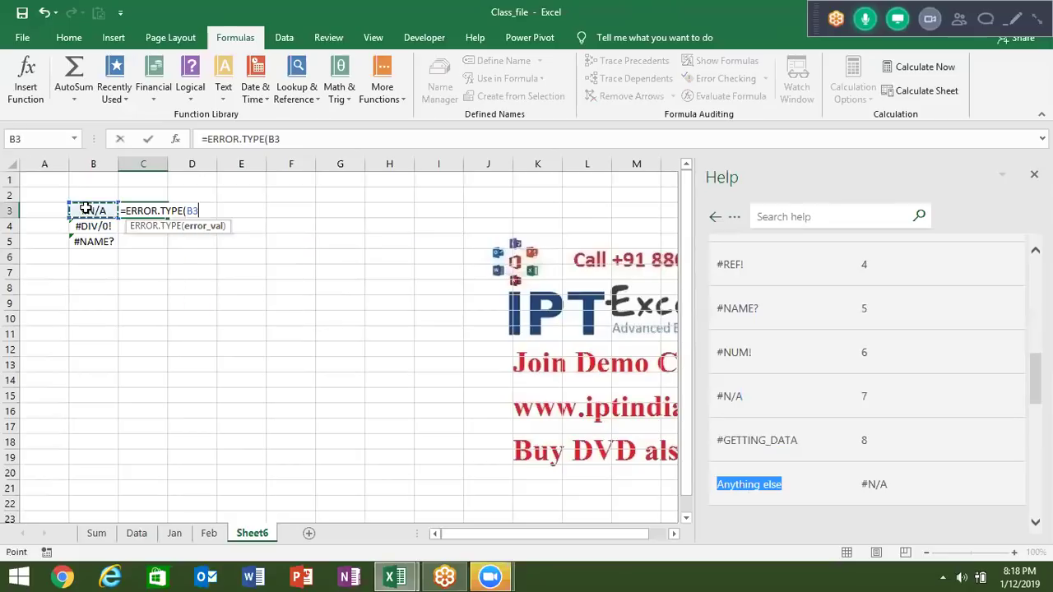
{"action": "key", "text": "Return"}
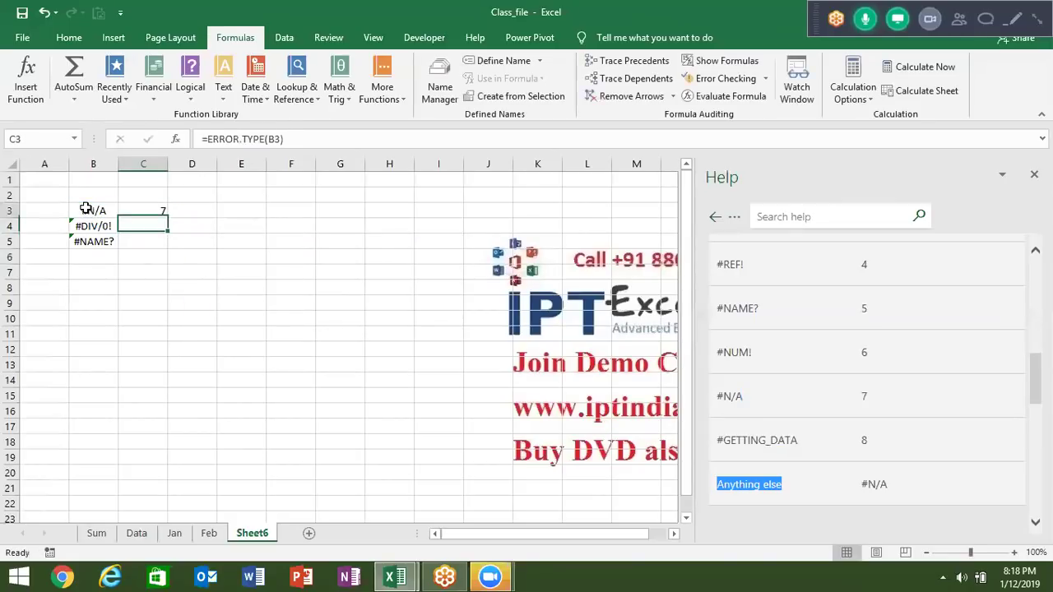
Step: Confirm #N/A maps to 7 in help and fill C3's formula down to C5
{"action": "left_click", "coordinate": [854, 398]}
{"action": "left_click_drag", "start_coordinate": [853, 399], "coordinate": [717, 408]}
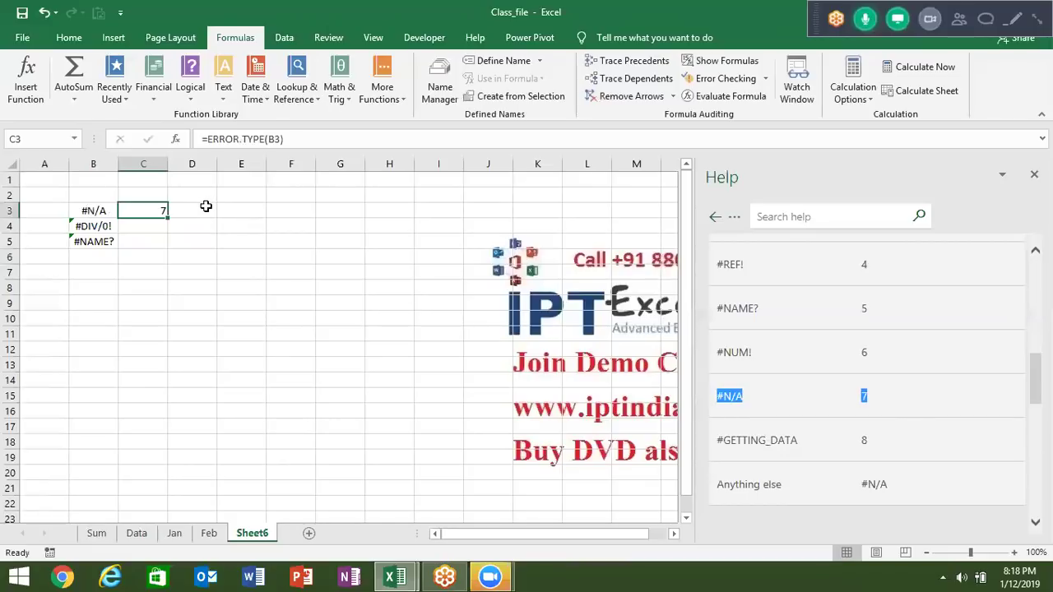
{"action": "left_click_drag", "start_coordinate": [167, 217], "coordinate": [164, 245]}
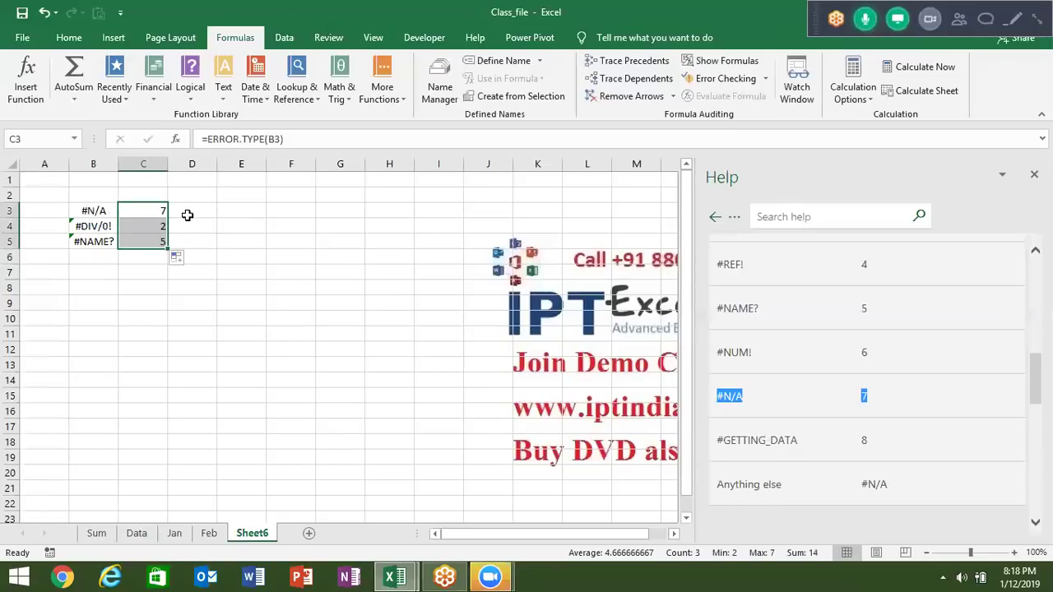
{"action": "left_click", "coordinate": [188, 214]}
Step: Enter =IF(C3=7,"Data Not Avl",B3) in D3 and fill it down to D5
{"action": "type", "text": "=IF("}
{"action": "left_click", "coordinate": [159, 215]}
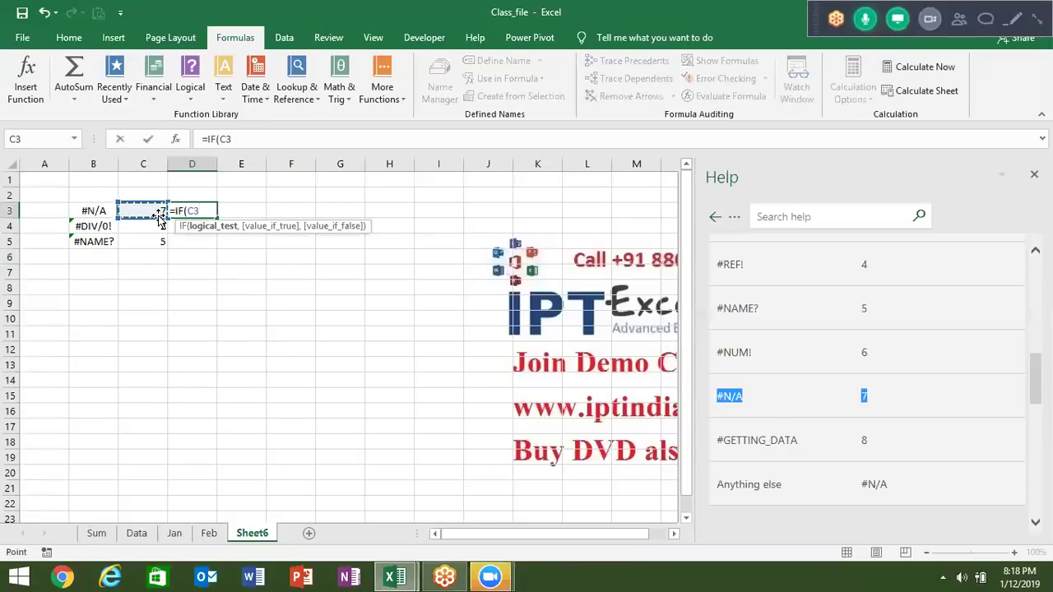
{"action": "type", "text": "="}
{"action": "type", "text": "7,\""}
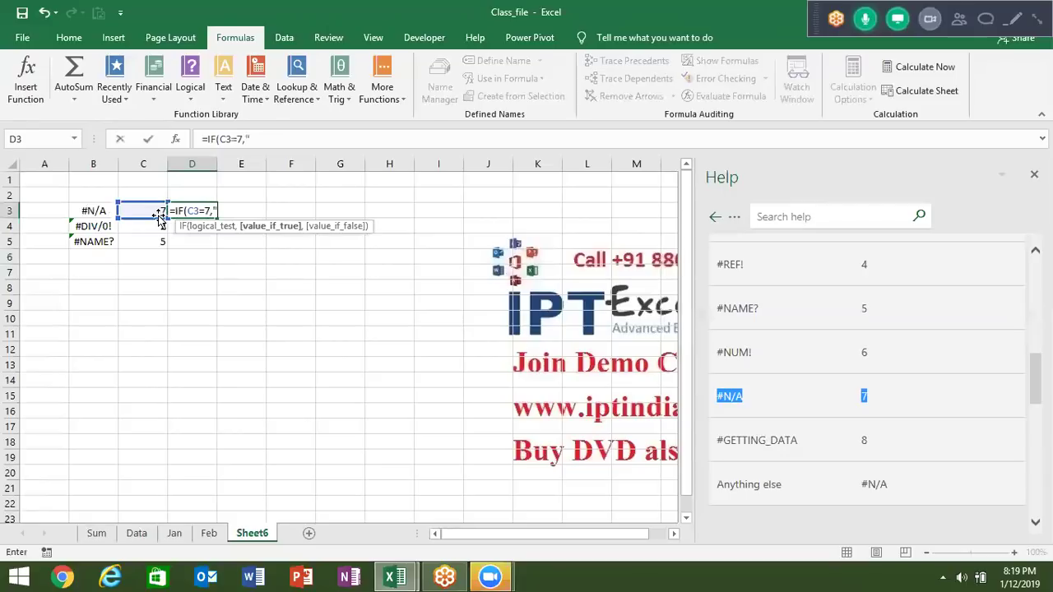
{"action": "type", "text": "Data Not Avl\","}
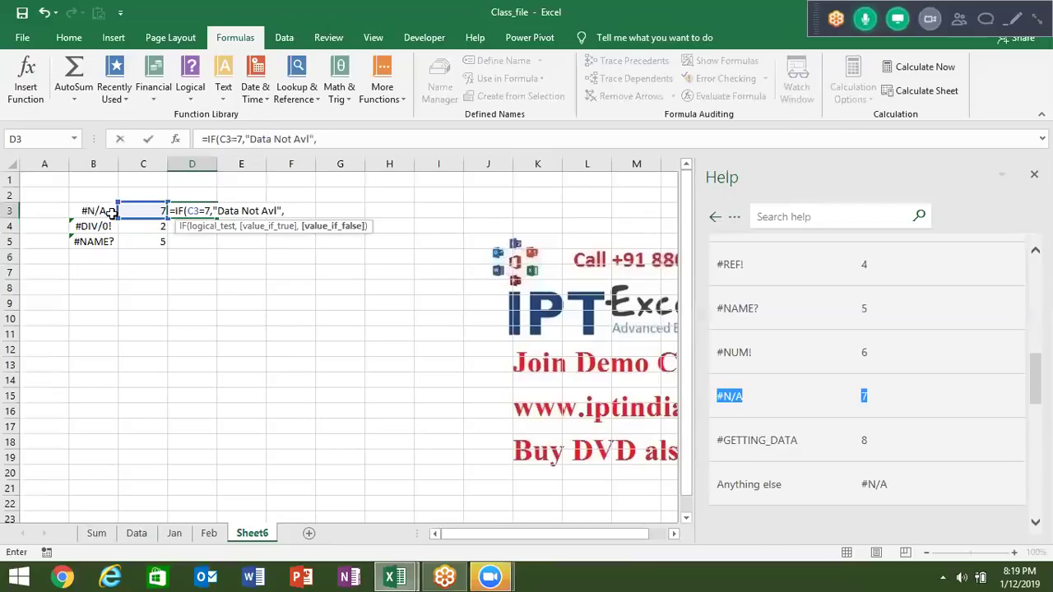
{"action": "left_click", "coordinate": [106, 212]}
{"action": "key", "text": "Return"}
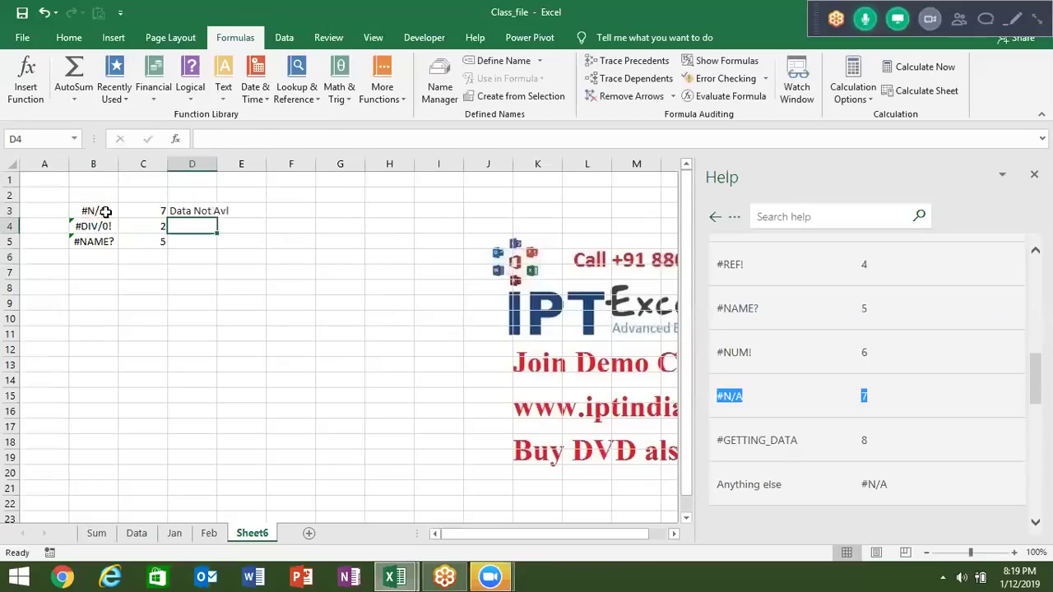
{"action": "key", "text": "Up"}
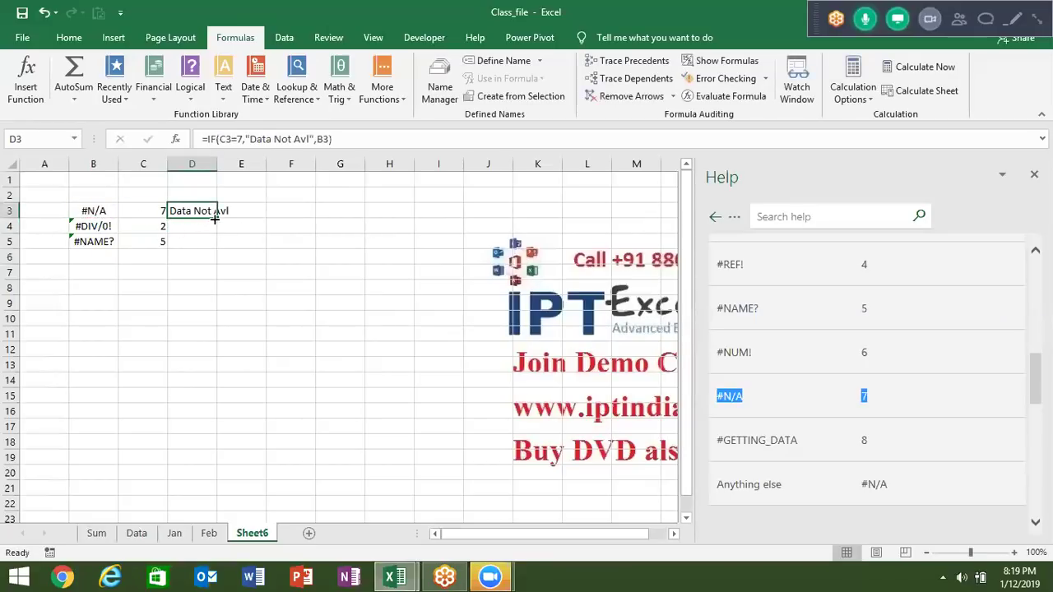
{"action": "double_click", "coordinate": [217, 218]}
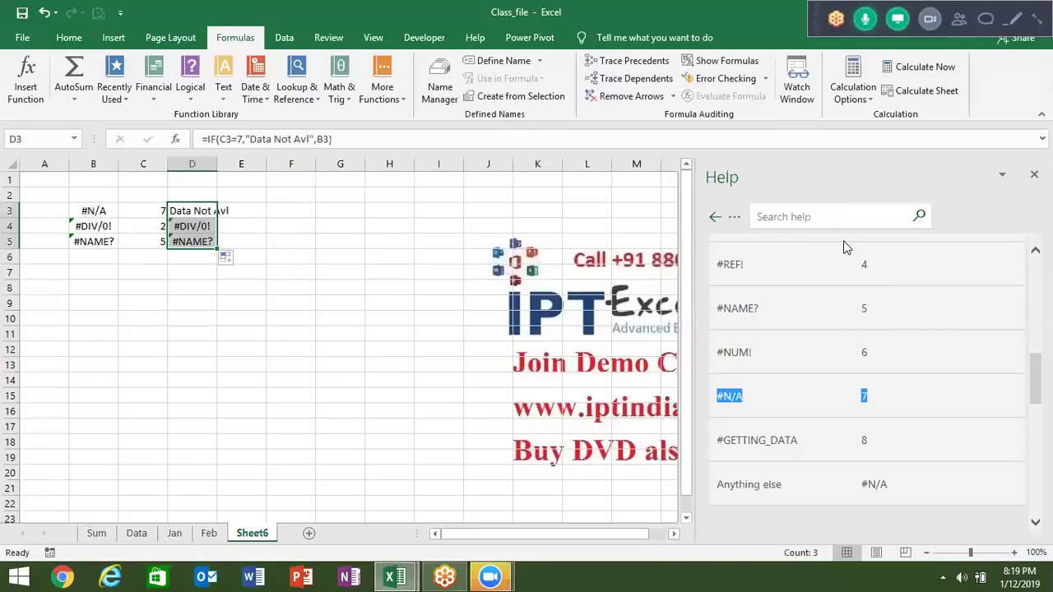
Step: Go back to the Help function categories, expand Information functions and open INFO function
{"action": "left_click", "coordinate": [717, 219]}
{"action": "left_click", "coordinate": [717, 219]}
{"action": "scroll", "coordinate": [946, 353], "scroll_direction": "down", "scroll_amount": 5}
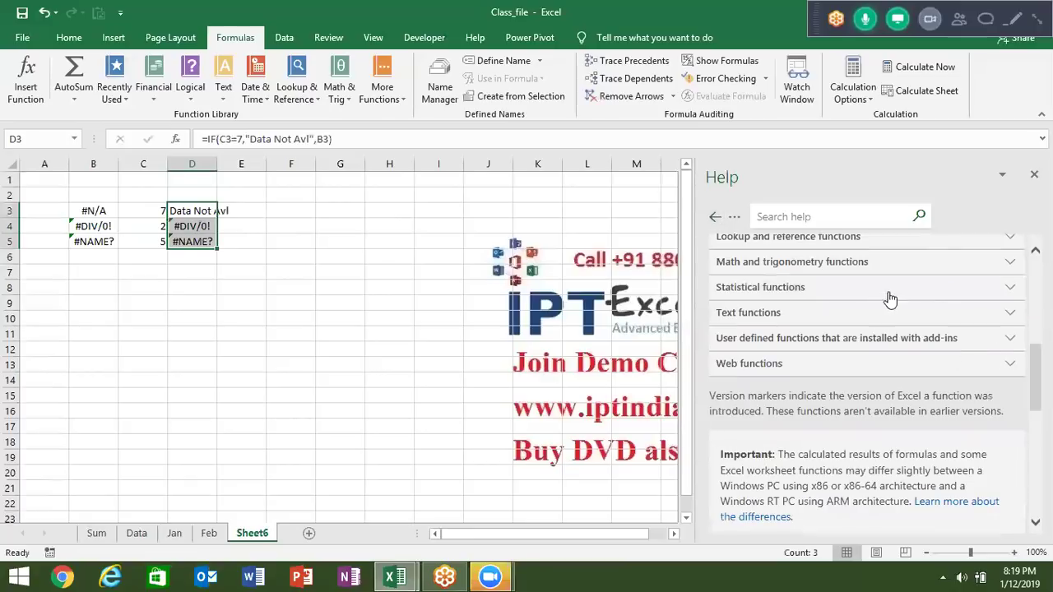
{"action": "scroll", "coordinate": [798, 283], "scroll_direction": "up", "scroll_amount": 2}
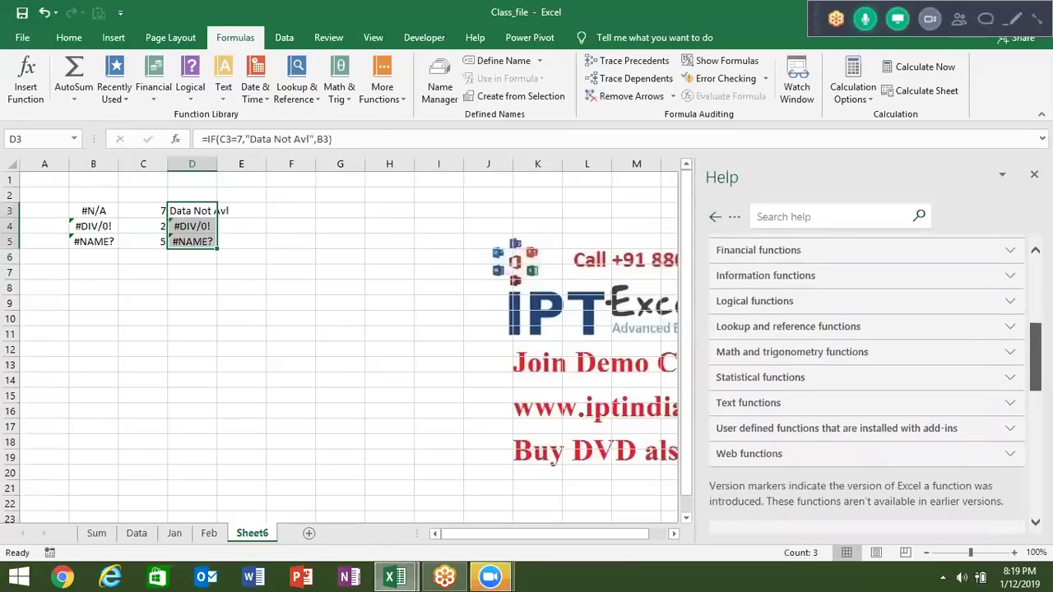
{"action": "left_click", "coordinate": [797, 278]}
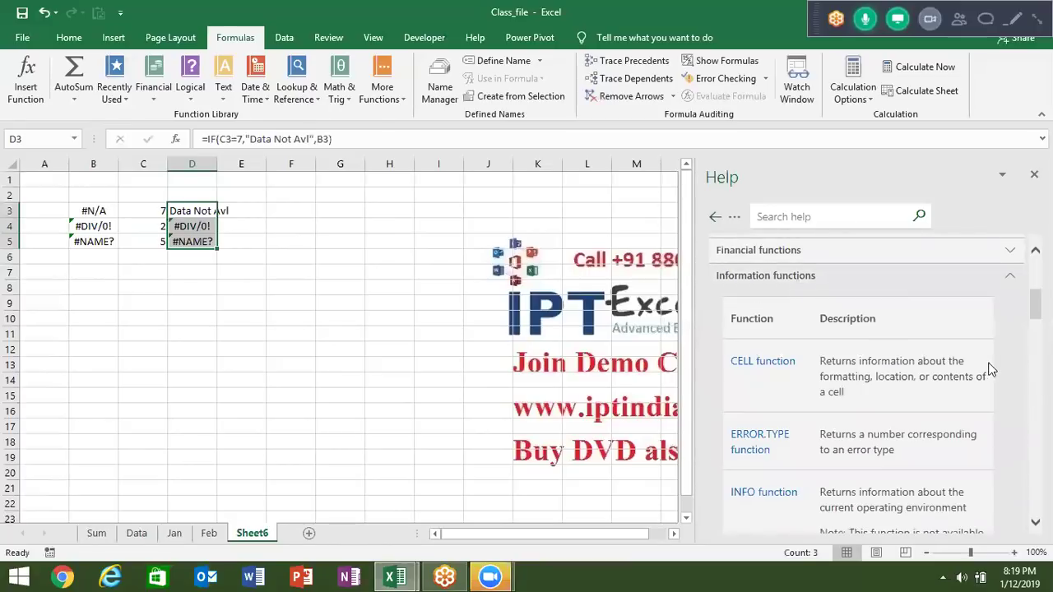
{"action": "scroll", "coordinate": [789, 329], "scroll_direction": "down", "scroll_amount": 3}
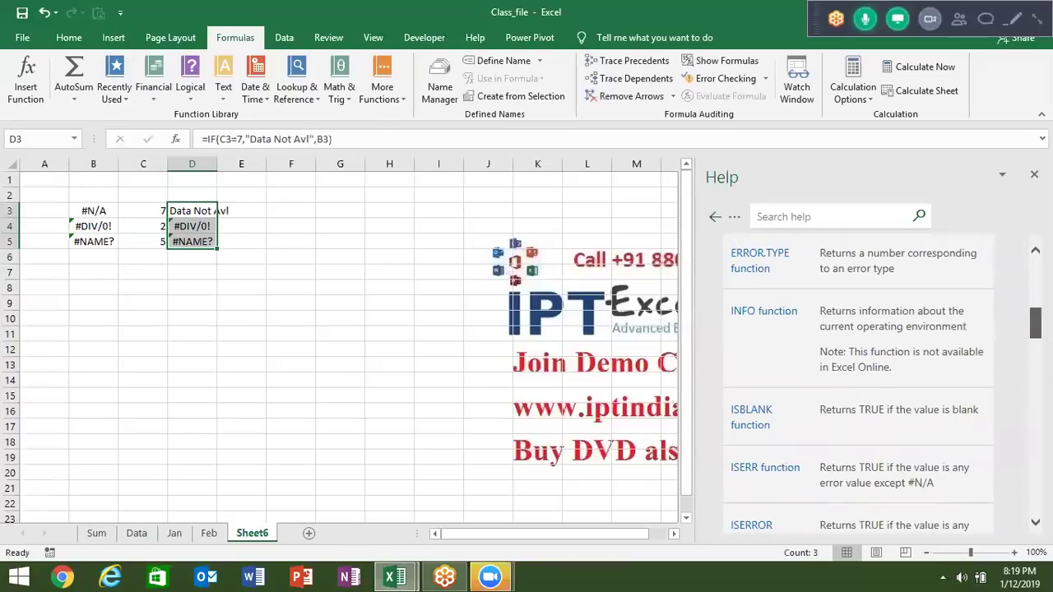
{"action": "left_click", "coordinate": [778, 313]}
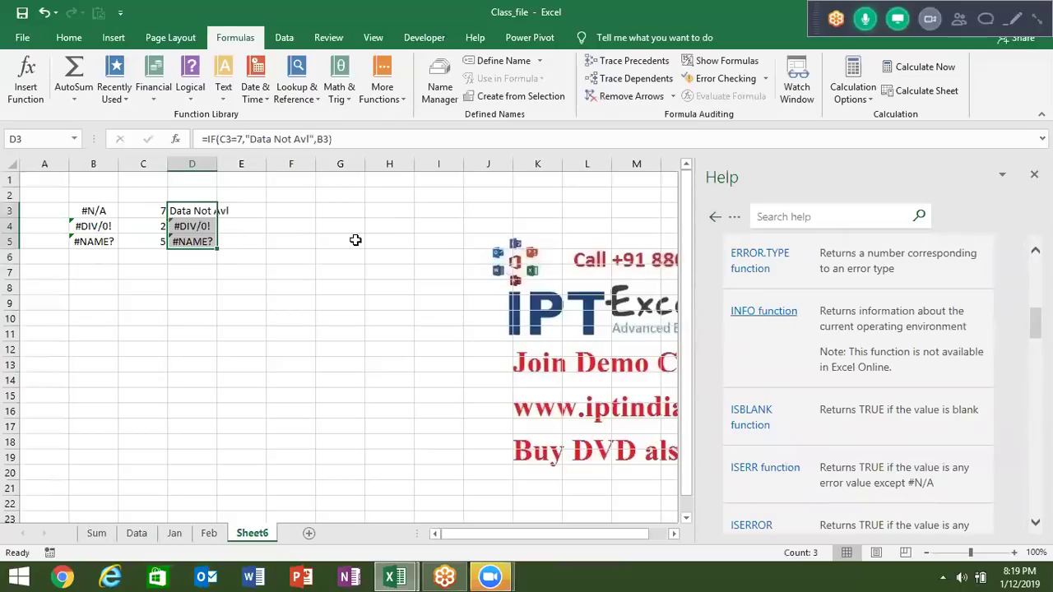
Step: Enter =INFO("DIRECTORY") in F3 to return the current folder path
{"action": "left_click", "coordinate": [305, 215]}
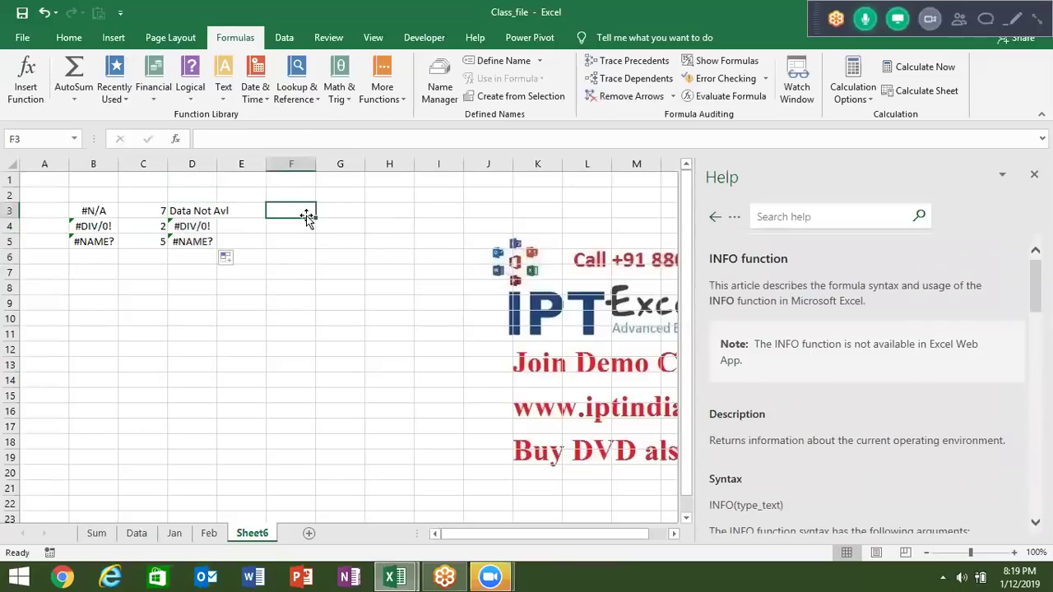
{"action": "type", "text": "=inf"}
{"action": "key", "text": "Tab"}
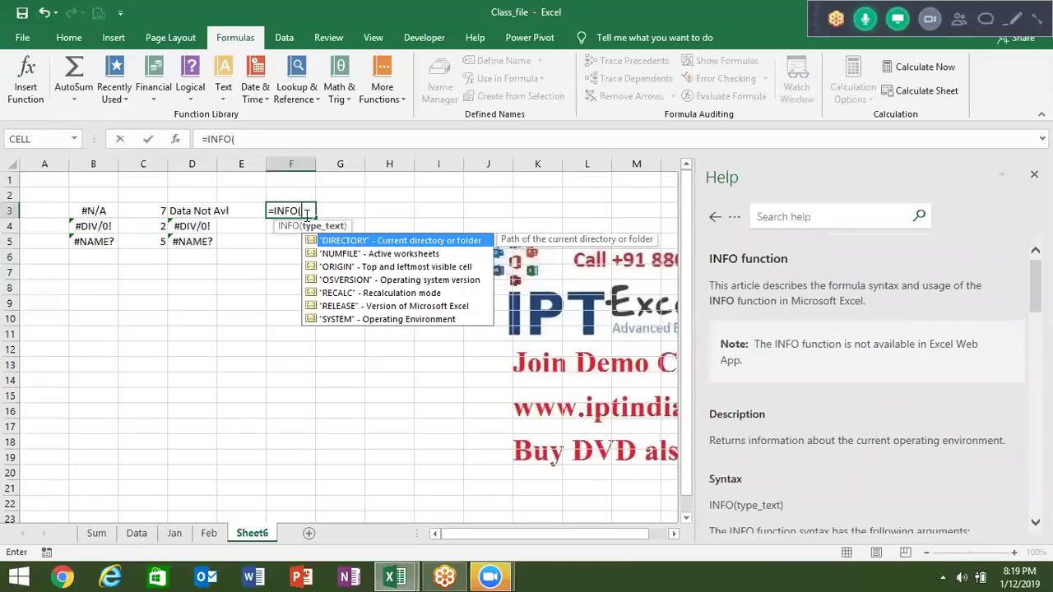
{"action": "key", "text": "Down"}
{"action": "key", "text": "Up"}
{"action": "key", "text": "Tab"}
{"action": "key", "text": "Return"}
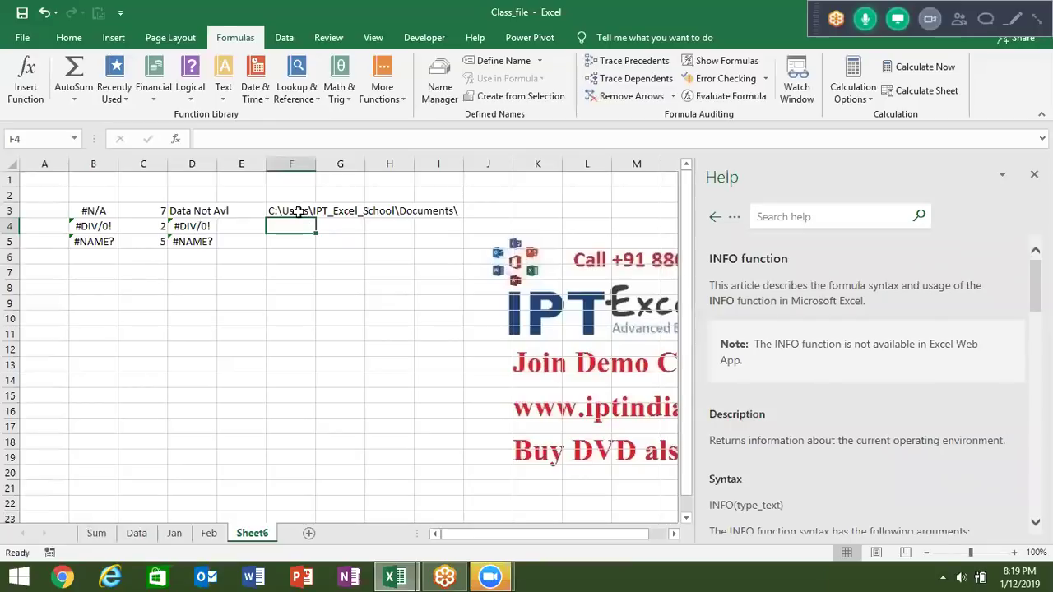
{"action": "left_click", "coordinate": [298, 211]}
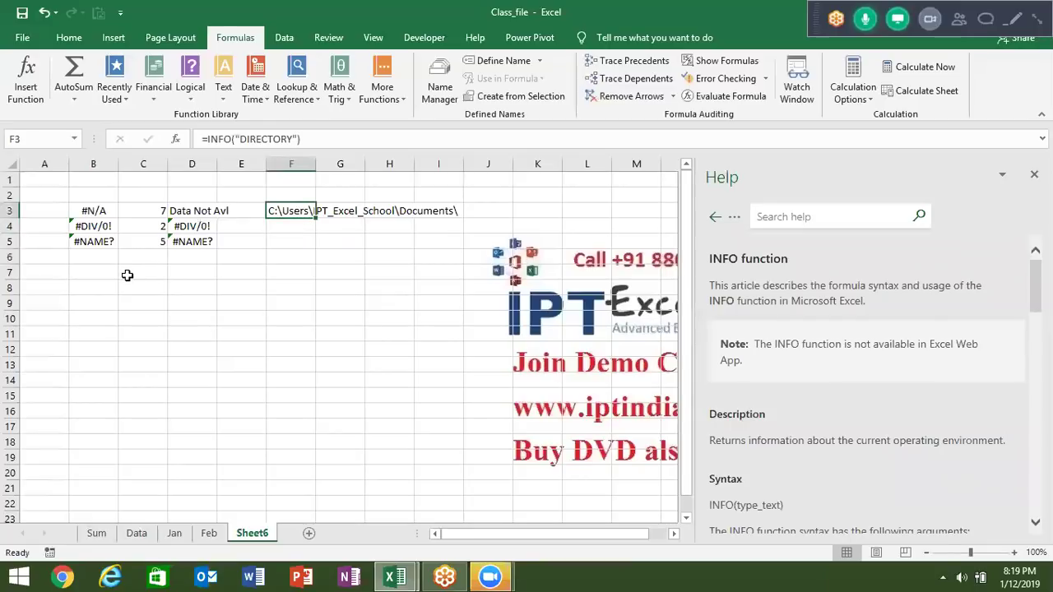
{"action": "key", "text": "Down"}
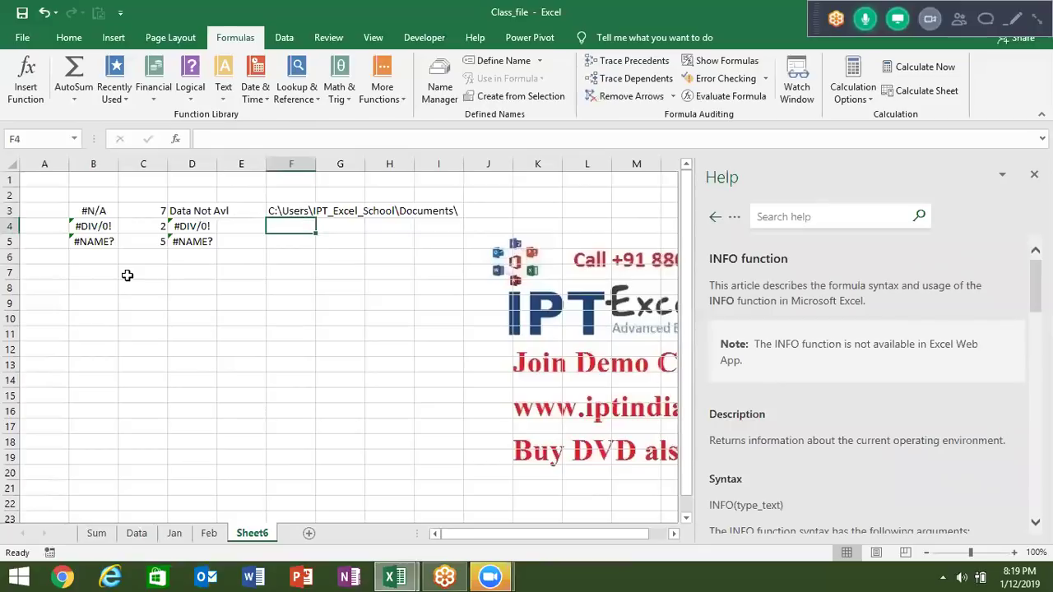
{"action": "type", "text": "="}
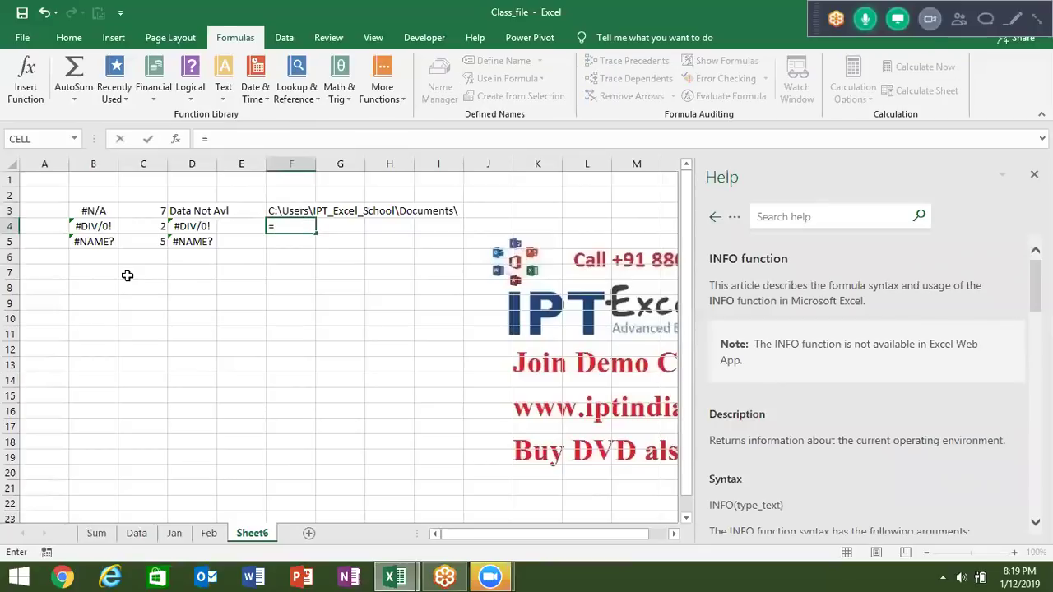
{"action": "key", "text": "Escape"}
{"action": "left_click", "coordinate": [97, 284]}
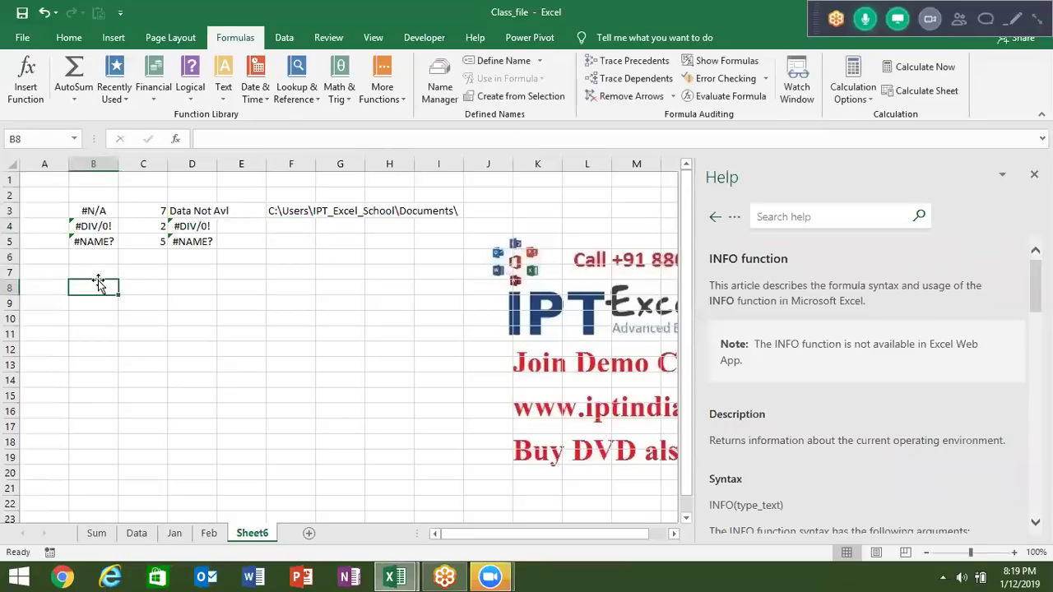
{"action": "key", "text": "BackSpace"}
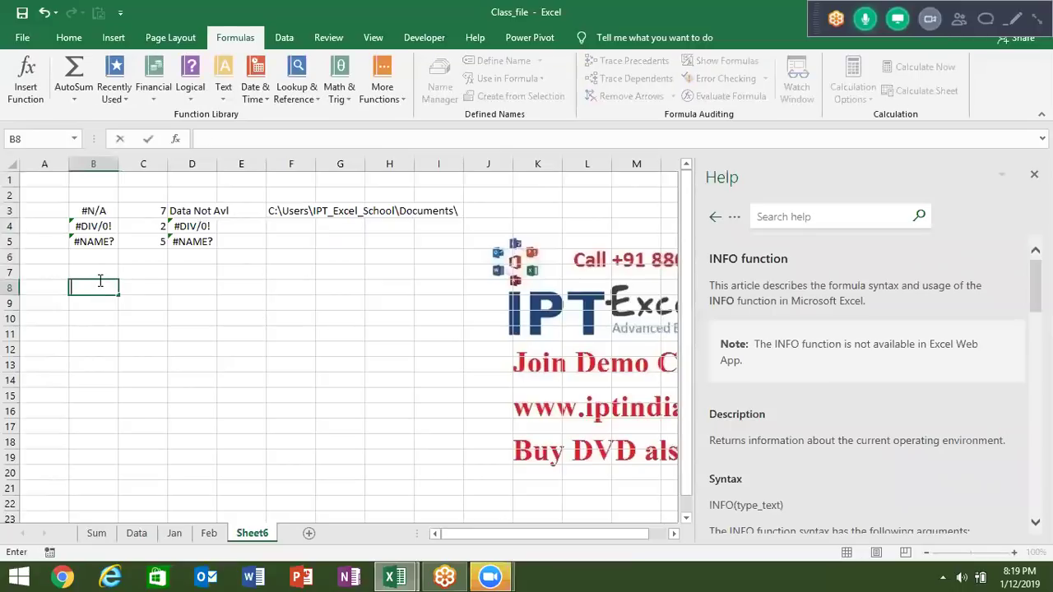
{"action": "key", "text": "Escape"}
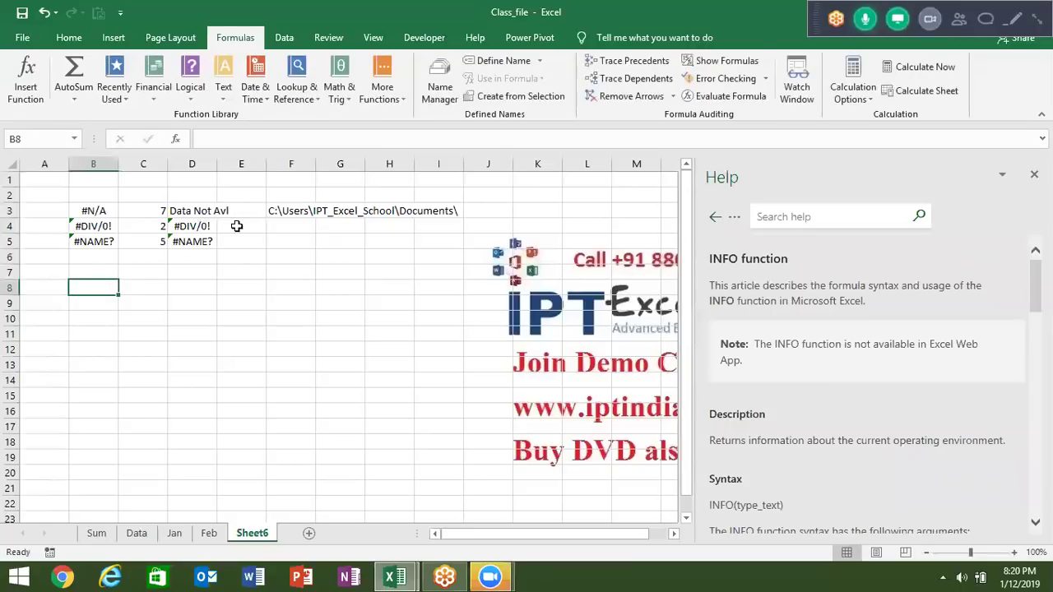
{"action": "left_click", "coordinate": [278, 211]}
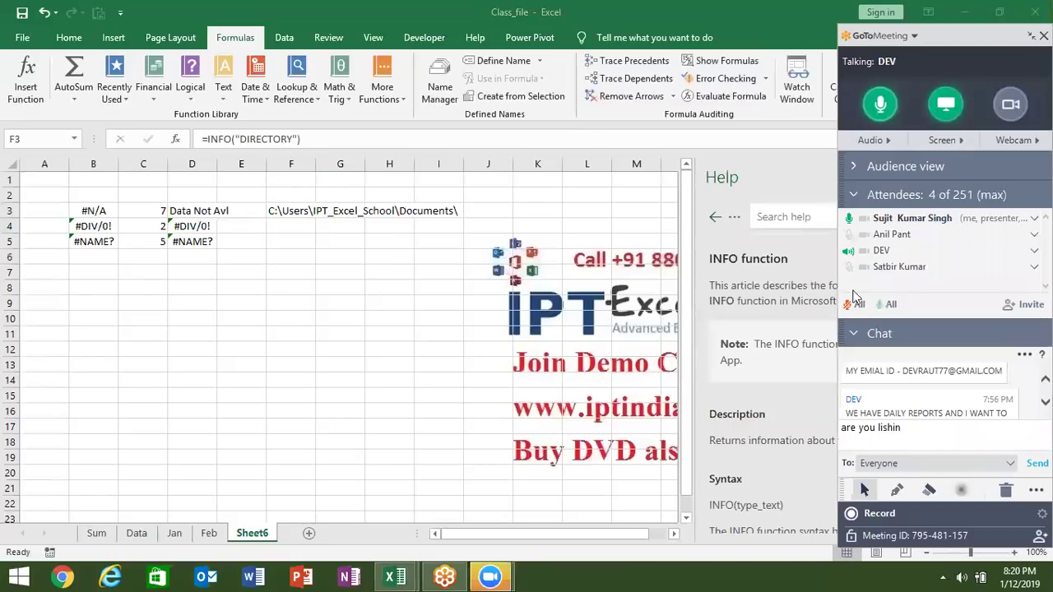
{"action": "left_click", "coordinate": [847, 251]}
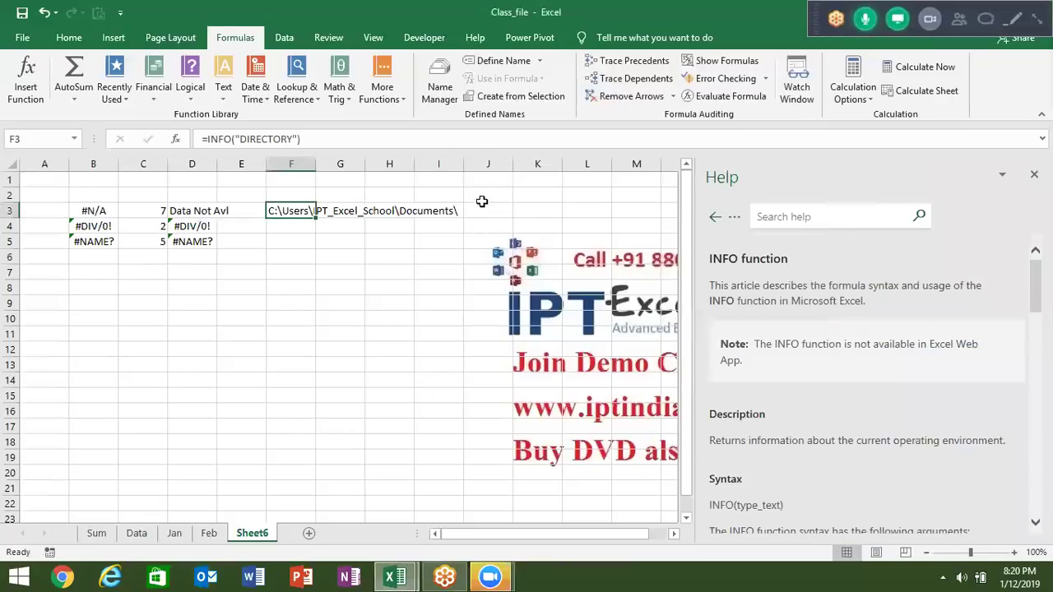
Step: Type Book1 in F4 and enter =F3&F4&".xlsm" in F5 to build the full file path
{"action": "left_click", "coordinate": [302, 232]}
{"action": "type", "text": "Boo"}
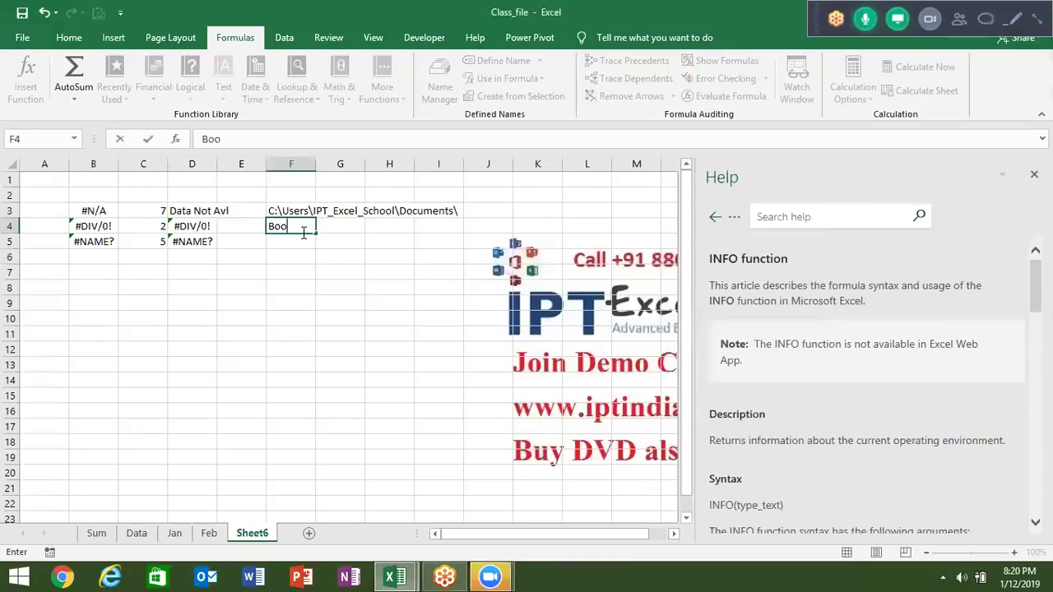
{"action": "type", "text": "k1"}
{"action": "key", "text": "Return"}
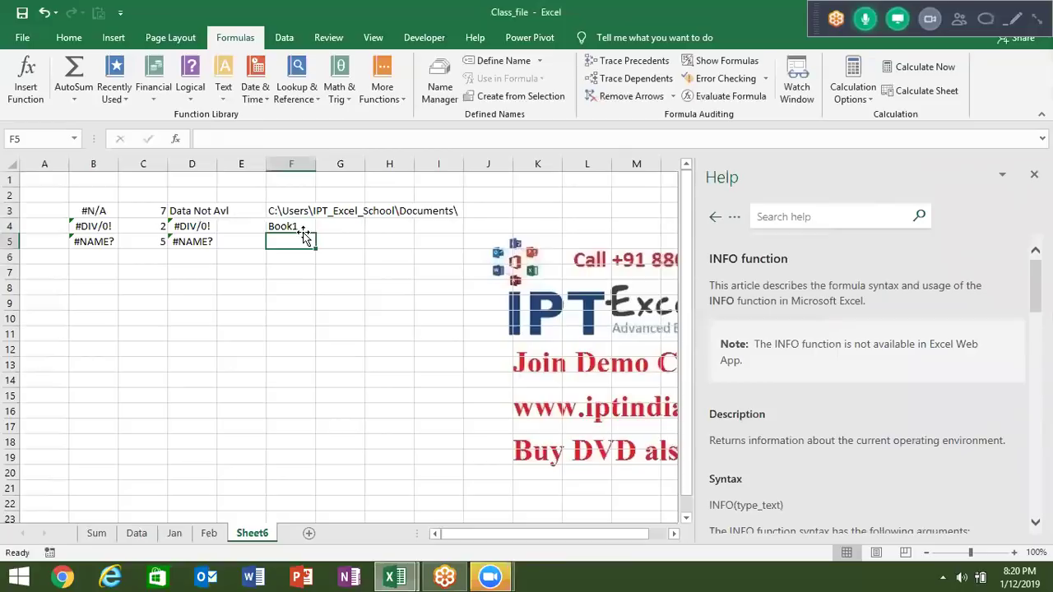
{"action": "type", "text": "="}
{"action": "key", "text": "Up"}
{"action": "key", "text": "Up"}
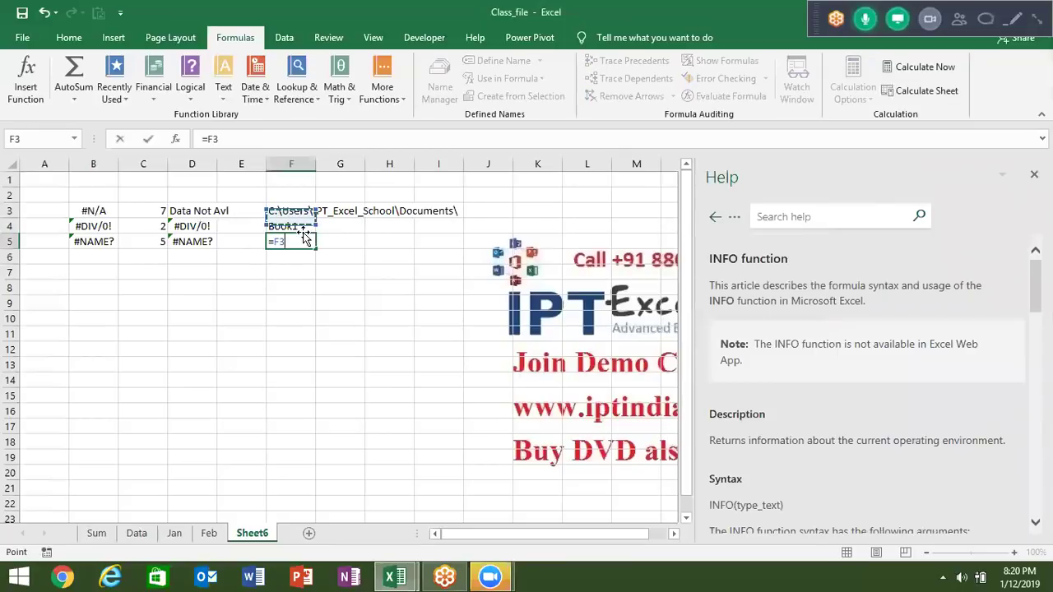
{"action": "type", "text": "&"}
{"action": "key", "text": "Up"}
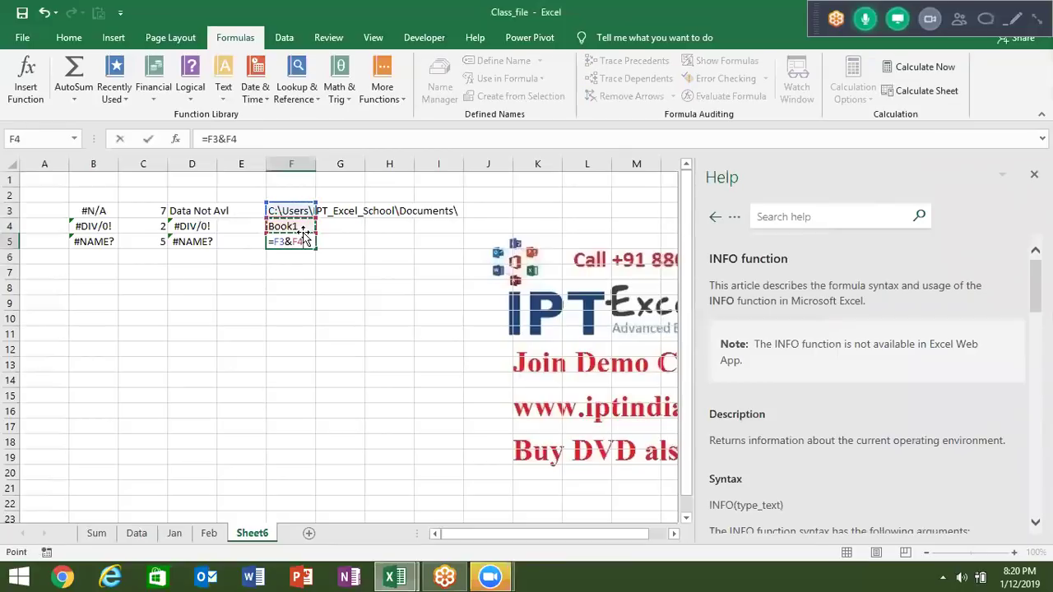
{"action": "type", "text": "&\".xlsm"}
{"action": "key", "text": "Return"}
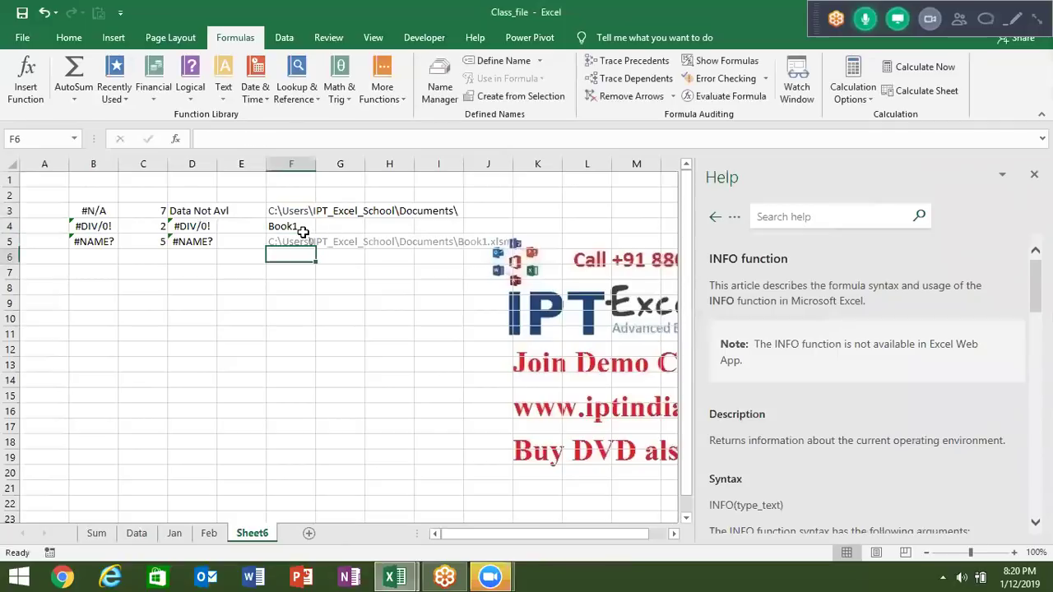
Step: Enter =HYPERLINK(F5,"Clicl") in F6 as a link to the built path
{"action": "type", "text": "=hy"}
{"action": "key", "text": "Tab"}
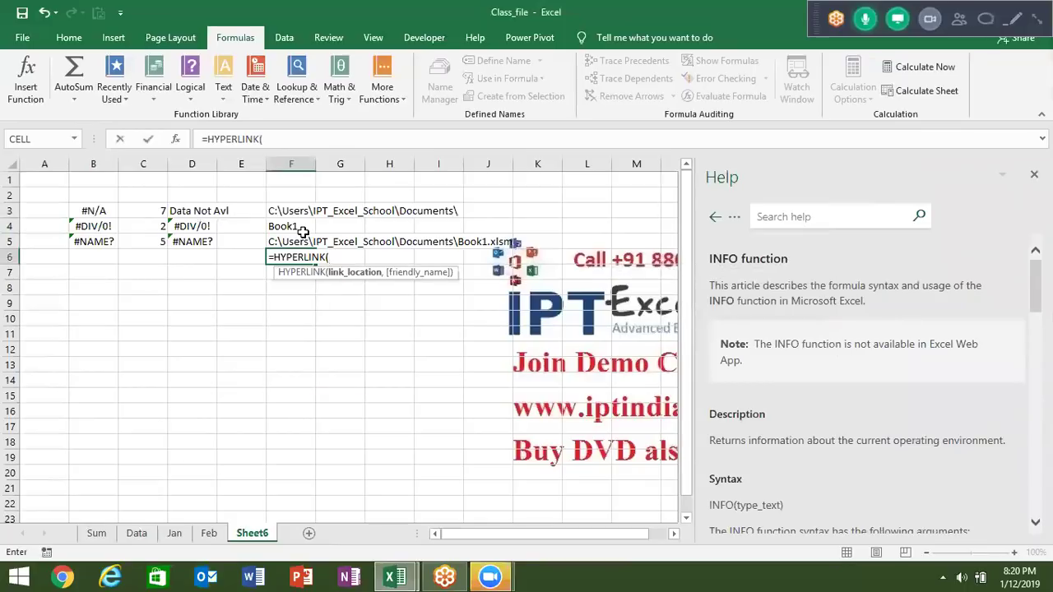
{"action": "left_click", "coordinate": [305, 239]}
{"action": "type", "text": ",\"Clicl\""}
{"action": "key", "text": "Return"}
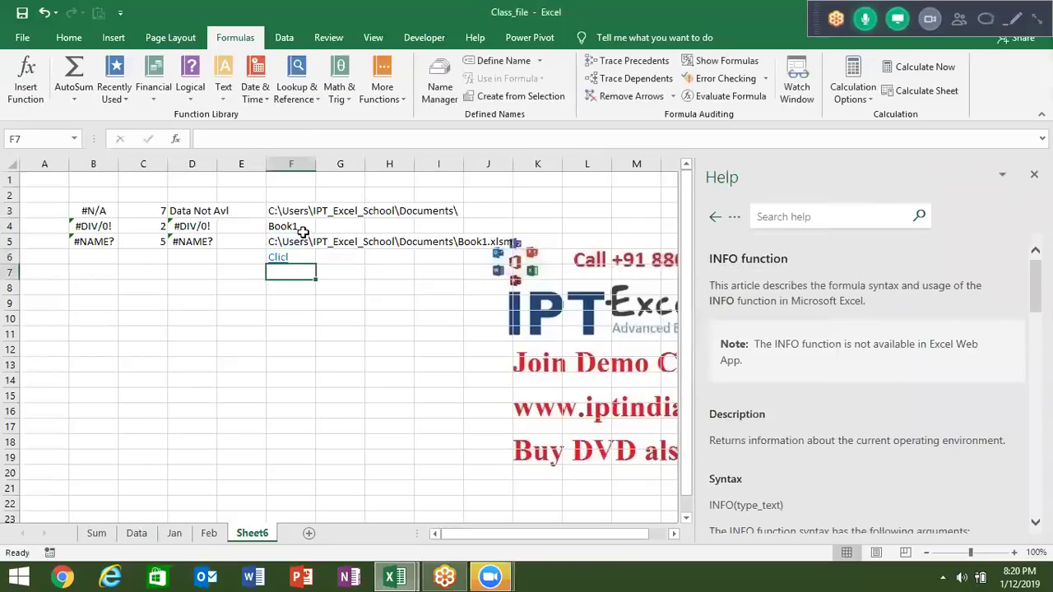
Step: Correct F6's link label from Clicl to Click
{"action": "left_click", "coordinate": [300, 229]}
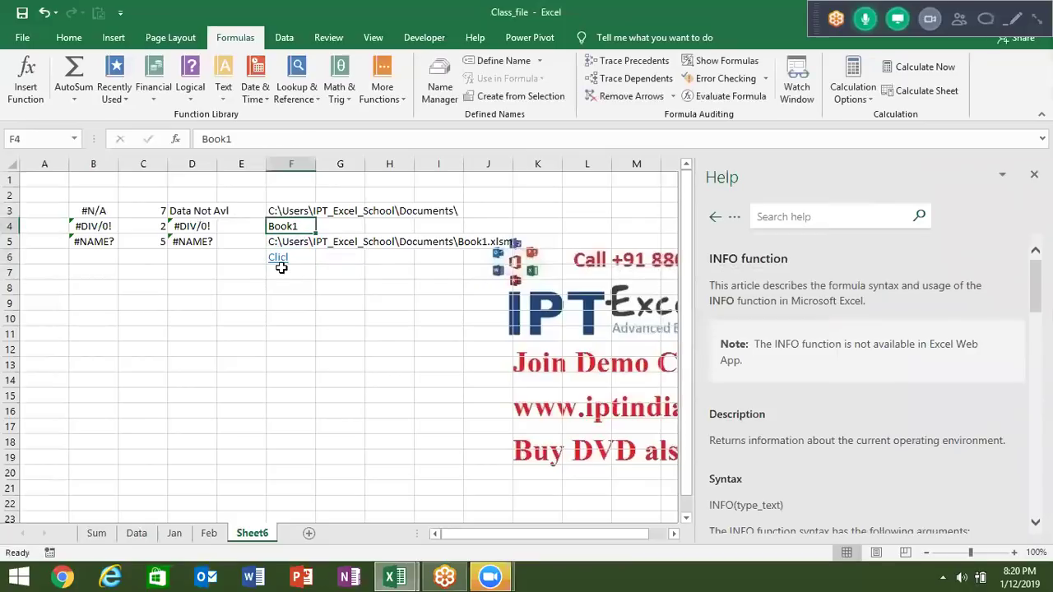
{"action": "left_click", "coordinate": [298, 255]}
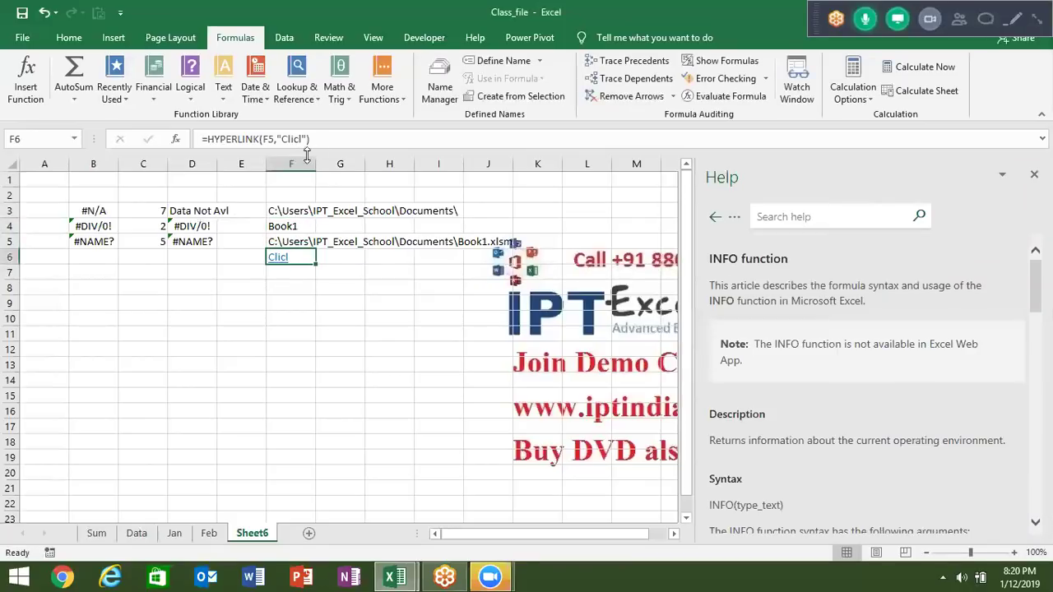
{"action": "left_click", "coordinate": [300, 139]}
{"action": "key", "text": "BackSpace"}
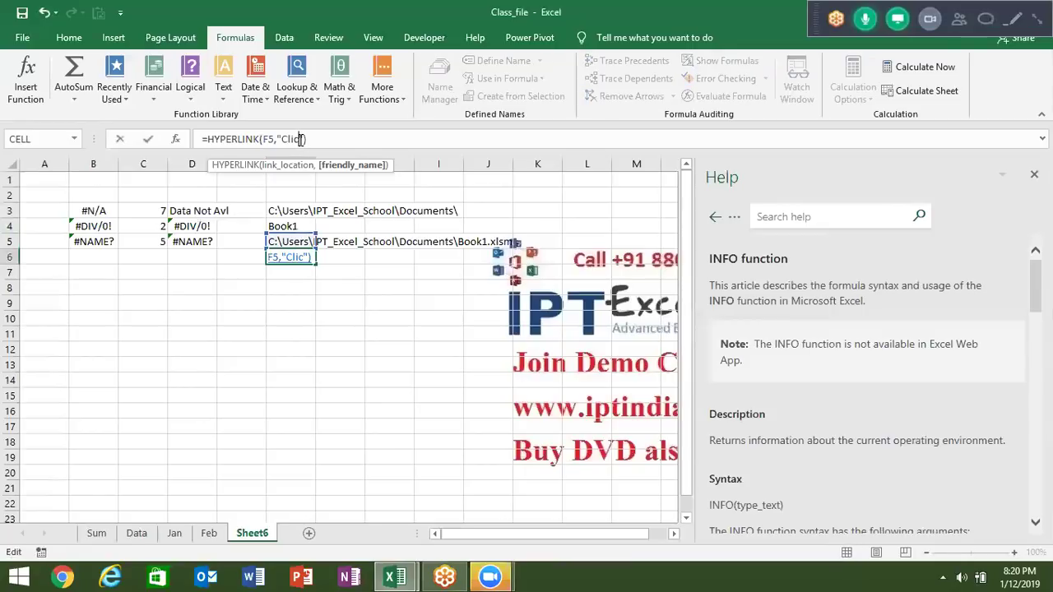
{"action": "type", "text": "k"}
{"action": "key", "text": "Return"}
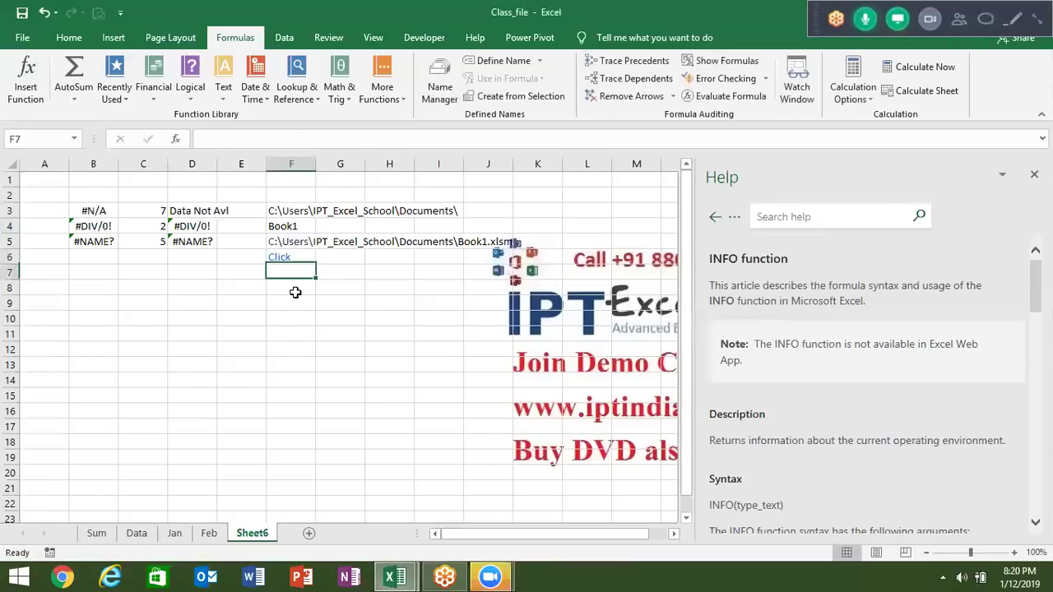
Step: Enter =INFO("RELEASE") in F8, showing version 16.0
{"action": "key", "text": "Down"}
{"action": "type", "text": "="}
{"action": "type", "text": "in"}
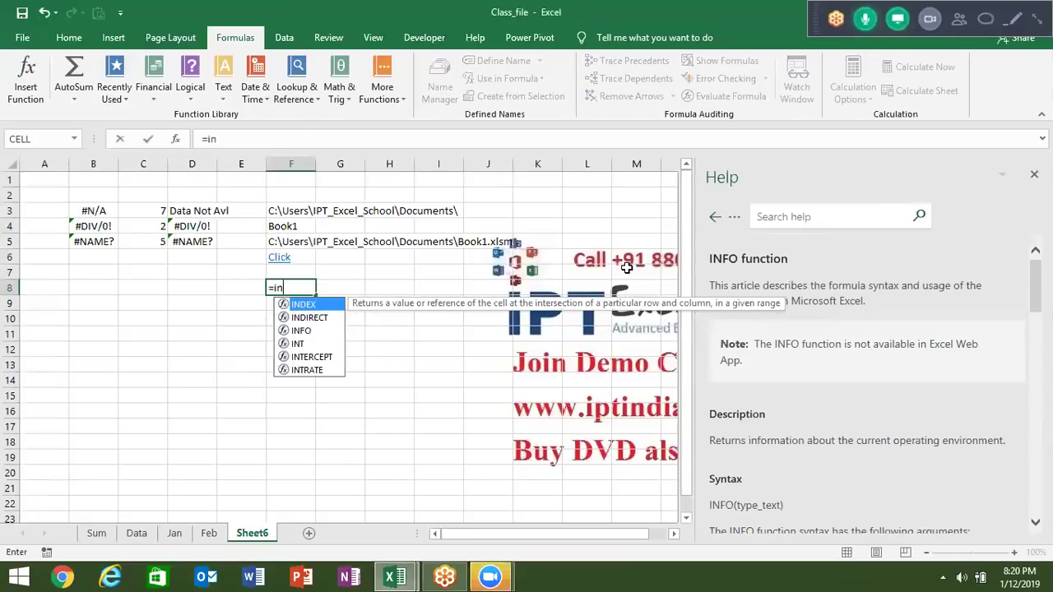
{"action": "type", "text": "f"}
{"action": "key", "text": "Tab"}
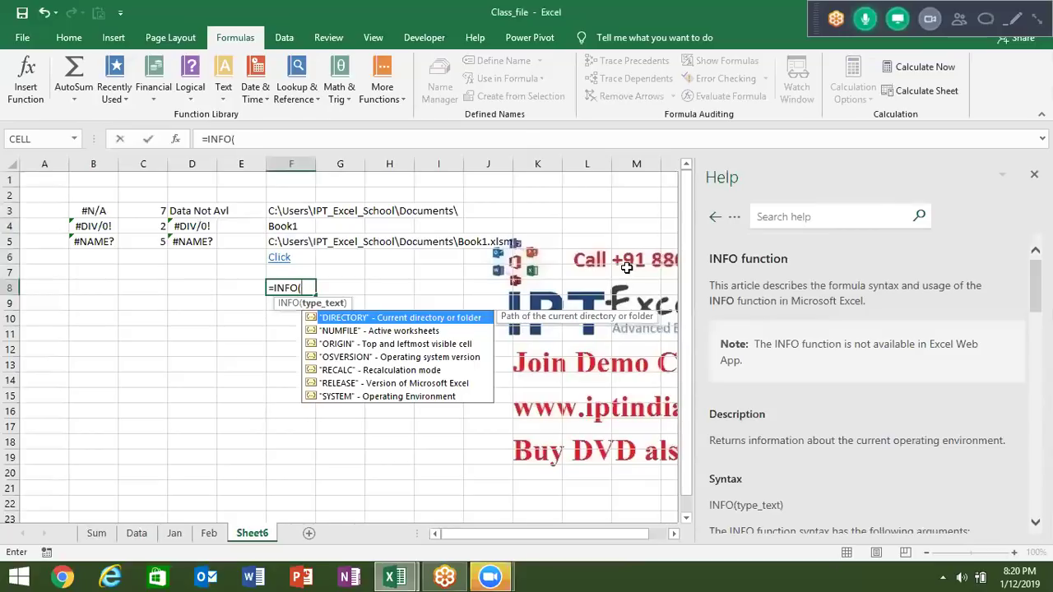
{"action": "key", "text": "Down"}
{"action": "key", "text": "Down"}
{"action": "key", "text": "Down"}
{"action": "key", "text": "Down"}
{"action": "key", "text": "Down"}
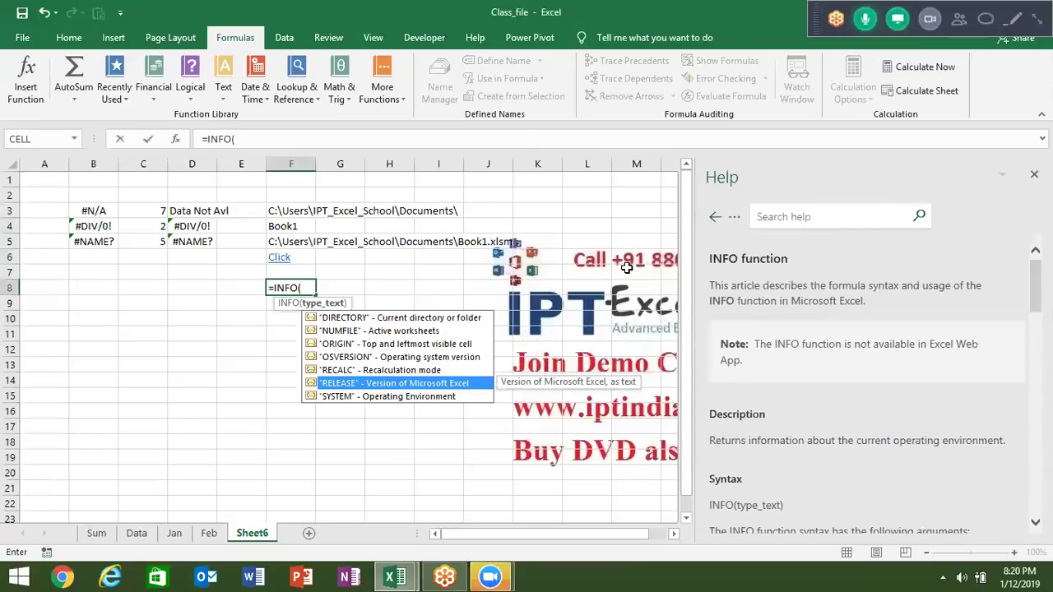
{"action": "key", "text": "Tab"}
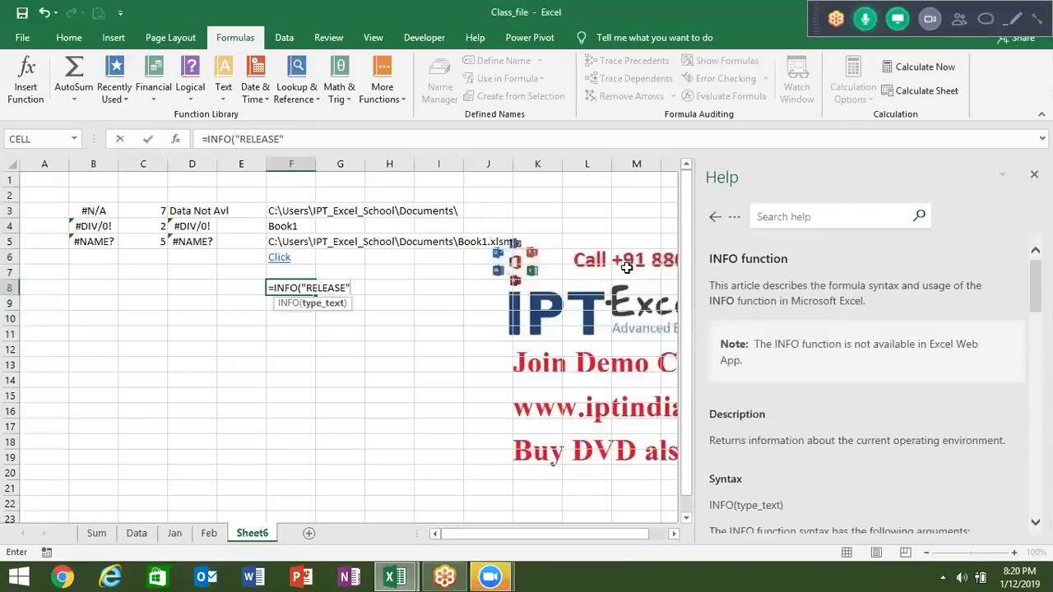
{"action": "key", "text": "Return"}
Step: Enter =INFO("SYSTEM") in F9 so it returns pcdos
{"action": "key", "text": "Down"}
{"action": "key", "text": "Down"}
{"action": "key", "text": "Down"}
{"action": "key", "text": "Down"}
{"action": "key", "text": "Down"}
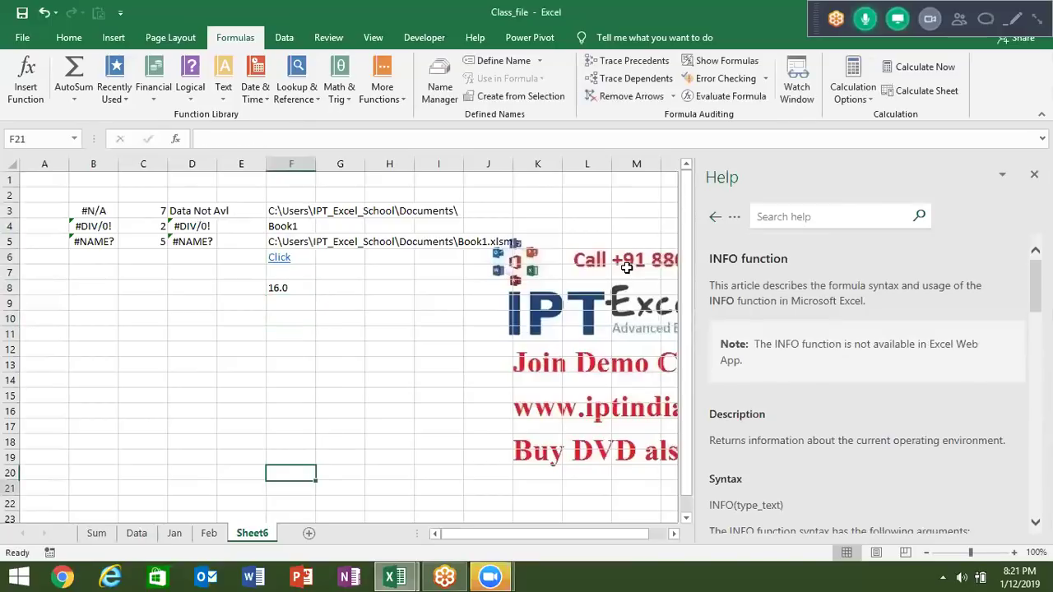
{"action": "key", "text": "Down"}
{"action": "key", "text": "Down"}
{"action": "key", "text": "Down"}
{"action": "key", "text": "Up"}
{"action": "key", "text": "Up"}
{"action": "key", "text": "Up"}
{"action": "key", "text": "Up"}
{"action": "key", "text": "Up"}
{"action": "key", "text": "Up"}
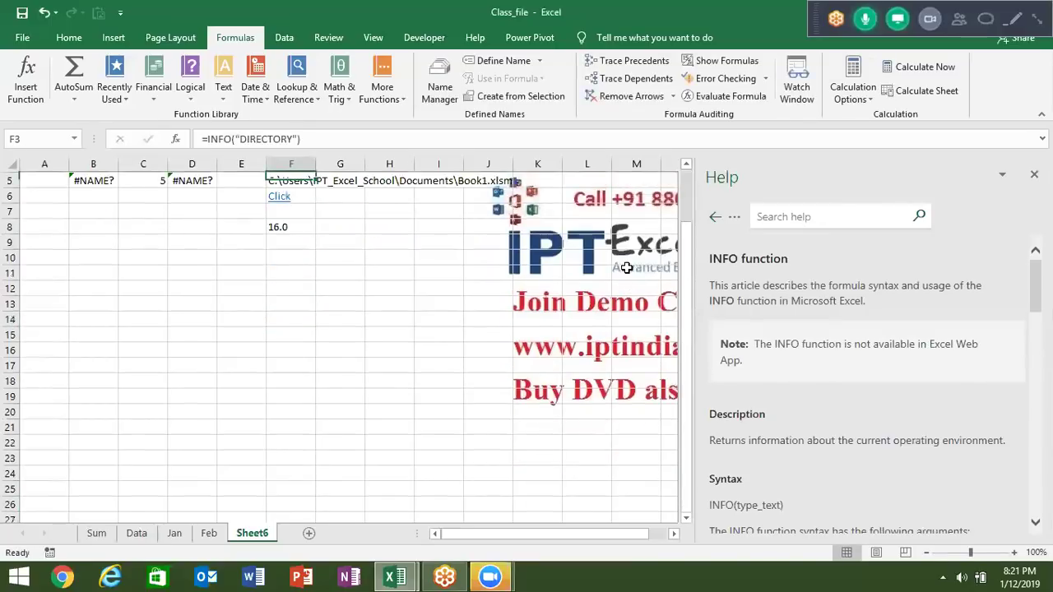
{"action": "key", "text": "Down"}
{"action": "key", "text": "Down"}
{"action": "key", "text": "Down"}
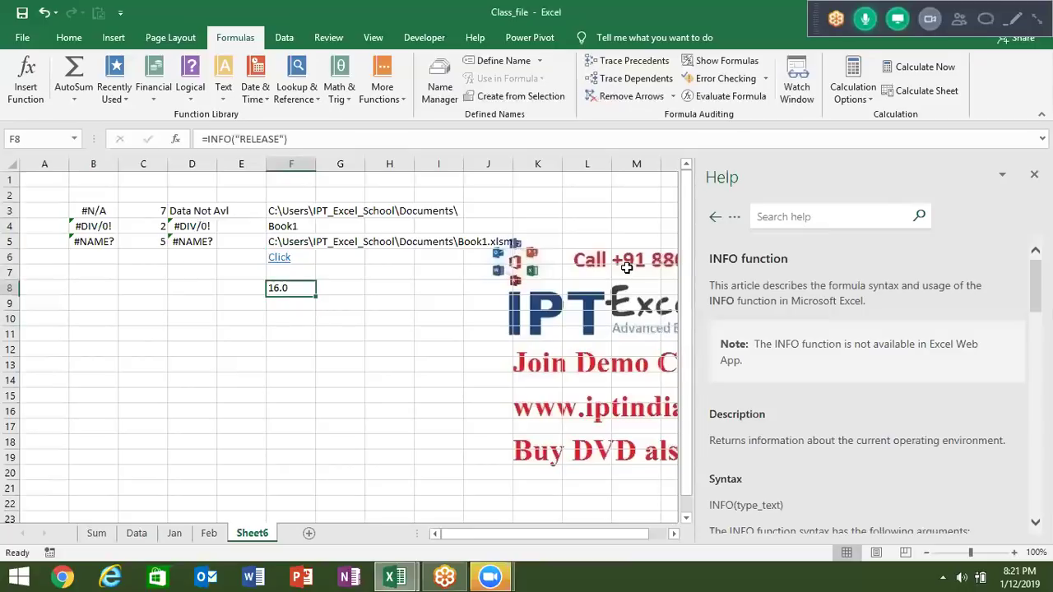
{"action": "key", "text": "Down"}
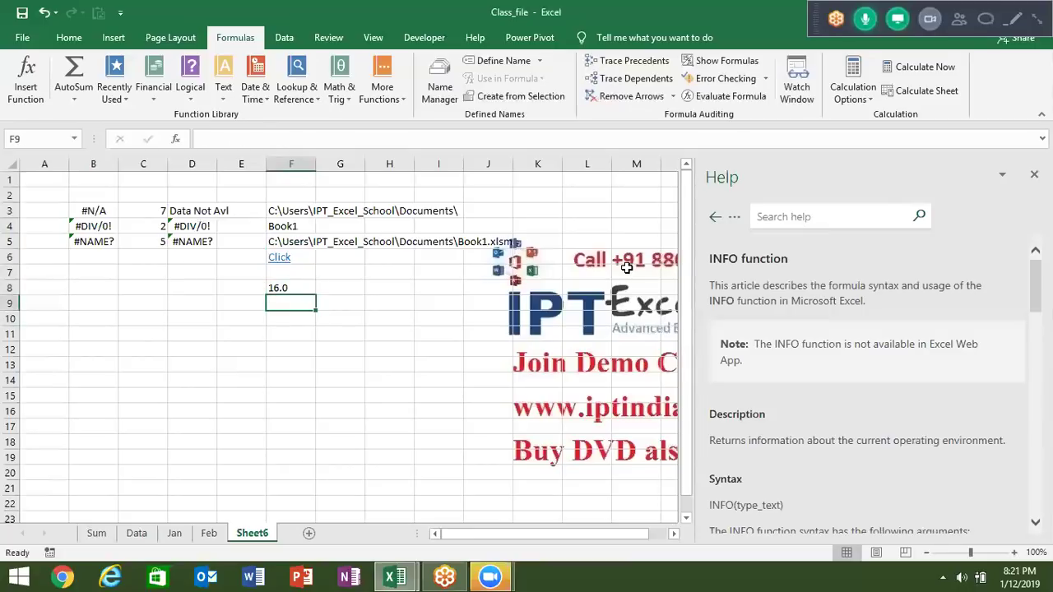
{"action": "type", "text": "="}
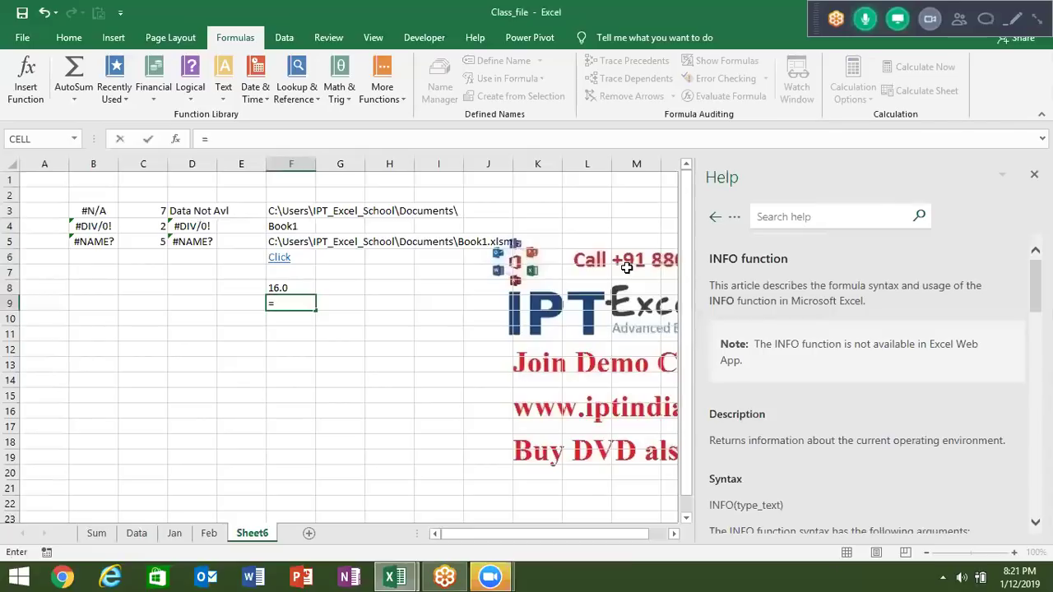
{"action": "type", "text": "inf"}
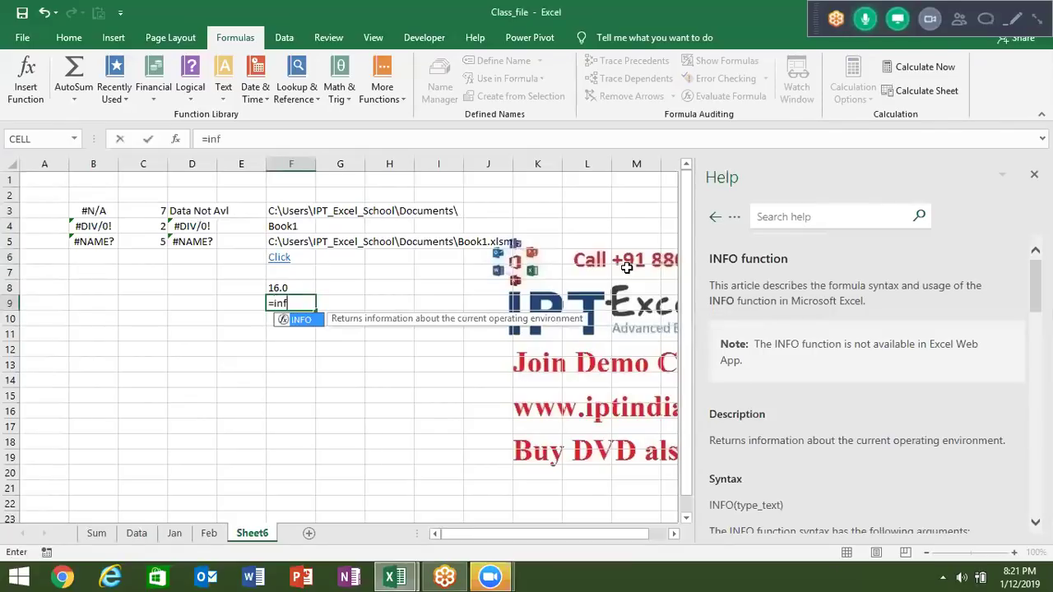
{"action": "key", "text": "Tab"}
{"action": "key", "text": "Down"}
{"action": "key", "text": "Down"}
{"action": "key", "text": "Down"}
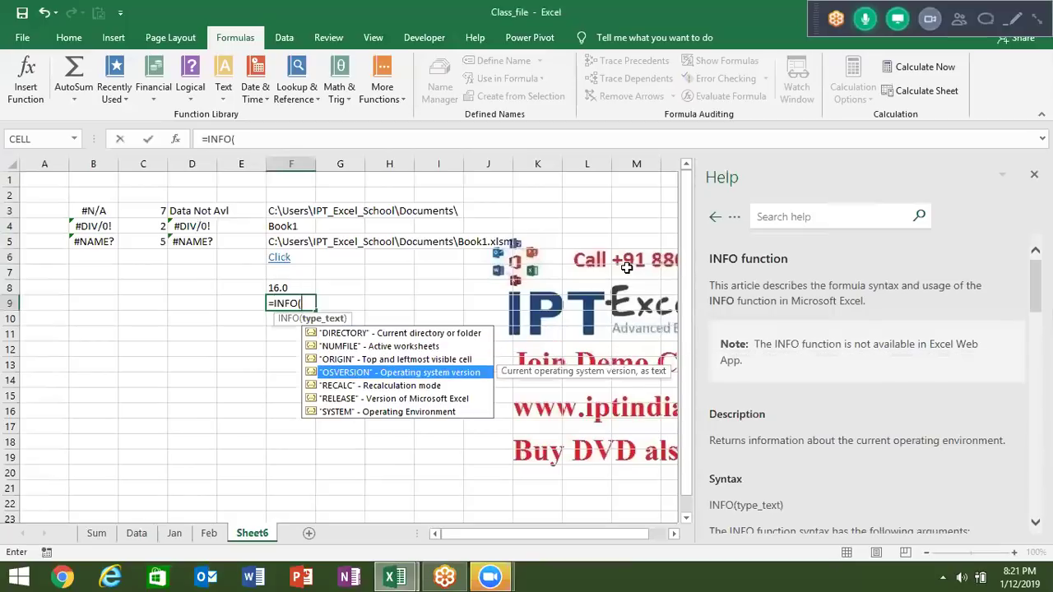
{"action": "key", "text": "Down"}
{"action": "key", "text": "Down"}
{"action": "key", "text": "Down"}
{"action": "key", "text": "Tab"}
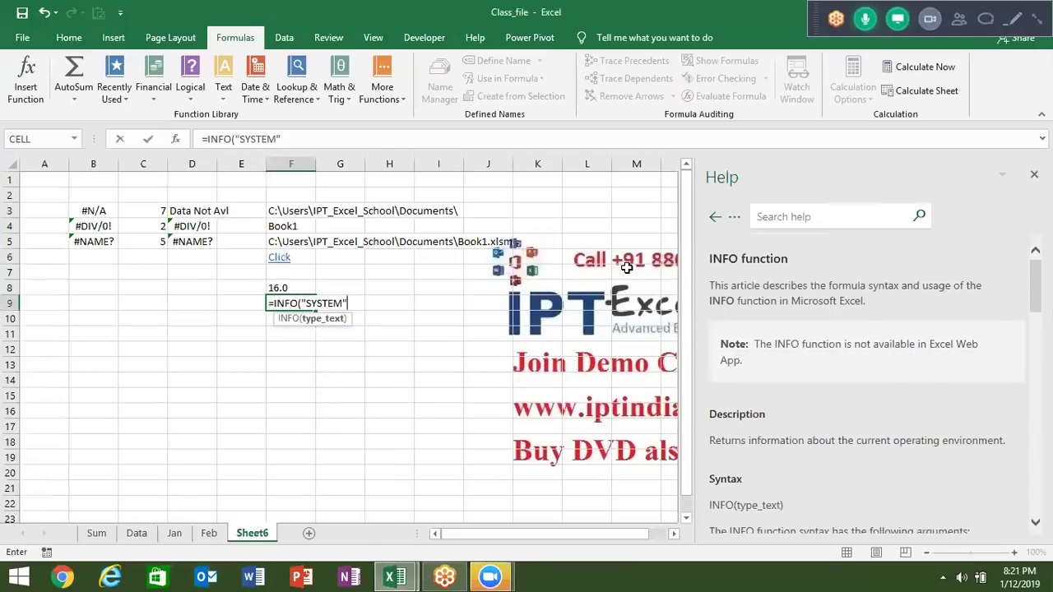
{"action": "key", "text": "Return"}
{"action": "key", "text": "Up"}
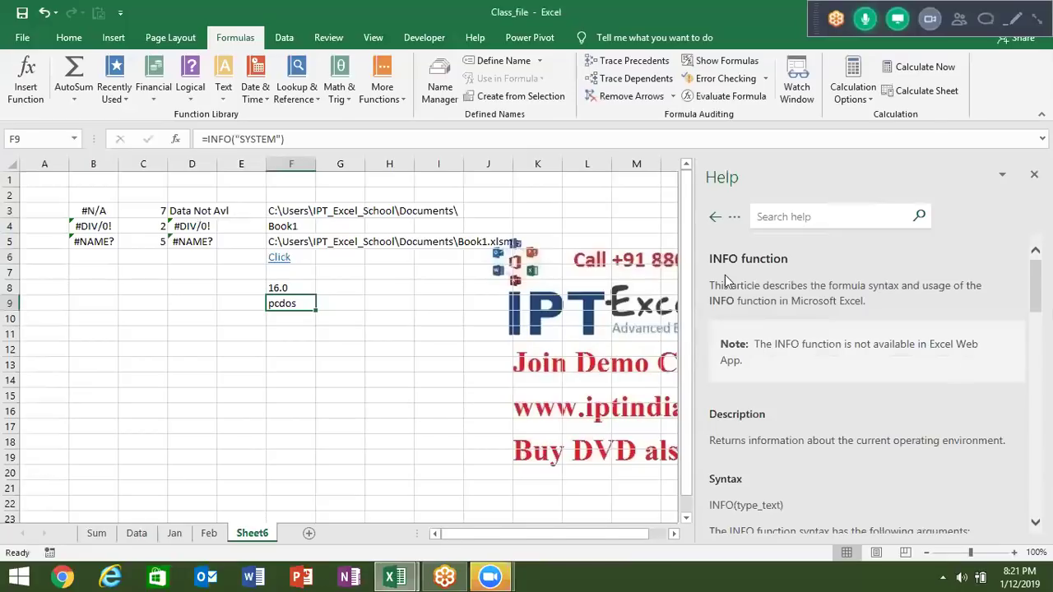
Step: Return in Help to the expanded Information functions list
{"action": "left_click", "coordinate": [716, 218]}
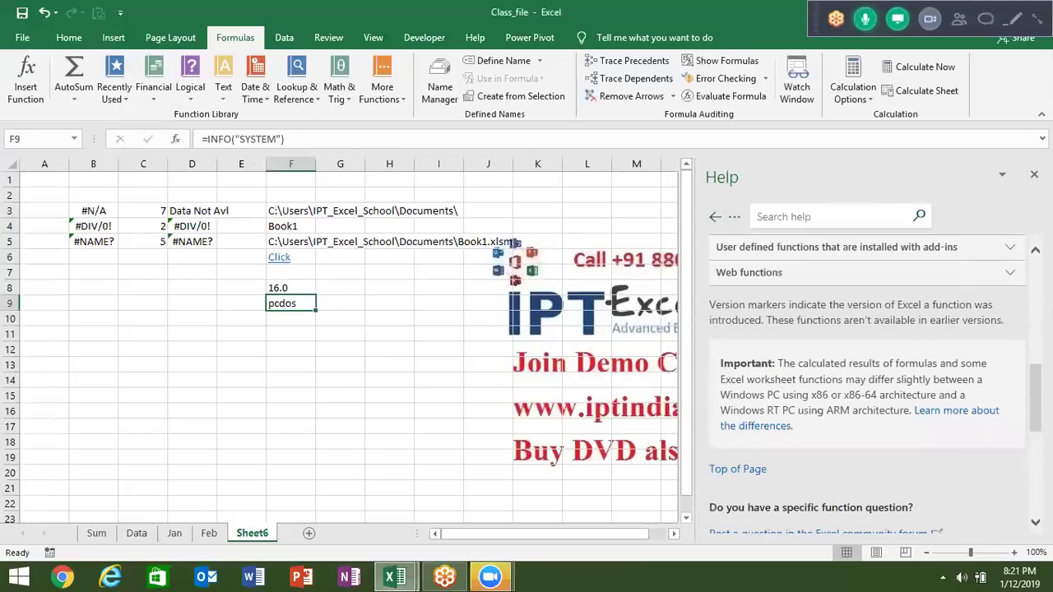
{"action": "scroll", "coordinate": [1035, 395], "scroll_direction": "up", "scroll_amount": 3}
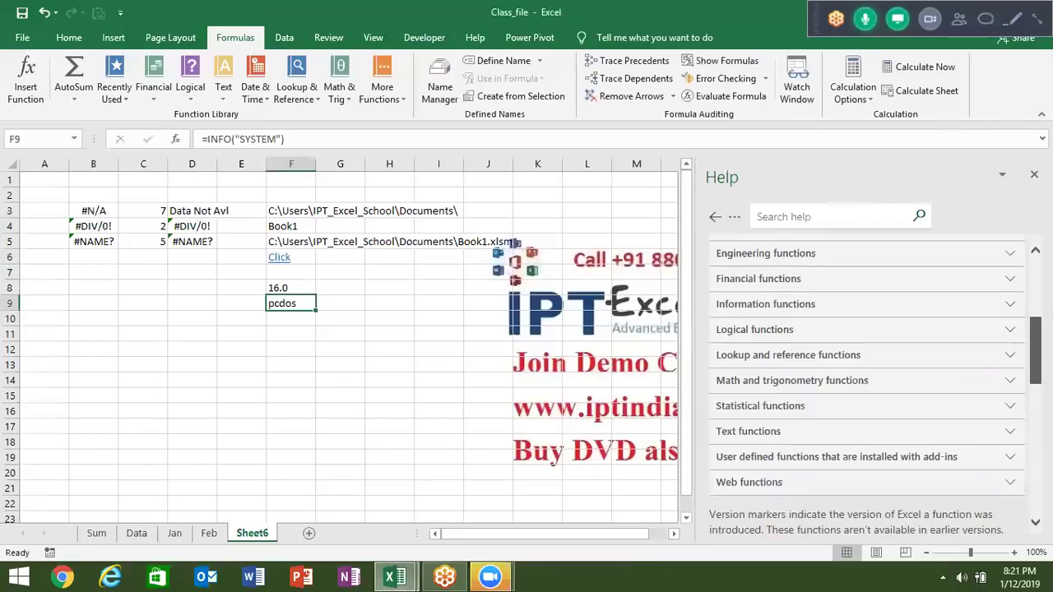
{"action": "left_click", "coordinate": [845, 318]}
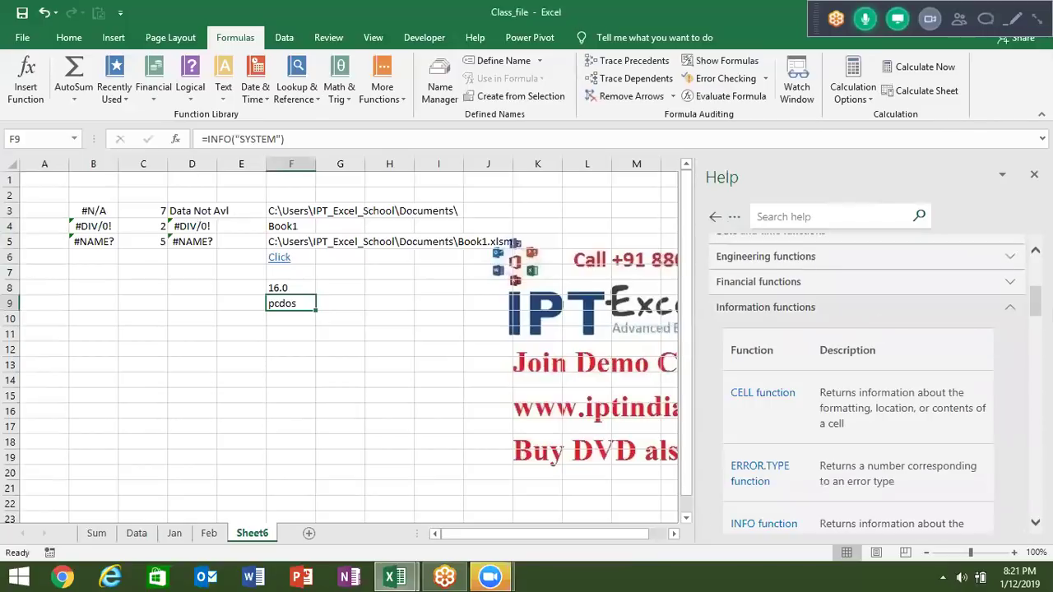
{"action": "scroll", "coordinate": [872, 387], "scroll_direction": "down", "scroll_amount": 3}
{"action": "scroll", "coordinate": [871, 387], "scroll_direction": "down", "scroll_amount": 2}
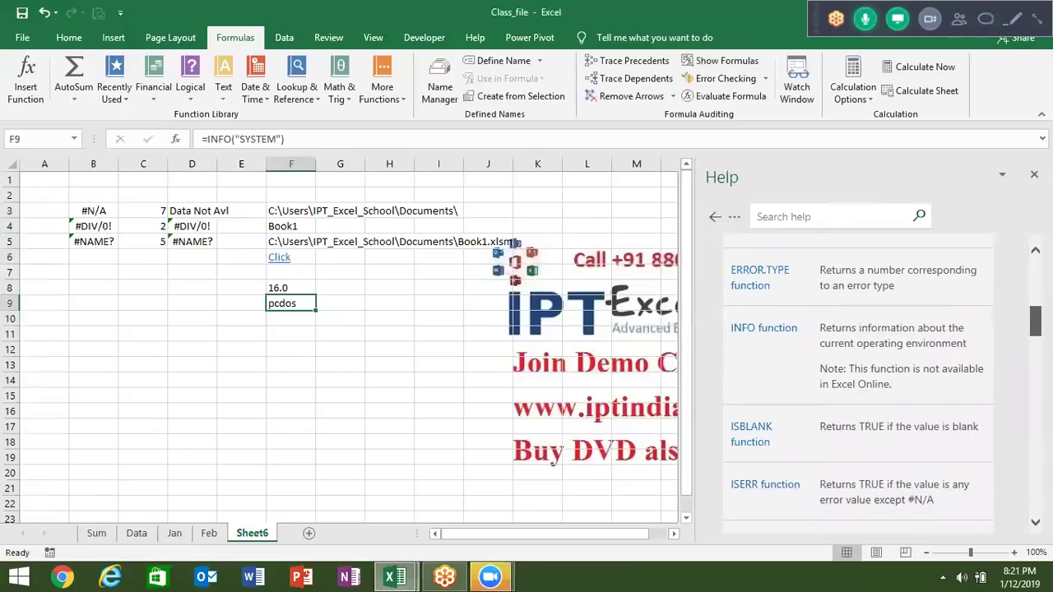
{"action": "scroll", "coordinate": [881, 380], "scroll_direction": "down", "scroll_amount": 1}
{"action": "scroll", "coordinate": [882, 380], "scroll_direction": "down", "scroll_amount": 1}
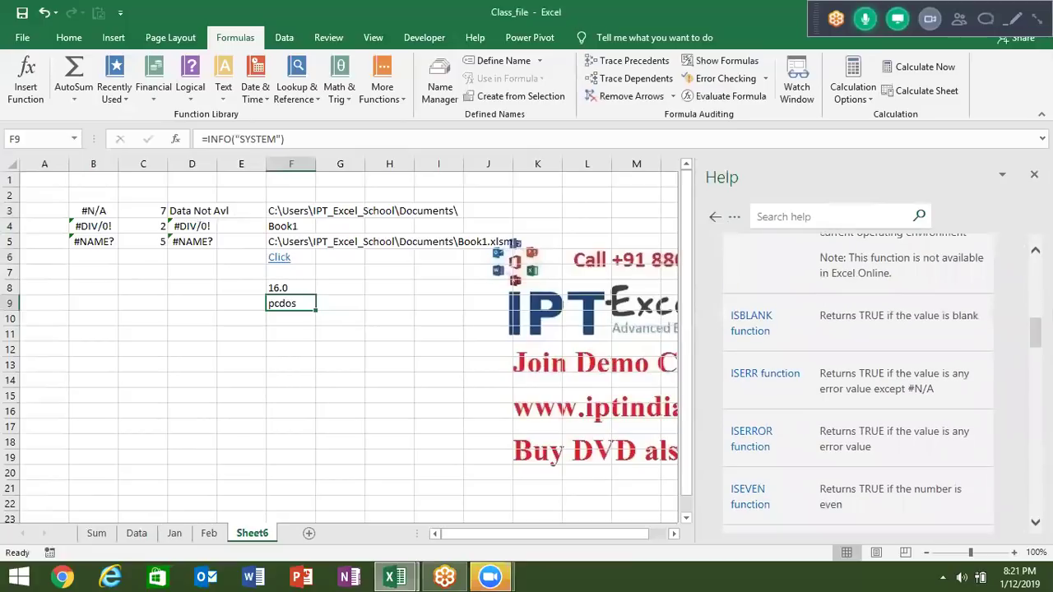
Step: Enter =ISBLANK(A9) in B9 and =ISERR(B4) in B10, both returning TRUE
{"action": "left_click", "coordinate": [103, 301]}
{"action": "type", "text": "="}
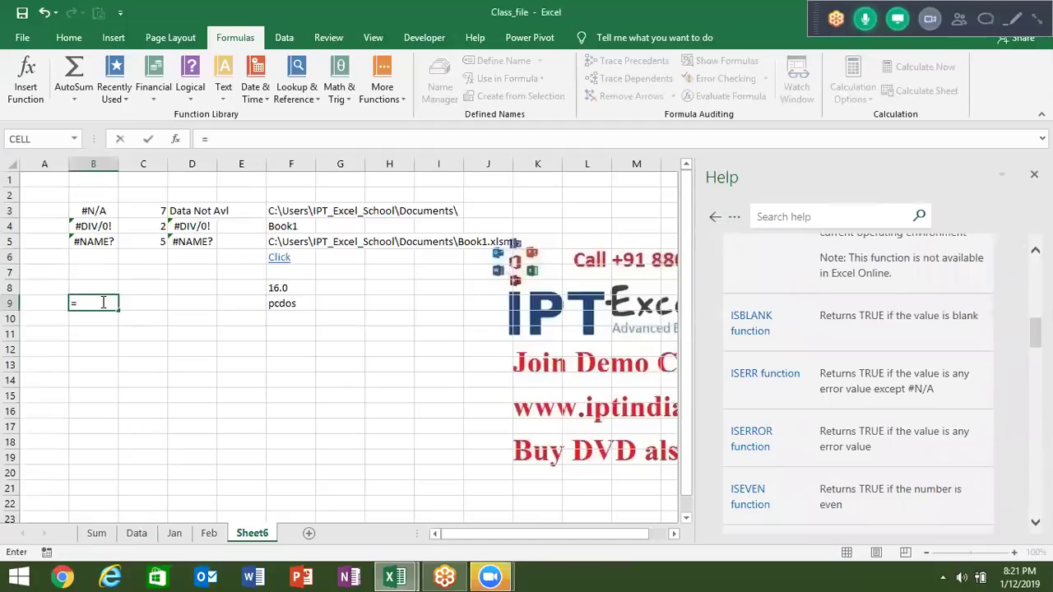
{"action": "type", "text": "is"}
{"action": "key", "text": "Tab"}
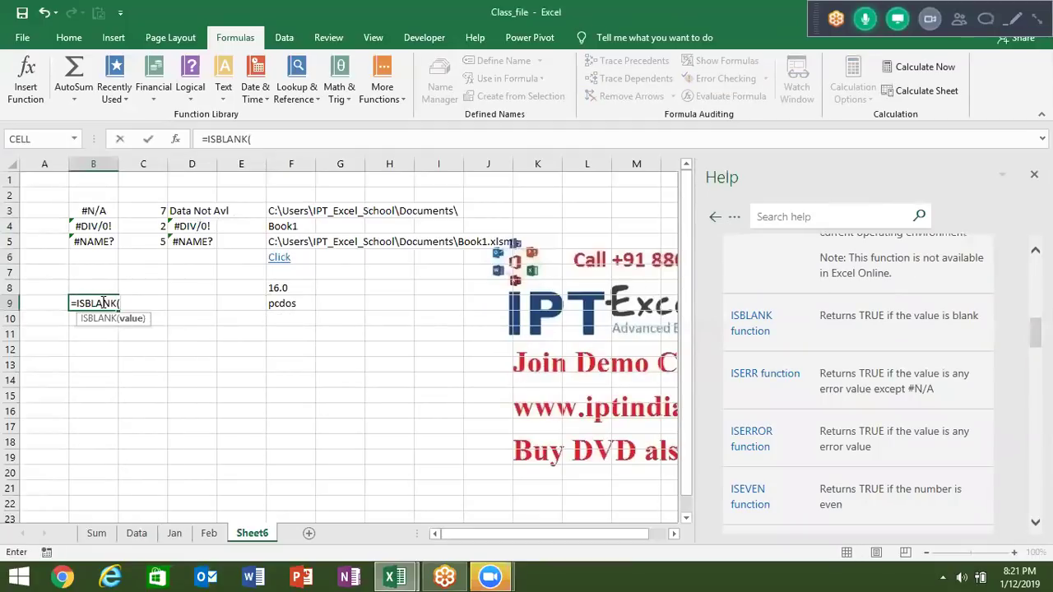
{"action": "key", "text": "Left"}
{"action": "key", "text": "Return"}
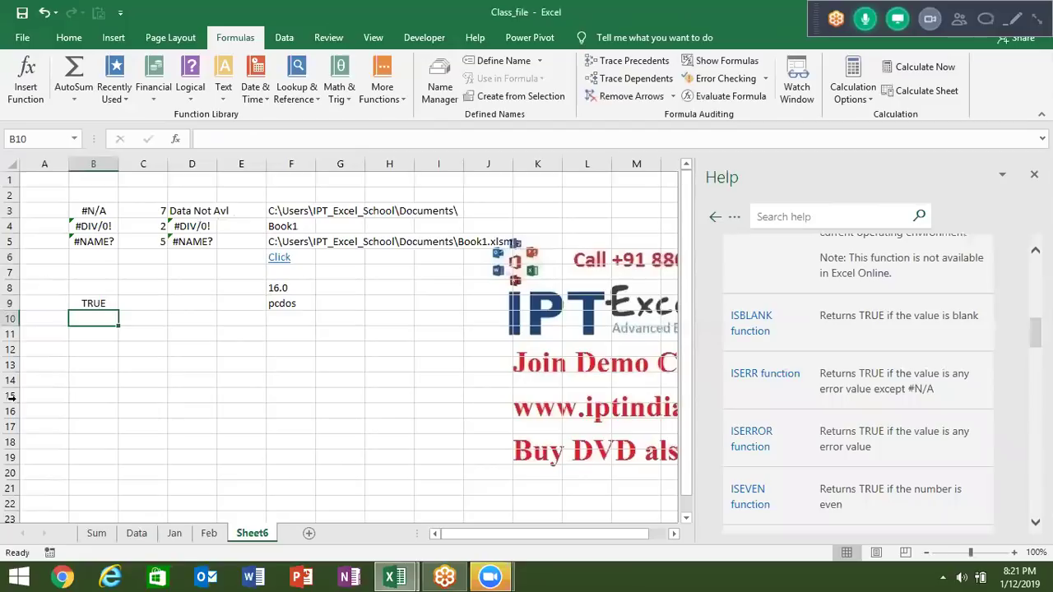
{"action": "type", "text": "=is"}
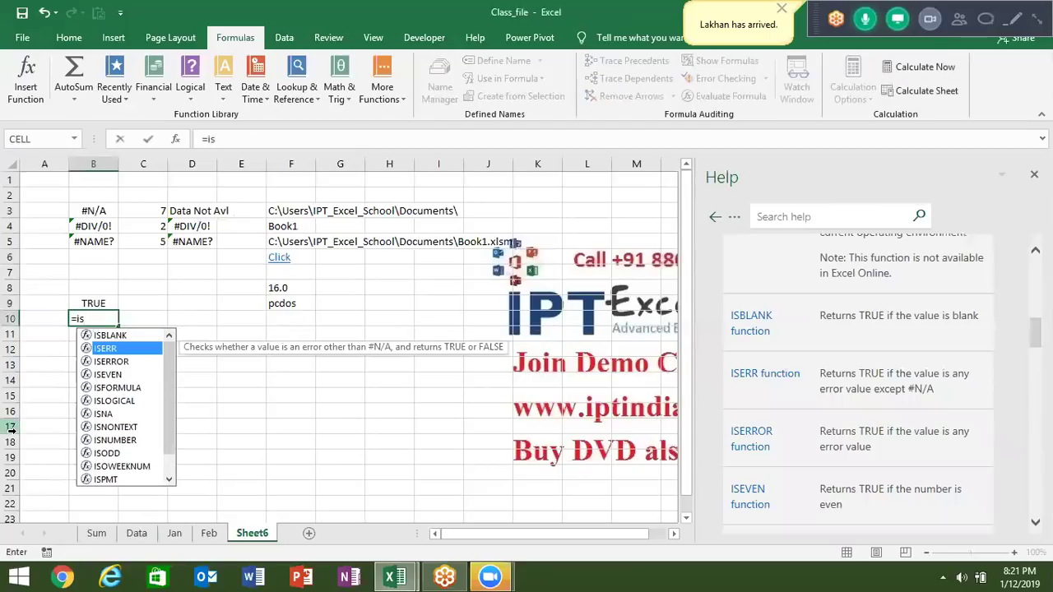
{"action": "key", "text": "Tab"}
{"action": "key", "text": "Up"}
{"action": "key", "text": "Up"}
{"action": "key", "text": "Up"}
{"action": "key", "text": "Up"}
{"action": "key", "text": "Up"}
{"action": "key", "text": "Up"}
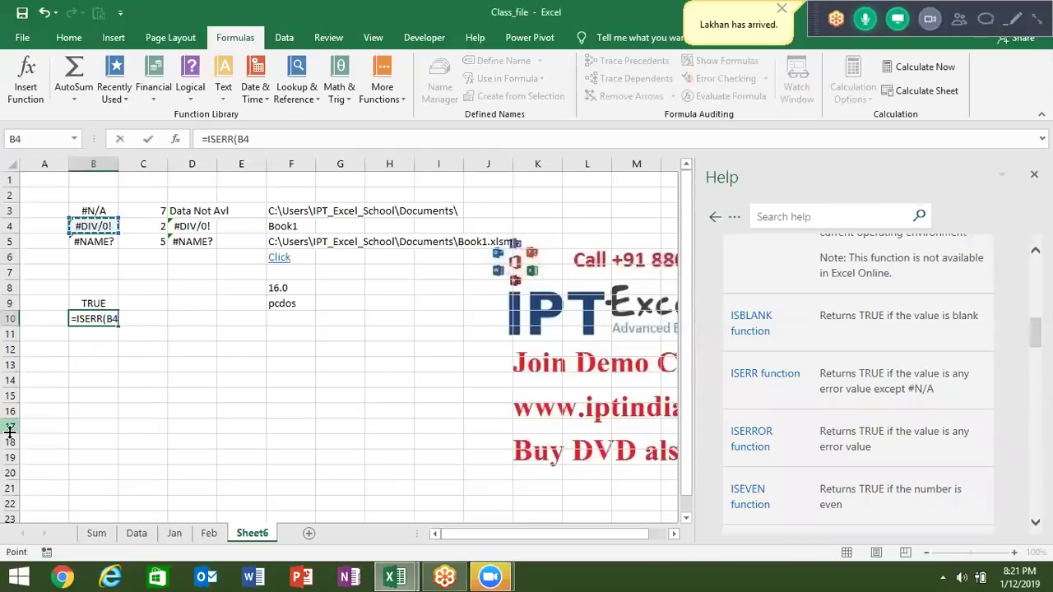
{"action": "key", "text": "Return"}
{"action": "key", "text": "Up"}
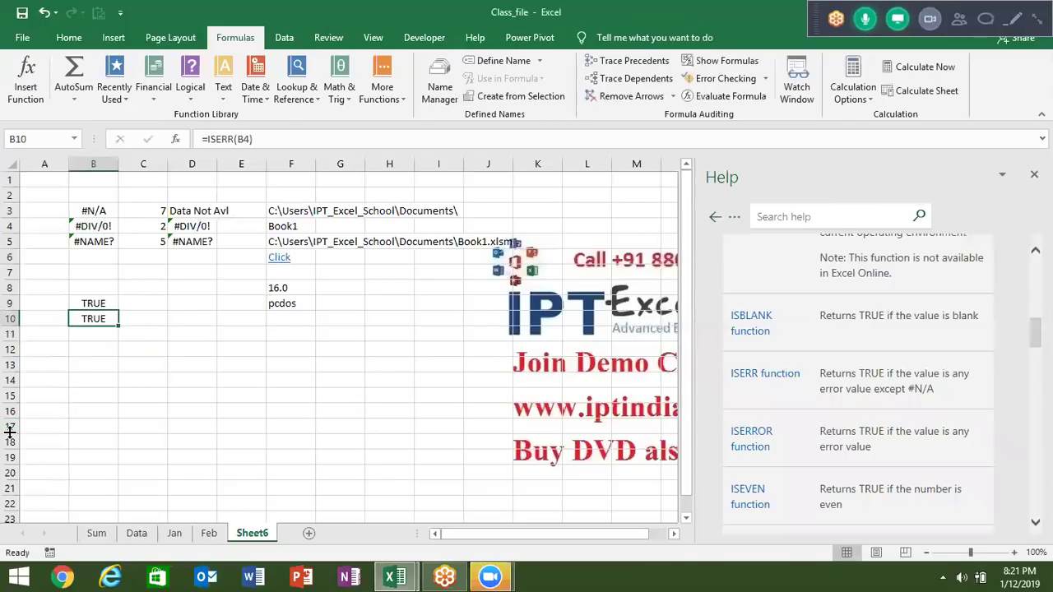
Step: Start an IS-function formula in B11, then cancel it
{"action": "key", "text": "Down"}
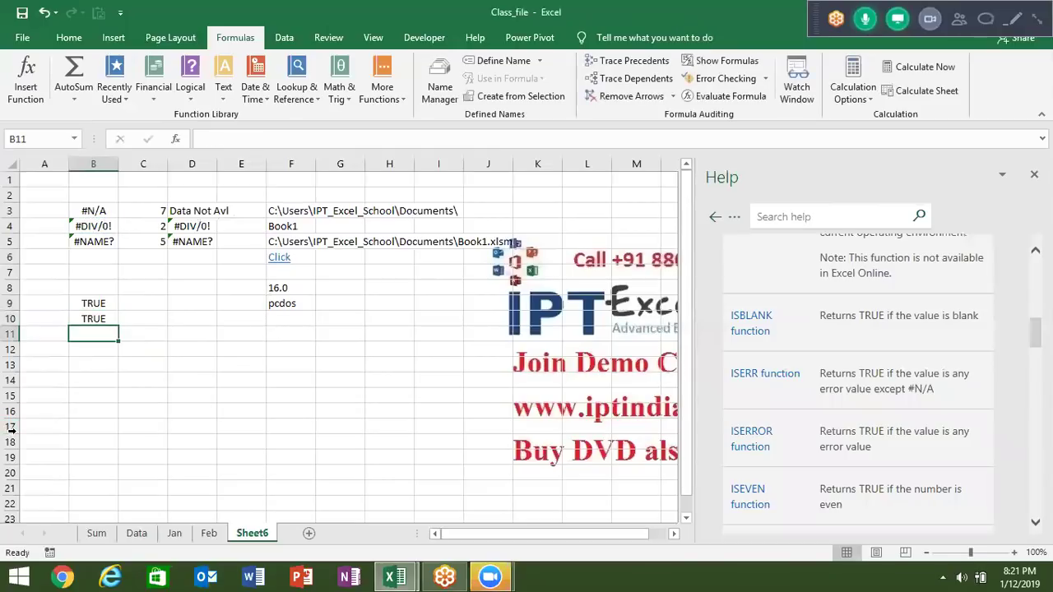
{"action": "type", "text": "=ir"}
{"action": "key", "text": "BackSpace"}
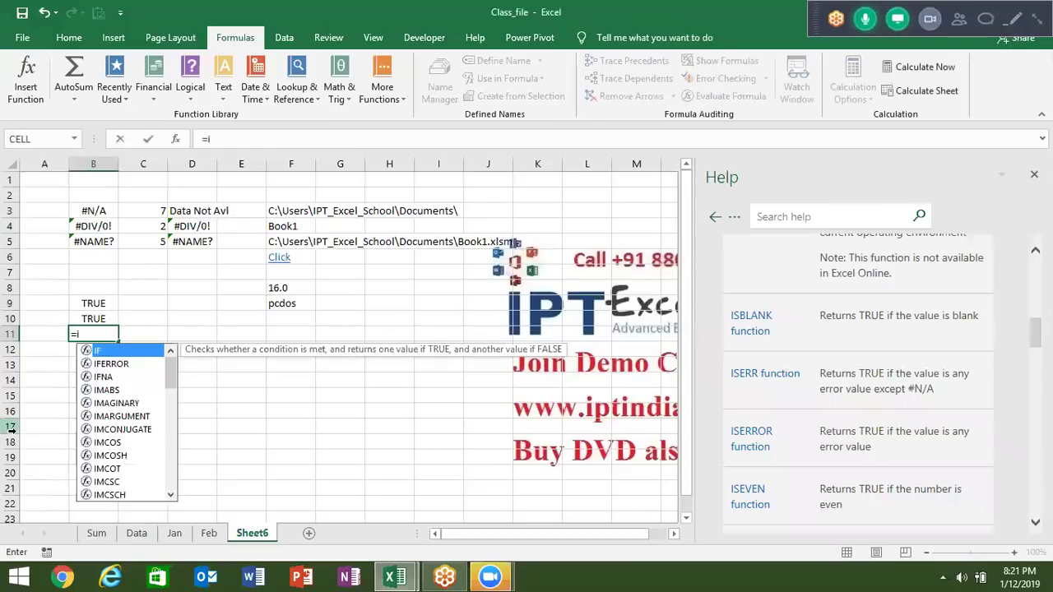
{"action": "key", "text": "Down"}
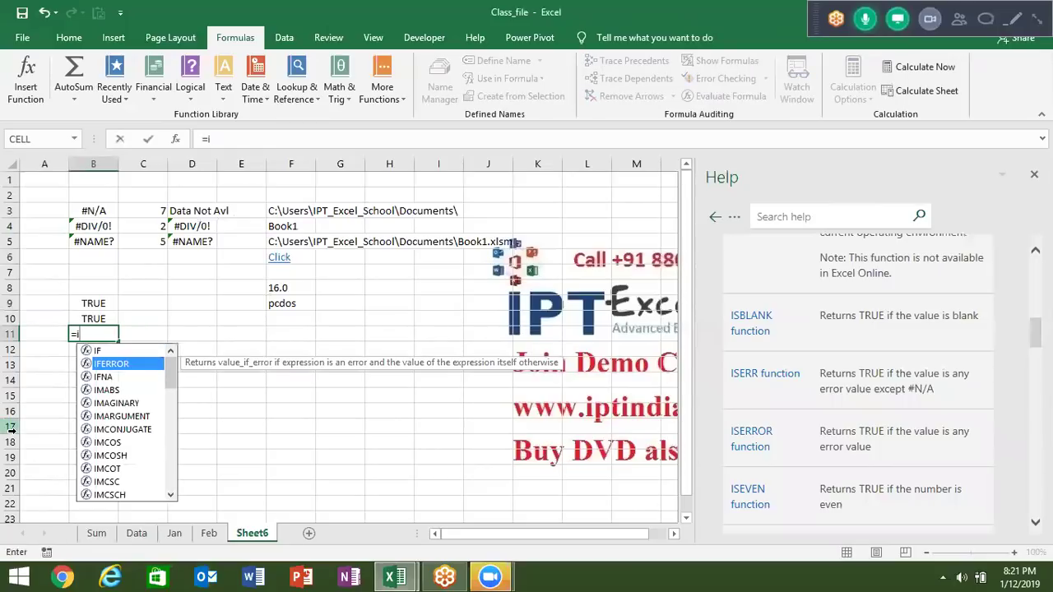
{"action": "type", "text": "s"}
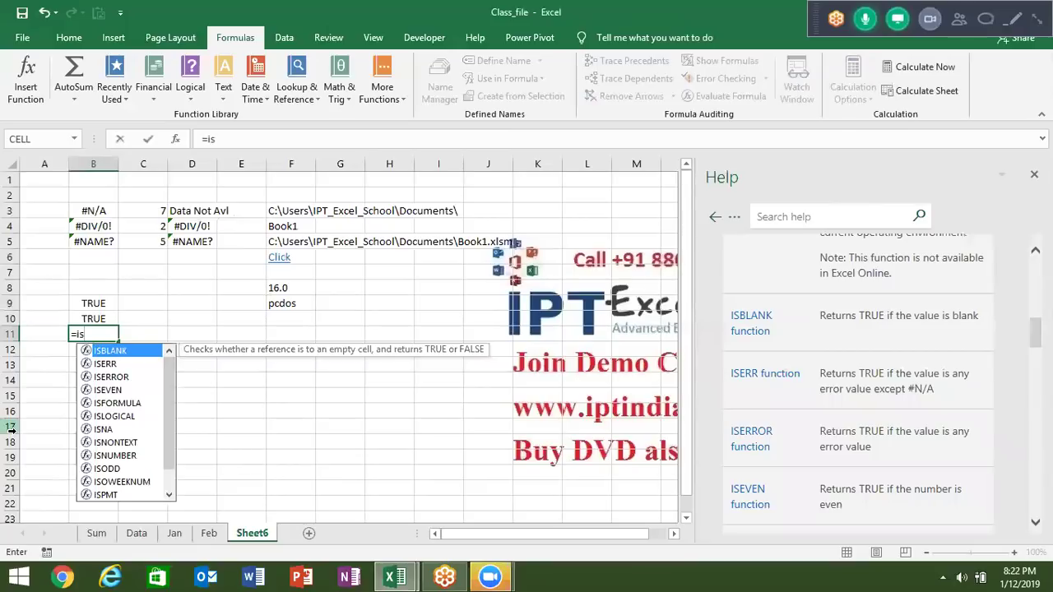
{"action": "key", "text": "Escape"}
{"action": "key", "text": "Escape"}
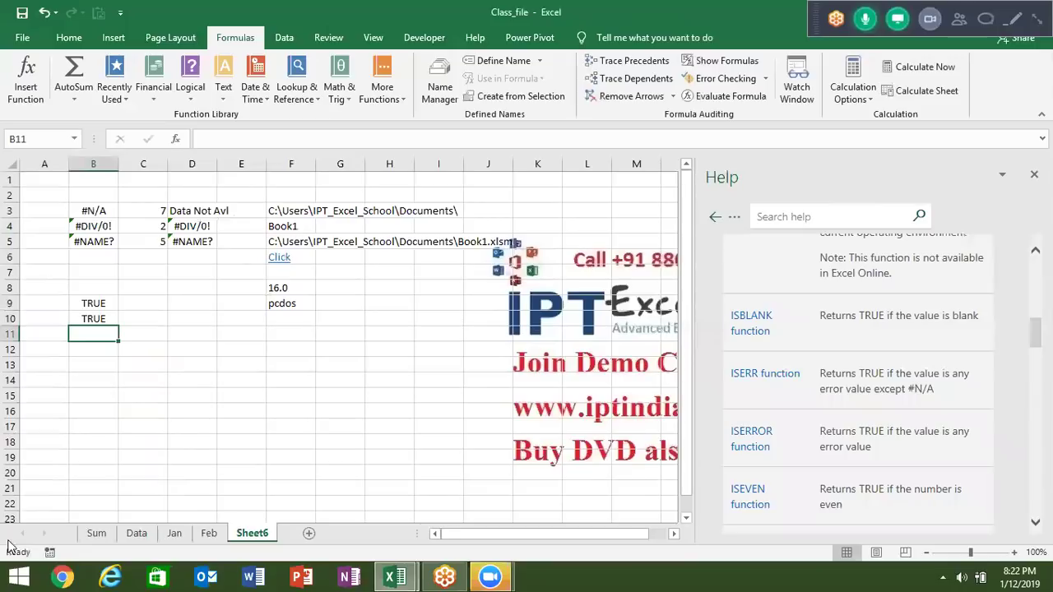
Step: Type the Amt and Qty headers into A13:B13
{"action": "left_click", "coordinate": [94, 376]}
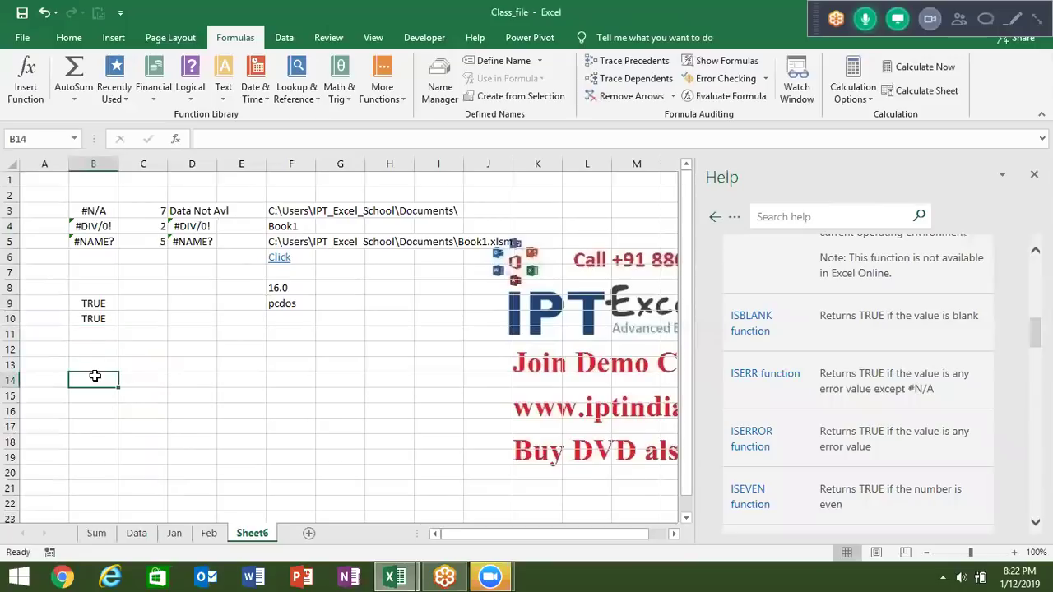
{"action": "key", "text": "Up"}
{"action": "key", "text": "Left"}
{"action": "type", "text": "Qty"}
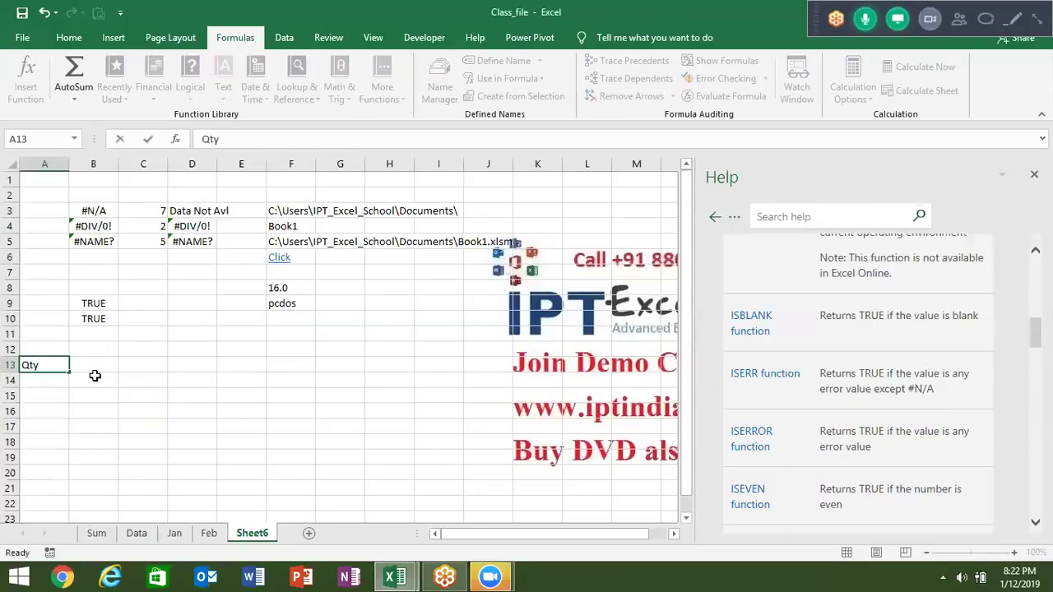
{"action": "key", "text": "Tab"}
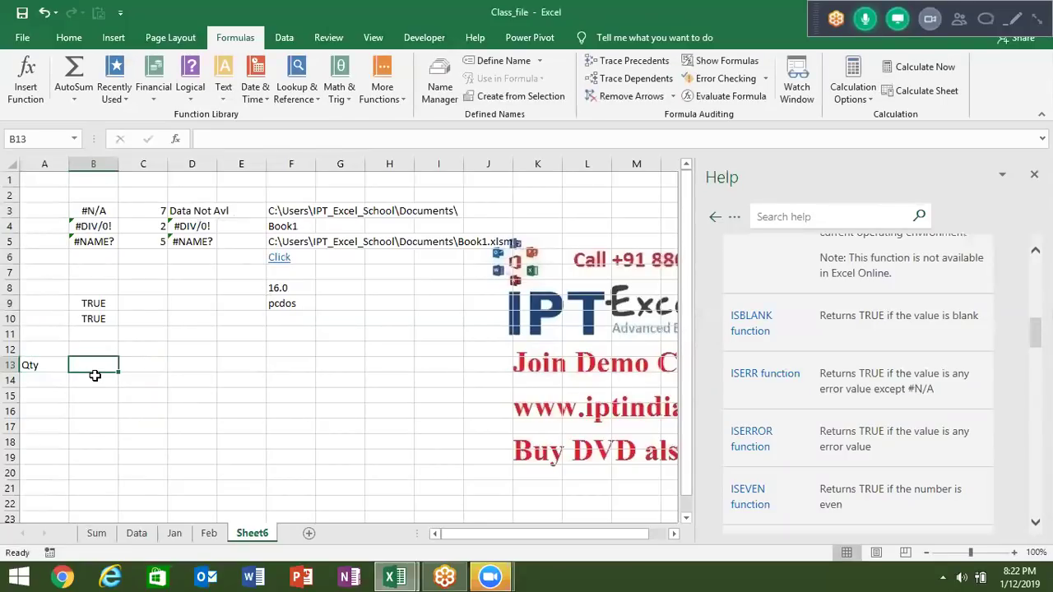
{"action": "key", "text": "Left"}
{"action": "type", "text": "MRP"}
{"action": "key", "text": "Tab"}
{"action": "type", "text": "Q"}
{"action": "key", "text": "Escape"}
{"action": "key", "text": "Left"}
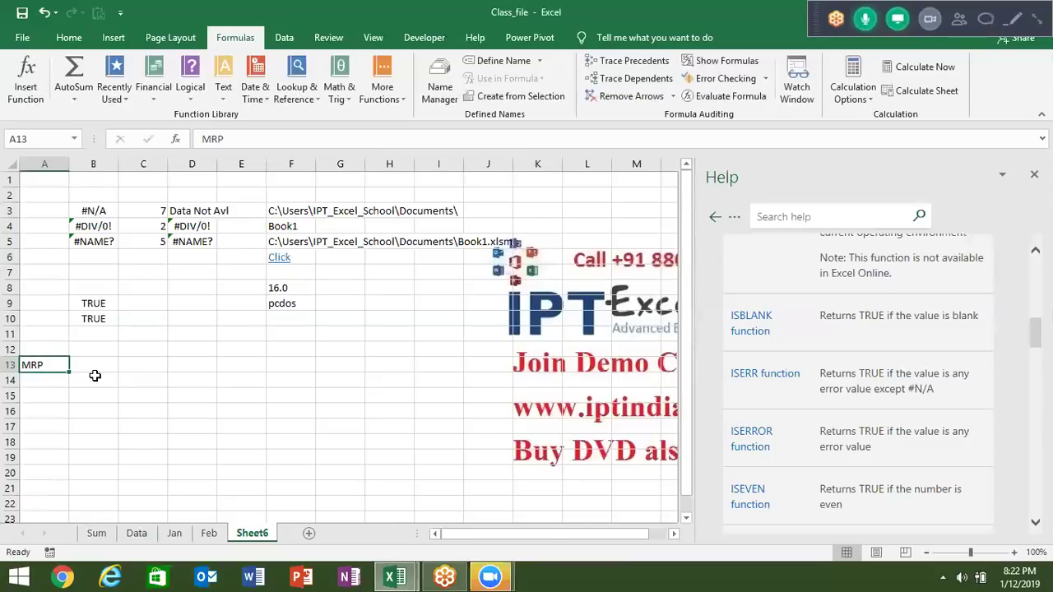
{"action": "type", "text": "Amt"}
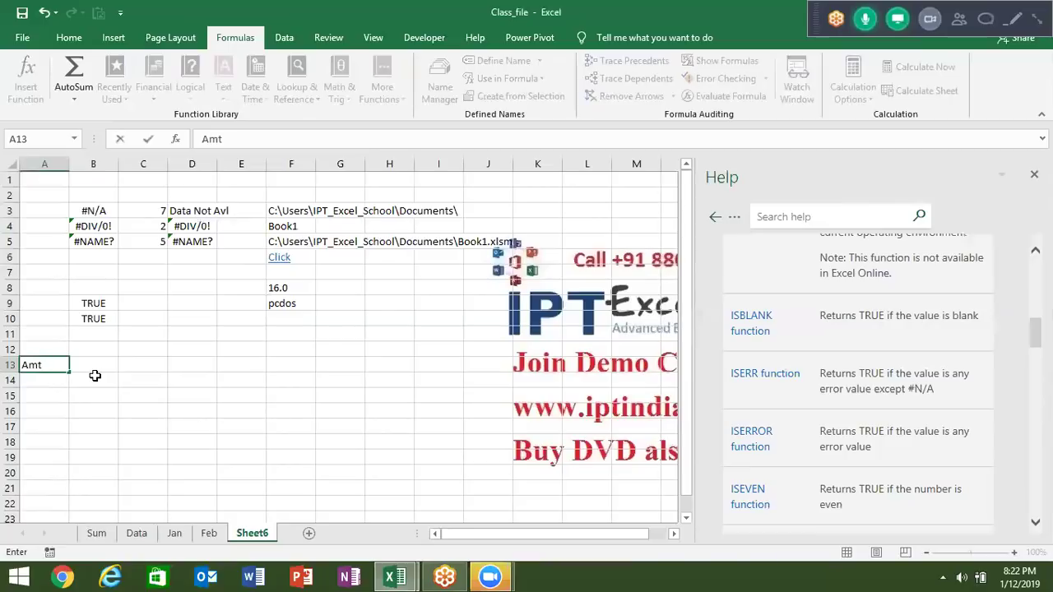
{"action": "key", "text": "Tab"}
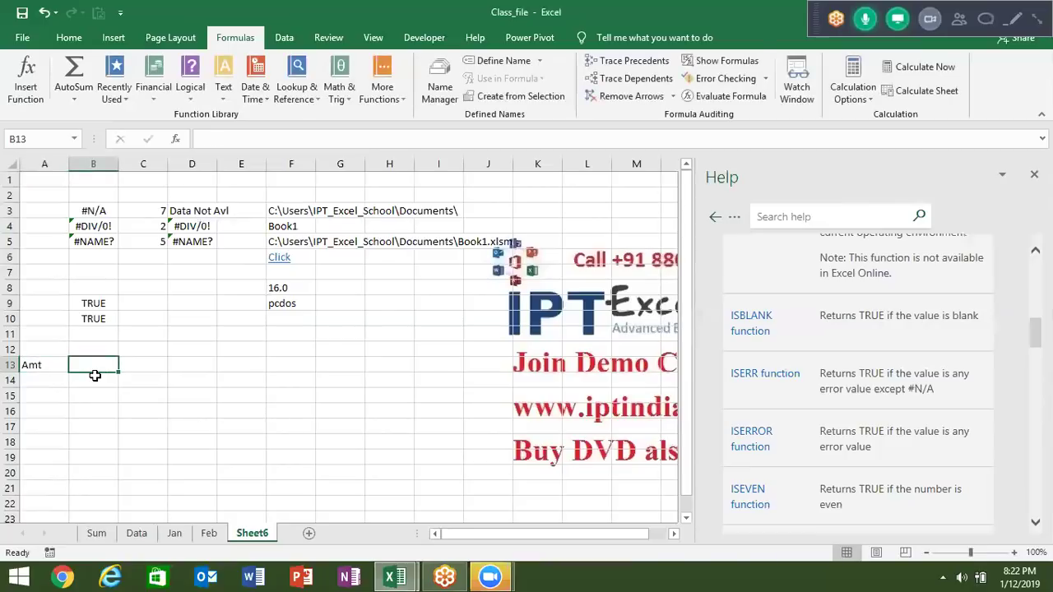
{"action": "type", "text": "Qty"}
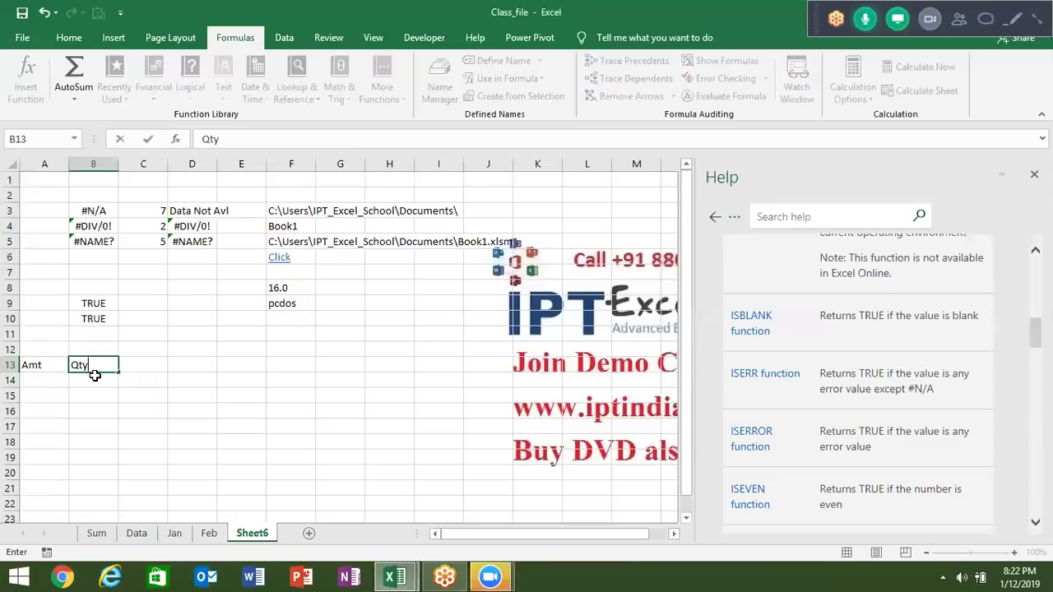
{"action": "key", "text": "Tab"}
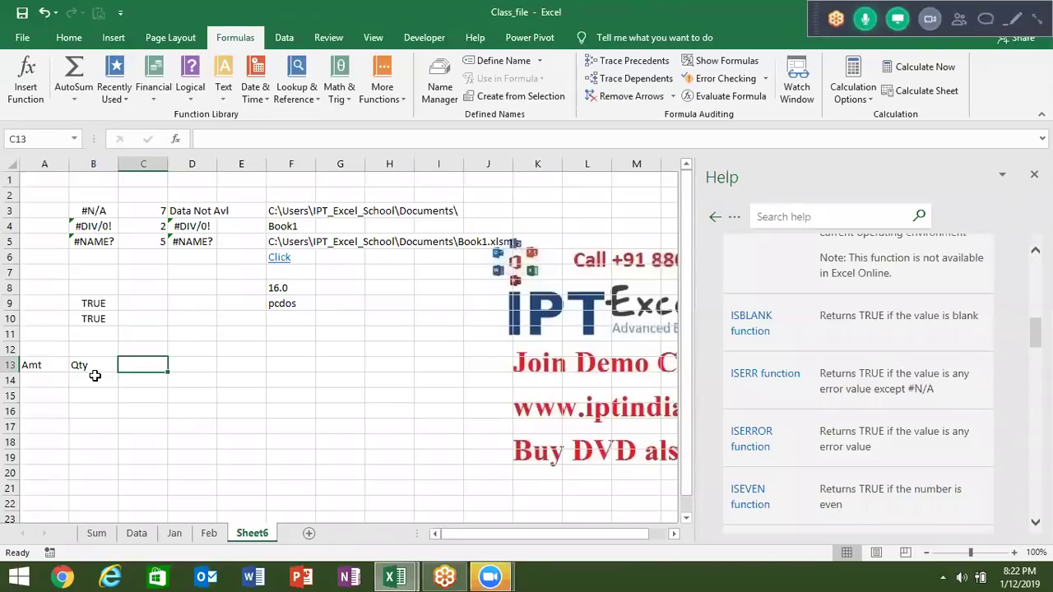
Step: Enter 522 and 652 in A14:B14
{"action": "left_click", "coordinate": [51, 379]}
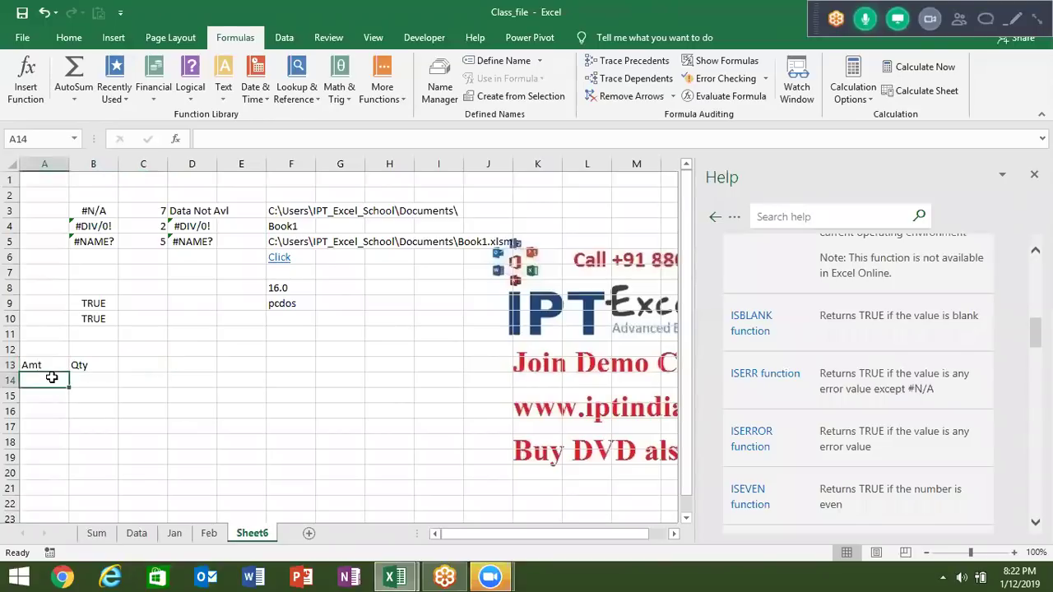
{"action": "type", "text": "522"}
{"action": "key", "text": "Tab"}
{"action": "type", "text": "652"}
{"action": "key", "text": "Tab"}
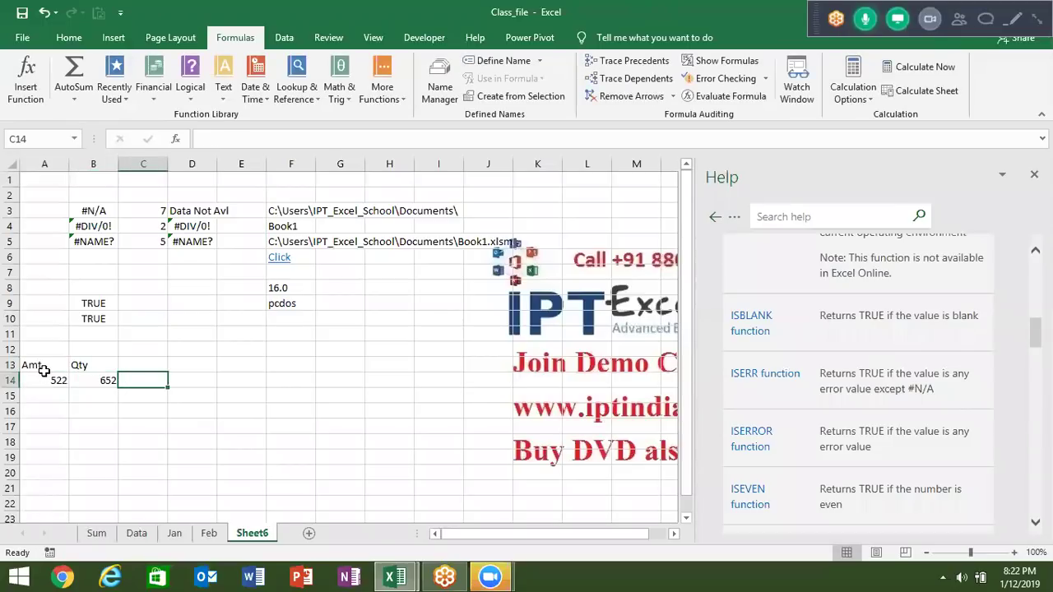
Step: Copy the headers and values from A13:B14 into E13:F14
{"action": "left_click", "coordinate": [44, 369]}
{"action": "key", "text": "shift+Right"}
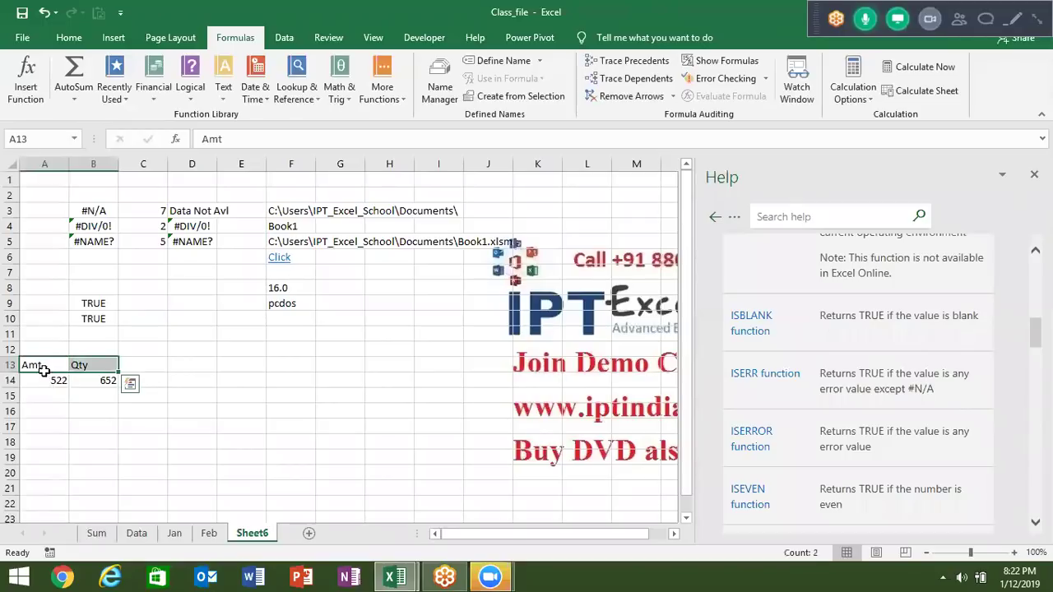
{"action": "key", "text": "ctrl+c"}
{"action": "key", "text": "Right"}
{"action": "key", "text": "Right"}
{"action": "key", "text": "Right"}
{"action": "key", "text": "Right"}
{"action": "key", "text": "ctrl+v"}
{"action": "key", "text": "Down"}
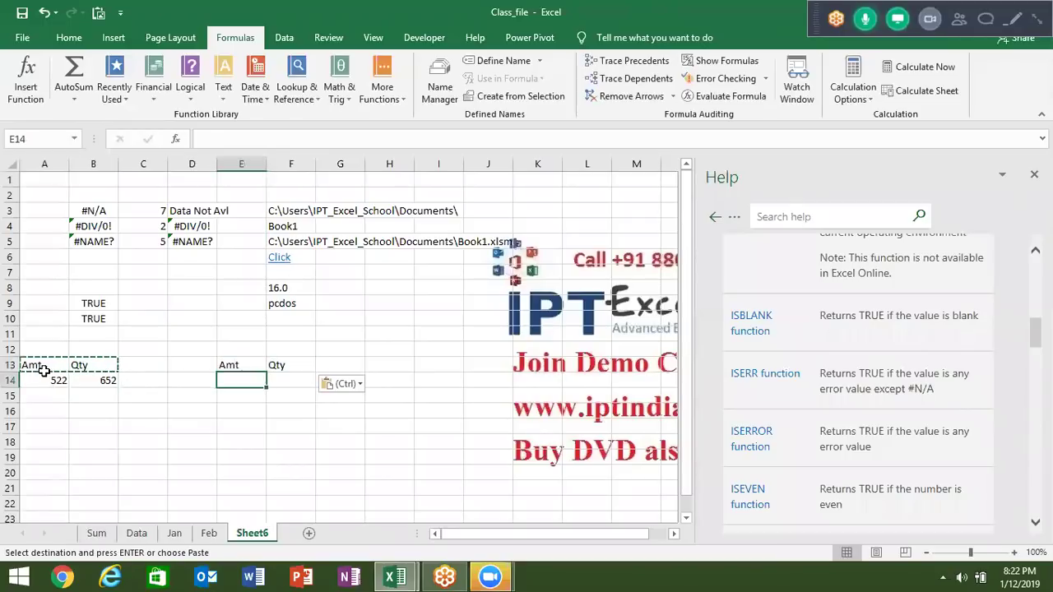
{"action": "key", "text": "Left"}
{"action": "key", "text": "Left"}
{"action": "key", "text": "Left"}
{"action": "key", "text": "Left"}
{"action": "key", "text": "shift+Right"}
{"action": "key", "text": "ctrl+c"}
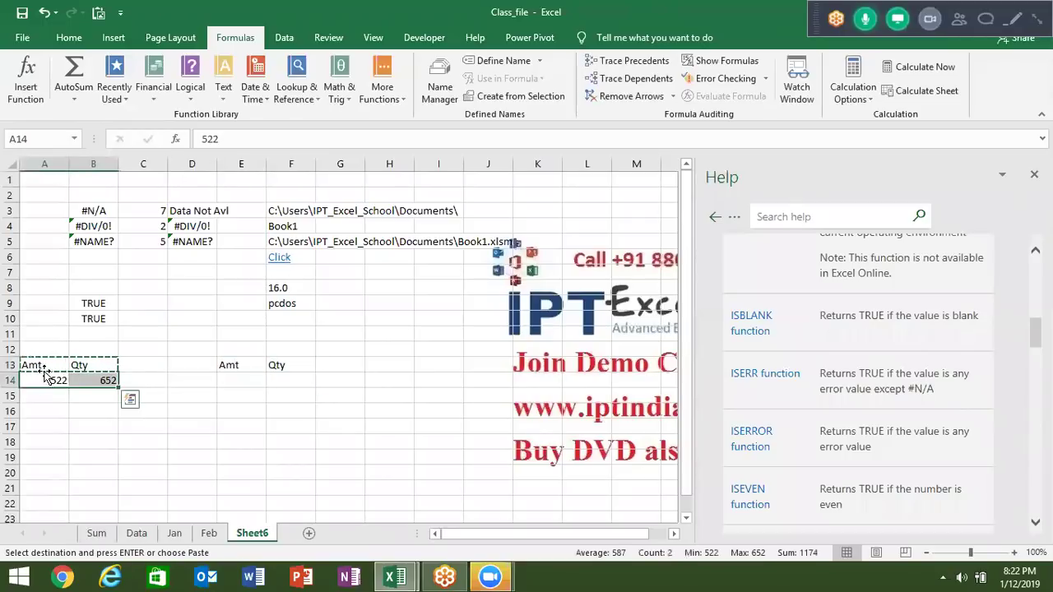
{"action": "key", "text": "Right"}
{"action": "key", "text": "Right"}
{"action": "key", "text": "Right"}
{"action": "key", "text": "Right"}
{"action": "key", "text": "ctrl+v"}
Step: Type the label Price in C16
{"action": "key", "text": "Down"}
{"action": "key", "text": "Down"}
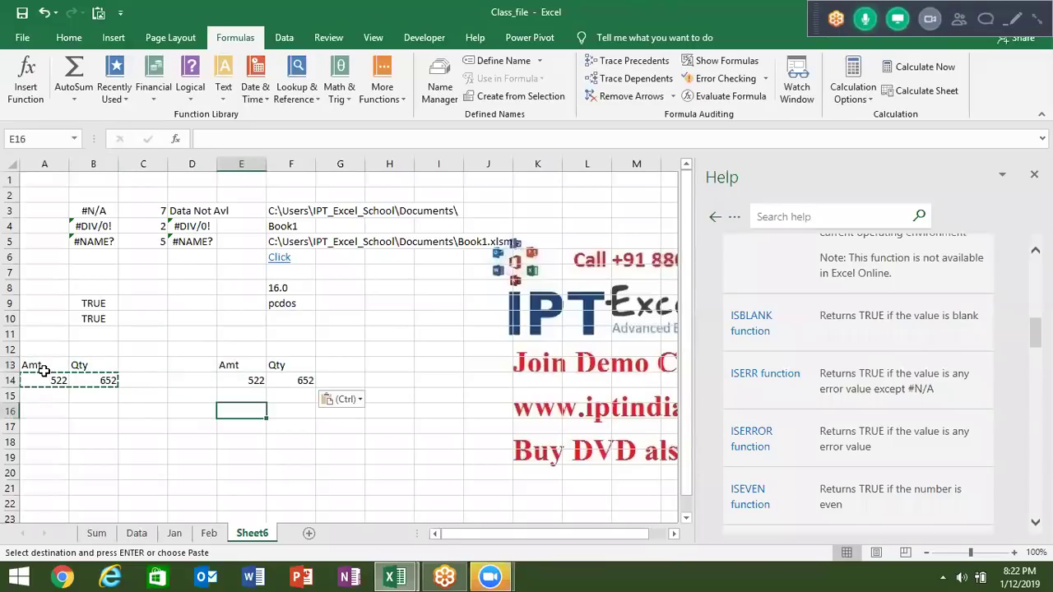
{"action": "key", "text": "Left"}
{"action": "key", "text": "Left"}
{"action": "key", "text": "Down"}
{"action": "key", "text": "Up"}
{"action": "type", "text": "Price"}
{"action": "key", "text": "Return"}
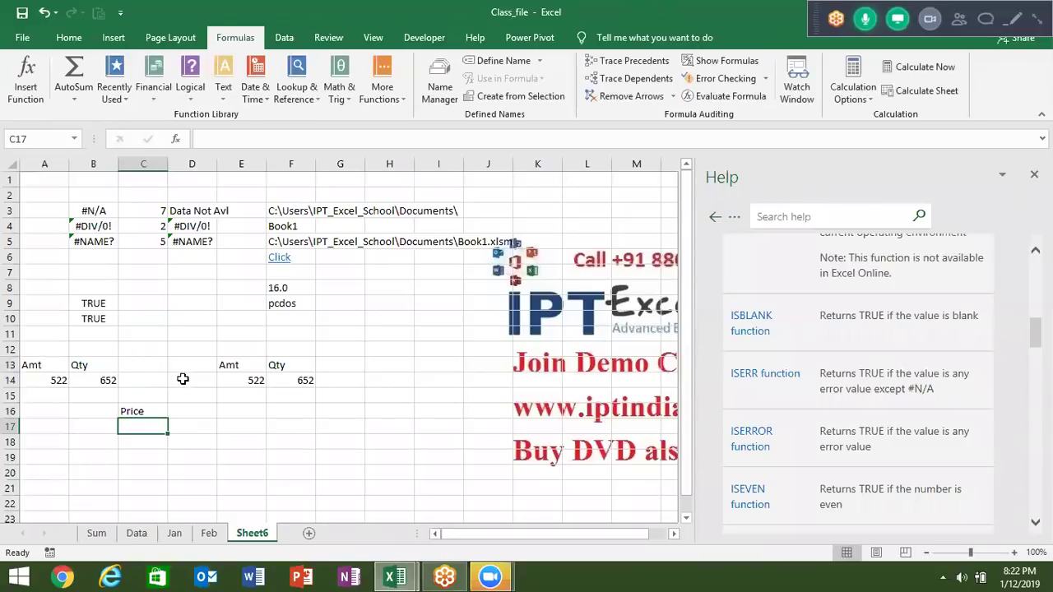
Step: Clear A14:B14 and enter =A14/B14 in C17, which shows #DIV/0!
{"action": "left_click", "coordinate": [49, 379]}
{"action": "left_click_drag", "start_coordinate": [86, 379], "coordinate": [94, 390]}
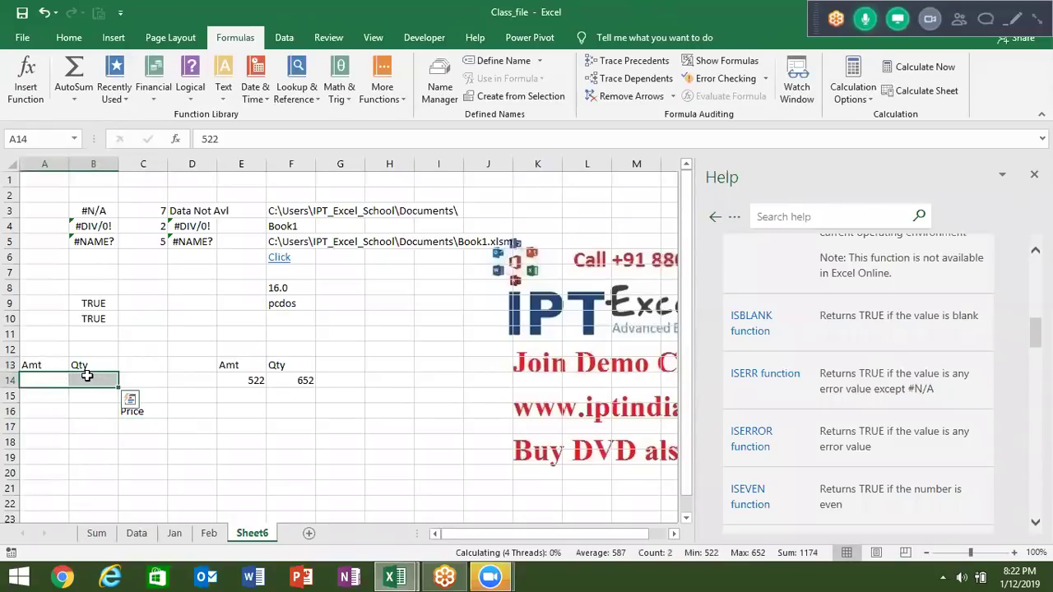
{"action": "left_click", "coordinate": [146, 431]}
{"action": "type", "text": "="}
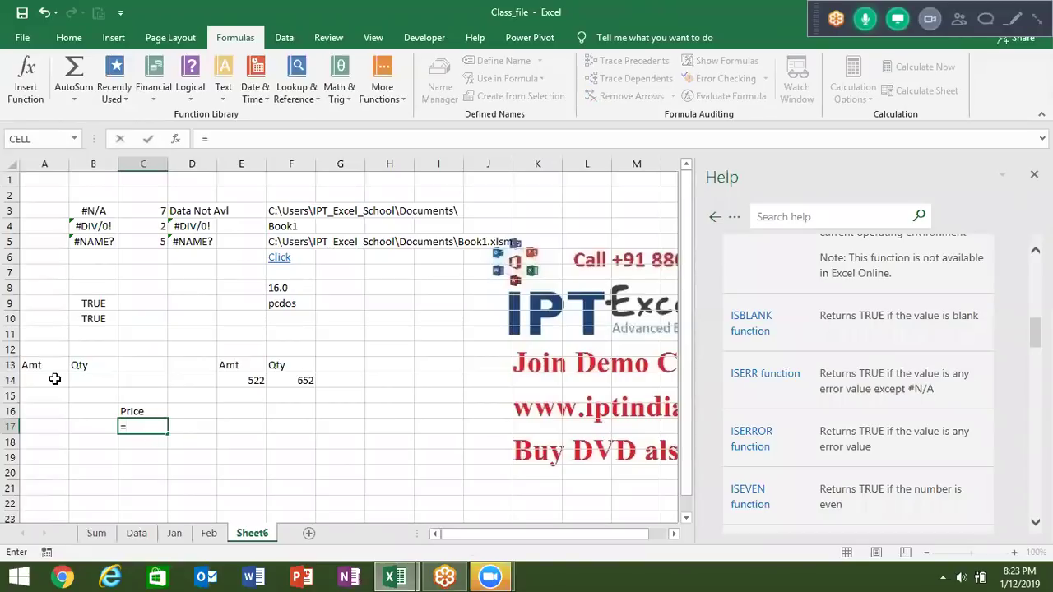
{"action": "left_click", "coordinate": [54, 378]}
{"action": "type", "text": "/"}
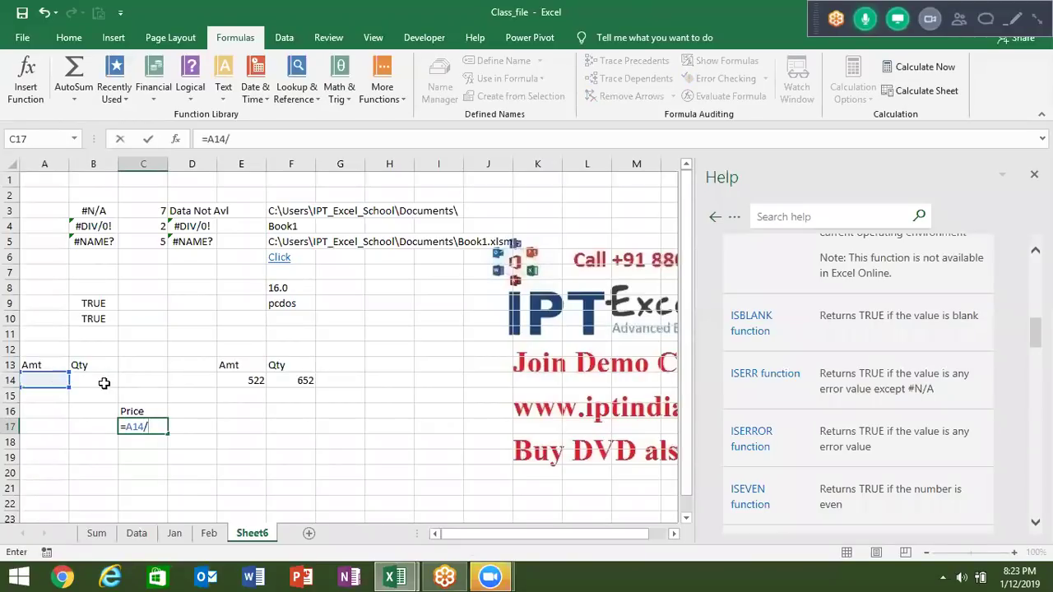
{"action": "left_click", "coordinate": [105, 383]}
{"action": "key", "text": "Return"}
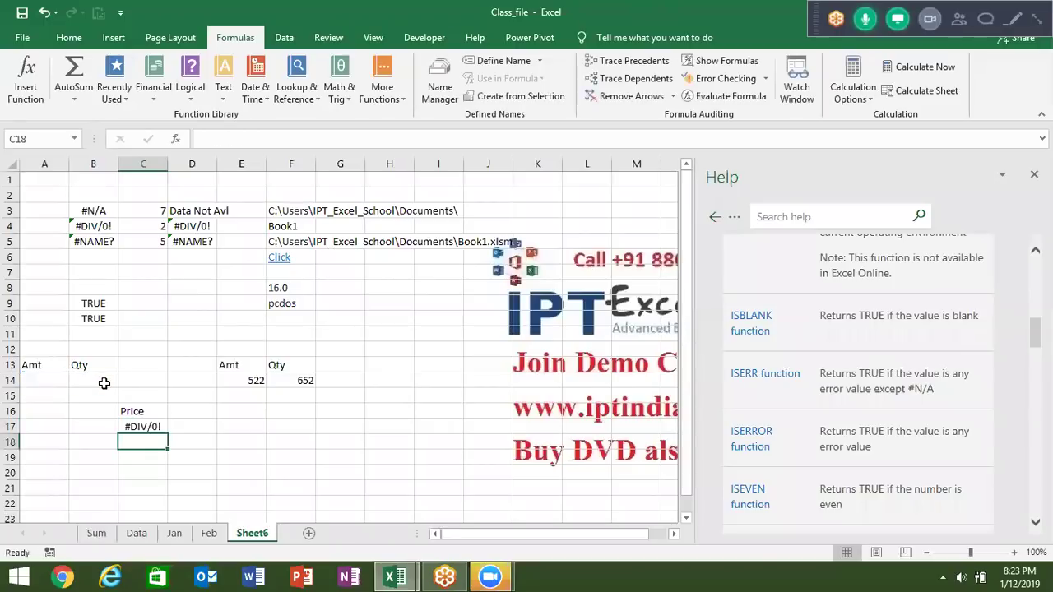
{"action": "key", "text": "Up"}
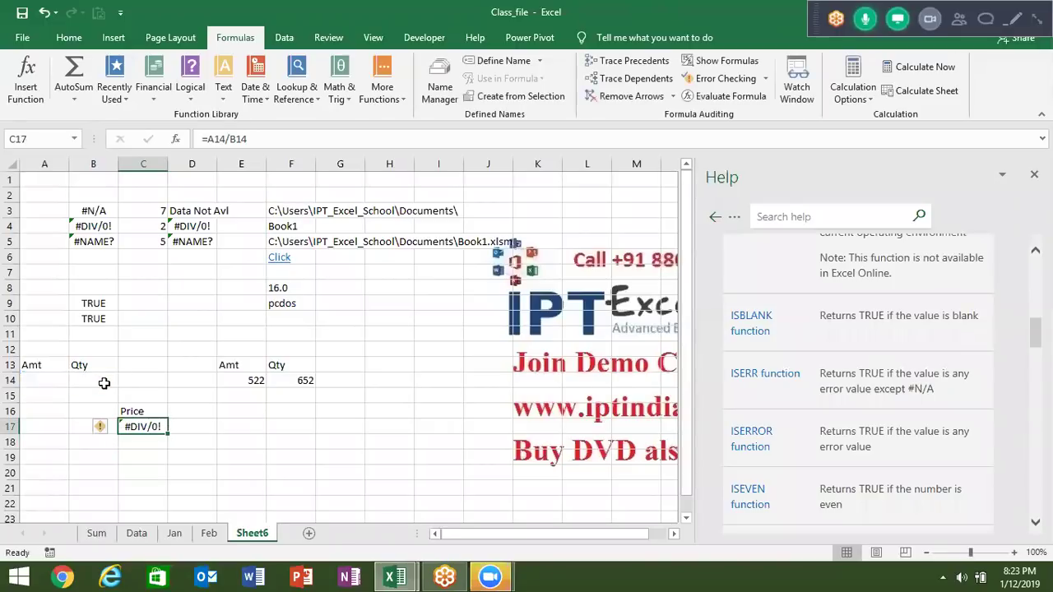
Step: Compare the empty A14:B14 with the 522 and 652 in E14:F14, then edit C17's formula
{"action": "left_click", "coordinate": [51, 384]}
{"action": "left_click_drag", "start_coordinate": [73, 380], "coordinate": [76, 380]}
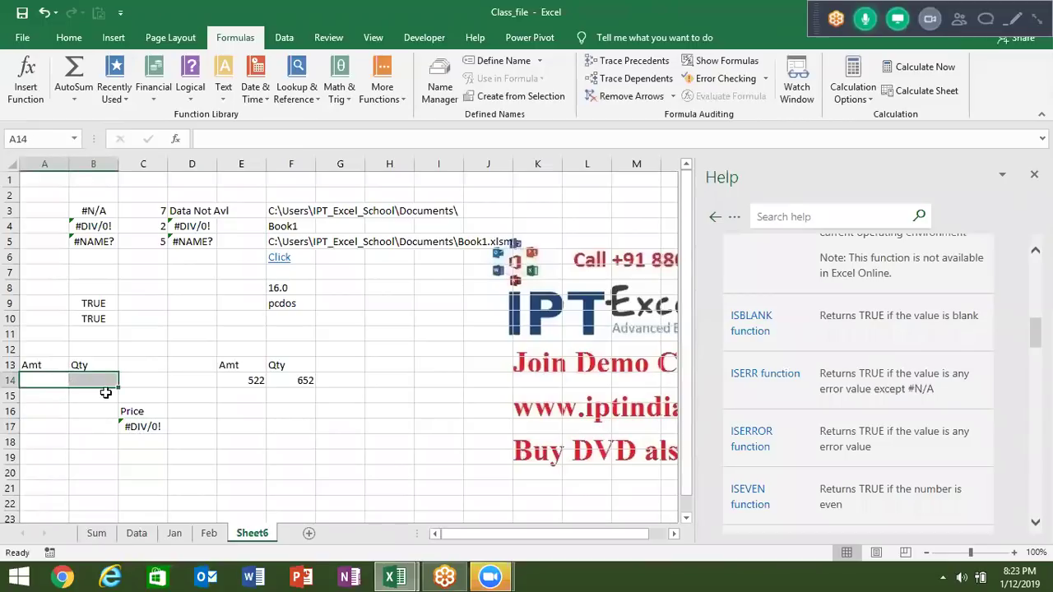
{"action": "left_click_drag", "start_coordinate": [249, 382], "coordinate": [302, 381]}
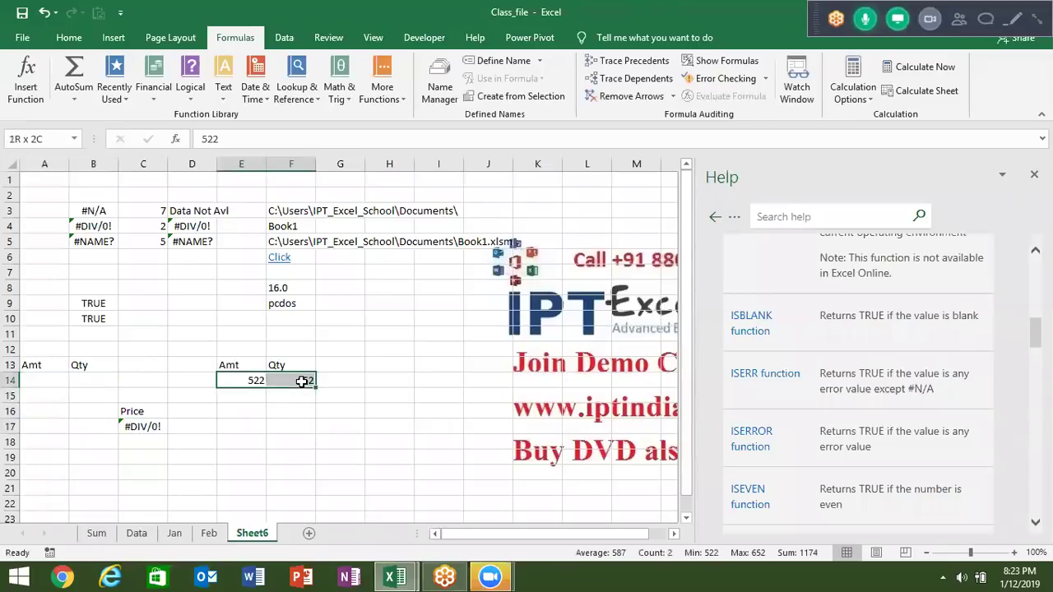
{"action": "left_click", "coordinate": [140, 428]}
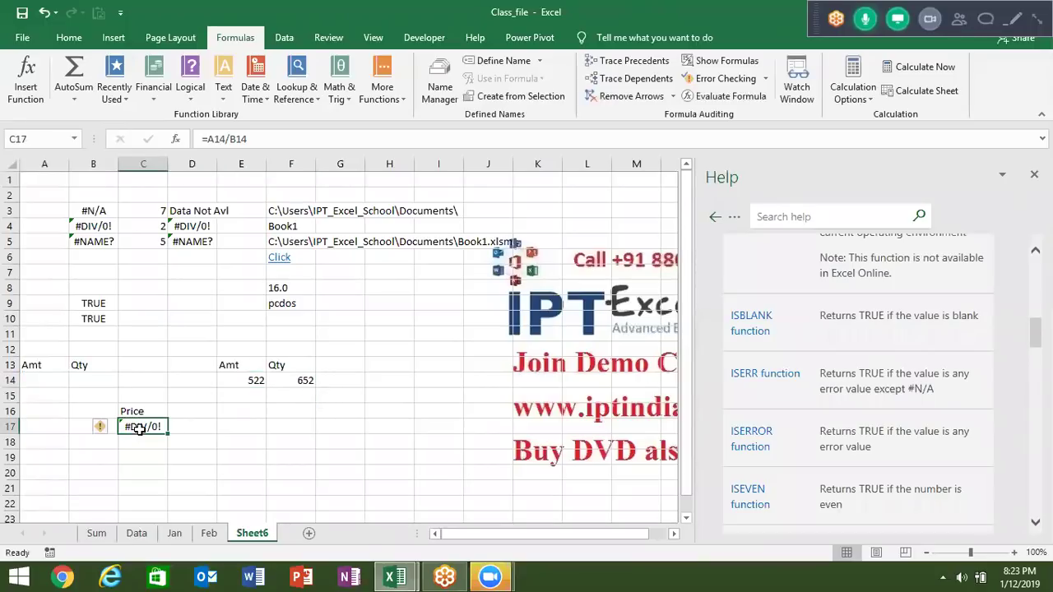
{"action": "double_click", "coordinate": [140, 428]}
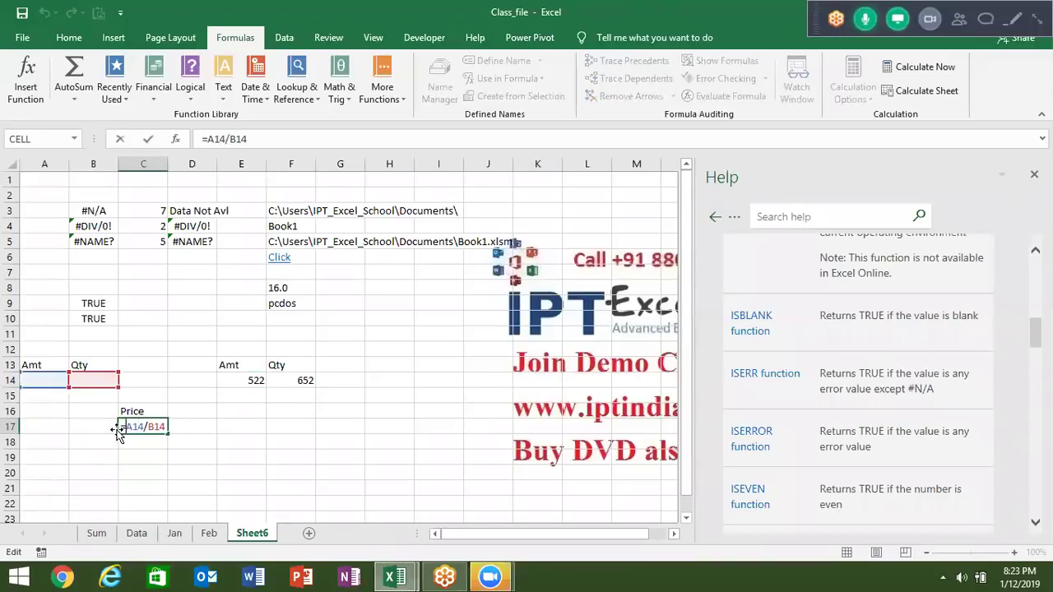
Step: Change C17's formula to =IFERROR(A14/B14,E14/F14)
{"action": "type", "text": "IF"}
{"action": "key", "text": "Down"}
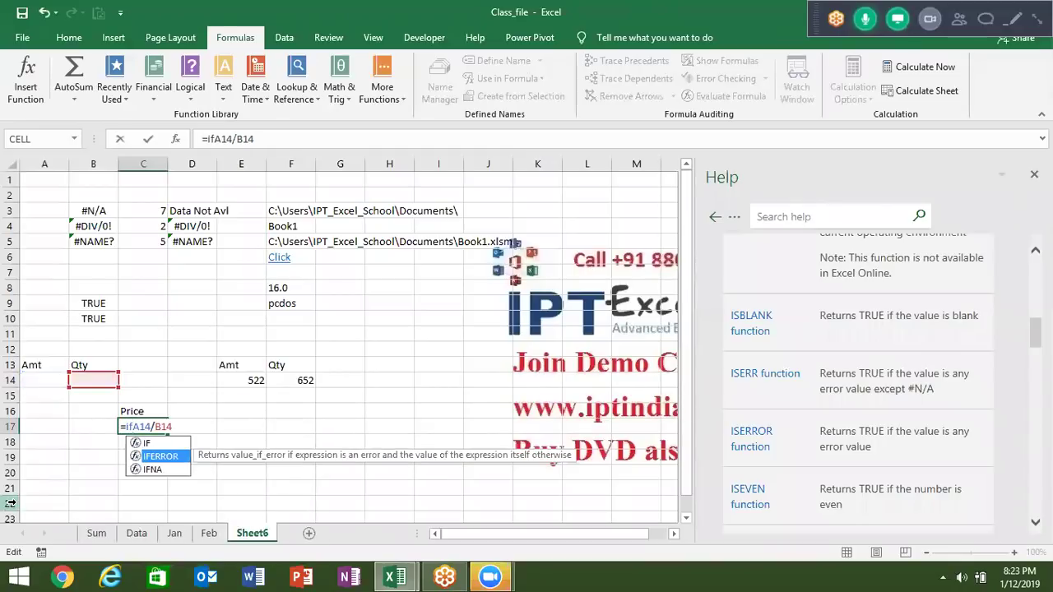
{"action": "key", "text": "Tab"}
{"action": "left_click", "coordinate": [223, 426]}
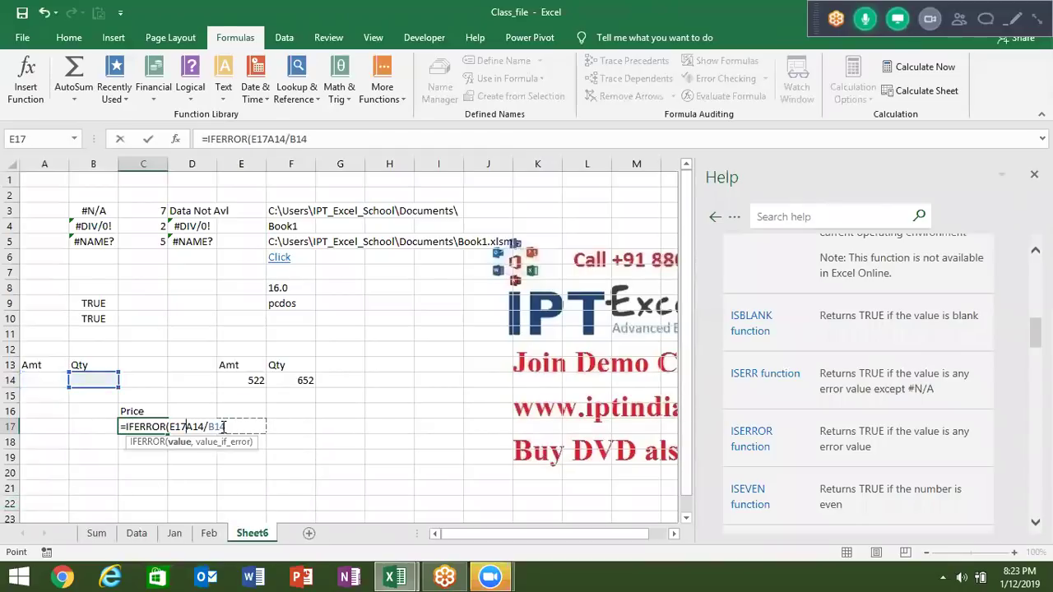
{"action": "key", "text": "BackSpace"}
{"action": "key", "text": "BackSpace"}
{"action": "key", "text": "BackSpace"}
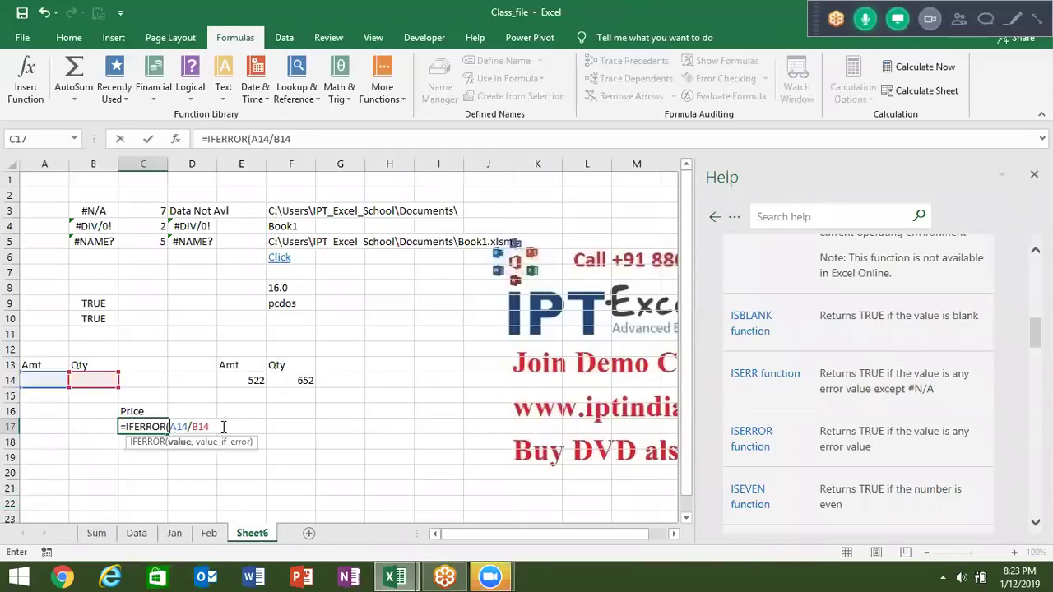
{"action": "left_click", "coordinate": [211, 426]}
{"action": "type", "text": ","}
{"action": "left_click_drag", "start_coordinate": [250, 381], "coordinate": [293, 381]}
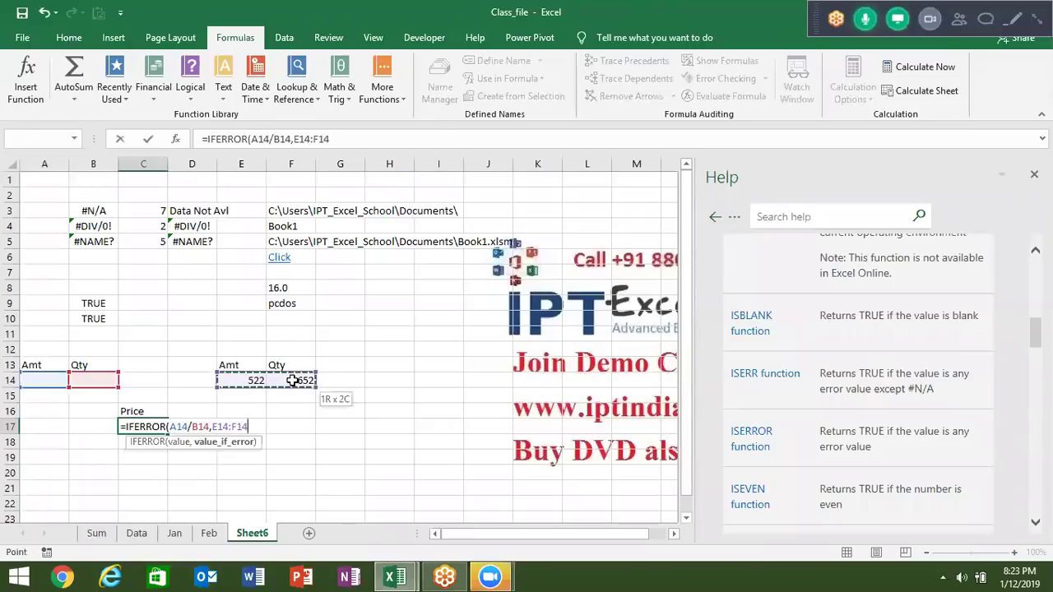
{"action": "key", "text": "shift+Left"}
{"action": "type", "text": "/"}
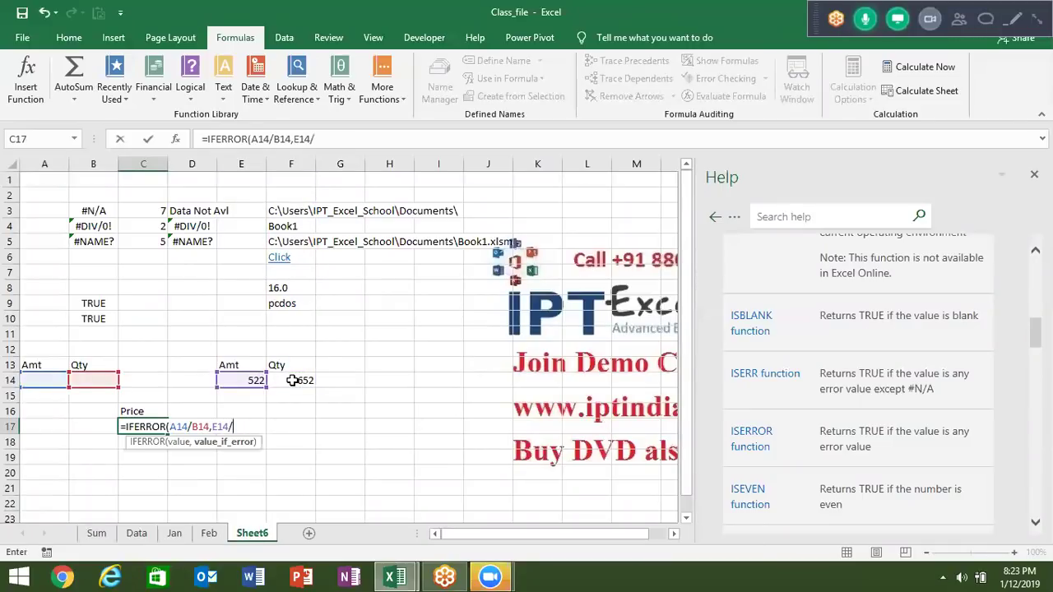
{"action": "left_click", "coordinate": [309, 380]}
{"action": "key", "text": "Return"}
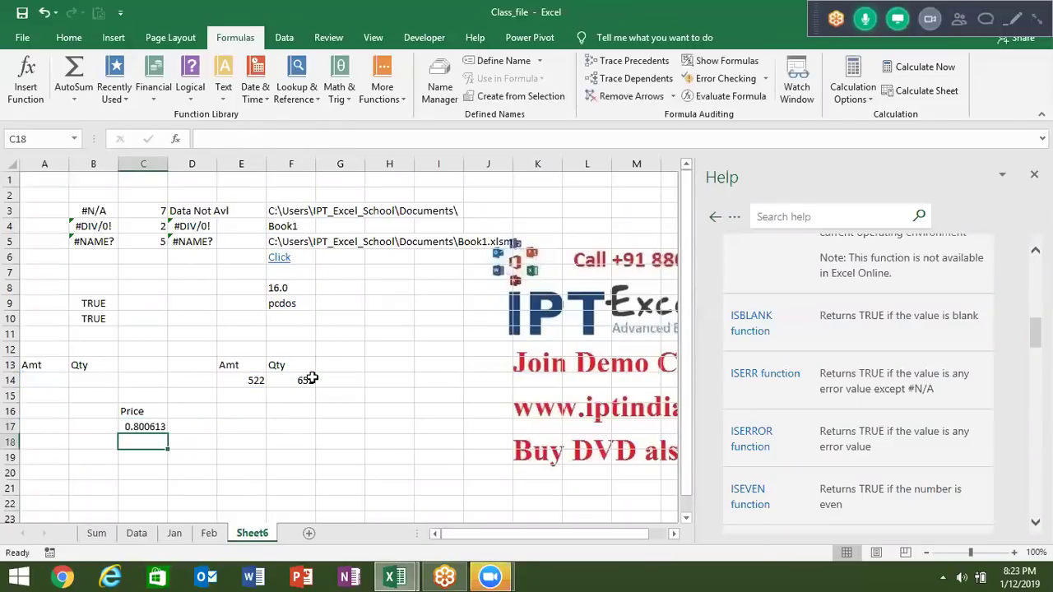
Step: Enter 5000 in A14 and 65 in B14 so C17 shows 76.92308
{"action": "left_click", "coordinate": [51, 380]}
{"action": "type", "text": "1000"}
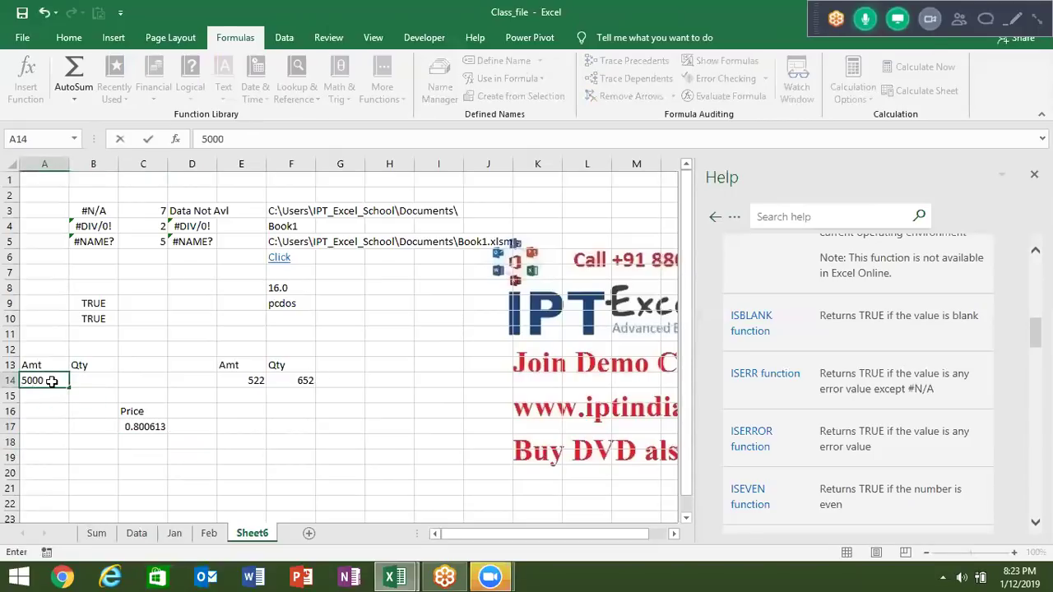
{"action": "key", "text": "Tab"}
{"action": "type", "text": "65"}
{"action": "key", "text": "Return"}
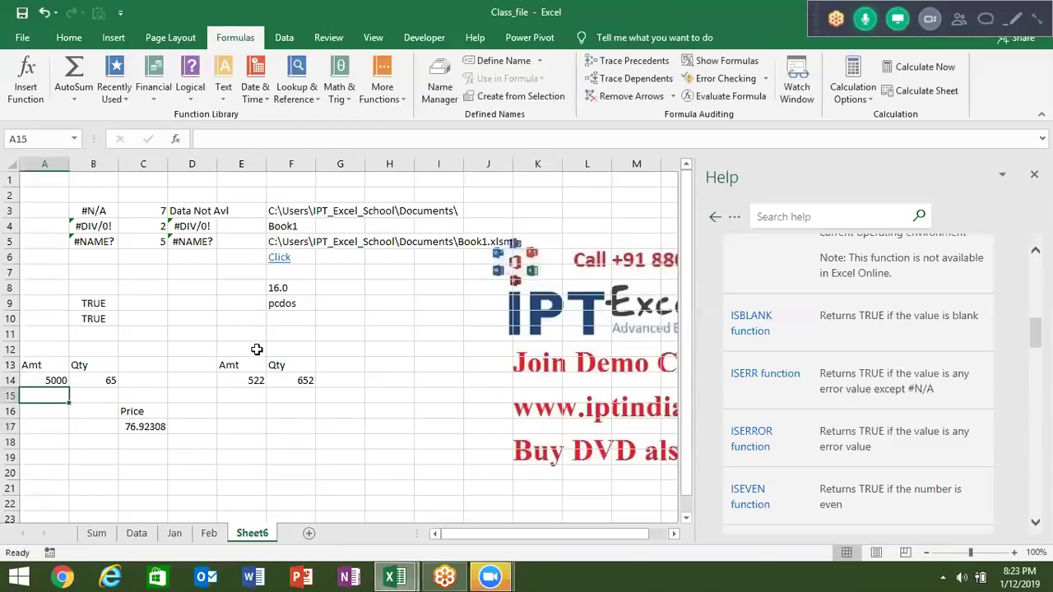
{"action": "double_click", "coordinate": [146, 427]}
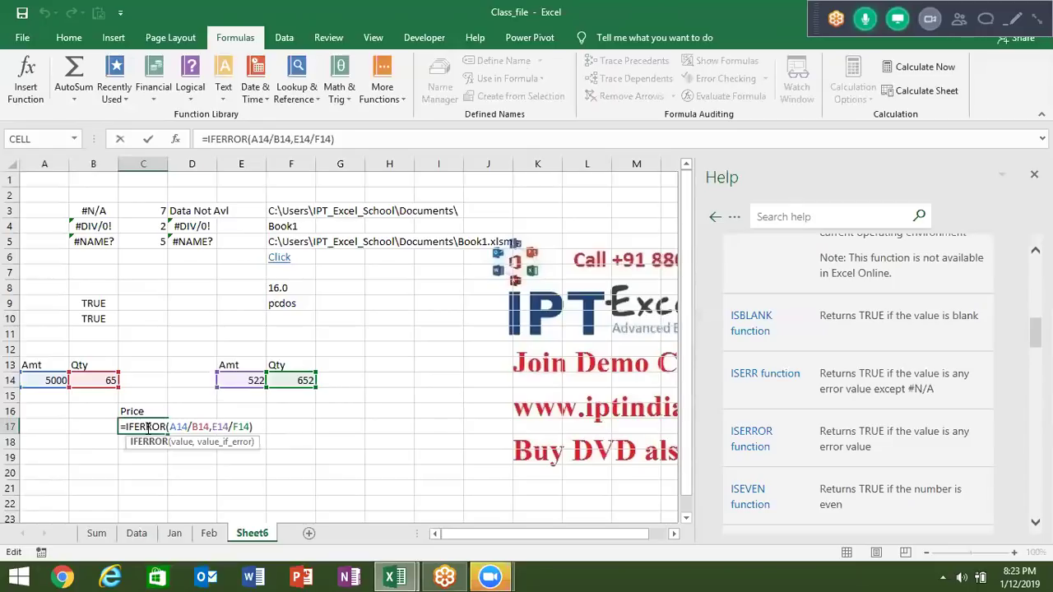
{"action": "key", "text": "ctrl+Return"}
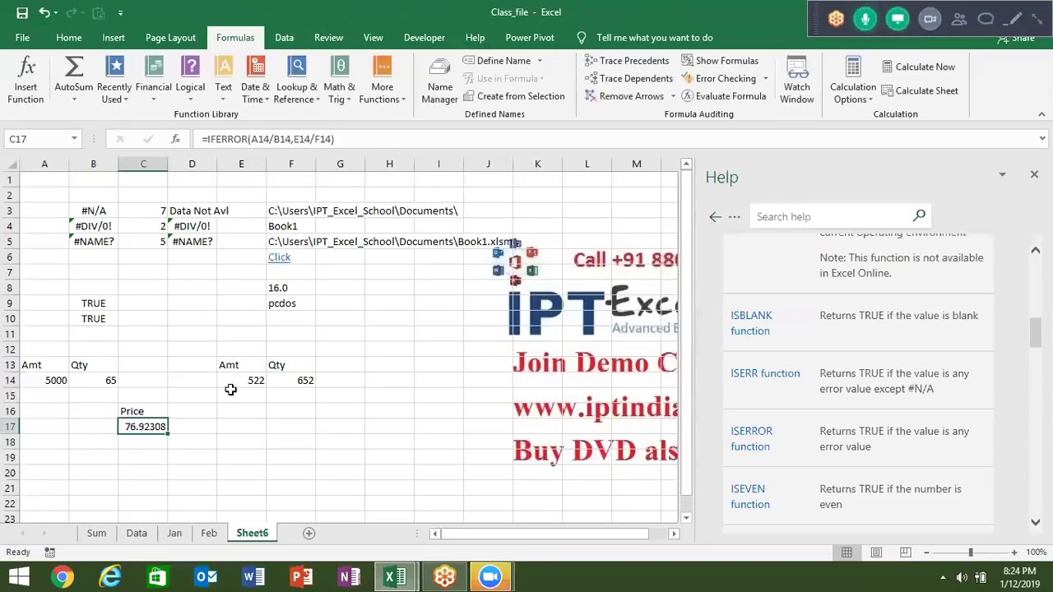
{"action": "left_click", "coordinate": [188, 425]}
Step: Enter =A14/B14 in D17, then clear the values in A14:B14
{"action": "type", "text": "="}
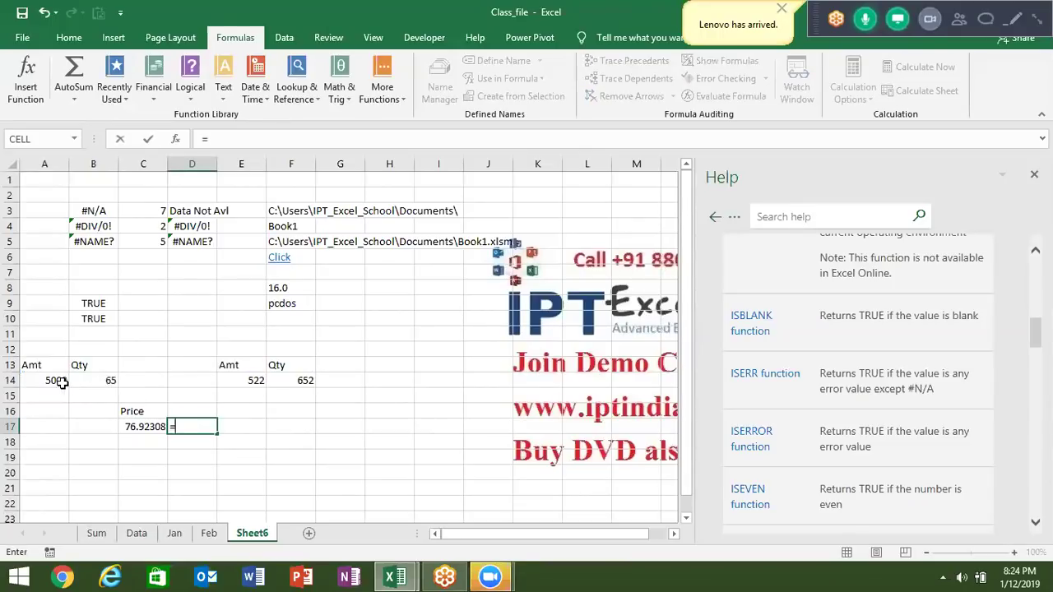
{"action": "left_click", "coordinate": [61, 381]}
{"action": "type", "text": "/"}
{"action": "left_click", "coordinate": [86, 384]}
{"action": "key", "text": "Return"}
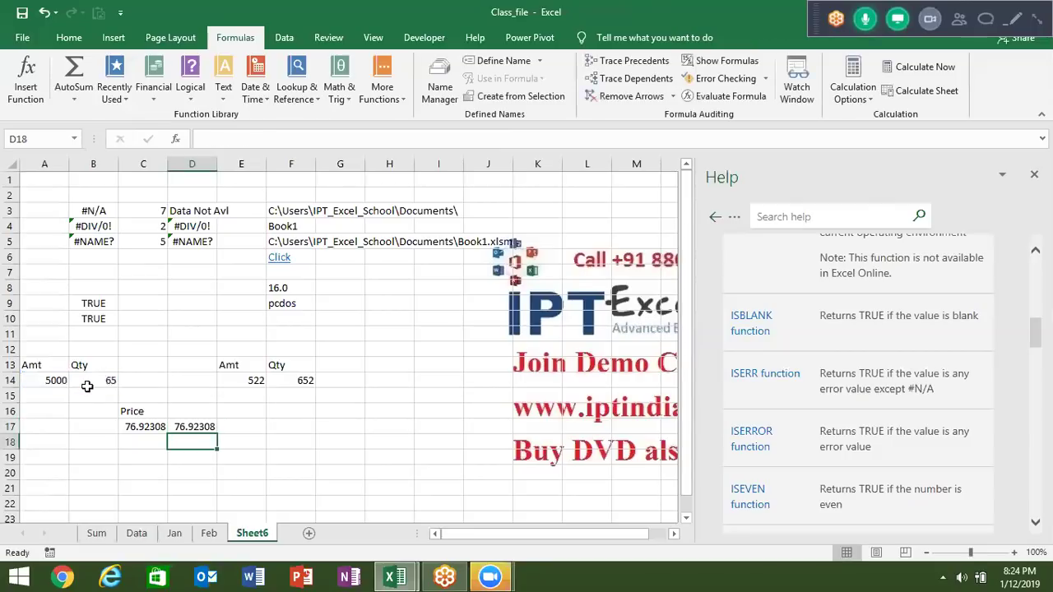
{"action": "key", "text": "Up"}
{"action": "left_click", "coordinate": [93, 377], "text": "shift"}
{"action": "key", "text": "Delete"}
Step: Start an ISERROR formula in E17 from the function suggestions
{"action": "left_click", "coordinate": [228, 423]}
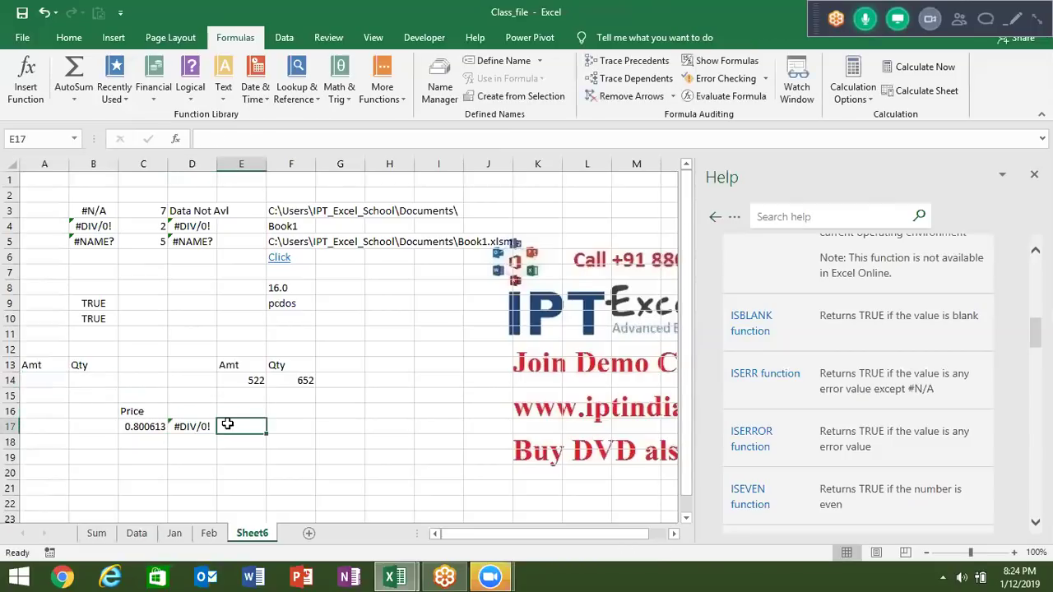
{"action": "double_click", "coordinate": [227, 423]}
{"action": "type", "text": "="}
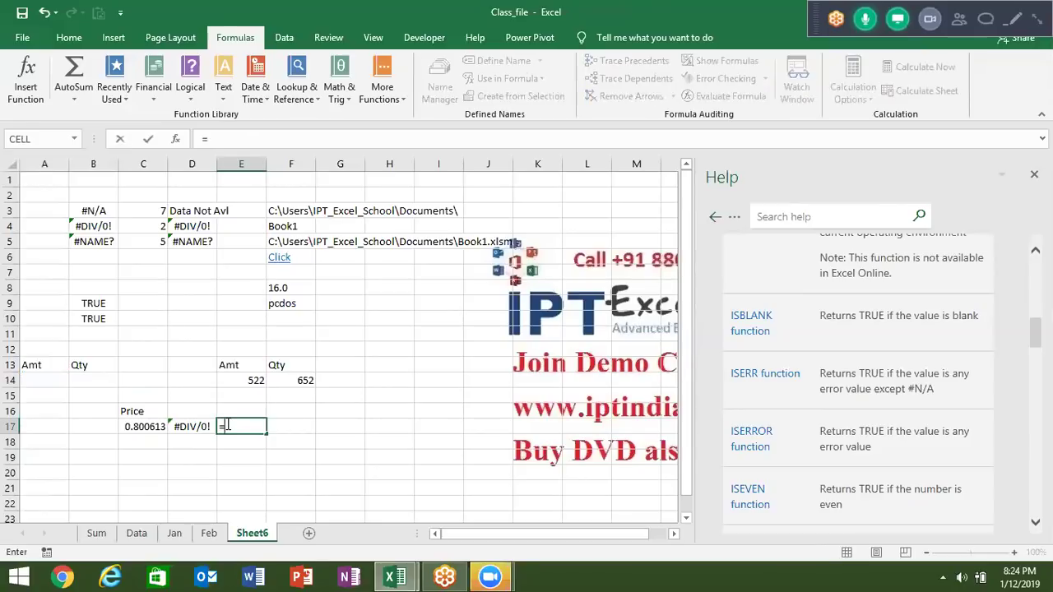
{"action": "type", "text": "IS"}
{"action": "key", "text": "Down"}
{"action": "key", "text": "Down"}
{"action": "key", "text": "Tab"}
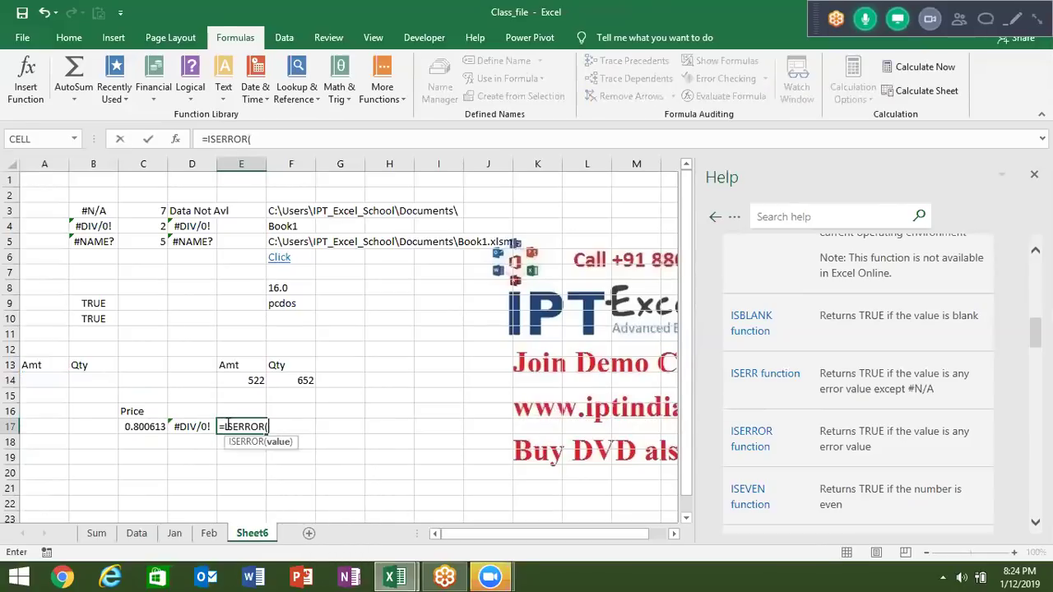
{"action": "key", "text": "Left"}
{"action": "key", "text": "Return"}
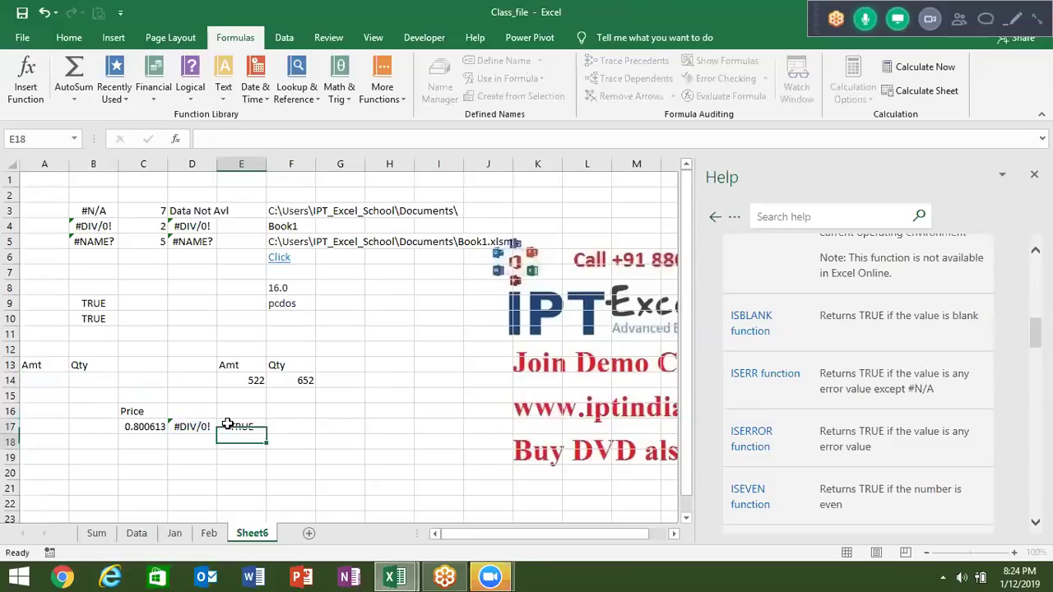
{"action": "left_click", "coordinate": [227, 423]}
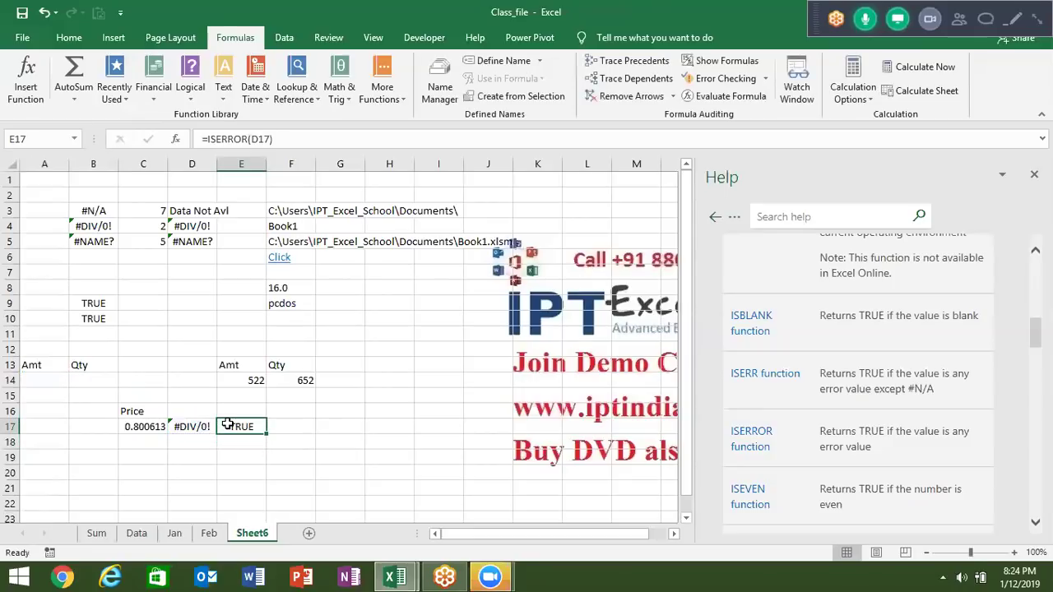
Step: Change B10's formula from =ISERR(B4) to =ISERR(B3), which now shows FALSE
{"action": "double_click", "coordinate": [99, 320]}
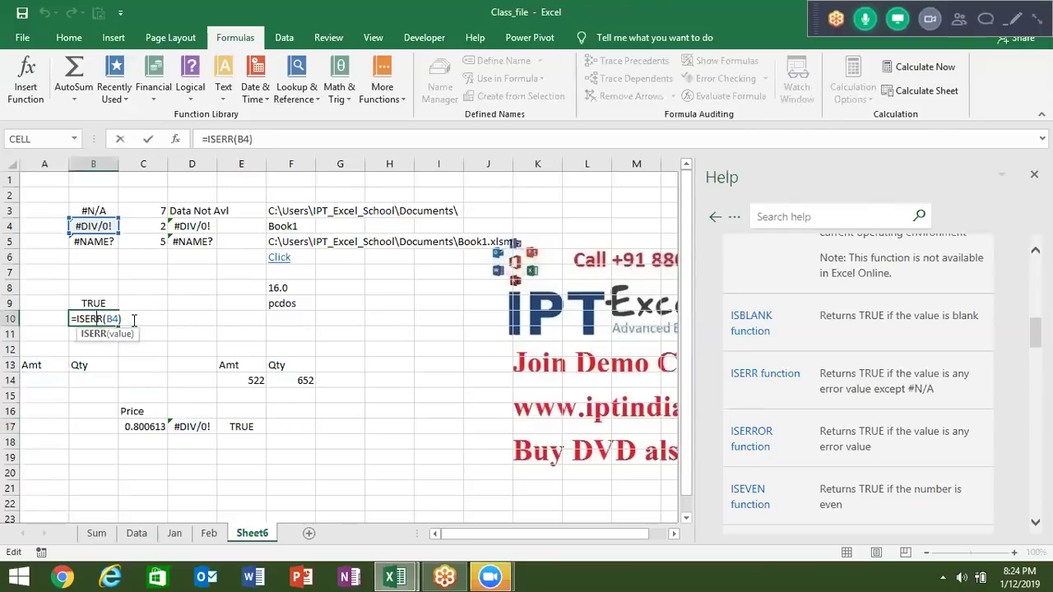
{"action": "key", "text": "End"}
{"action": "key", "text": "BackSpace"}
{"action": "type", "text": ")"}
{"action": "key", "text": "ctrl+Return"}
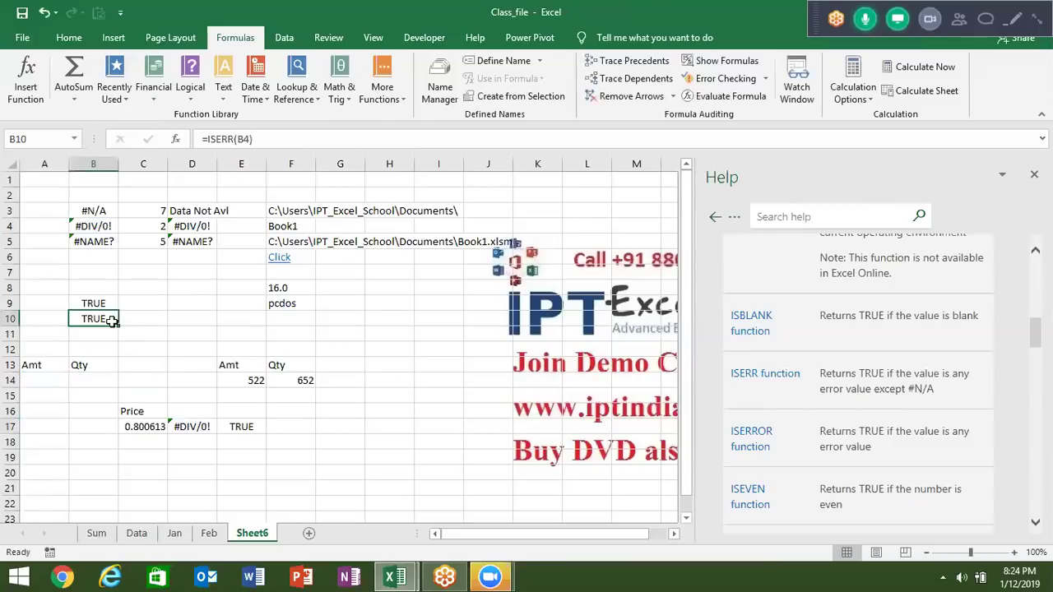
{"action": "double_click", "coordinate": [108, 319]}
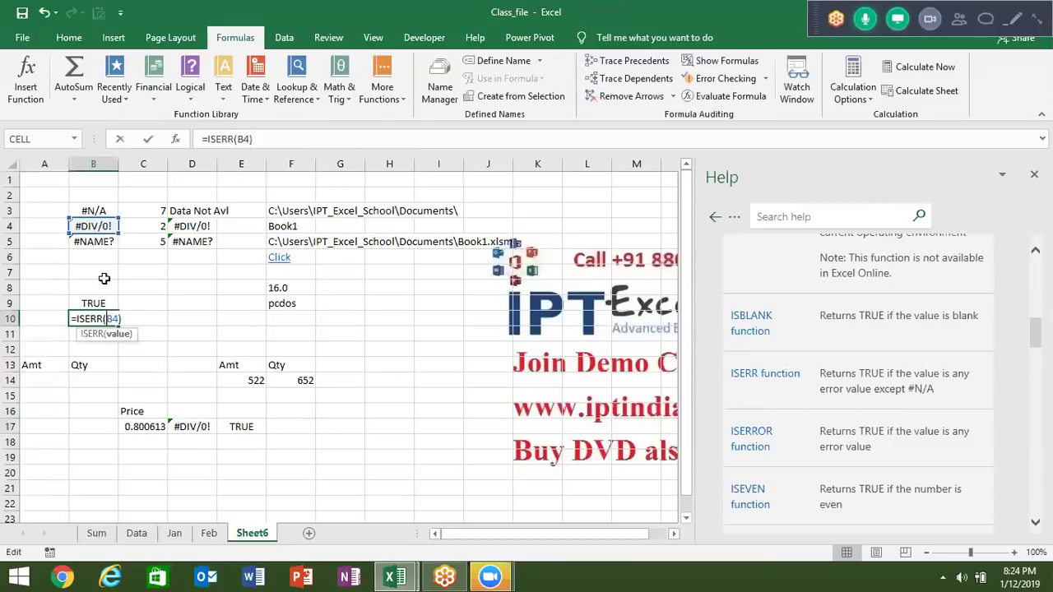
{"action": "left_click", "coordinate": [98, 212]}
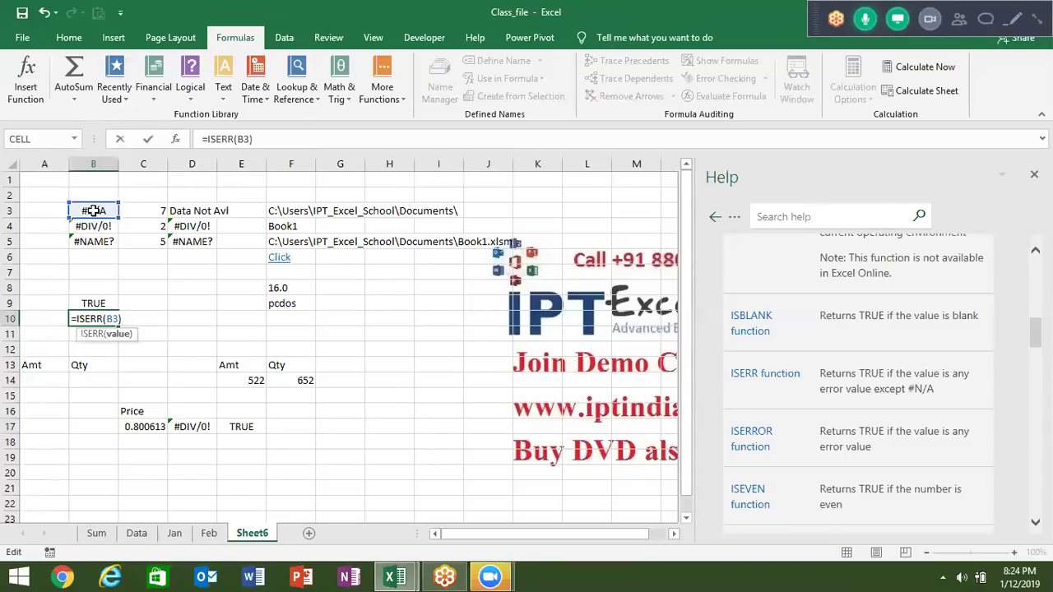
{"action": "key", "text": "Return"}
{"action": "key", "text": "Up"}
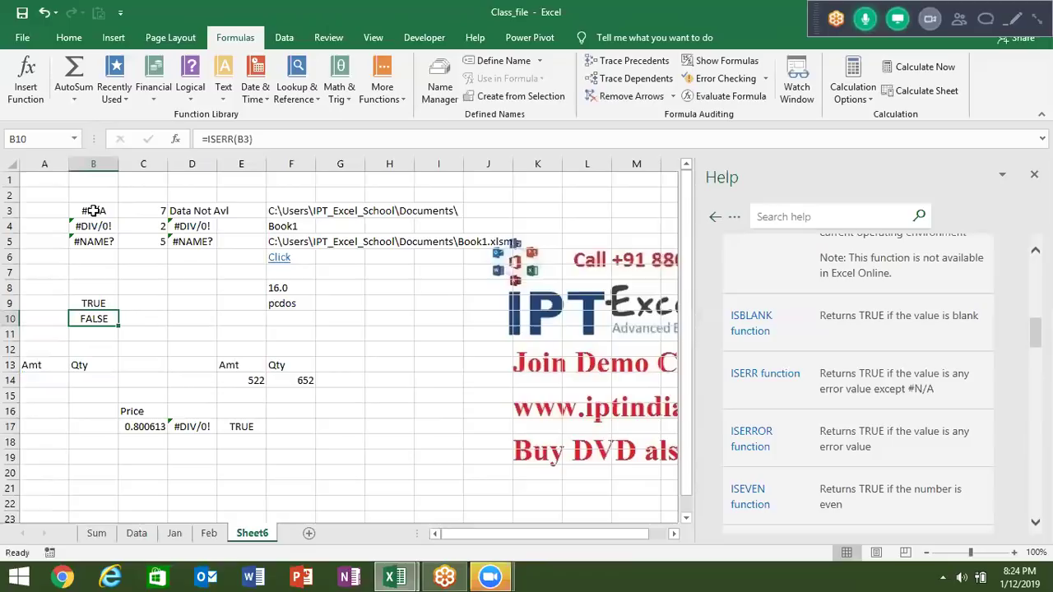
Step: Retype =ISERROR(D17) in E17 so it returns TRUE
{"action": "left_click", "coordinate": [240, 426]}
{"action": "type", "text": "=ISERROR(D17)"}
{"action": "key", "text": "Return"}
{"action": "key", "text": "Up"}
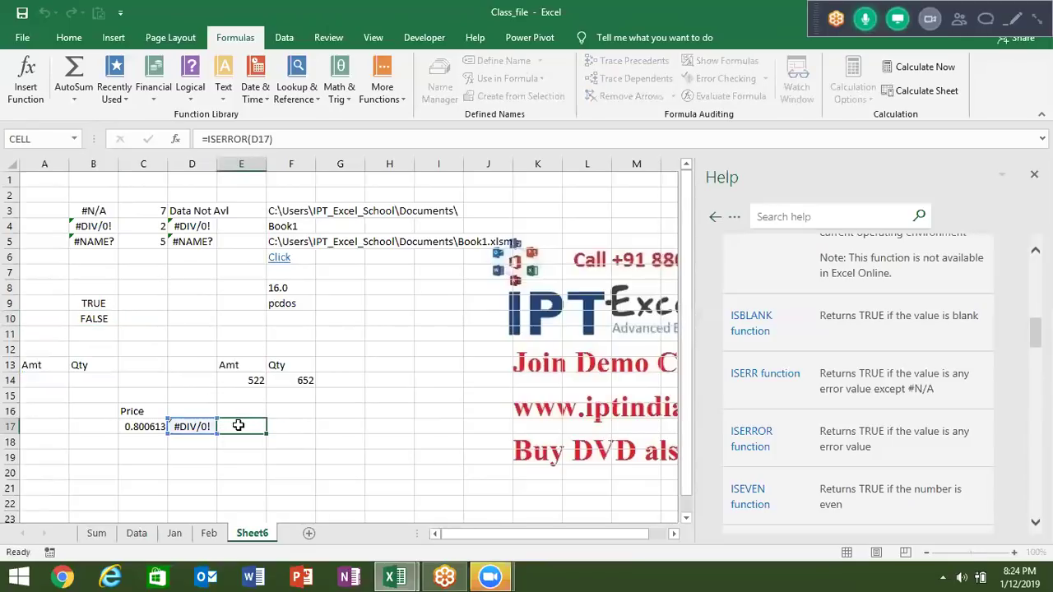
{"action": "left_click", "coordinate": [292, 426]}
Step: Build =IF(E17,E14/F14,A14/B14) in F17, giving 0.800613
{"action": "type", "text": "=IF("}
{"action": "left_click", "coordinate": [240, 427]}
{"action": "type", "text": ","}
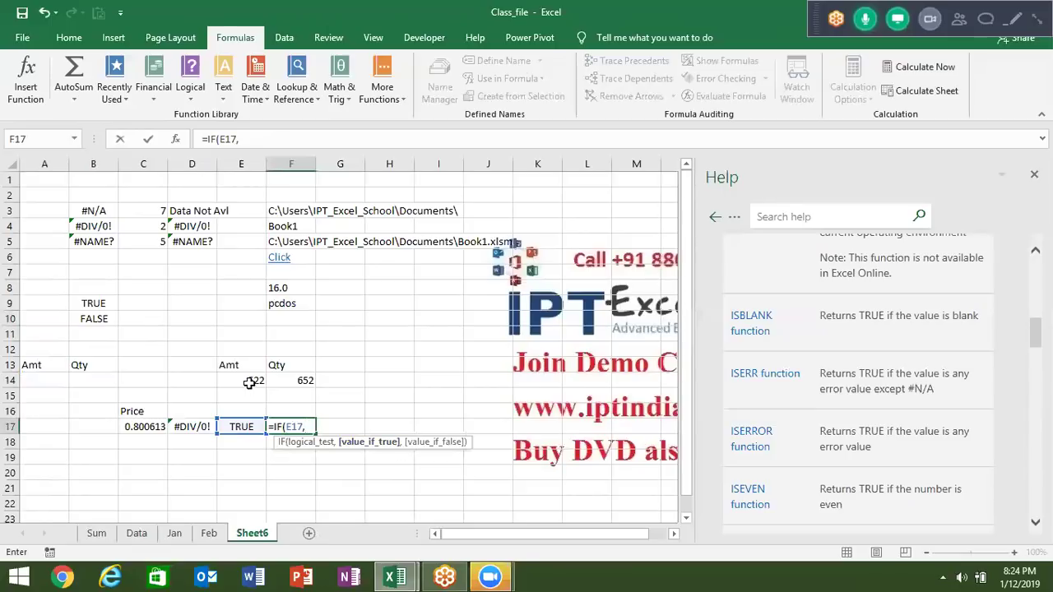
{"action": "left_click", "coordinate": [248, 382]}
{"action": "type", "text": "/"}
{"action": "left_click", "coordinate": [290, 380]}
{"action": "type", "text": ","}
{"action": "left_click", "coordinate": [50, 380]}
{"action": "type", "text": "/"}
{"action": "left_click", "coordinate": [86, 380]}
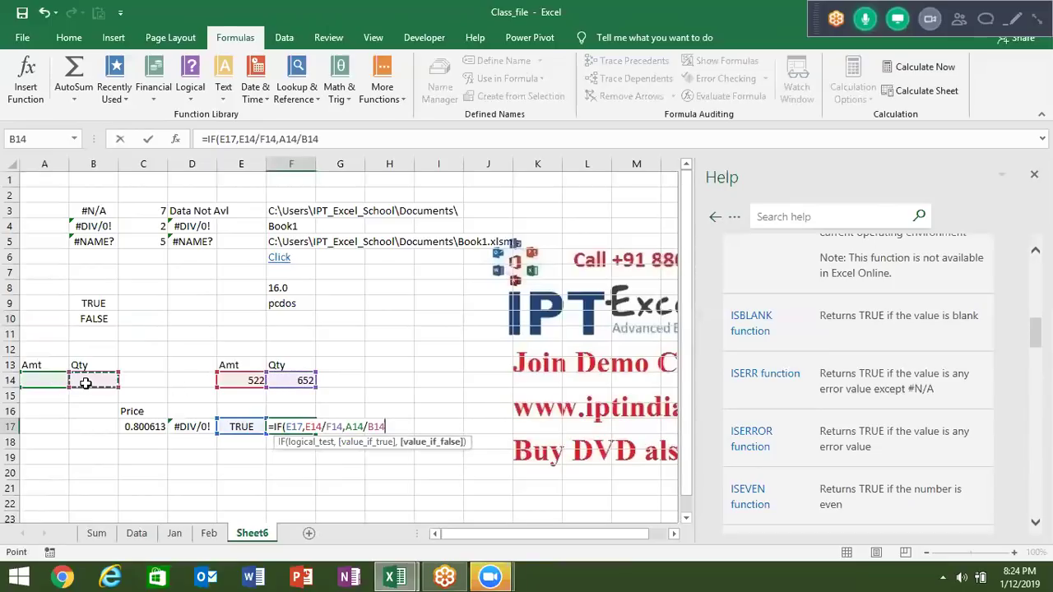
{"action": "type", "text": ")"}
{"action": "key", "text": "Return"}
{"action": "key", "text": "Up"}
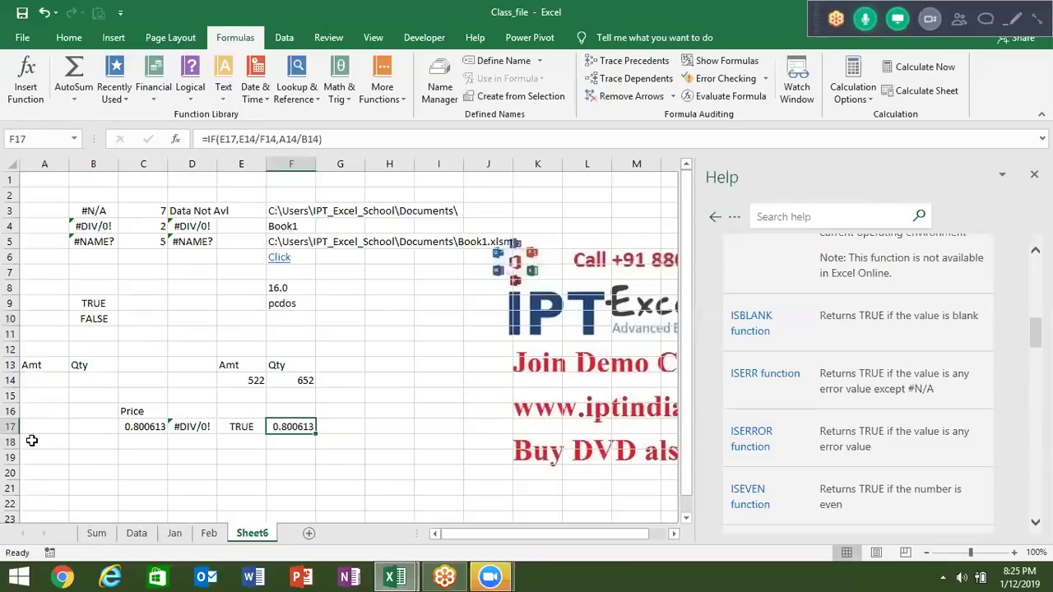
{"action": "left_click", "coordinate": [61, 444]}
Step: In B19, type =is and read the IS function descriptions from ISERR to ISTEXT, then dismiss them
{"action": "left_click", "coordinate": [72, 457]}
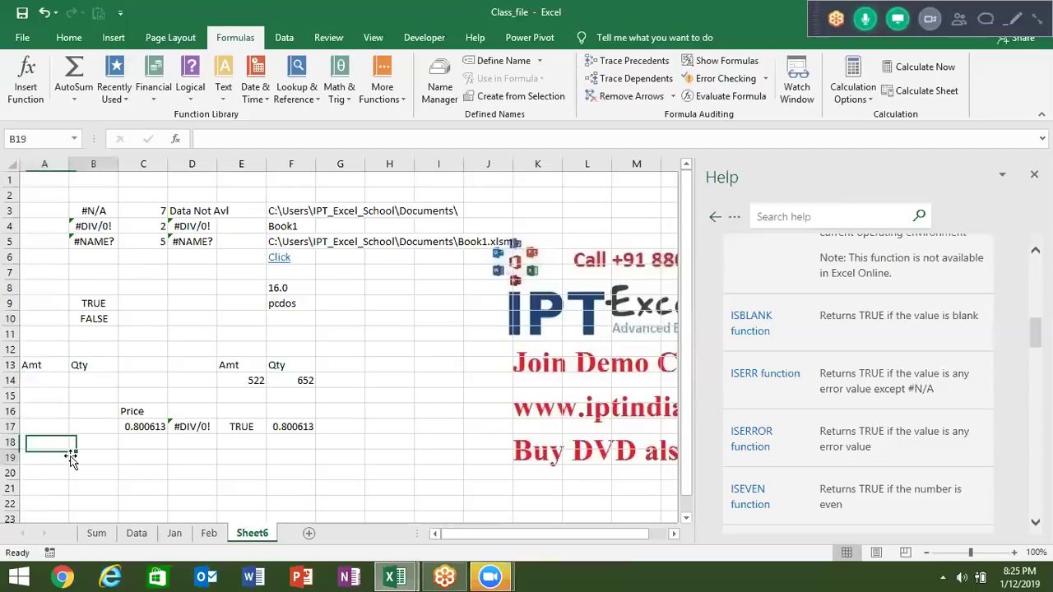
{"action": "type", "text": "=A19i"}
{"action": "key", "text": "BackSpace"}
{"action": "key", "text": "BackSpace"}
{"action": "key", "text": "BackSpace"}
{"action": "key", "text": "BackSpace"}
{"action": "key", "text": "BackSpace"}
{"action": "type", "text": "=is"}
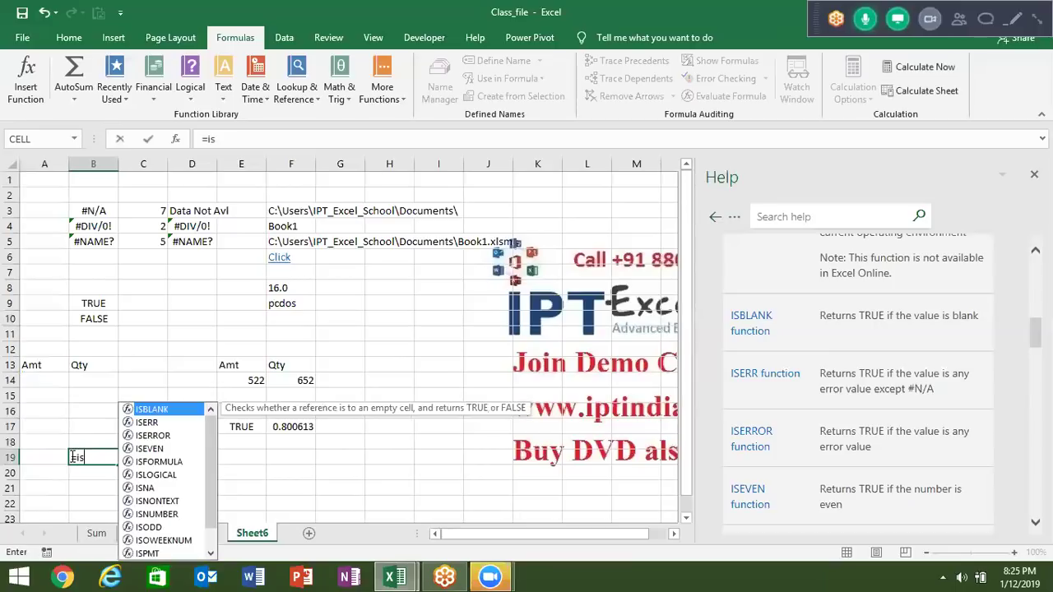
{"action": "key", "text": "Down"}
{"action": "key", "text": "Down"}
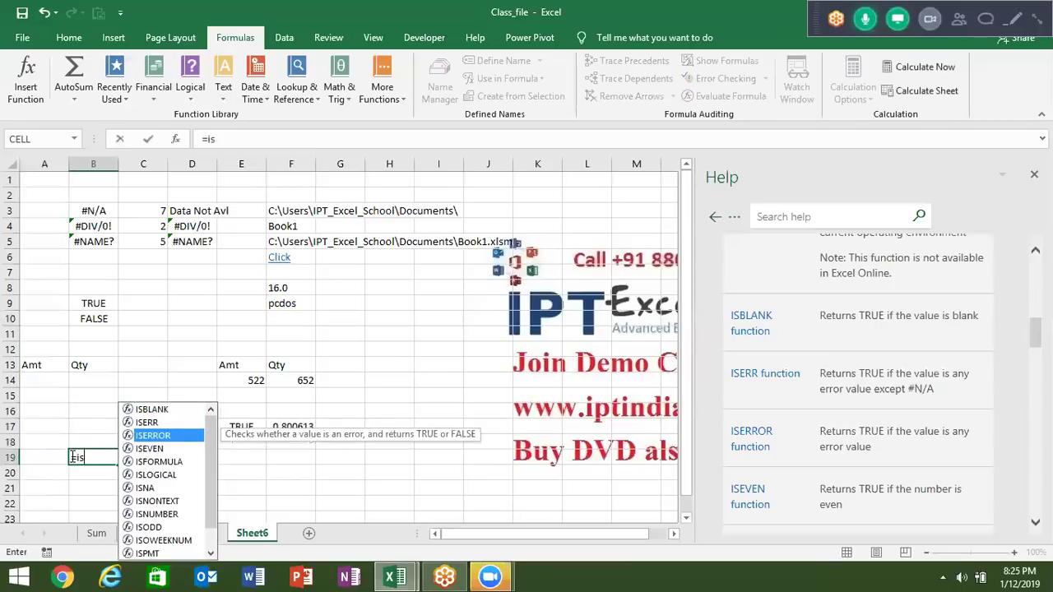
{"action": "key", "text": "Down"}
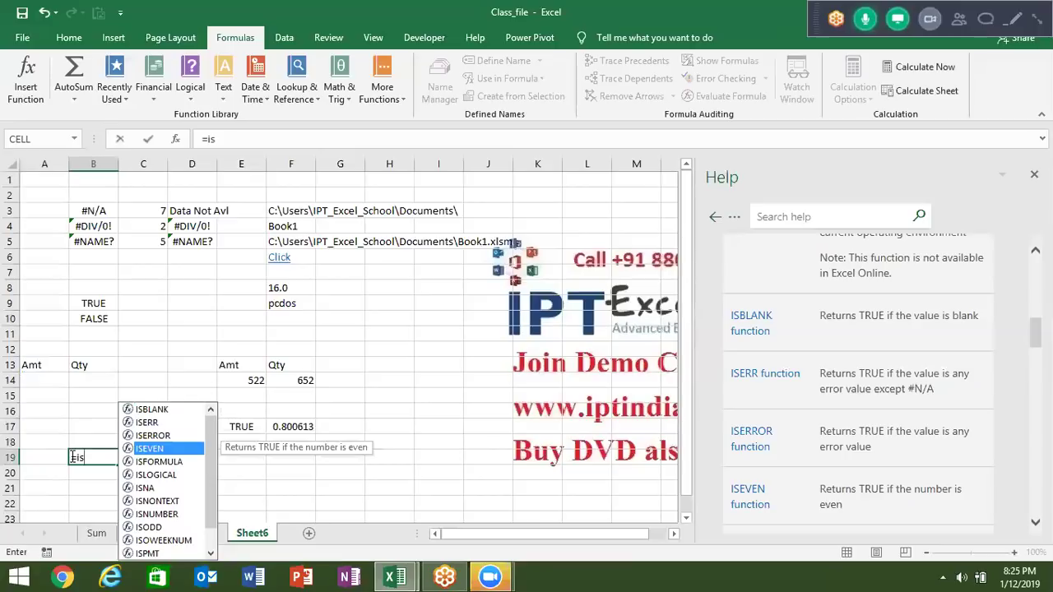
{"action": "key", "text": "Down"}
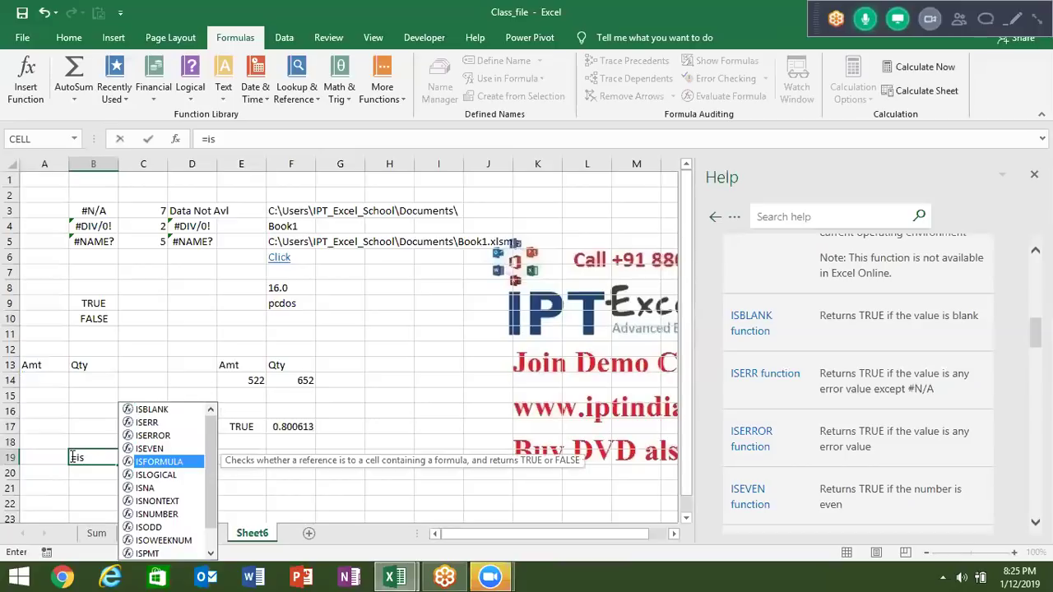
{"action": "key", "text": "Down"}
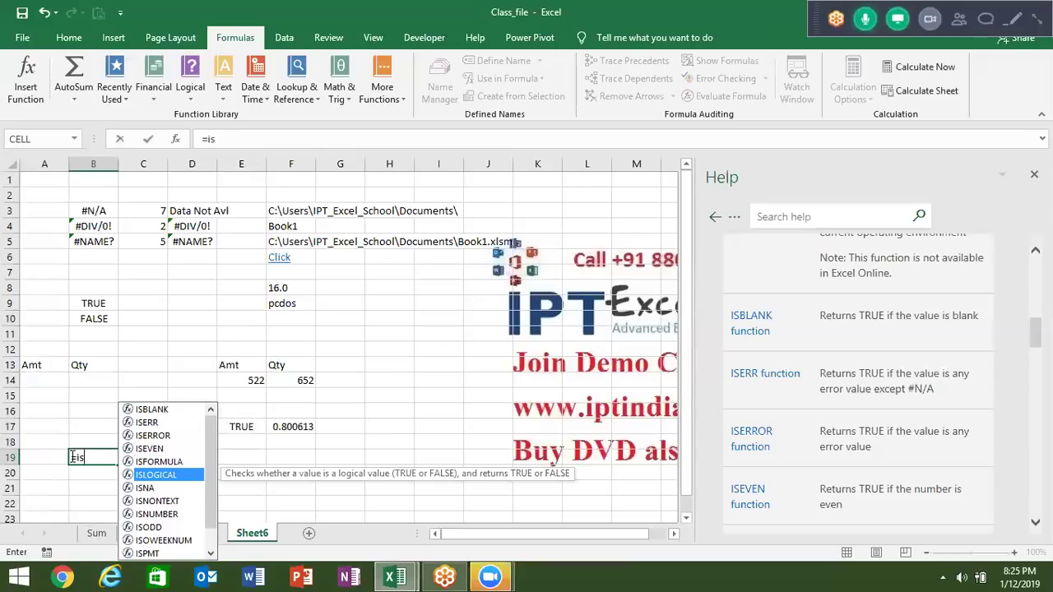
{"action": "key", "text": "Down"}
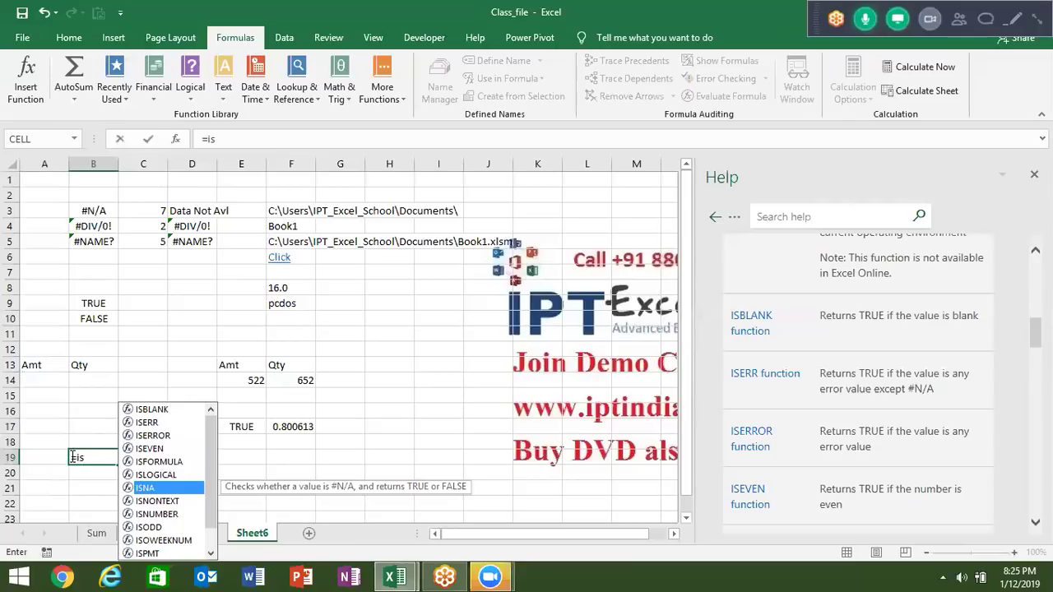
{"action": "key", "text": "Down"}
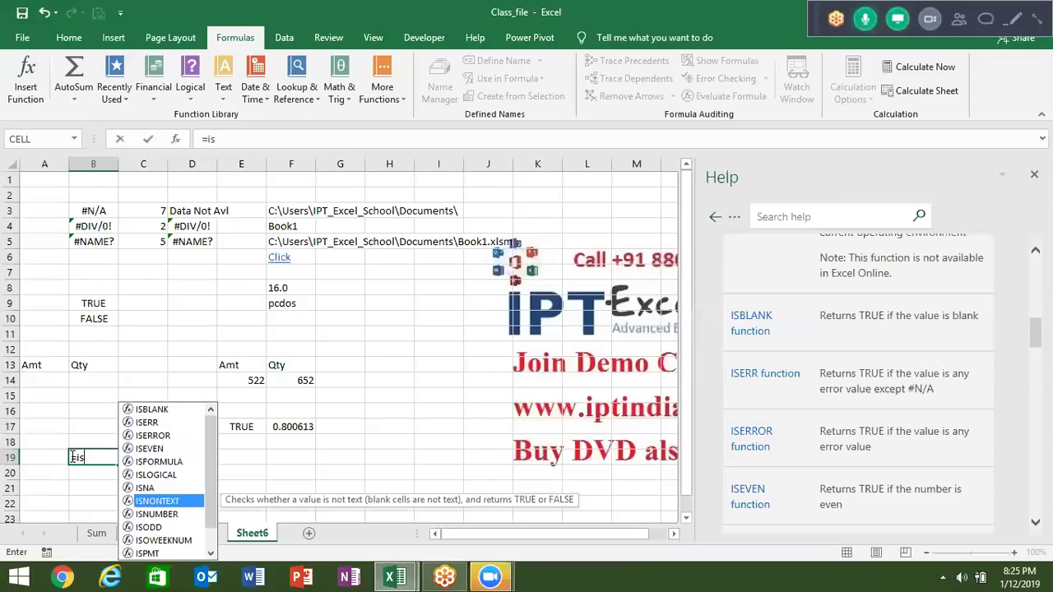
{"action": "key", "text": "Down"}
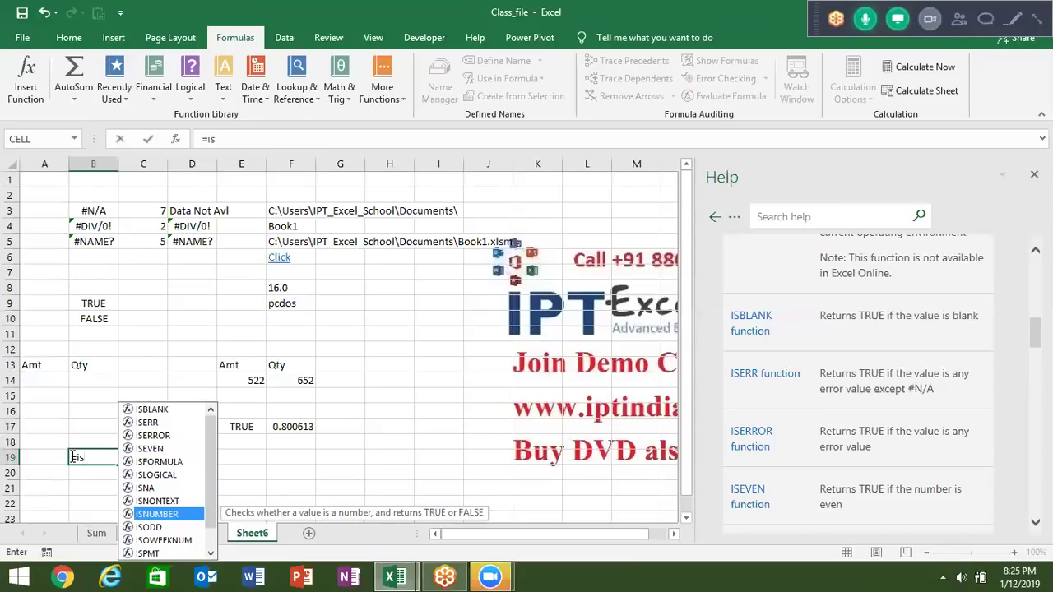
{"action": "key", "text": "Down"}
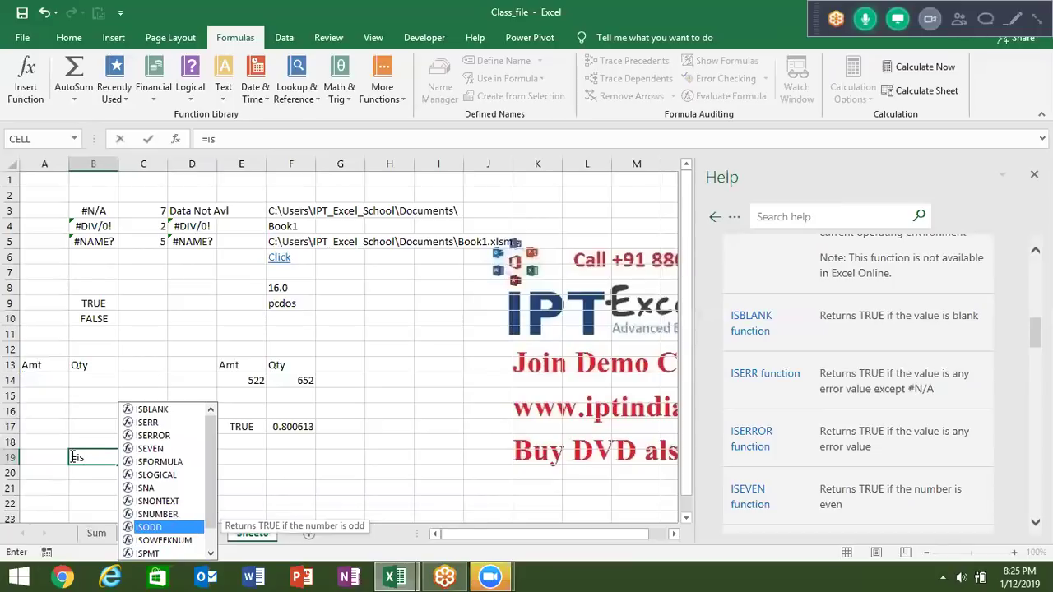
{"action": "key", "text": "Down"}
{"action": "key", "text": "Down"}
{"action": "key", "text": "Down"}
{"action": "key", "text": "Down"}
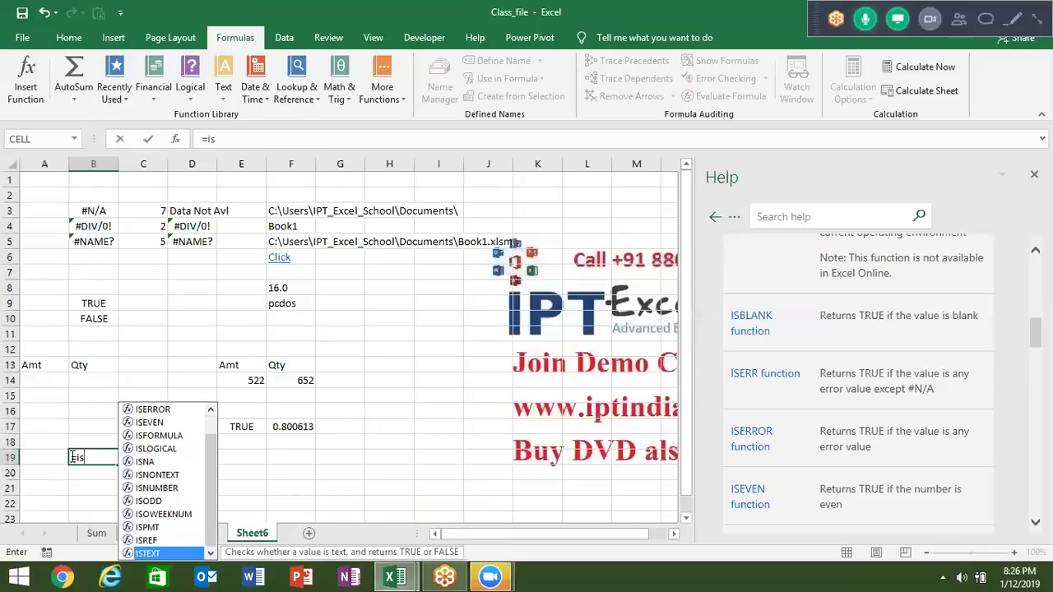
{"action": "key", "text": "Escape"}
{"action": "key", "text": "Escape"}
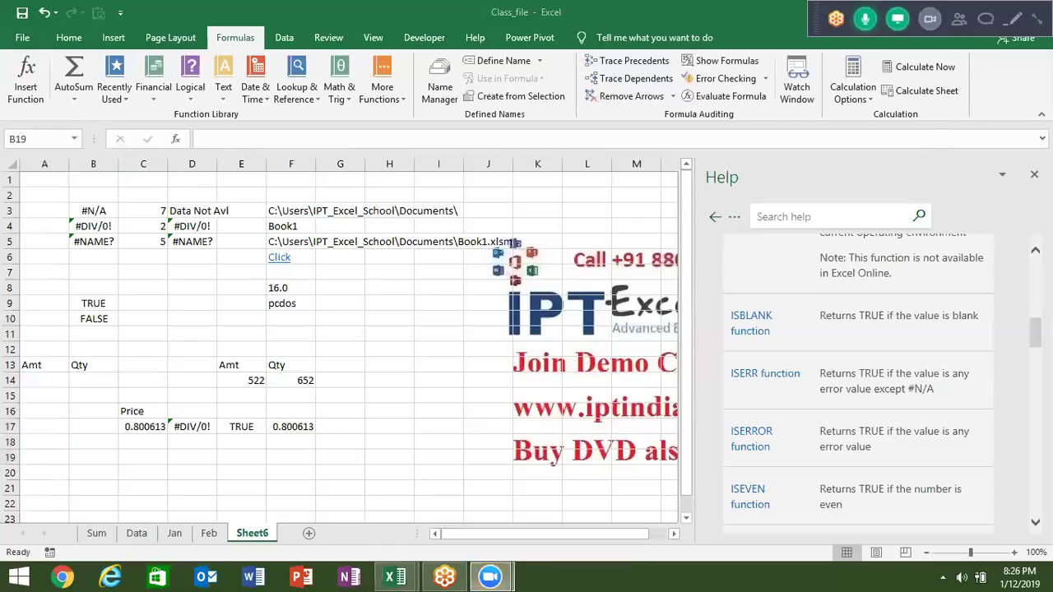
Step: Close the Help pane, enter the heading A/c in M1, and select column M
{"action": "left_click", "coordinate": [1034, 174]}
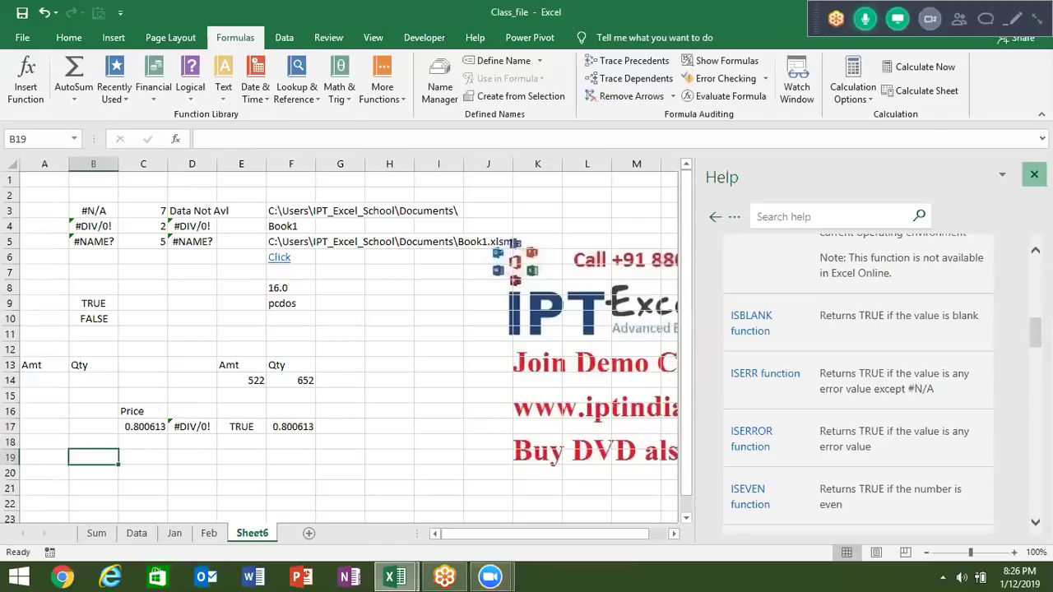
{"action": "left_click", "coordinate": [630, 186]}
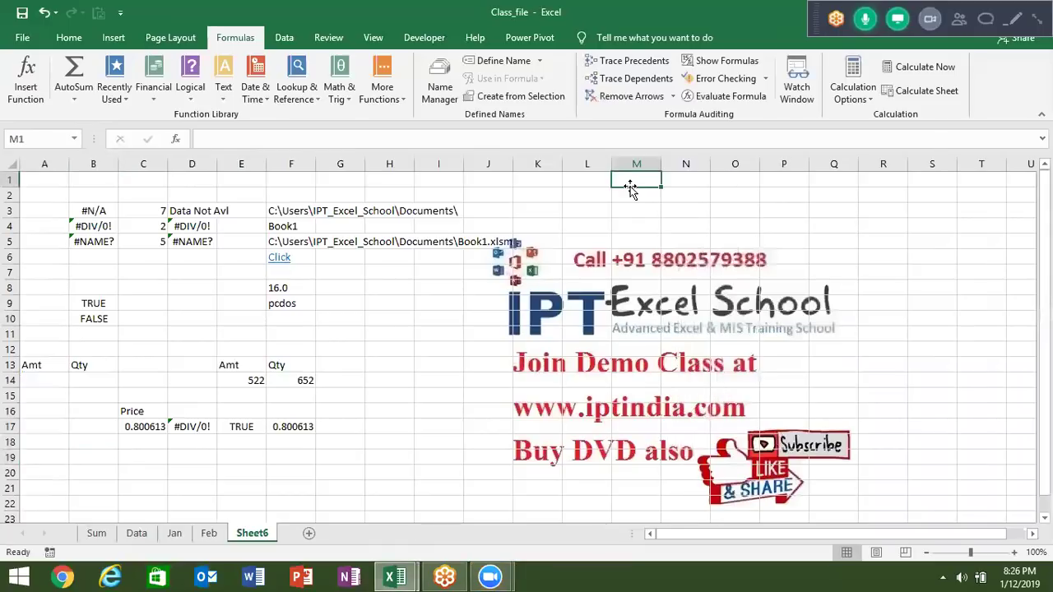
{"action": "type", "text": "A/c"}
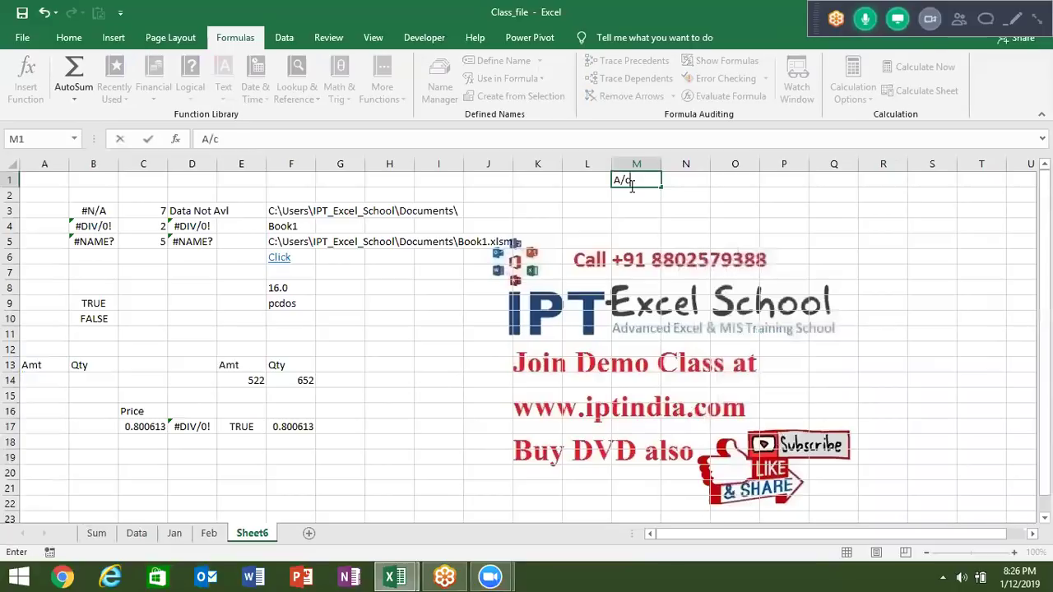
{"action": "key", "text": "Return"}
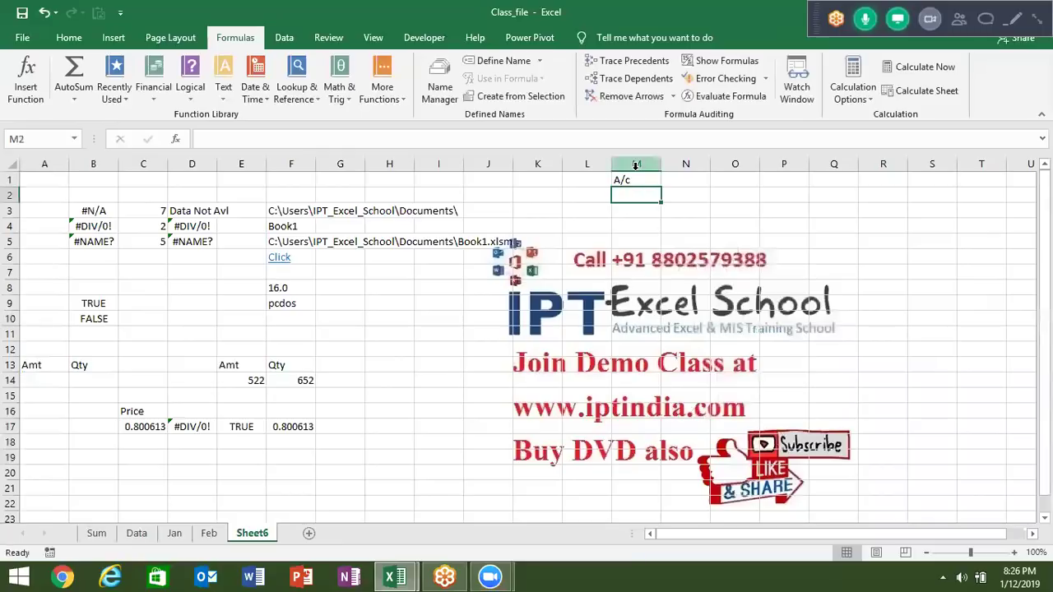
{"action": "left_click", "coordinate": [635, 165]}
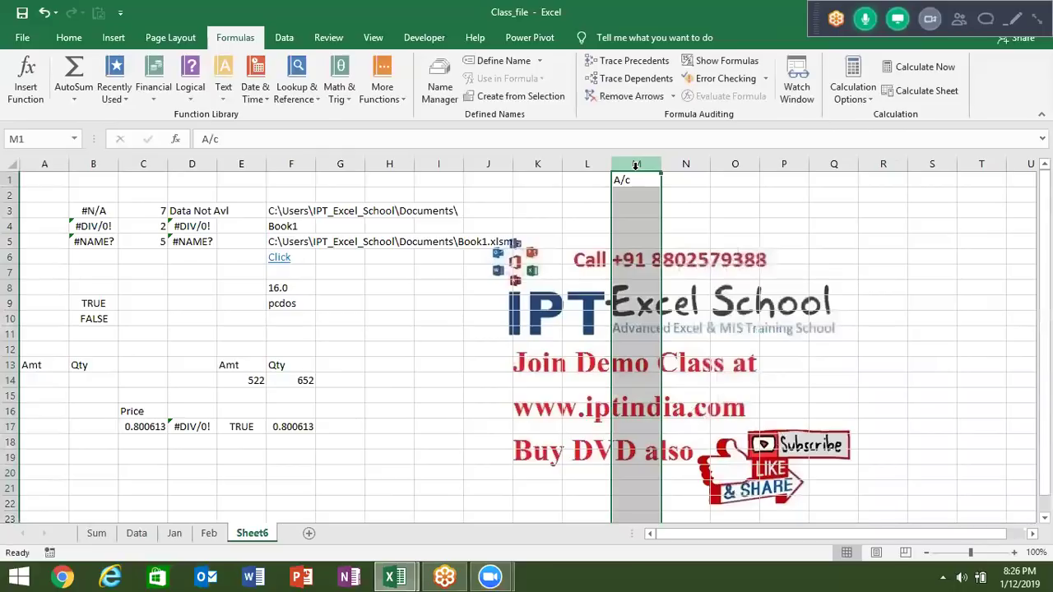
{"action": "left_click", "coordinate": [70, 38]}
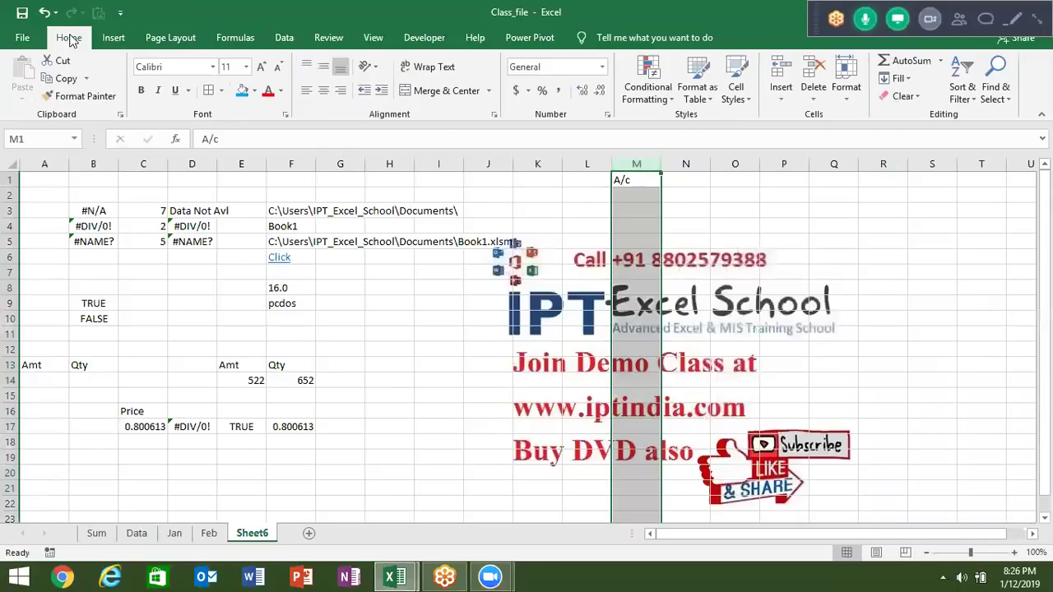
{"action": "left_click", "coordinate": [644, 96]}
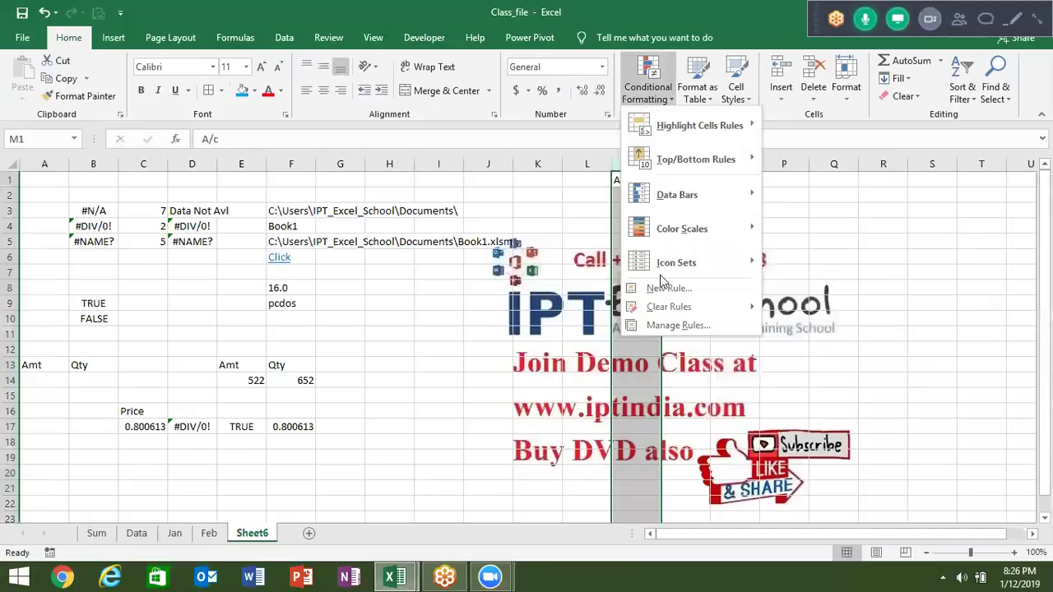
{"action": "left_click", "coordinate": [576, 259]}
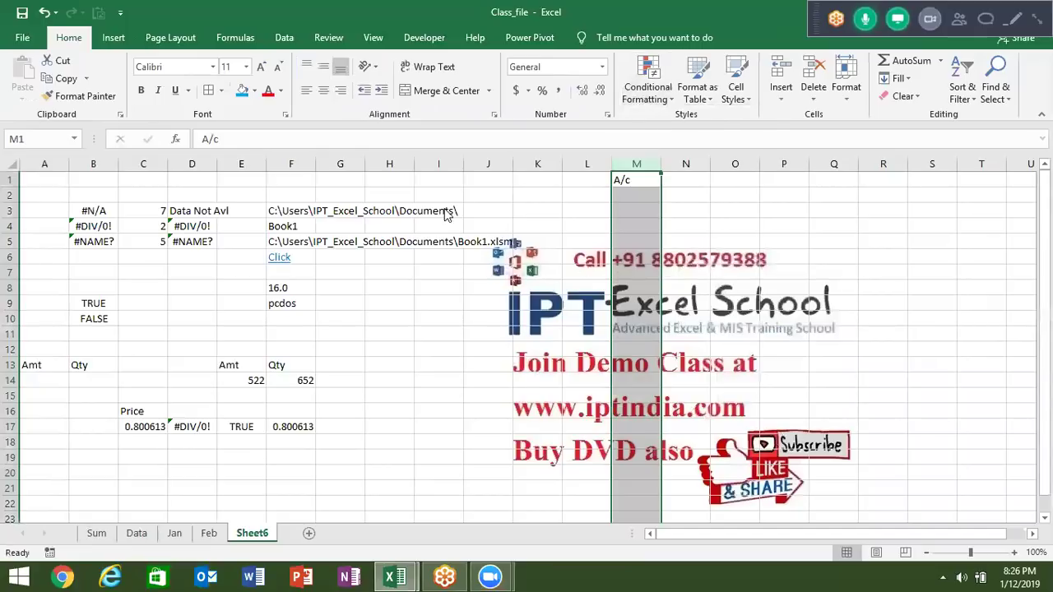
{"action": "left_click", "coordinate": [543, 256]}
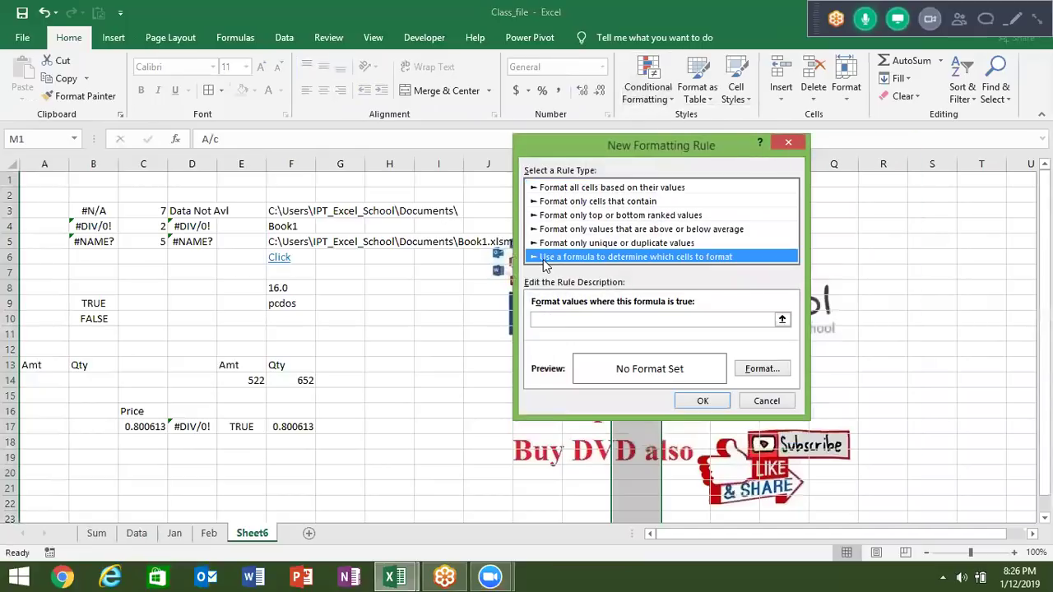
{"action": "left_click", "coordinate": [550, 319]}
{"action": "type", "text": "=iste"}
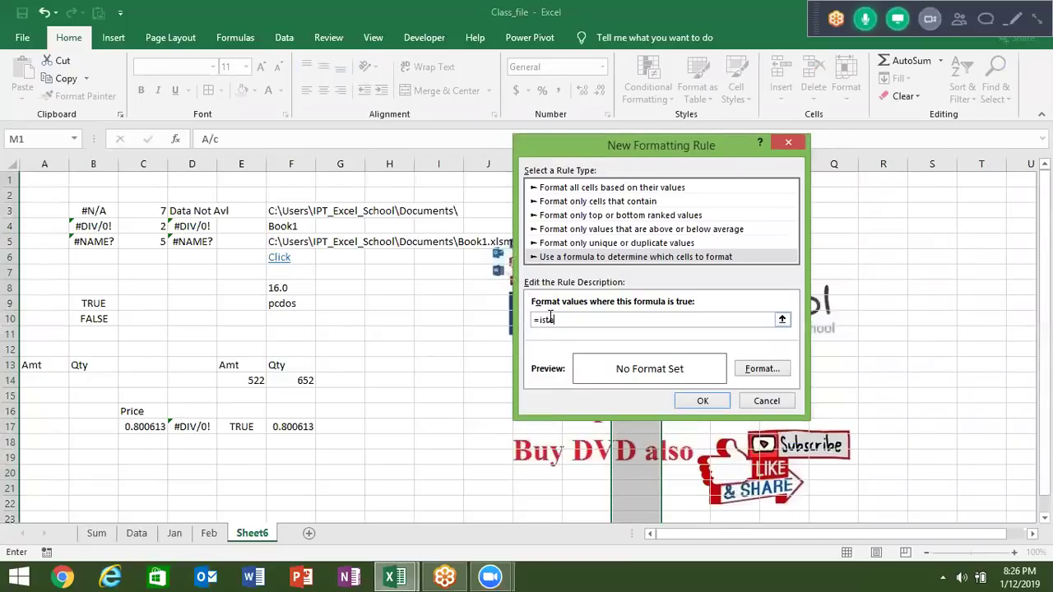
{"action": "type", "text": "xt"}
{"action": "type", "text": "("}
{"action": "left_click_drag", "start_coordinate": [607, 142], "coordinate": [593, 250]}
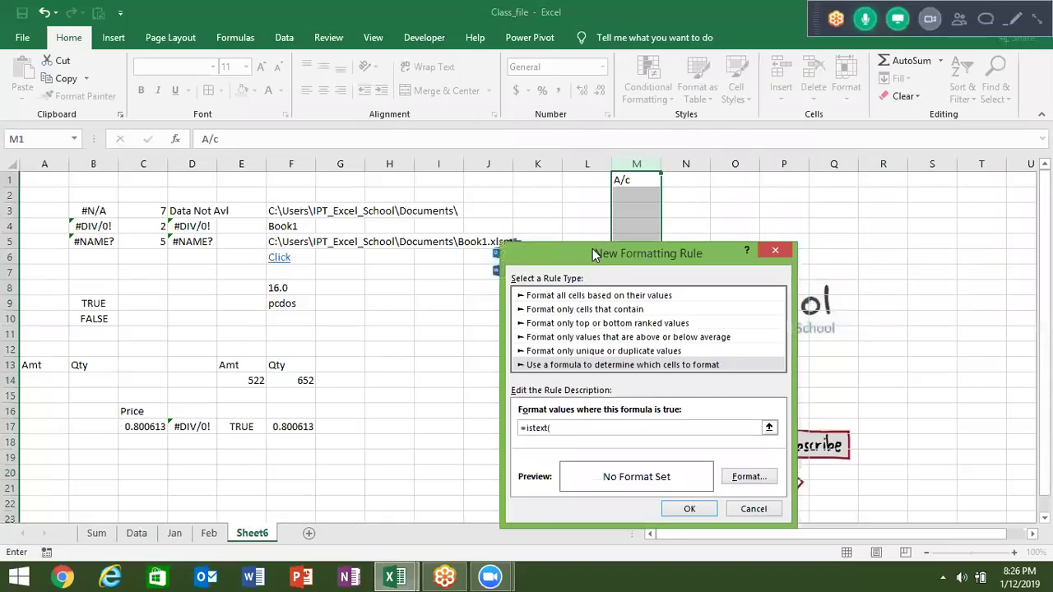
{"action": "key", "text": "Escape"}
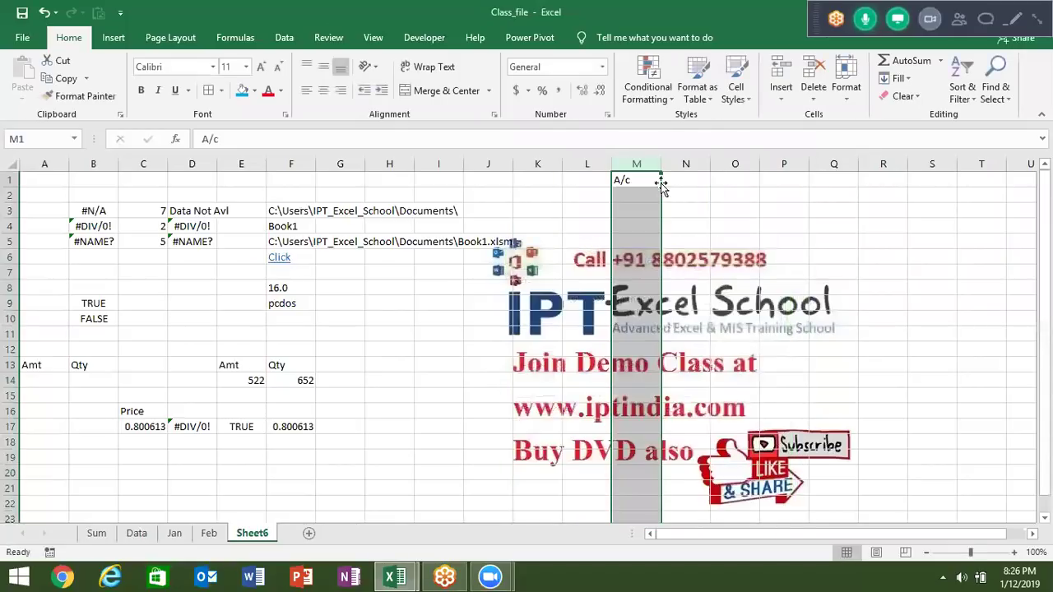
{"action": "left_click", "coordinate": [642, 195]}
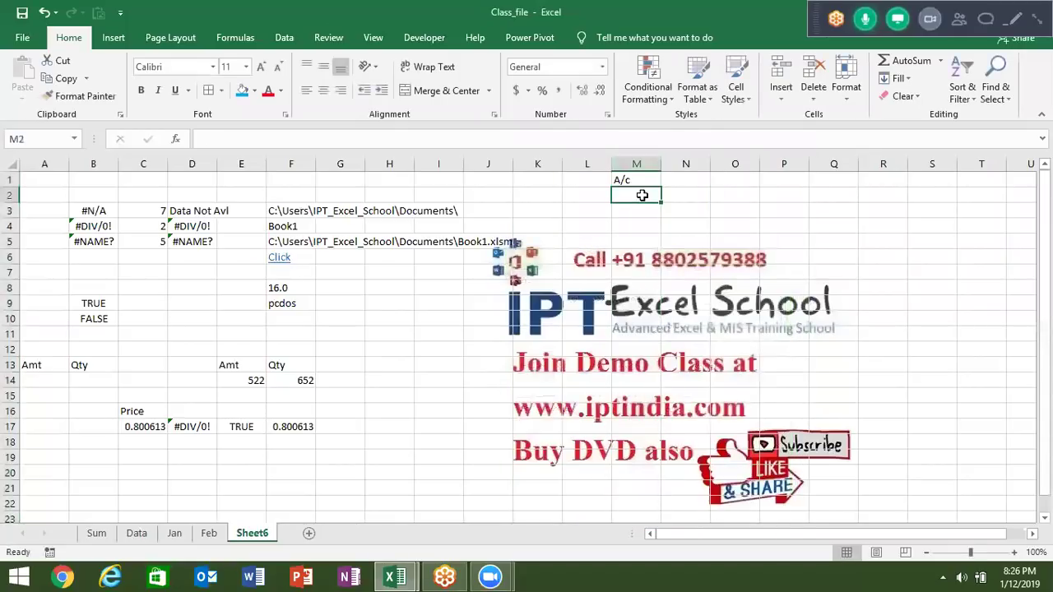
Step: Create a conditional formatting rule using formula =istext(m1) with a bright red fill
{"action": "left_click", "coordinate": [650, 92]}
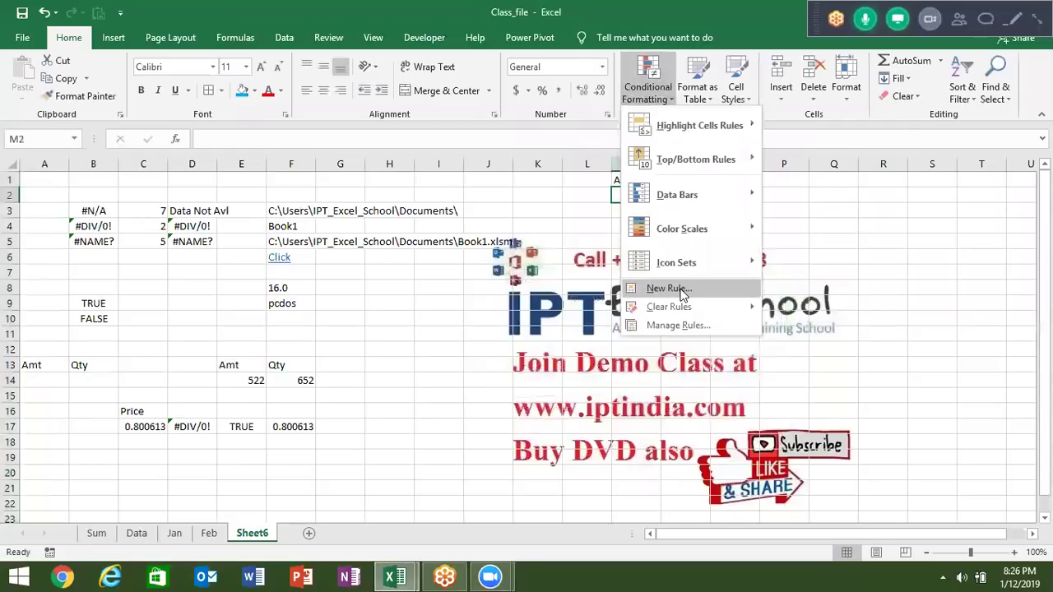
{"action": "left_click", "coordinate": [682, 293]}
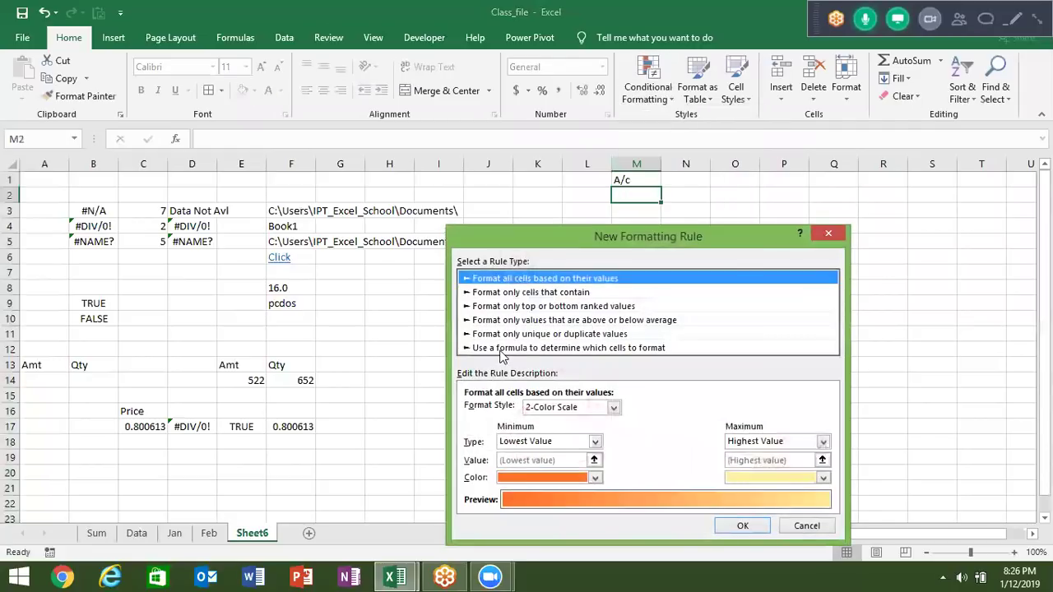
{"action": "left_click", "coordinate": [502, 350]}
{"action": "left_click", "coordinate": [486, 411]}
{"action": "type", "text": "=istext(m1"}
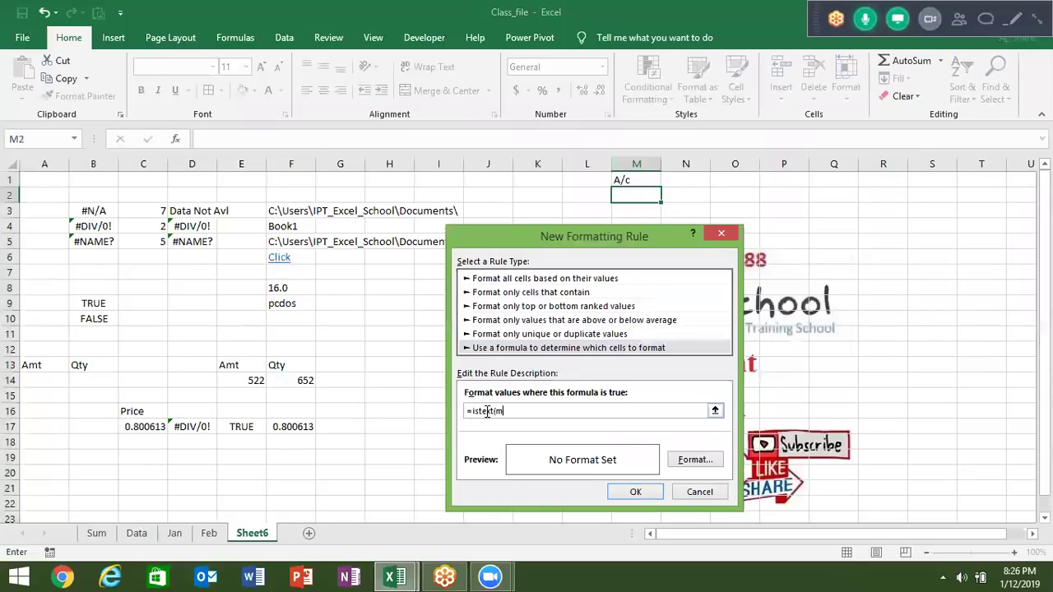
{"action": "type", "text": ")"}
{"action": "left_click", "coordinate": [687, 462]}
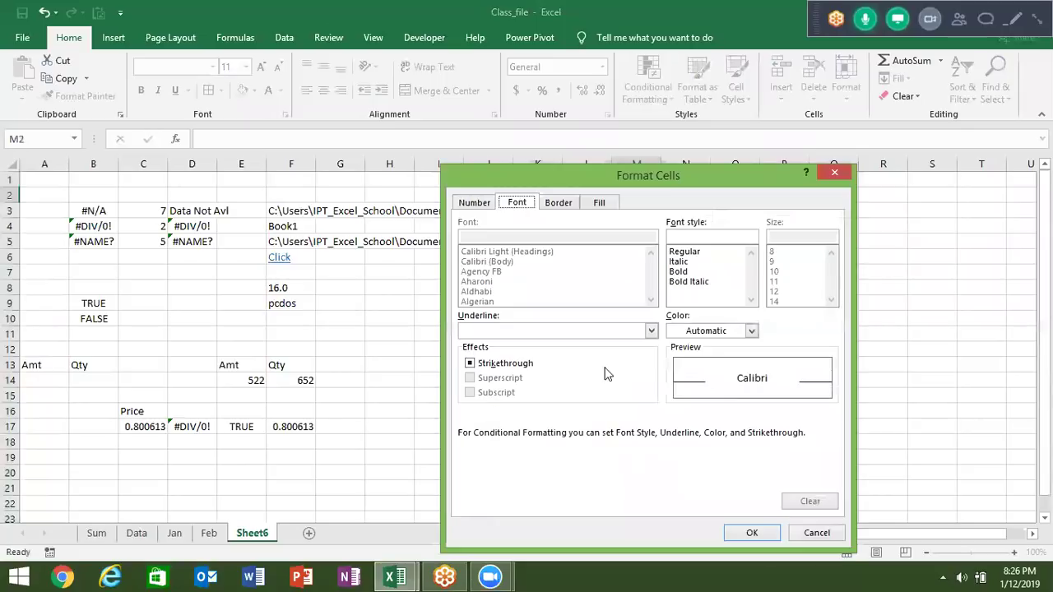
{"action": "left_click", "coordinate": [600, 203]}
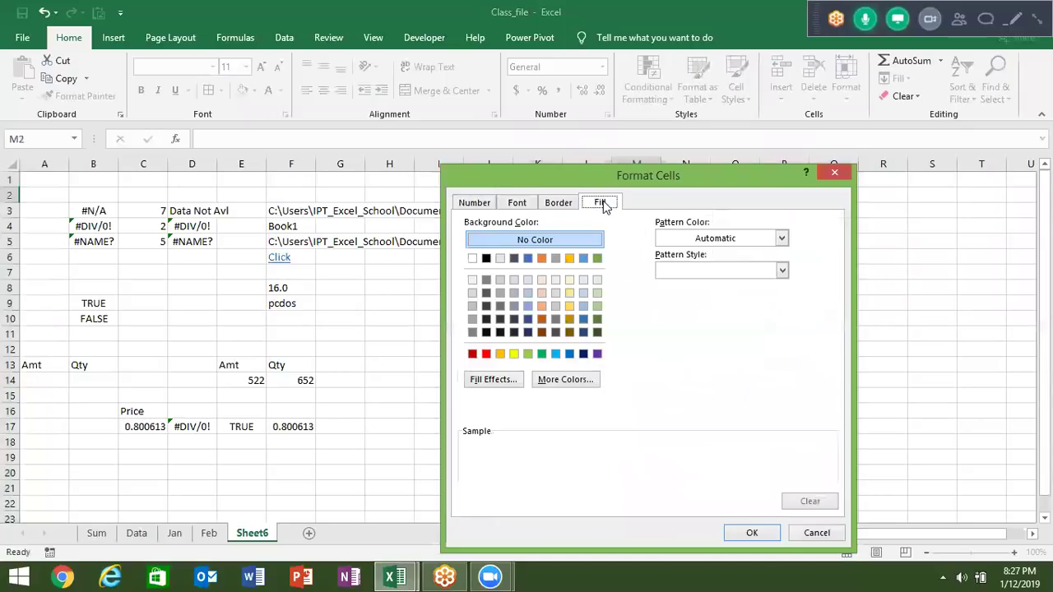
{"action": "left_click", "coordinate": [486, 353]}
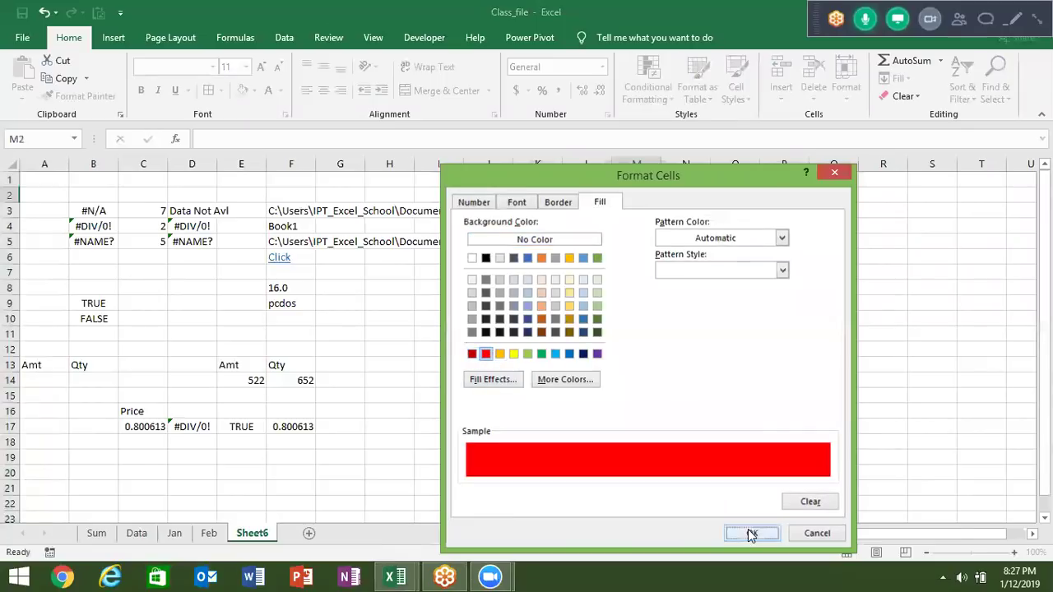
{"action": "left_click", "coordinate": [748, 529]}
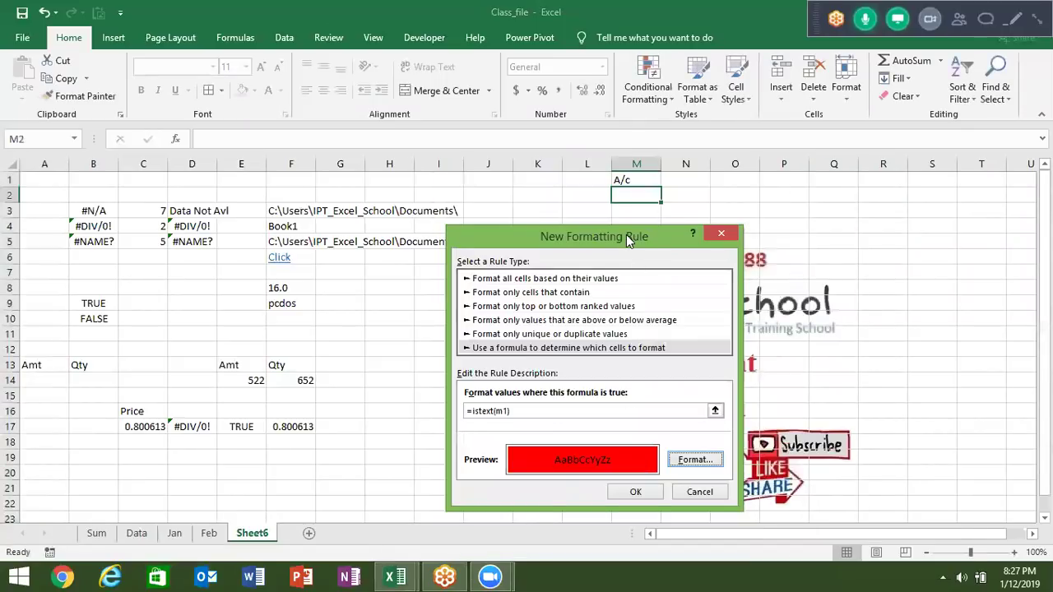
{"action": "left_click", "coordinate": [632, 491]}
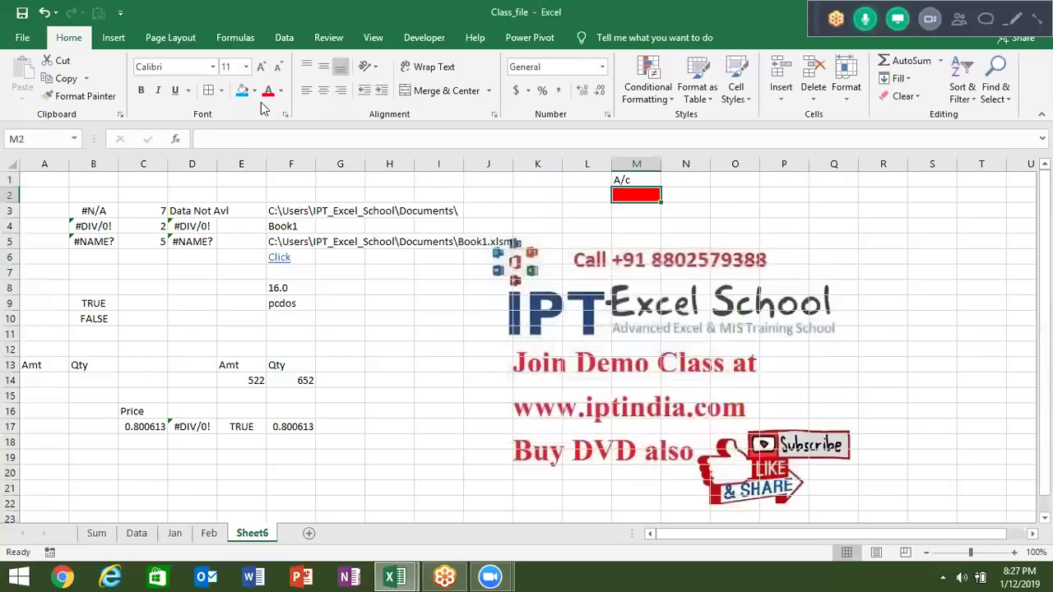
Step: Copy M2's formatting down to M18 and enter 12 in M2
{"action": "left_click", "coordinate": [81, 95]}
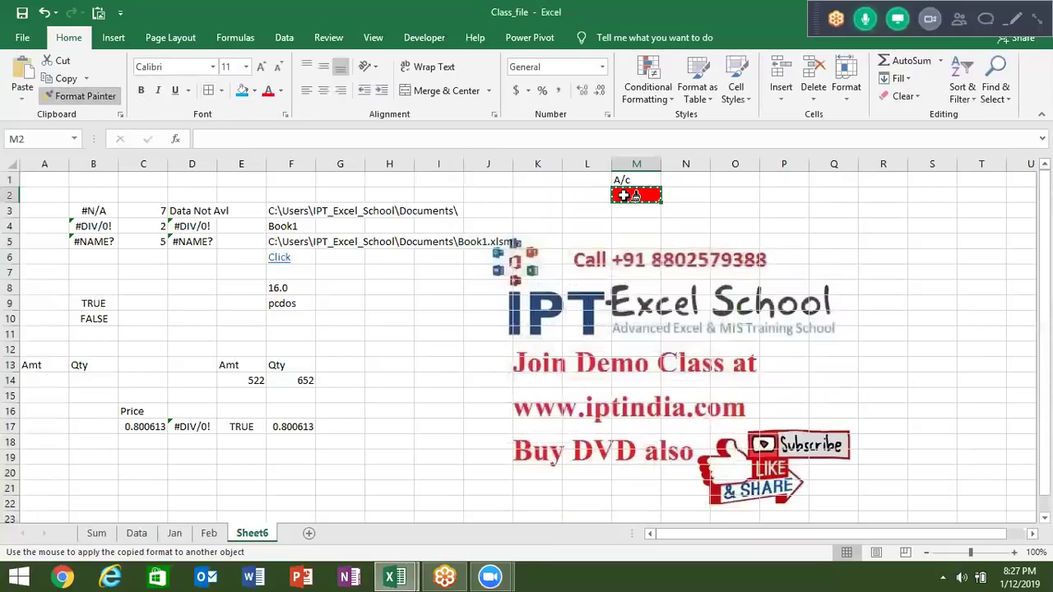
{"action": "left_click_drag", "start_coordinate": [634, 195], "coordinate": [646, 440]}
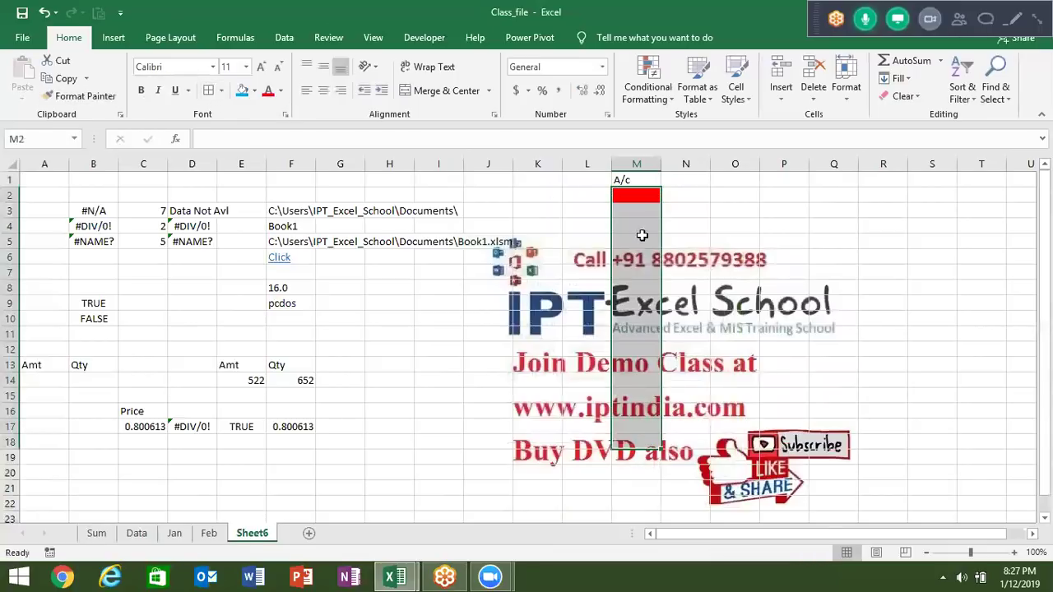
{"action": "left_click", "coordinate": [640, 198]}
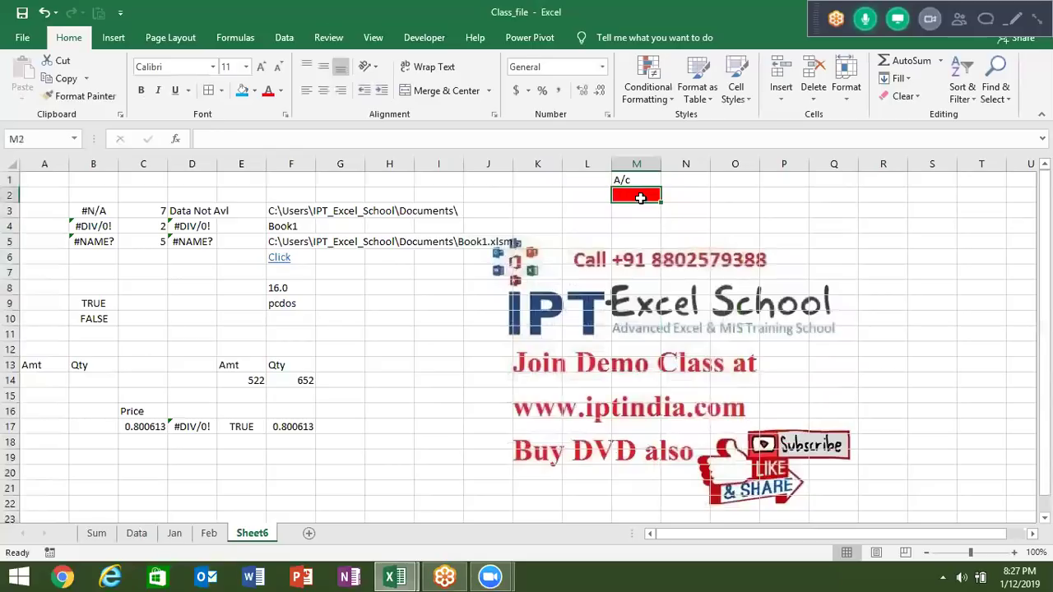
{"action": "type", "text": "12"}
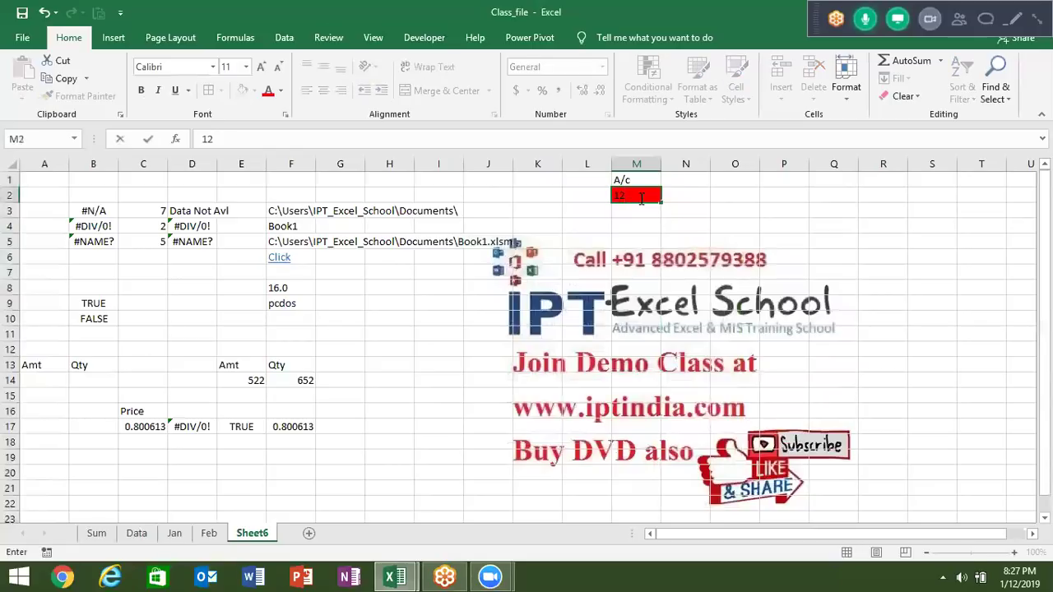
{"action": "key", "text": "Return"}
{"action": "left_click", "coordinate": [640, 197]}
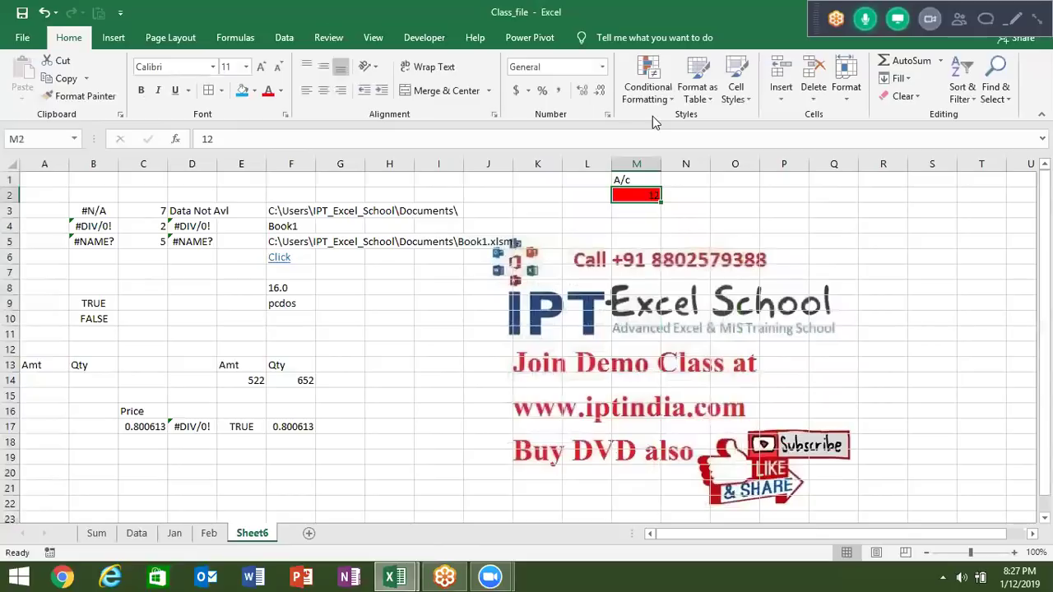
Step: Edit the =ISTEXT rule in the Rules Manager so it references $M2 with a relative row
{"action": "left_click", "coordinate": [650, 91]}
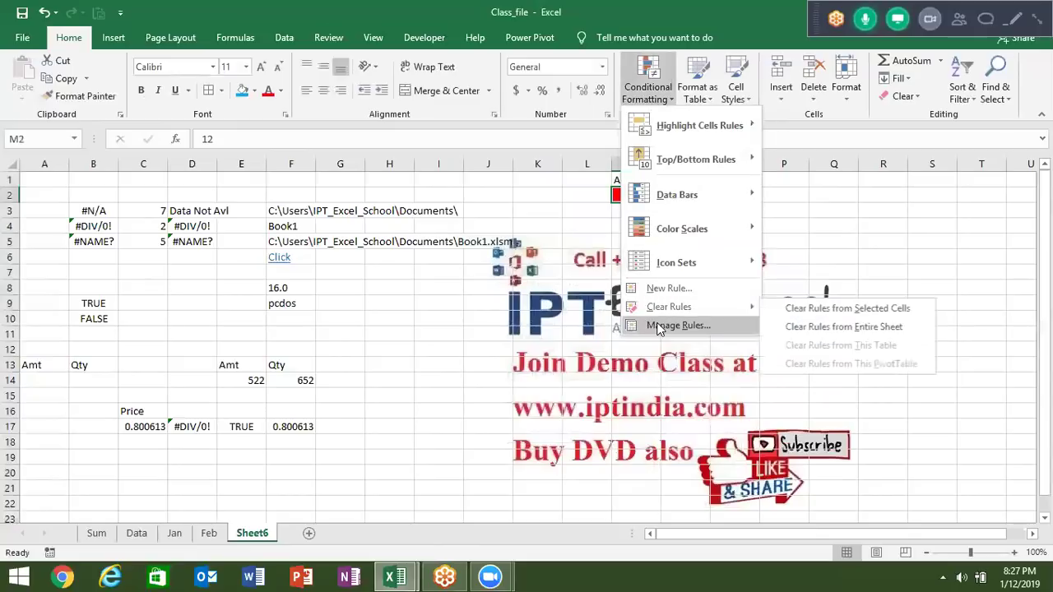
{"action": "left_click", "coordinate": [662, 326]}
{"action": "left_click", "coordinate": [499, 350]}
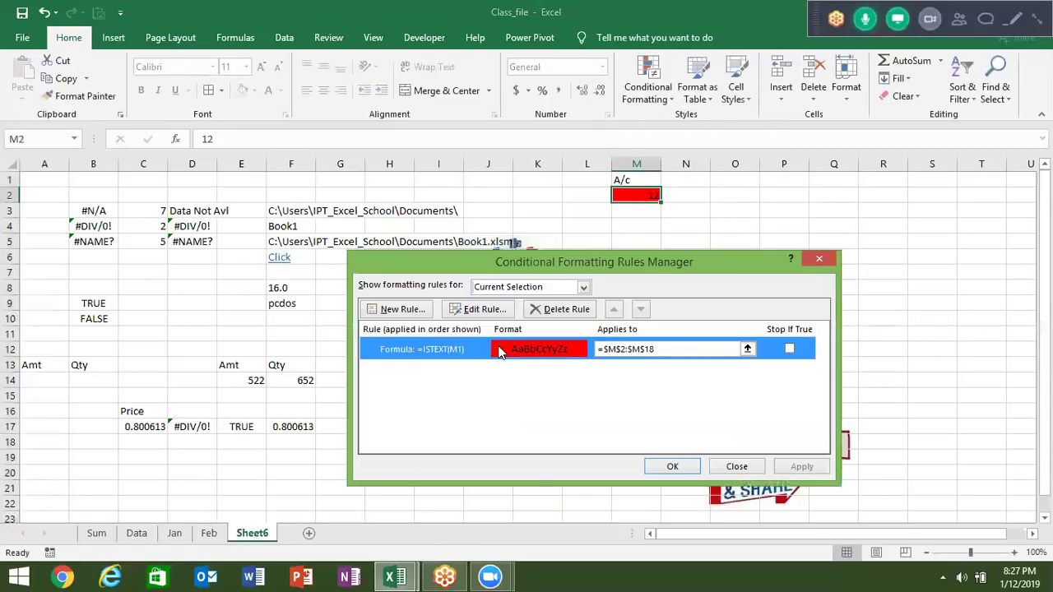
{"action": "double_click", "coordinate": [499, 350]}
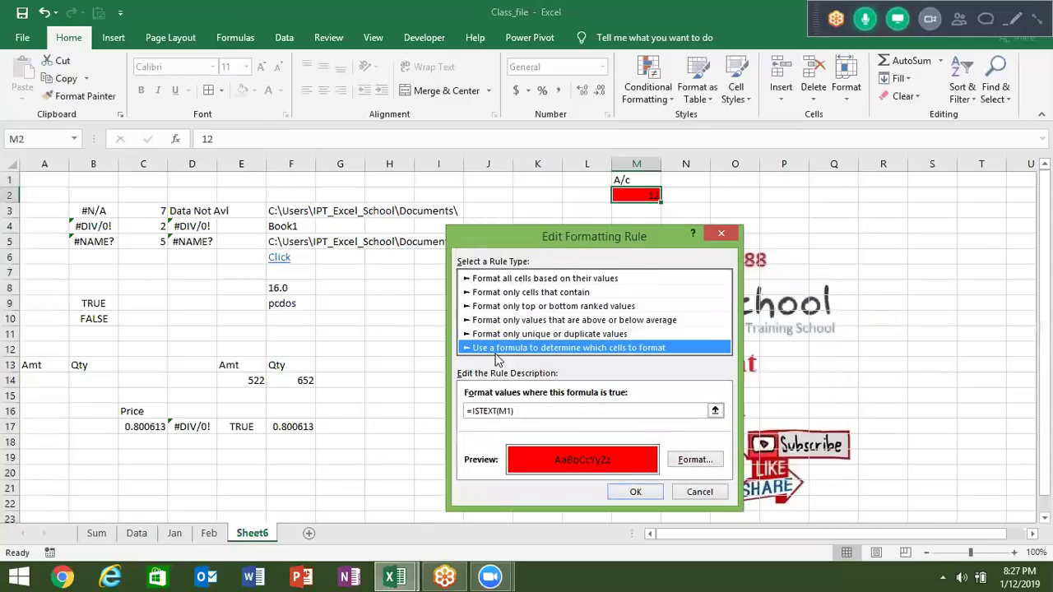
{"action": "left_click", "coordinate": [508, 410]}
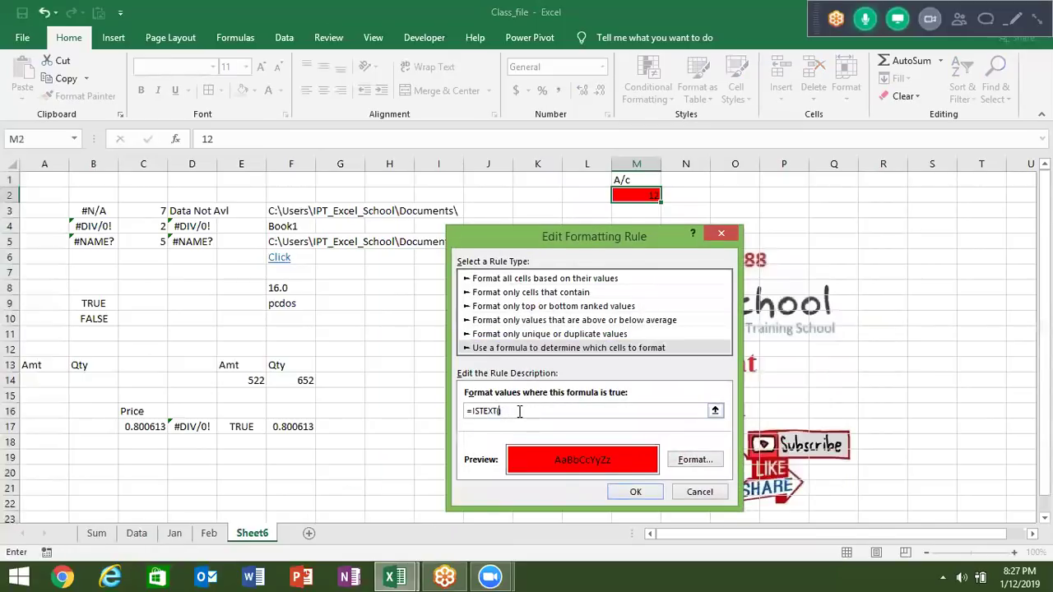
{"action": "left_click", "coordinate": [632, 197]}
{"action": "left_click", "coordinate": [517, 414]}
{"action": "key", "text": "BackSpace"}
{"action": "left_click", "coordinate": [628, 494]}
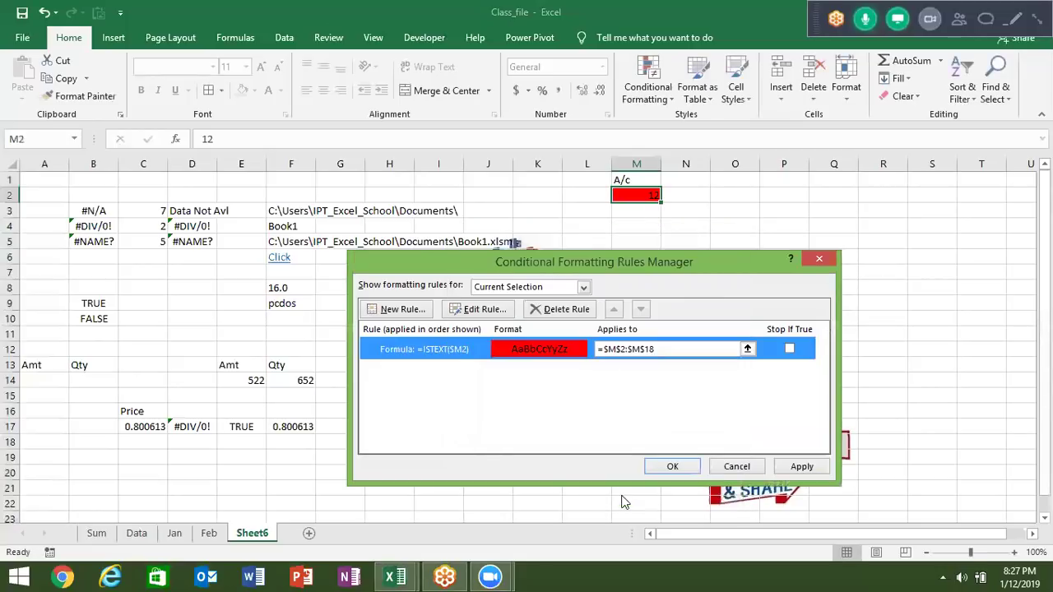
{"action": "left_click", "coordinate": [802, 466]}
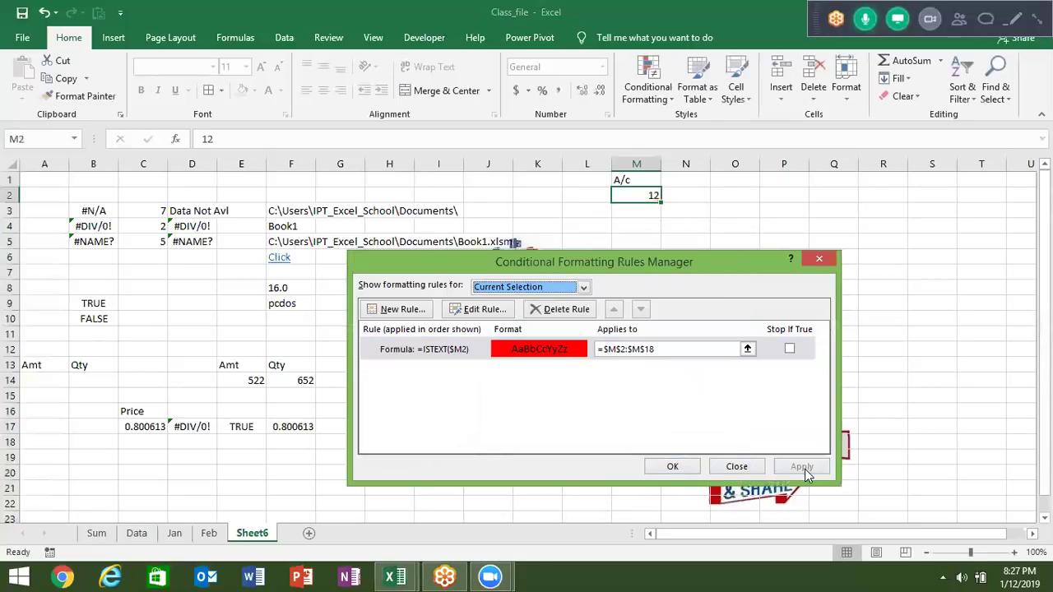
{"action": "left_click", "coordinate": [681, 466]}
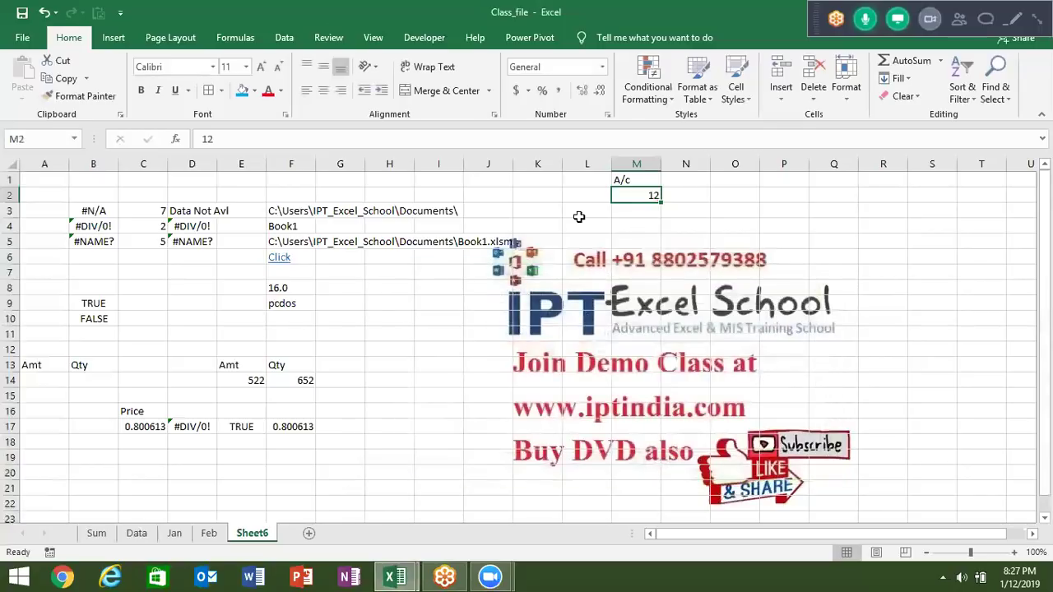
Step: Paint M2's formatting down through M14, then enter 136 in M3 and dsd in M4
{"action": "left_click", "coordinate": [85, 97]}
{"action": "mouse_move", "coordinate": [635, 195]}
{"action": "left_mouse_down"}
{"action": "mouse_move", "coordinate": [640, 405]}
{"action": "mouse_move", "coordinate": [639, 387]}
{"action": "left_mouse_up"}
{"action": "left_click", "coordinate": [641, 213]}
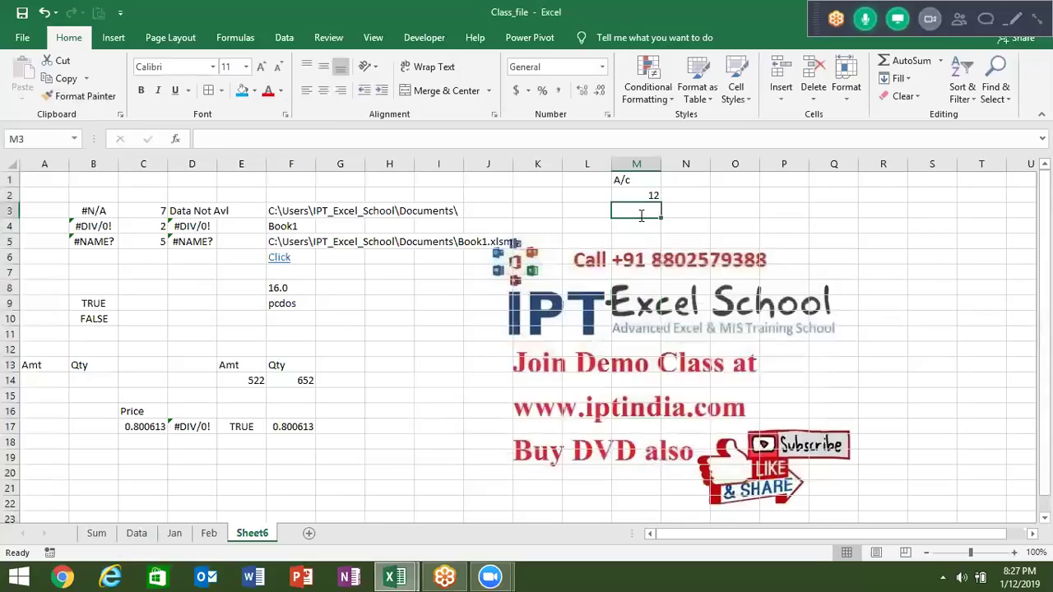
{"action": "type", "text": "136"}
{"action": "key", "text": "Return"}
{"action": "type", "text": "dsd"}
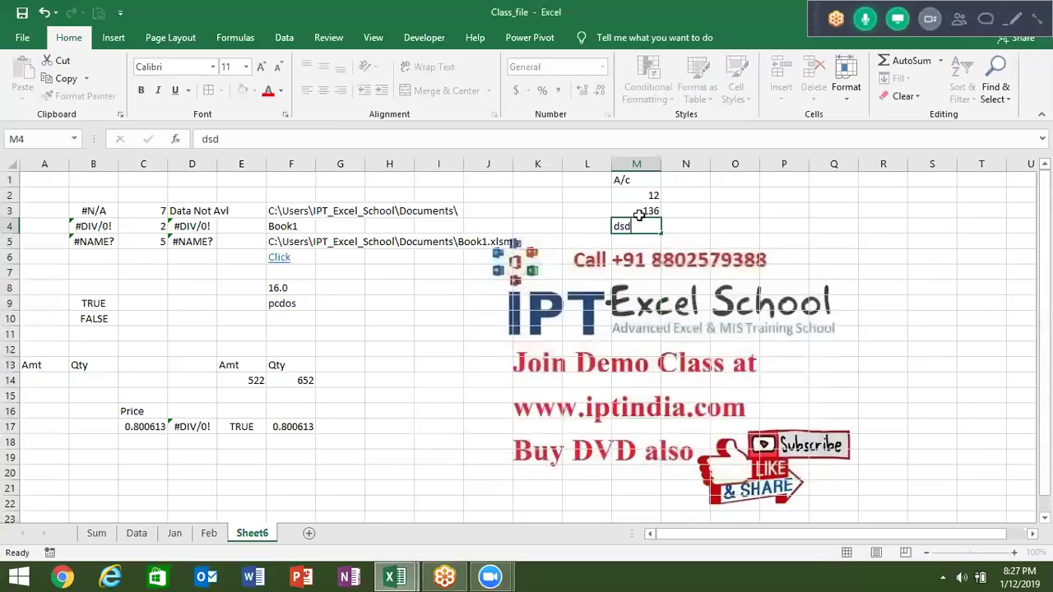
{"action": "key", "text": "Return"}
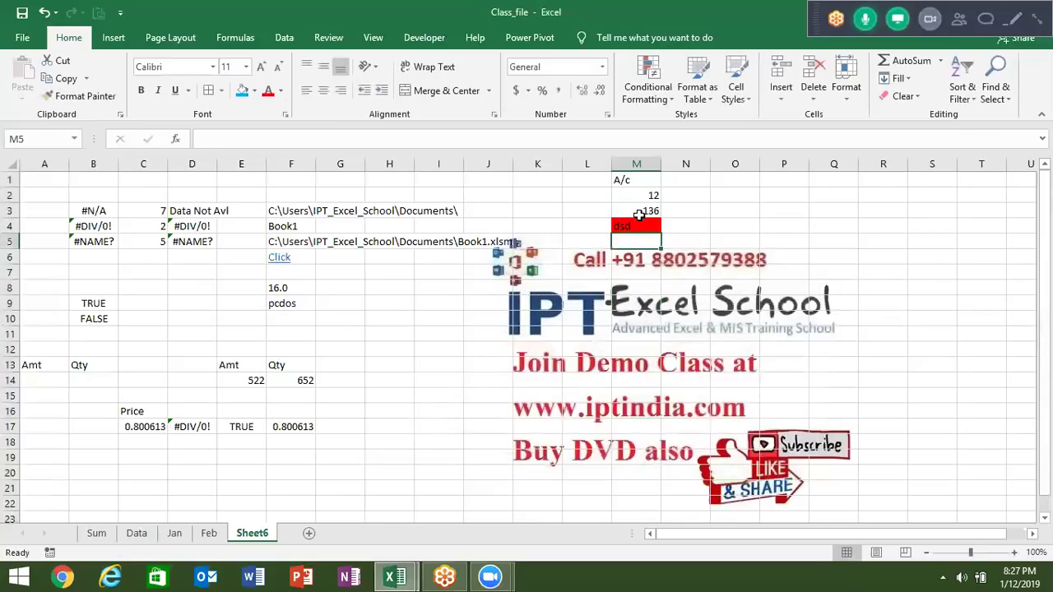
{"action": "key", "text": "Up"}
{"action": "key", "text": "Up"}
{"action": "key", "text": "Up"}
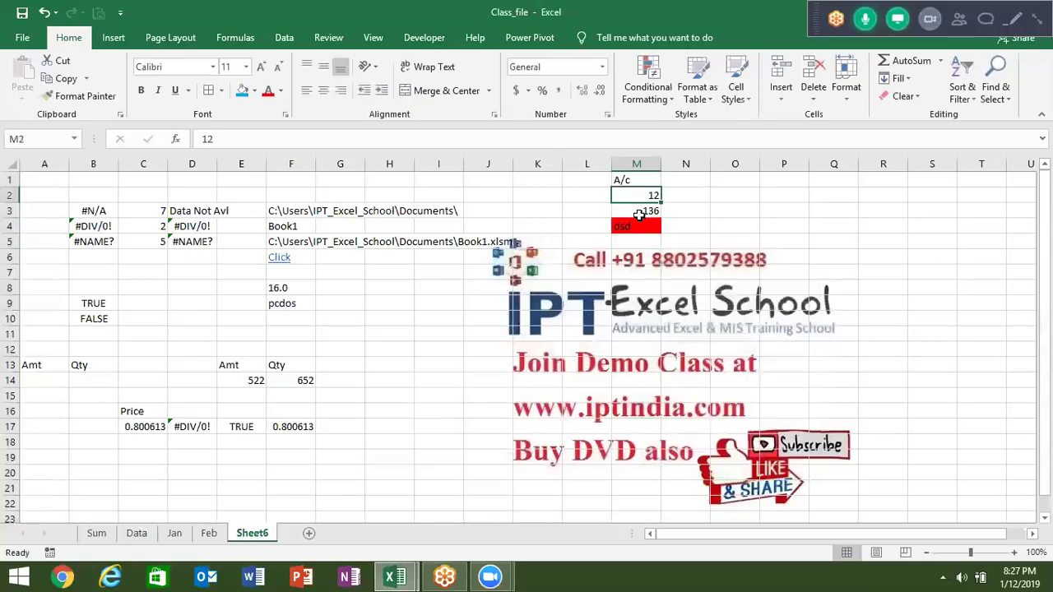
{"action": "key", "text": "Down"}
{"action": "key", "text": "Down"}
{"action": "key", "text": "Down"}
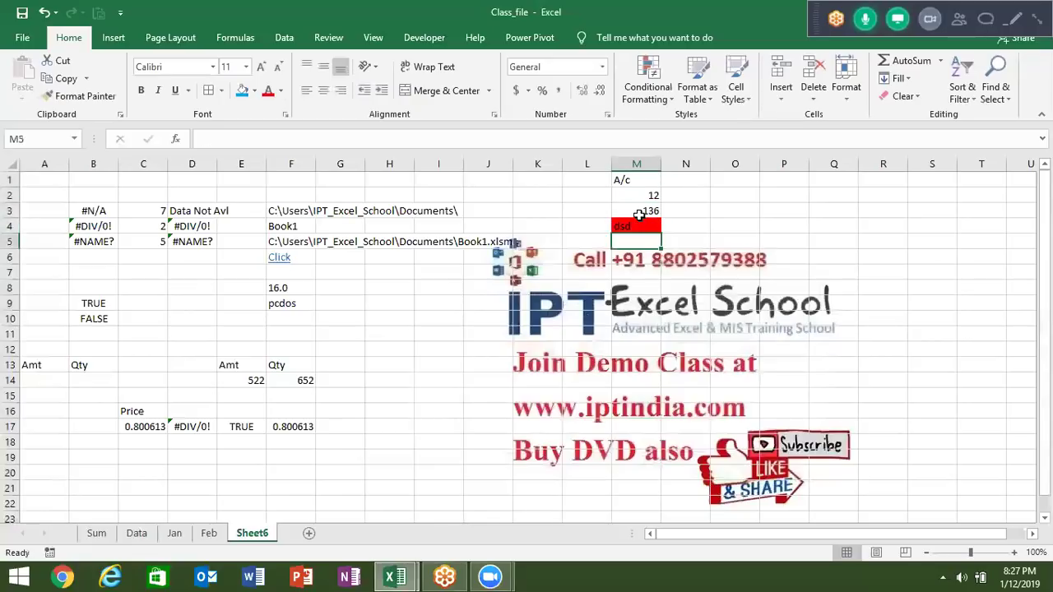
{"action": "key", "text": "Up"}
{"action": "key", "text": "Up"}
{"action": "key", "text": "Up"}
{"action": "key", "text": "Up"}
{"action": "key", "text": "Down"}
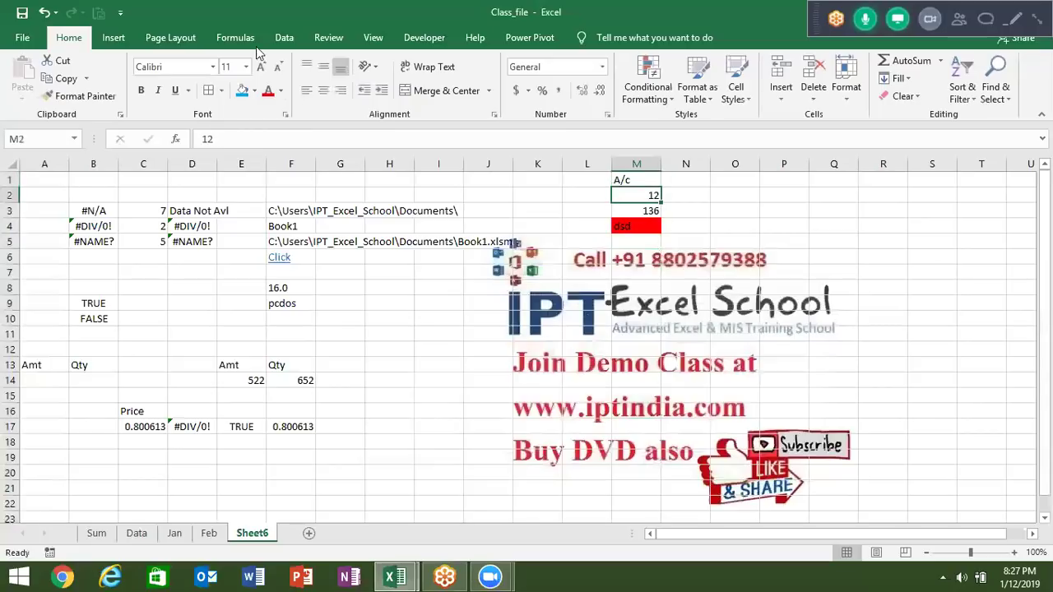
Step: Give M2 a Custom data validation with the formula =text(M2)=false
{"action": "left_click", "coordinate": [283, 38]}
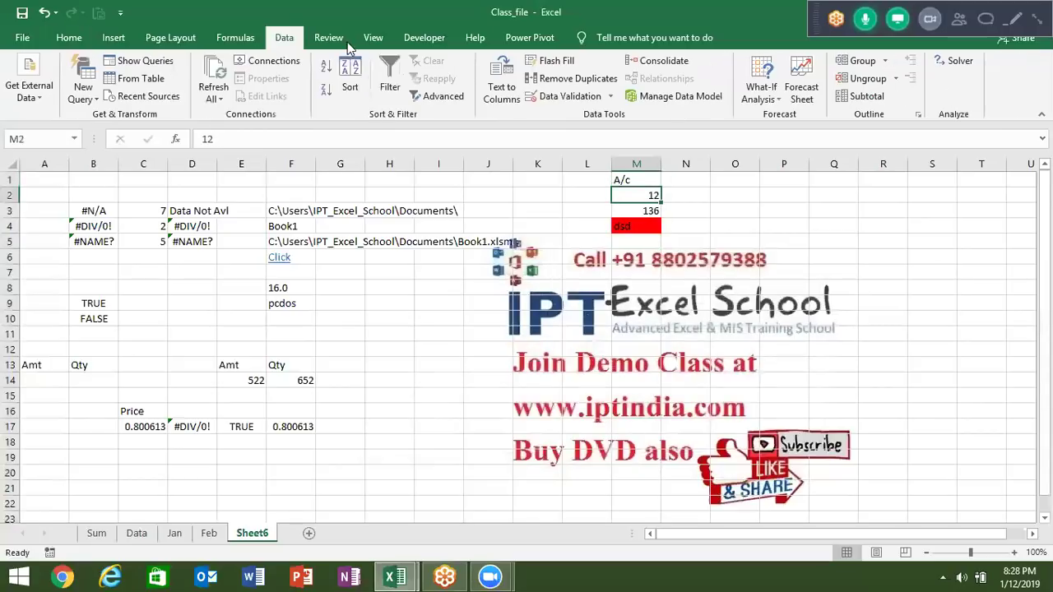
{"action": "left_click", "coordinate": [556, 98]}
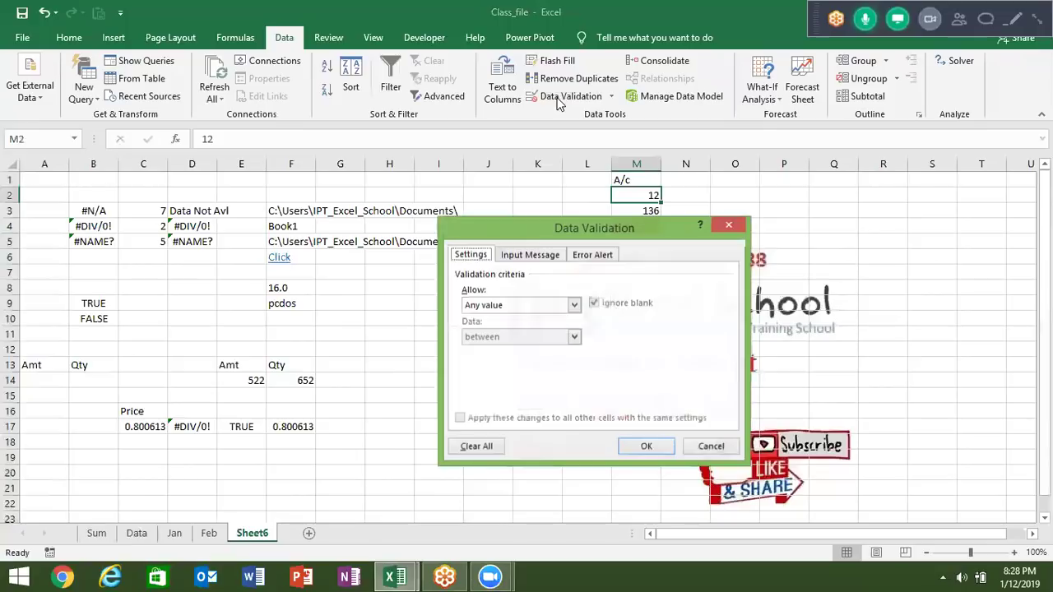
{"action": "left_click", "coordinate": [506, 306]}
{"action": "left_click", "coordinate": [479, 389]}
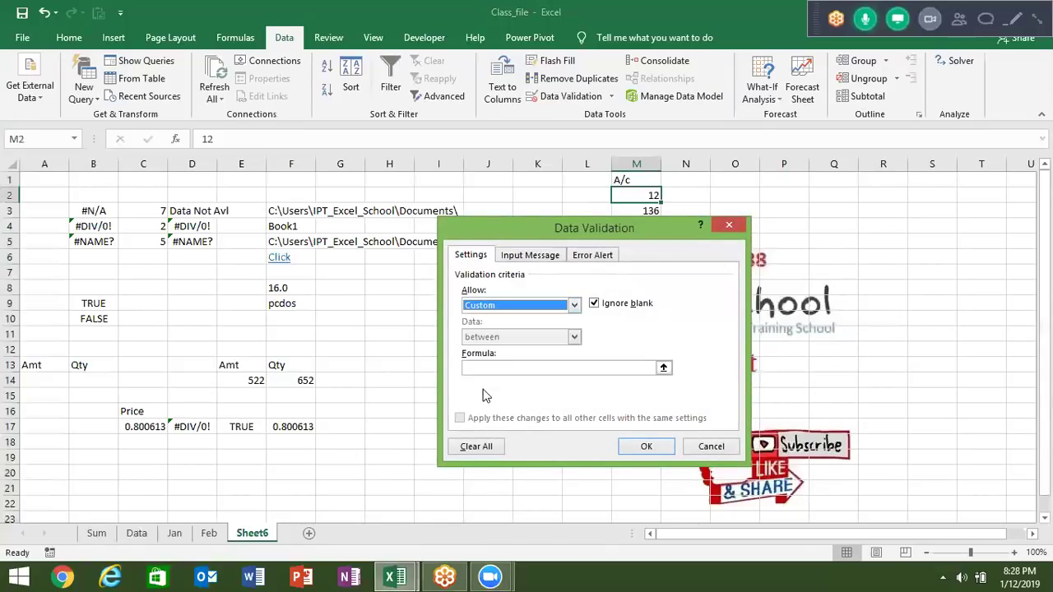
{"action": "left_click", "coordinate": [485, 367]}
{"action": "type", "text": "="}
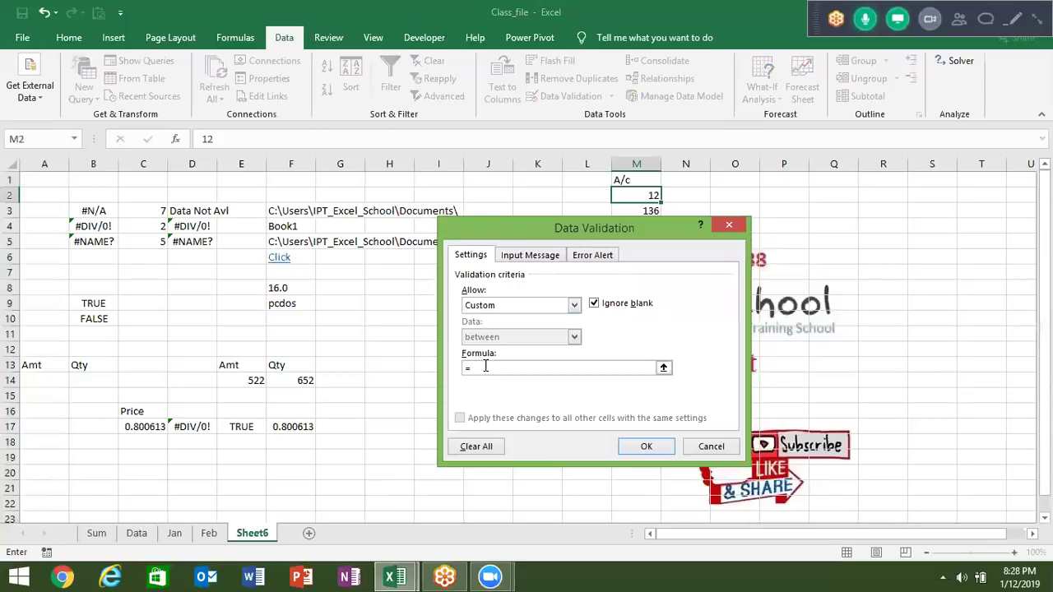
{"action": "type", "text": "te"}
{"action": "type", "text": "xt"}
{"action": "type", "text": "("}
{"action": "left_click", "coordinate": [645, 194]}
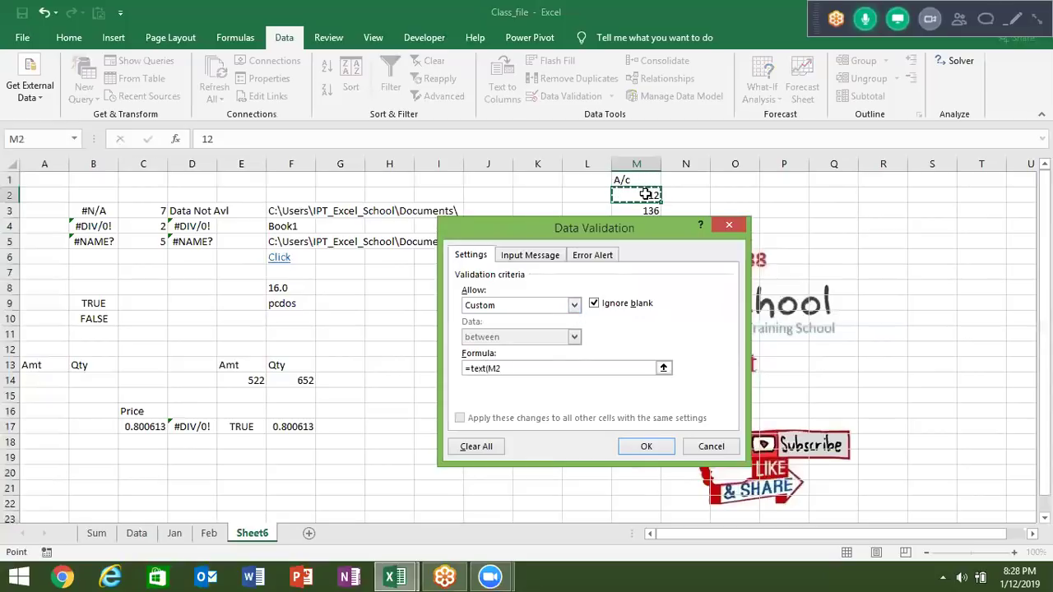
{"action": "type", "text": ")=fa"}
{"action": "type", "text": "lse"}
{"action": "left_click", "coordinate": [646, 447]}
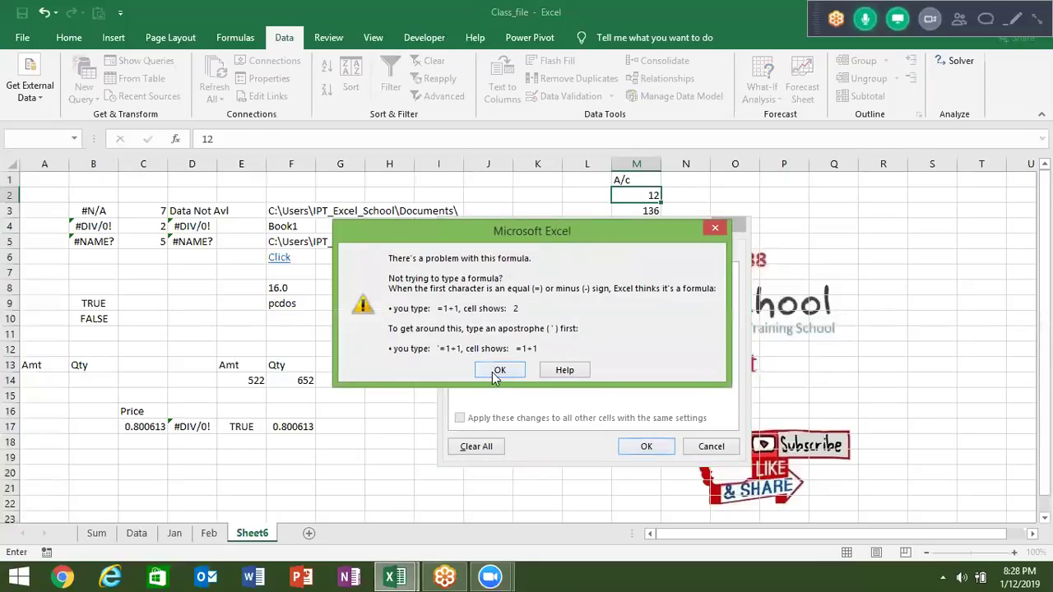
Step: Fix the formula error by changing it to =istext(M2)=false and apply the rule
{"action": "left_click", "coordinate": [499, 370]}
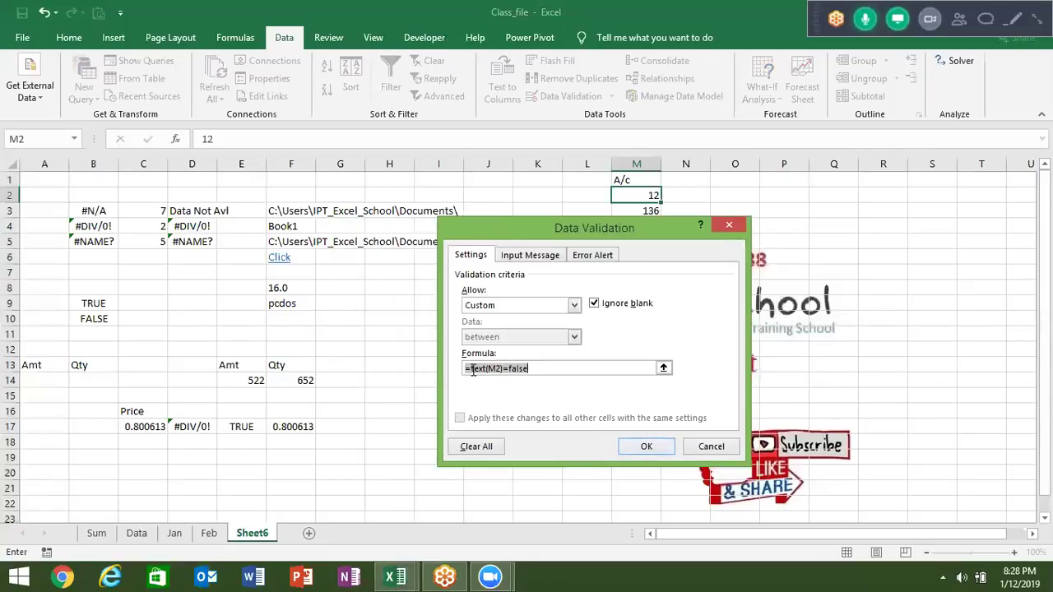
{"action": "left_click", "coordinate": [473, 371]}
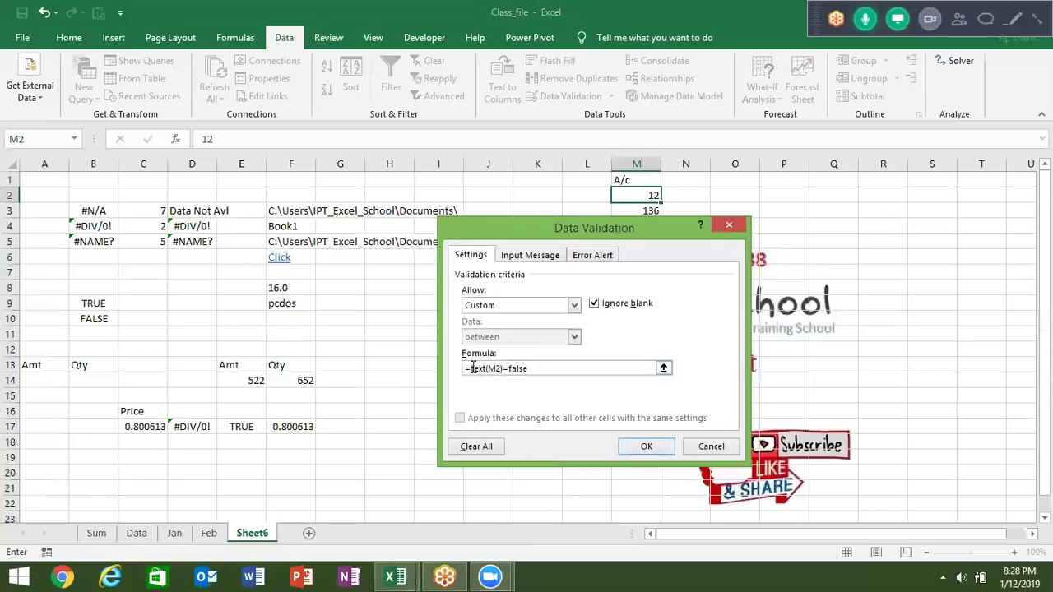
{"action": "type", "text": "is"}
{"action": "left_click", "coordinate": [658, 450]}
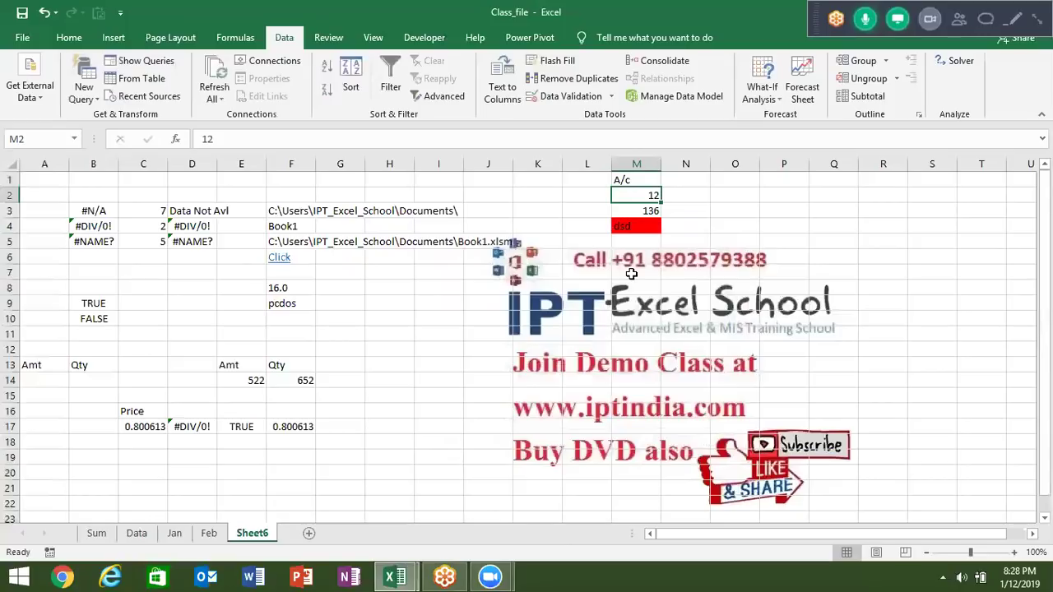
Step: Paste M2's validation rule onto M2:M20 with Paste Special > Validation
{"action": "key", "text": "ctrl+c"}
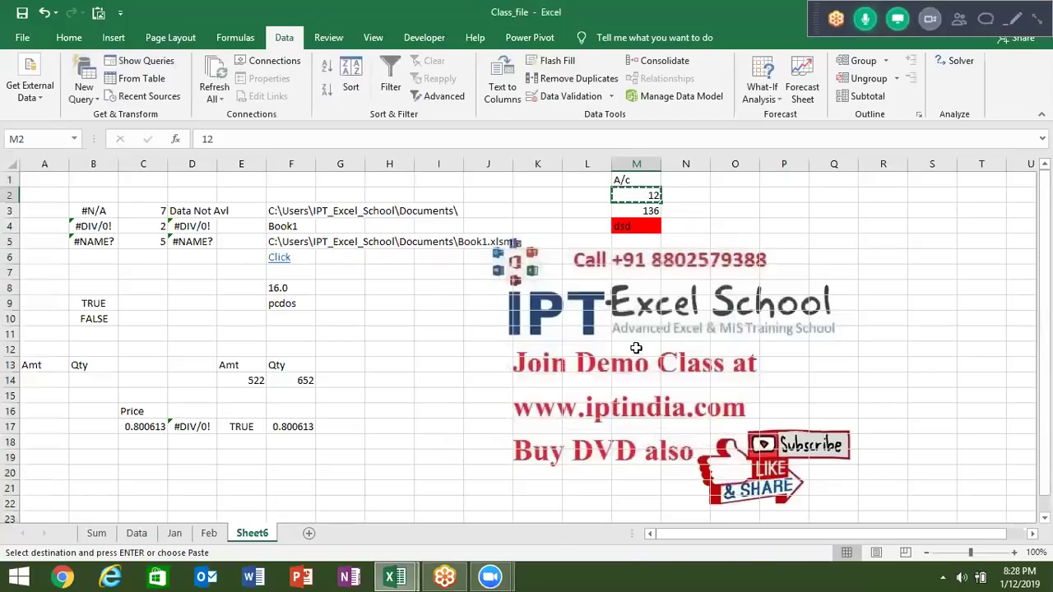
{"action": "left_click_drag", "start_coordinate": [636, 195], "coordinate": [646, 477]}
{"action": "right_click", "coordinate": [633, 308]}
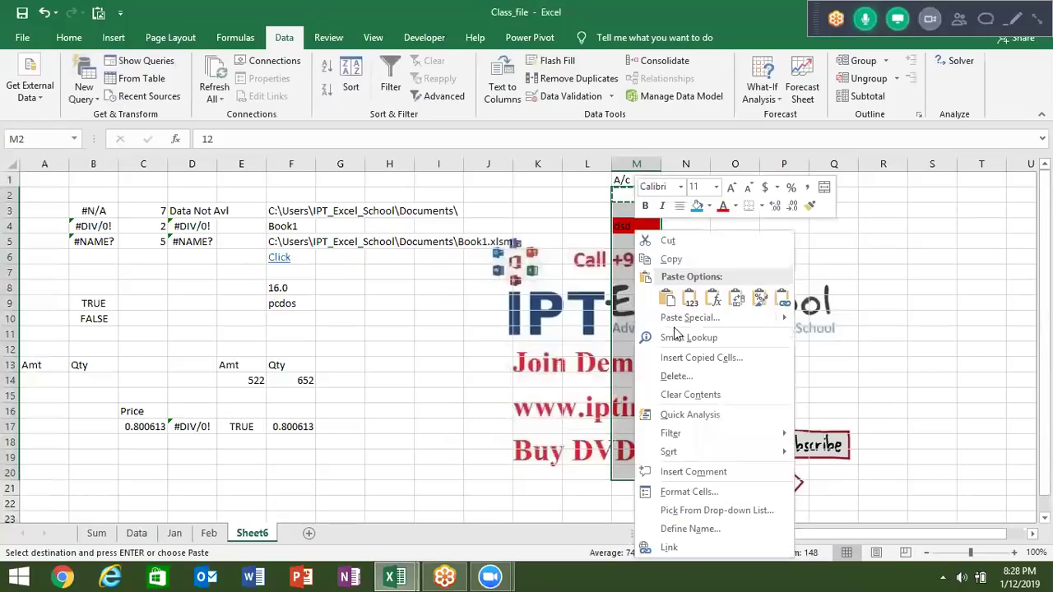
{"action": "left_click", "coordinate": [673, 323]}
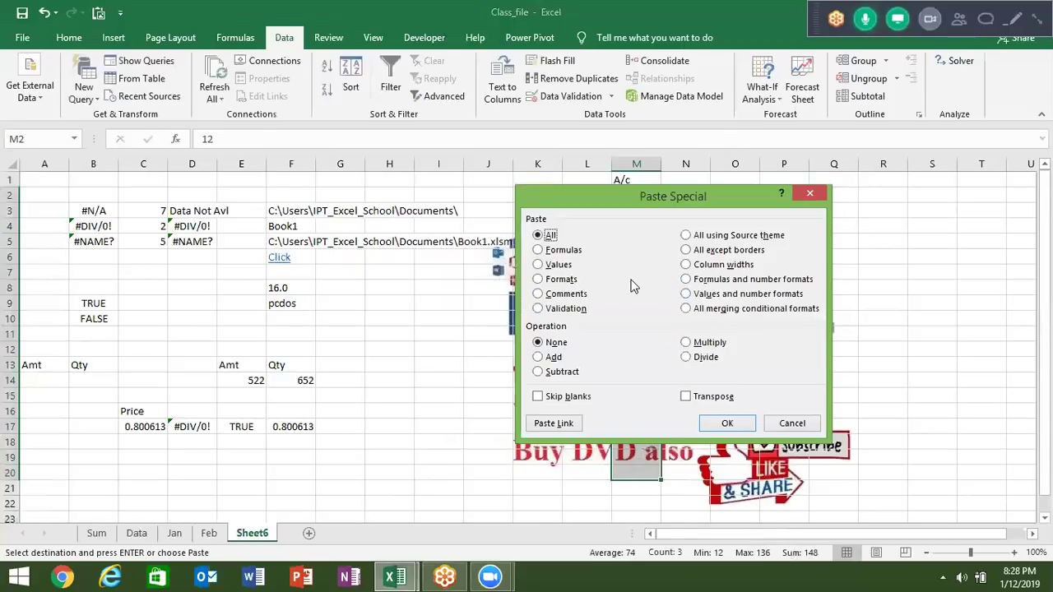
{"action": "left_click", "coordinate": [565, 311]}
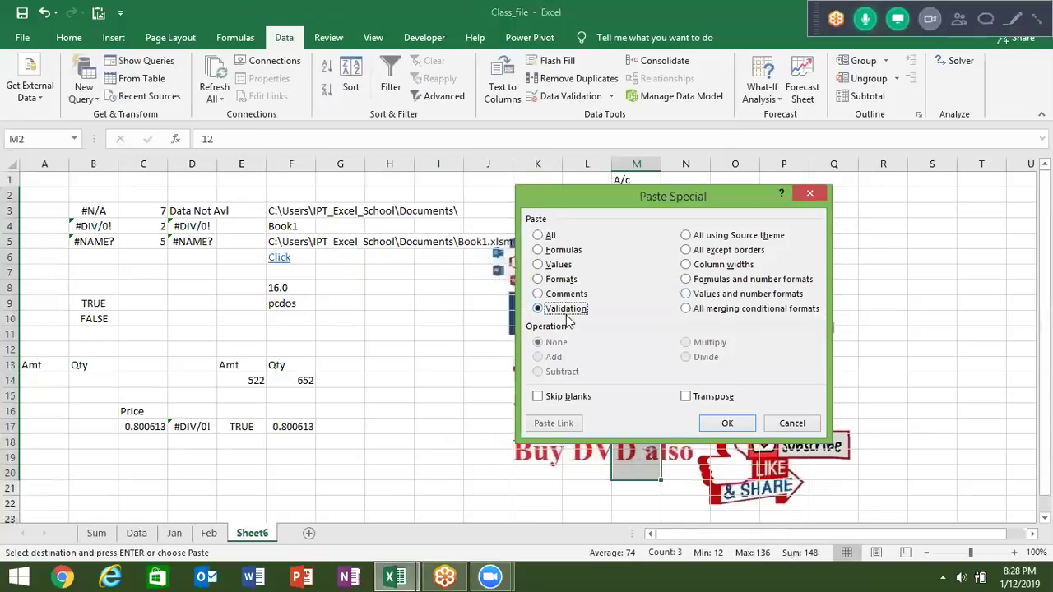
{"action": "left_click", "coordinate": [725, 423]}
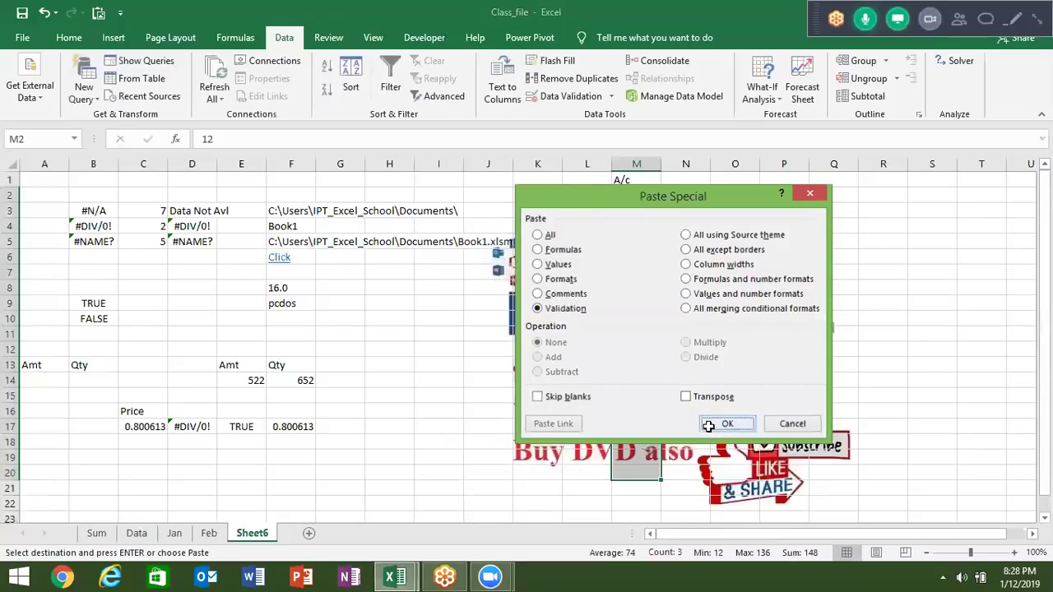
Step: Test the rule by entering asd in M7, then cancel the rejected entry
{"action": "left_click", "coordinate": [658, 280]}
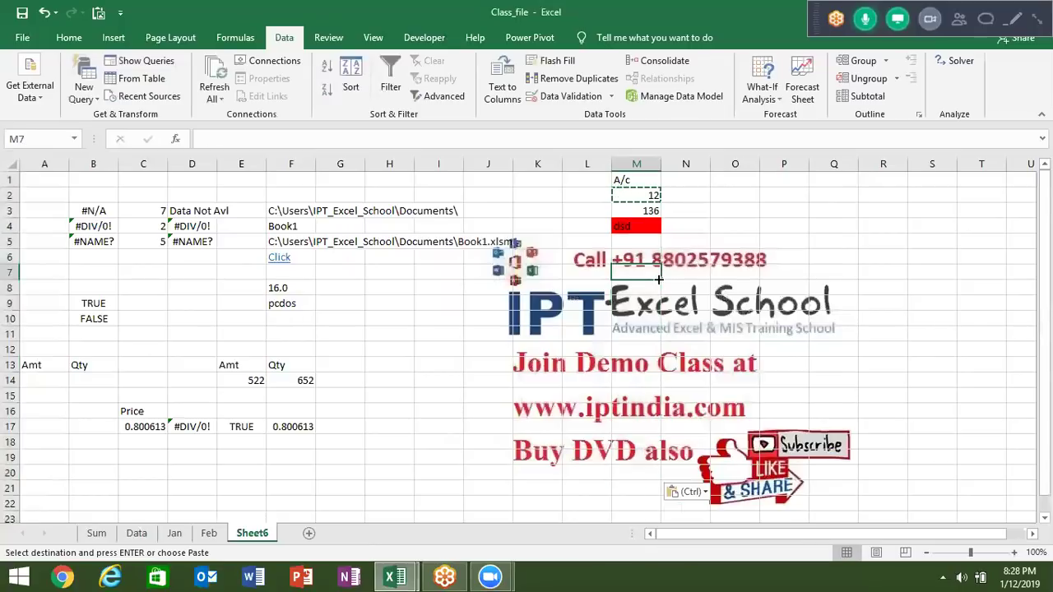
{"action": "type", "text": "asd"}
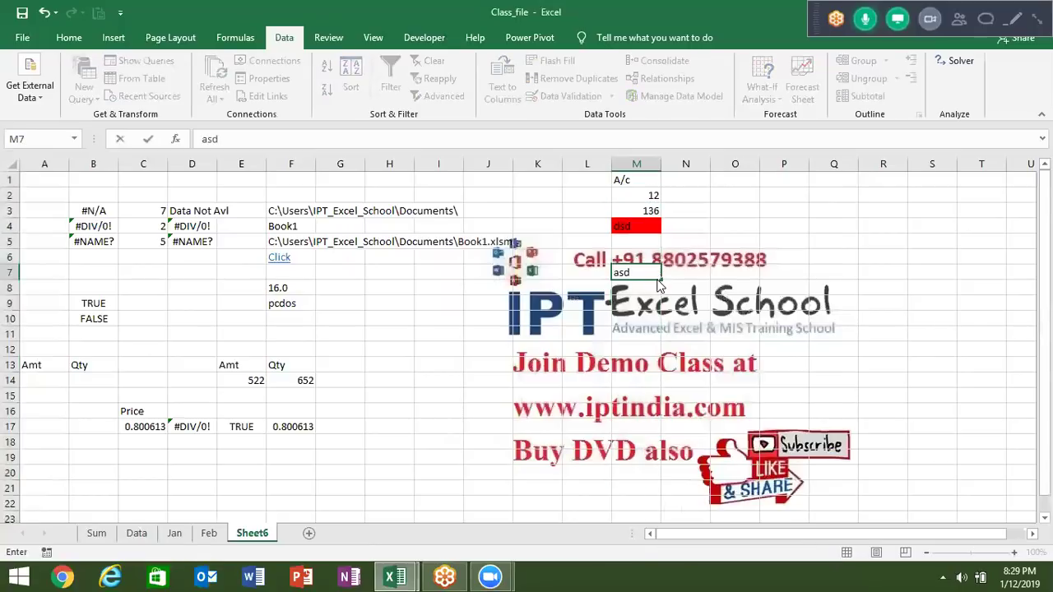
{"action": "key", "text": "Return"}
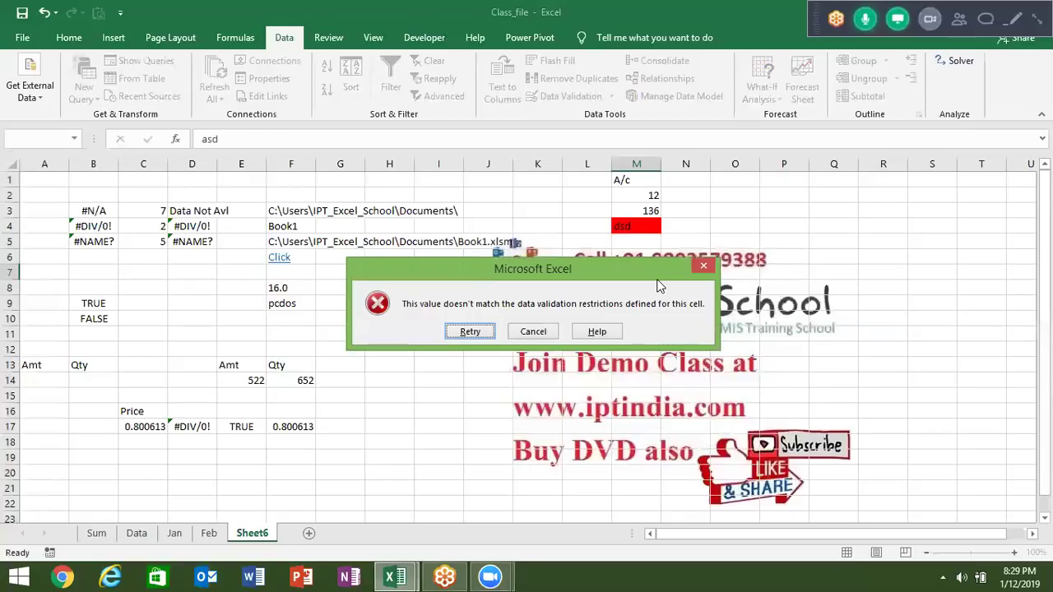
{"action": "left_click", "coordinate": [465, 331]}
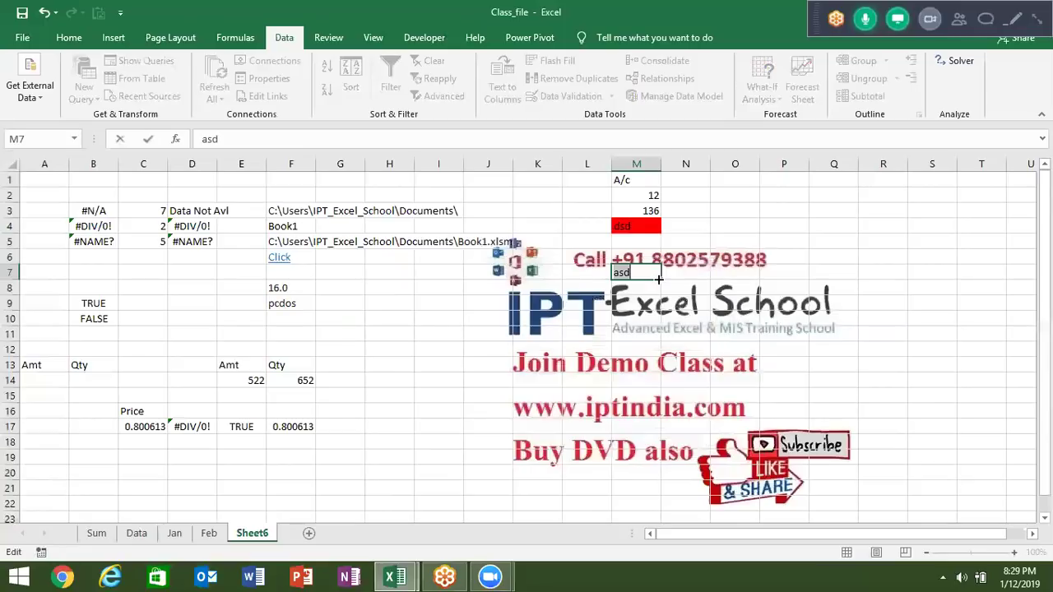
{"action": "key", "text": "Return"}
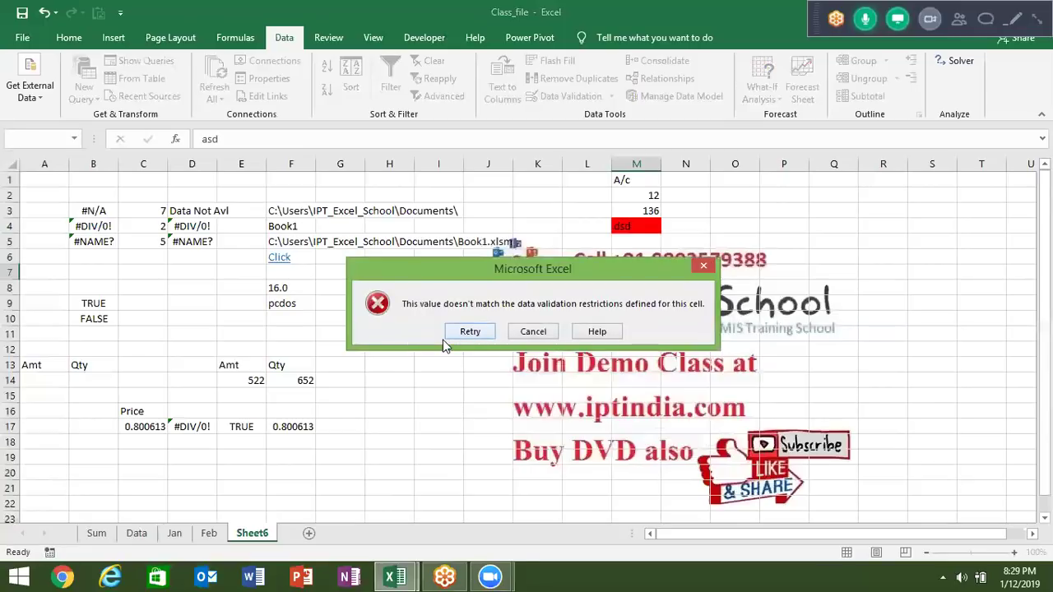
{"action": "key", "text": "Escape"}
{"action": "left_click", "coordinate": [282, 363]}
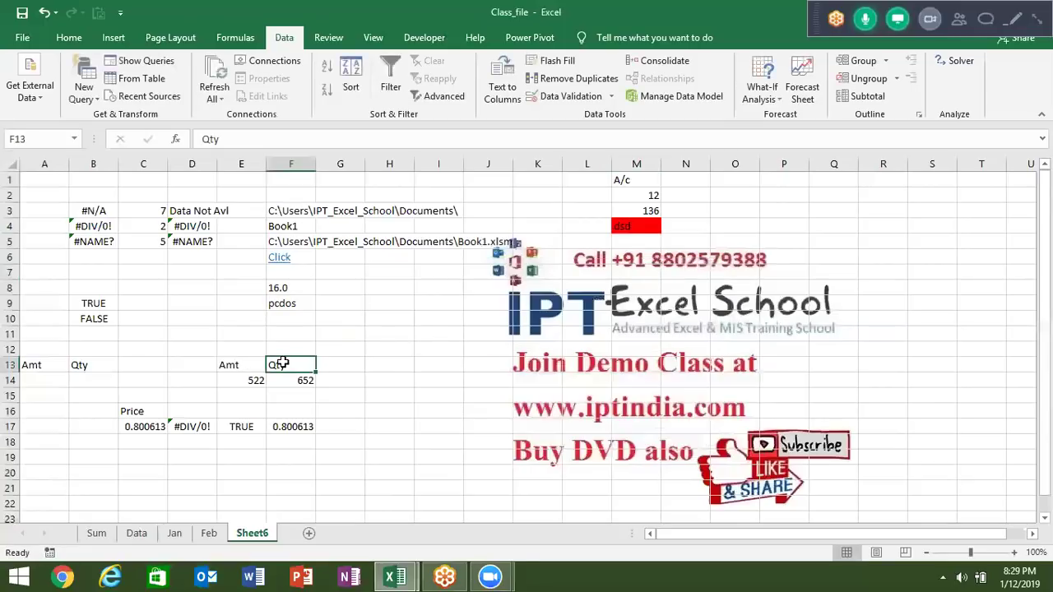